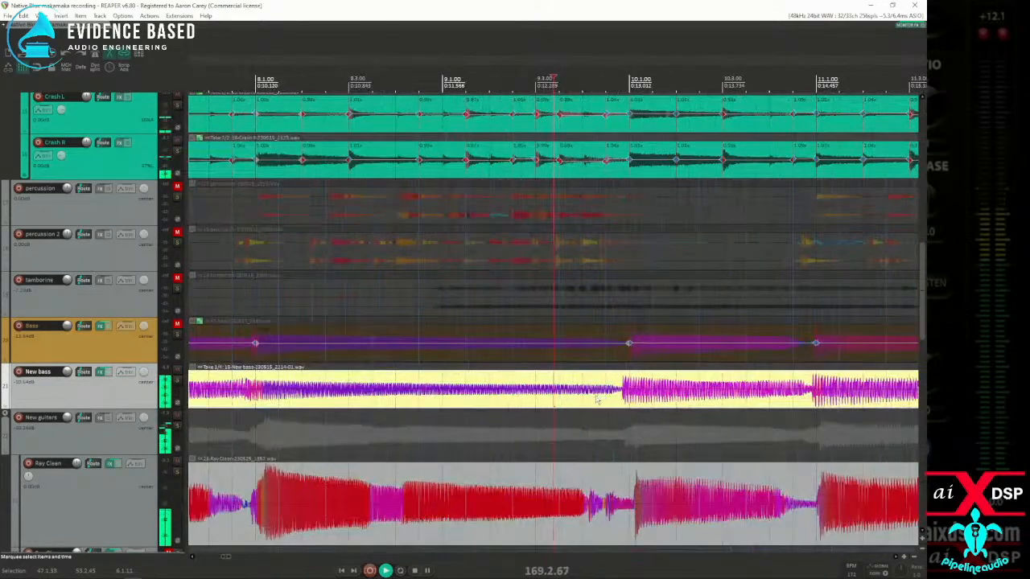
Step: Look over the New bass and Ray Clean recordings, from the opening measures to the end of the song
scroll(540, 409, down, 2)
scroll(540, 409, down, 6)
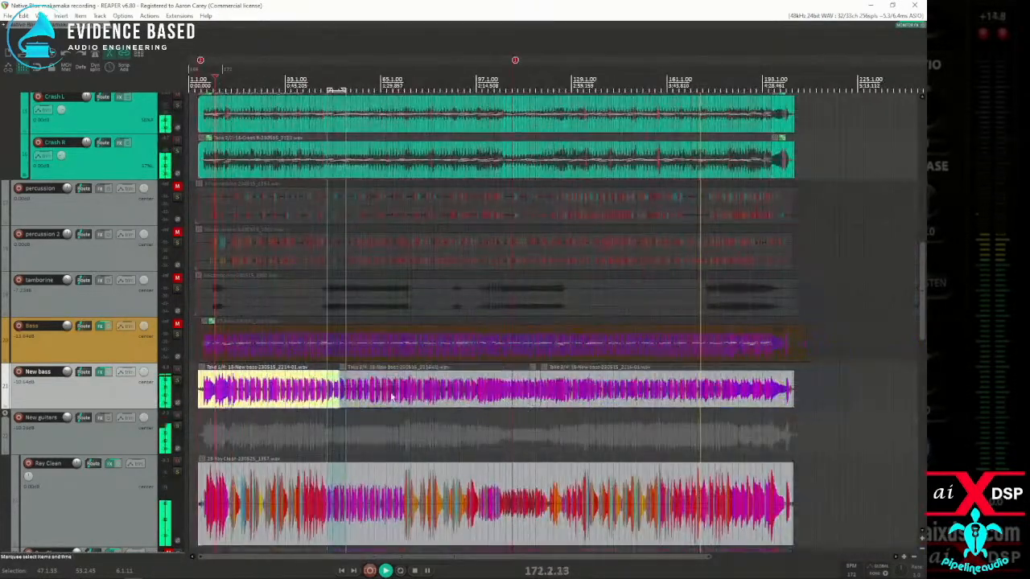
scroll(224, 402, up, 5)
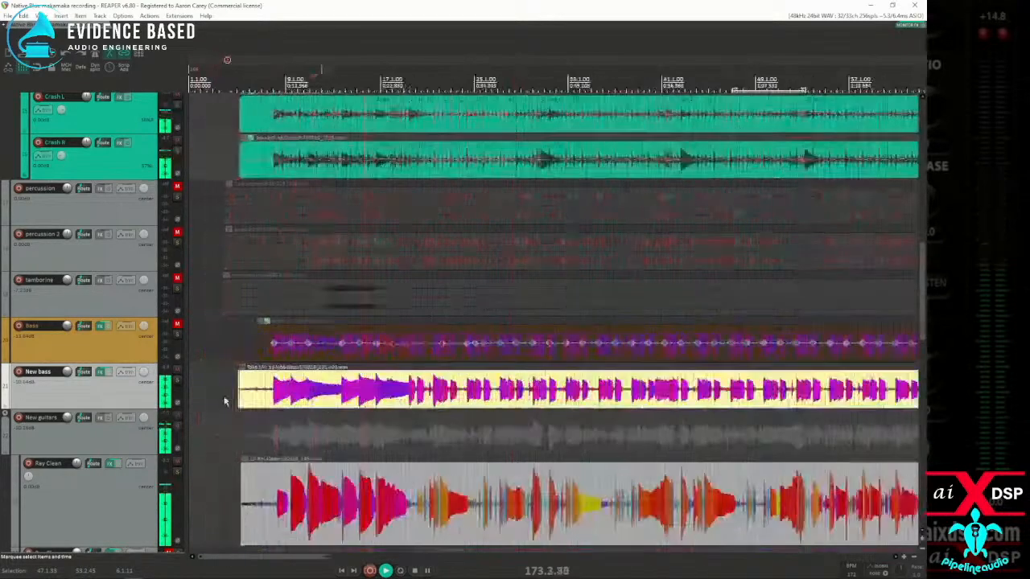
scroll(96, 426, down, 3)
scroll(96, 425, down, 2)
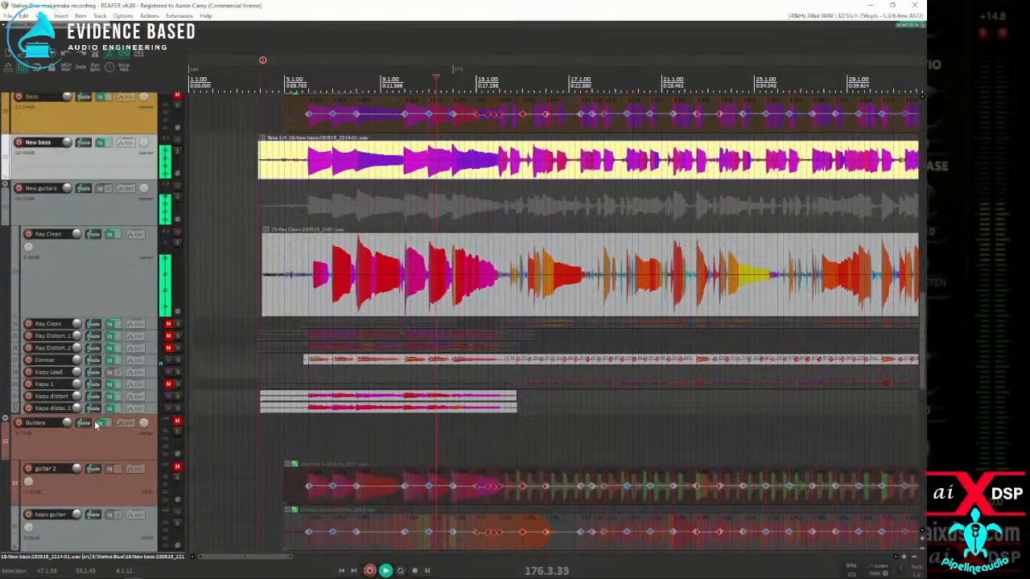
click(400, 308)
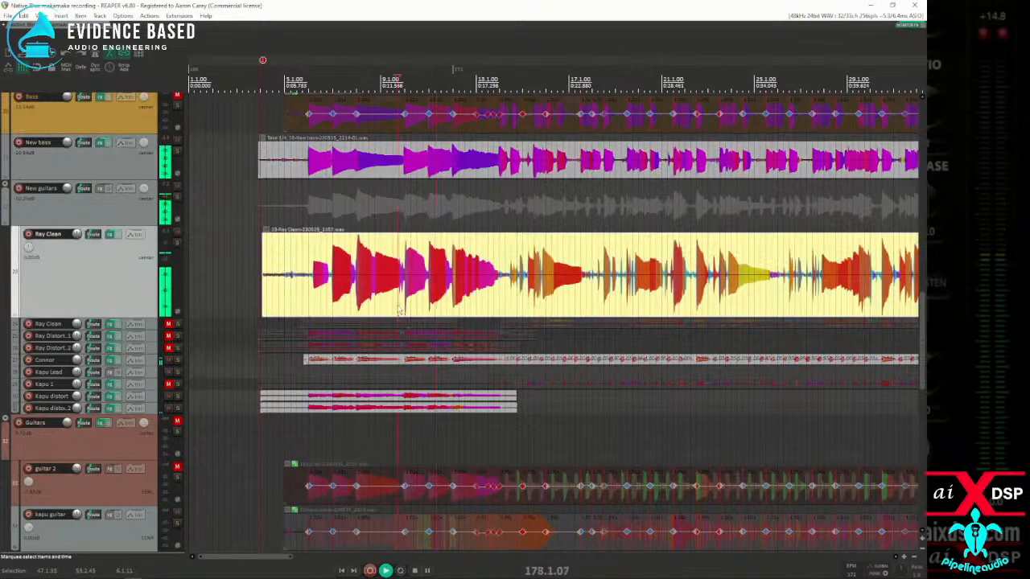
scroll(399, 310, up, 4)
scroll(397, 311, down, 6)
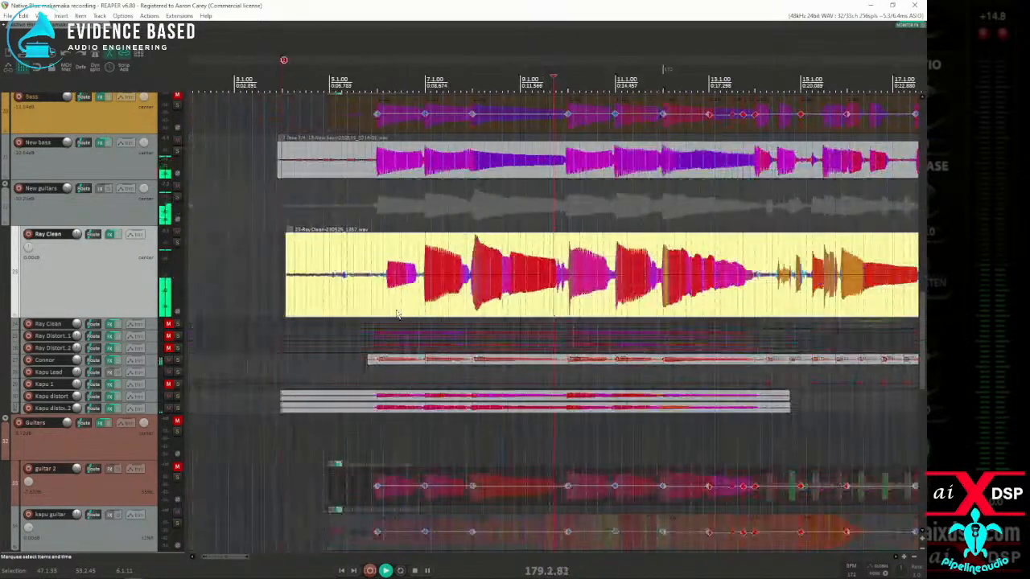
scroll(394, 318, down, 3)
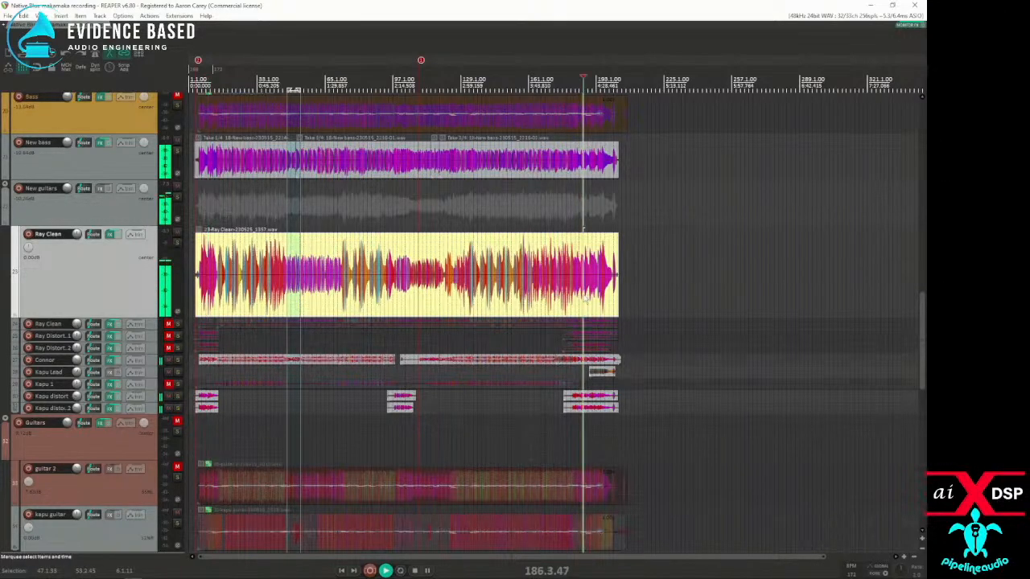
scroll(583, 298, up, 10)
scroll(583, 297, down, 8)
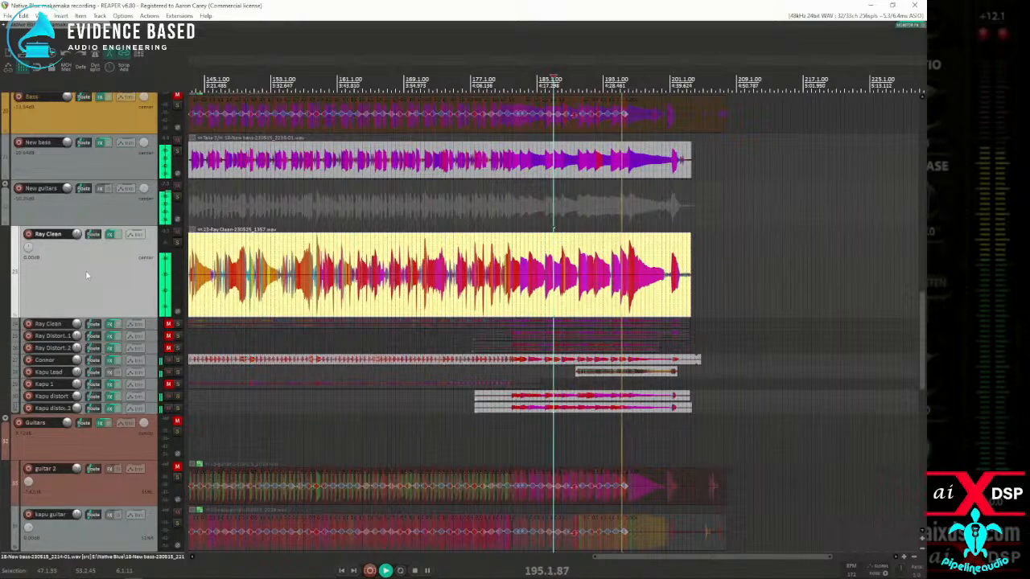
Step: Save the project under the new name Native Blue makamaka mix 2 and stop playback
click(8, 16)
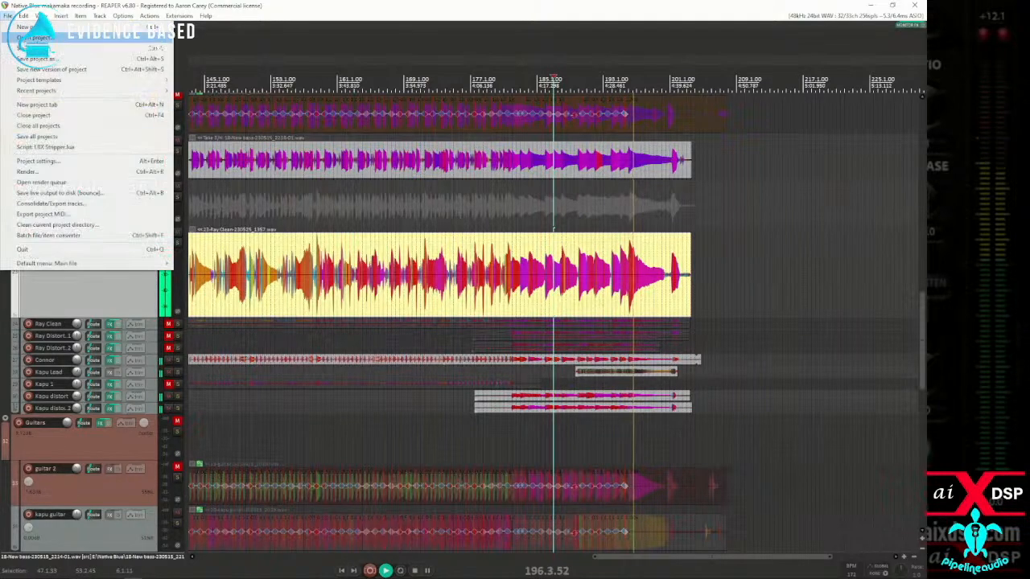
click(32, 58)
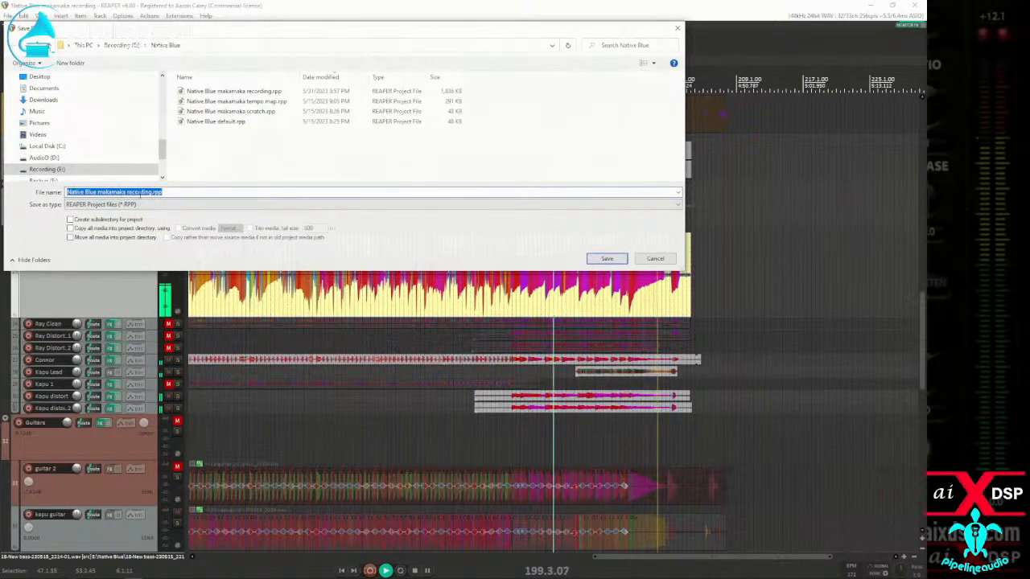
drag(127, 192, 216, 194)
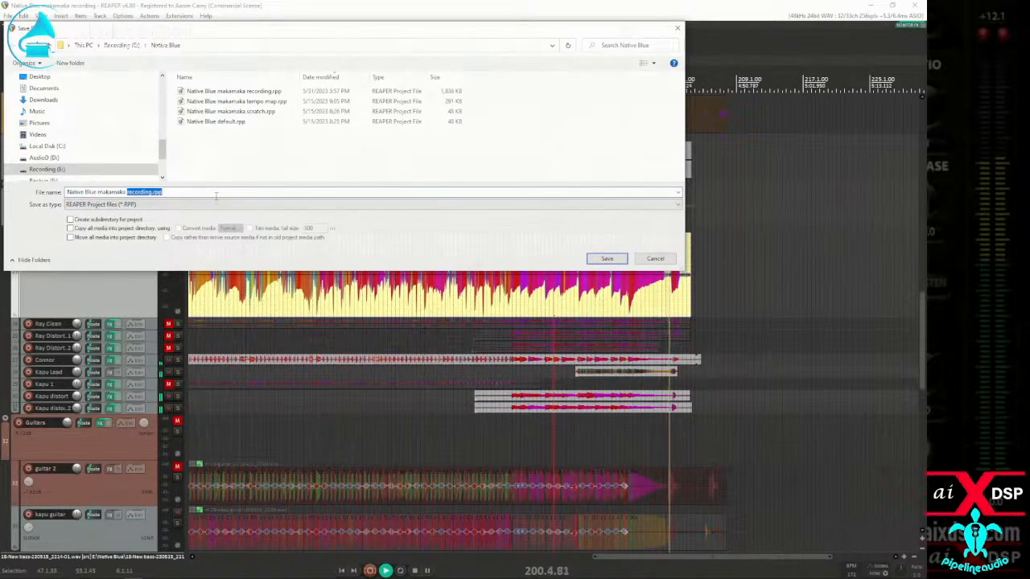
text(mix 2)
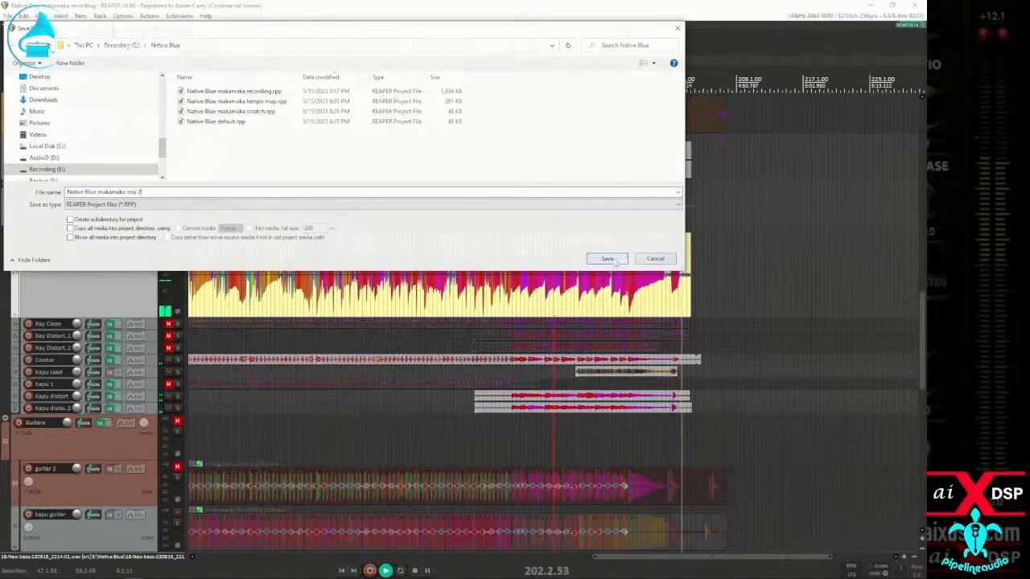
click(607, 258)
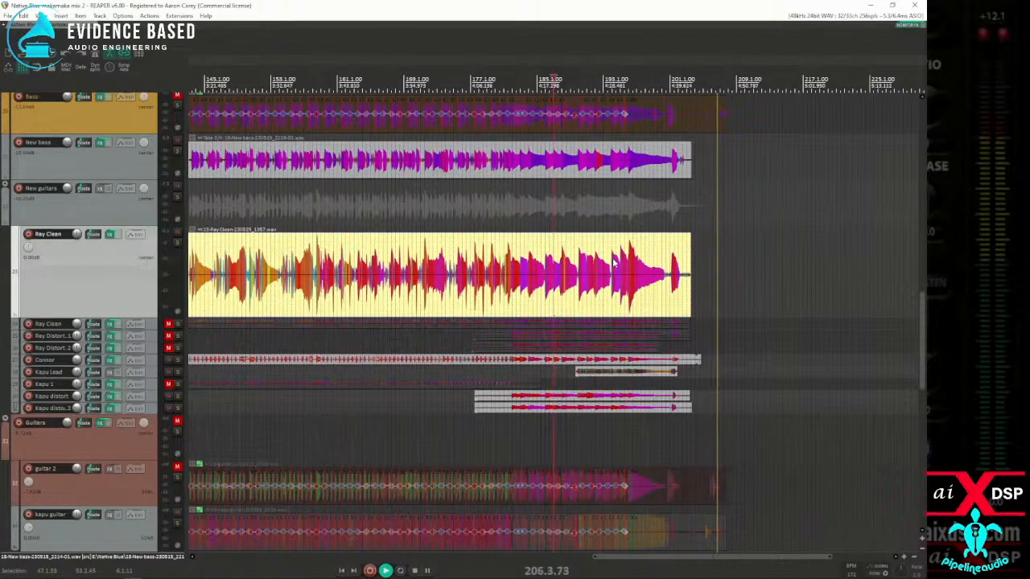
key(space)
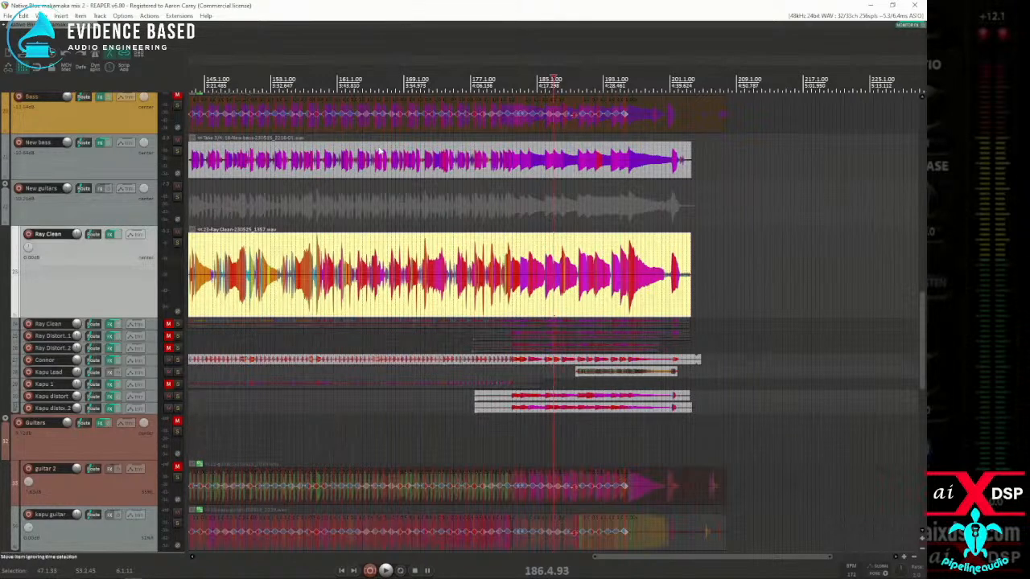
scroll(368, 161, down, 2)
scroll(306, 259, down, 2)
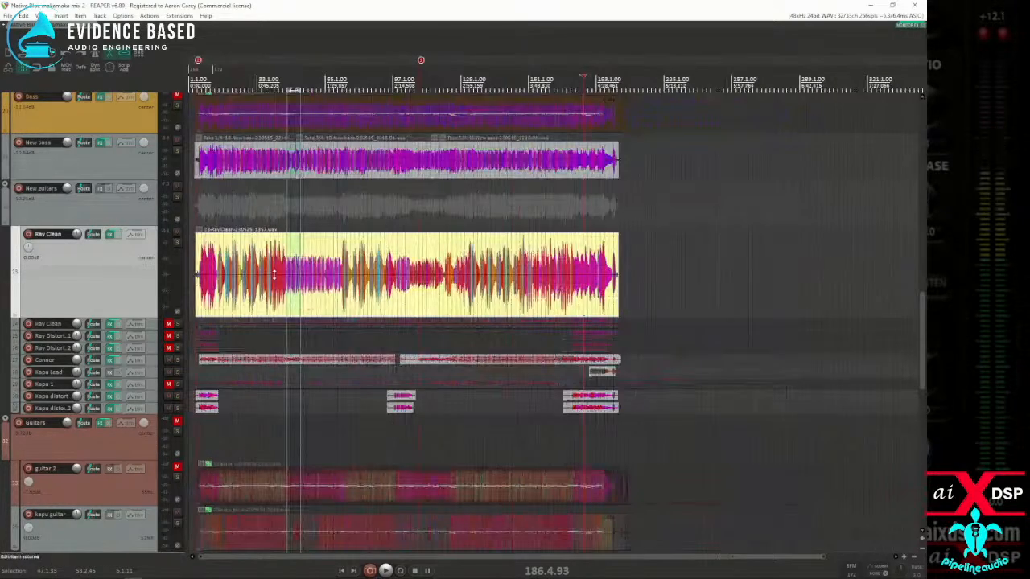
click(266, 281)
scroll(267, 281, up, 3)
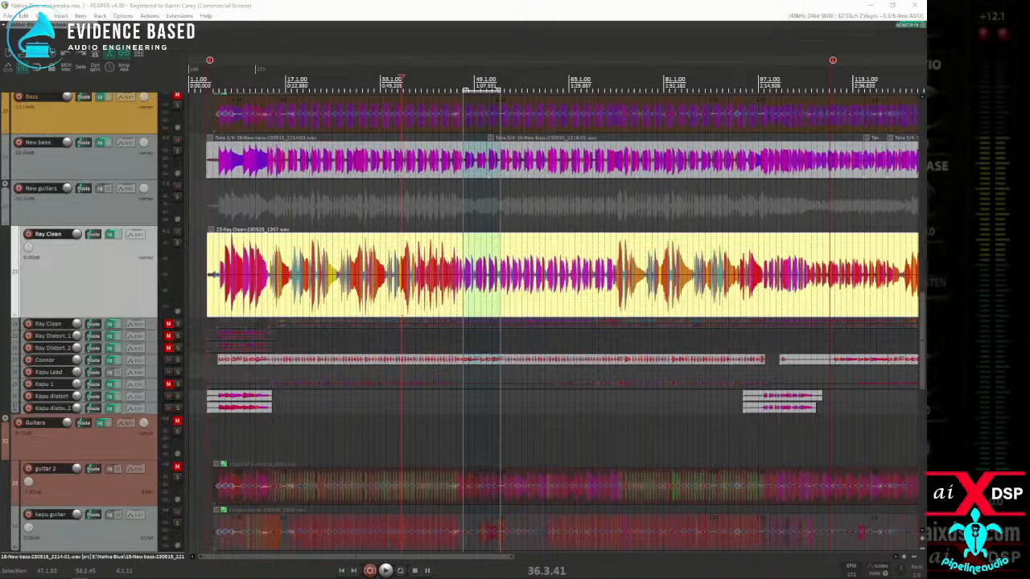
Step: Split the first items on both Kapu distort tracks just before measure 6 and delete the silent portions ahead of the splits
click(223, 425)
scroll(223, 425, up, 10)
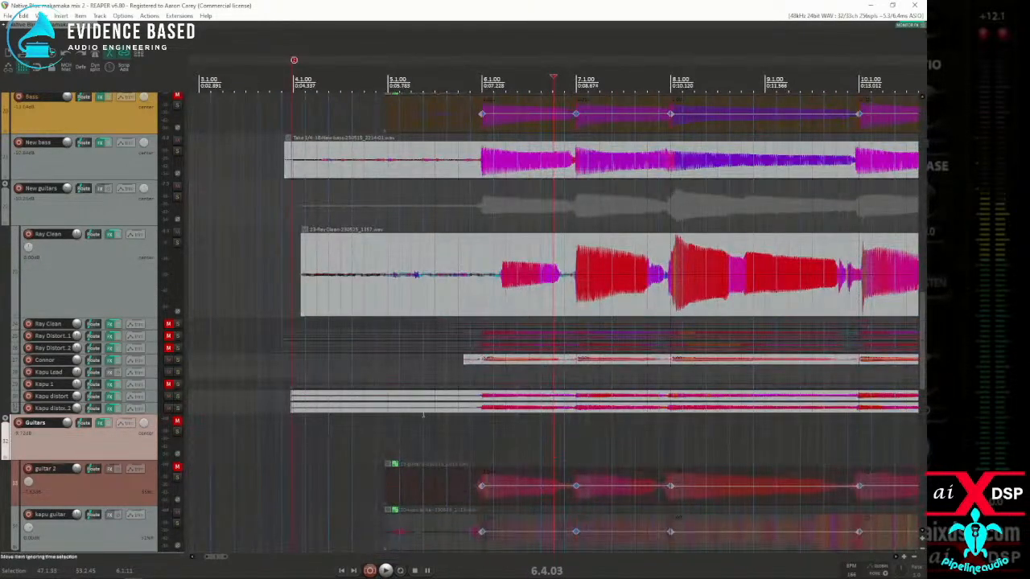
scroll(603, 408, up, 5)
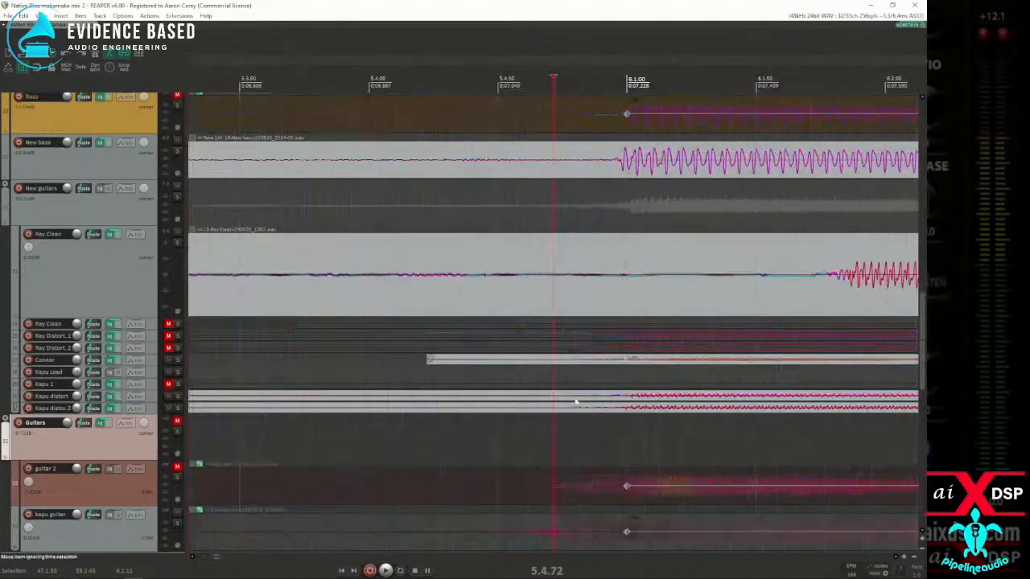
click(605, 408)
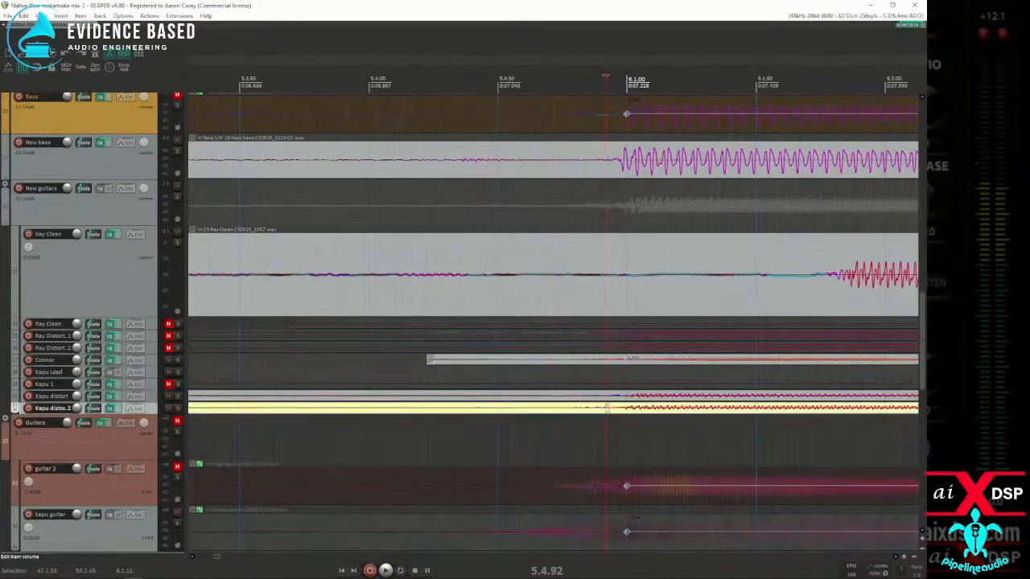
key(s)
click(609, 396)
key(s)
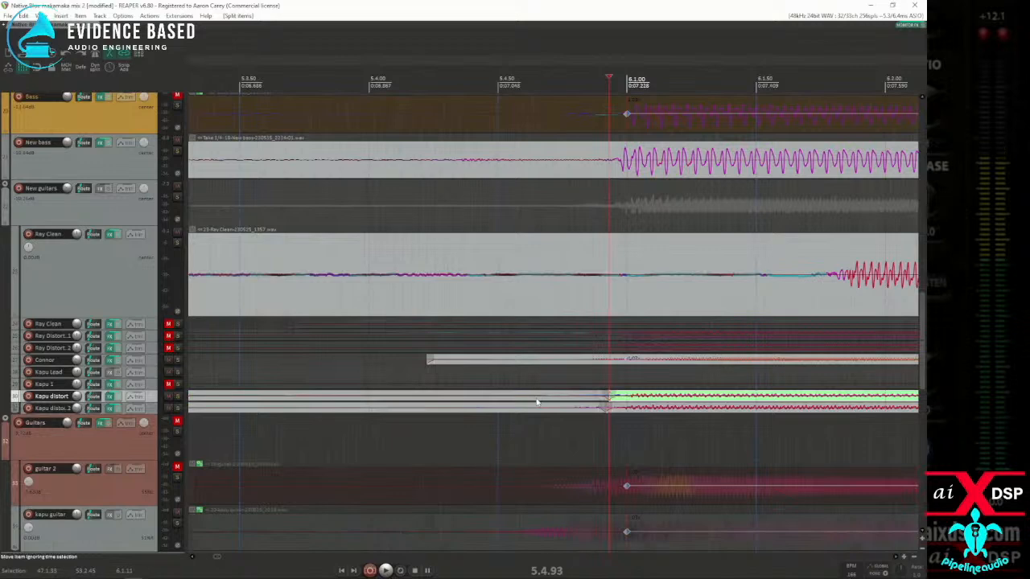
click(486, 408)
key(Delete)
Step: Trim the silent starts of the Ray Clean and New bass items so each begins just before its first note around measure 6
scroll(479, 410, down, 8)
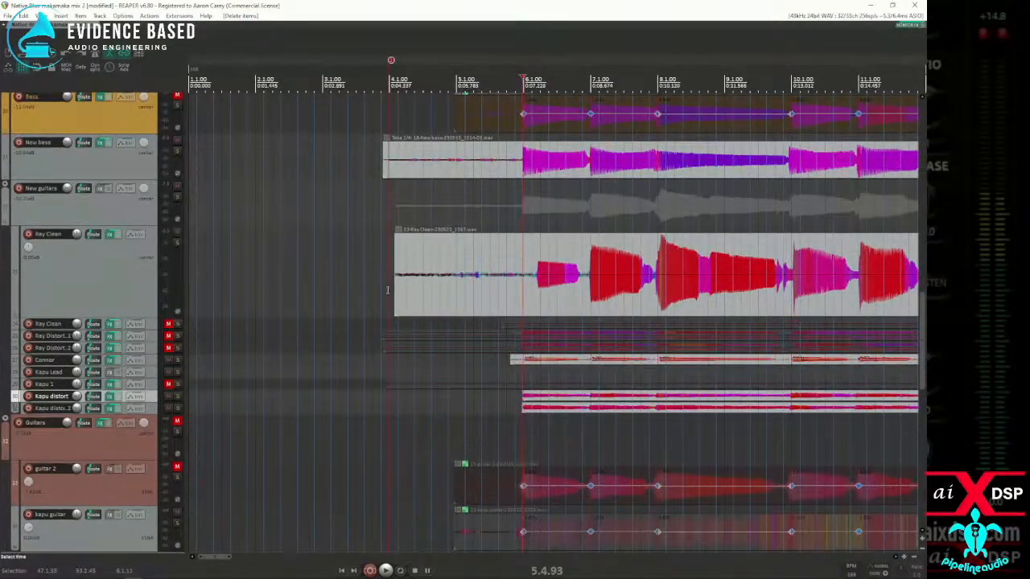
drag(394, 294, 533, 293)
drag(384, 161, 519, 168)
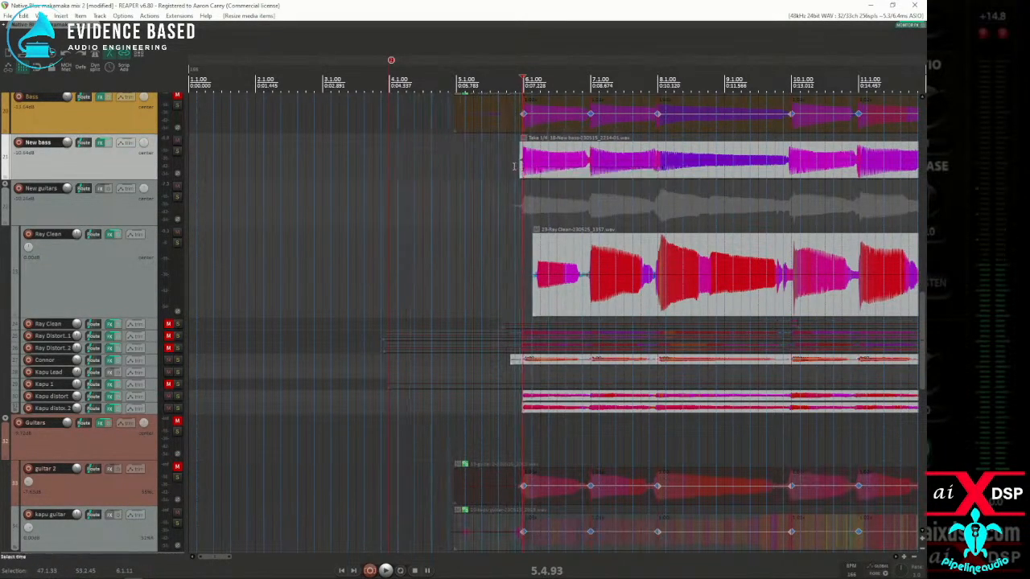
Step: Look over the Ray Clean item and the guitar items below it across the whole song
click(569, 281)
scroll(585, 281, up, 2)
scroll(553, 317, down, 10)
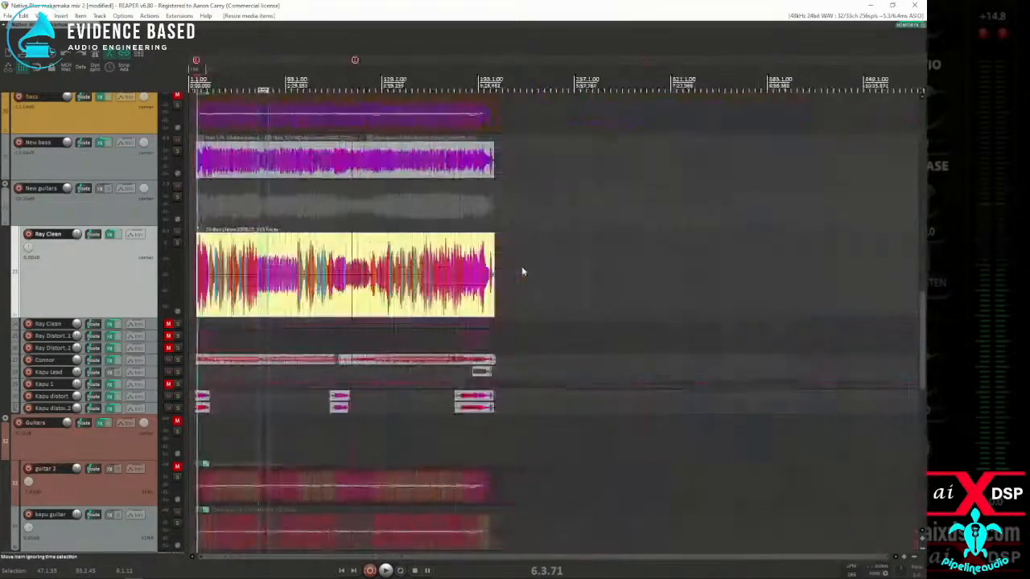
scroll(454, 288, up, 8)
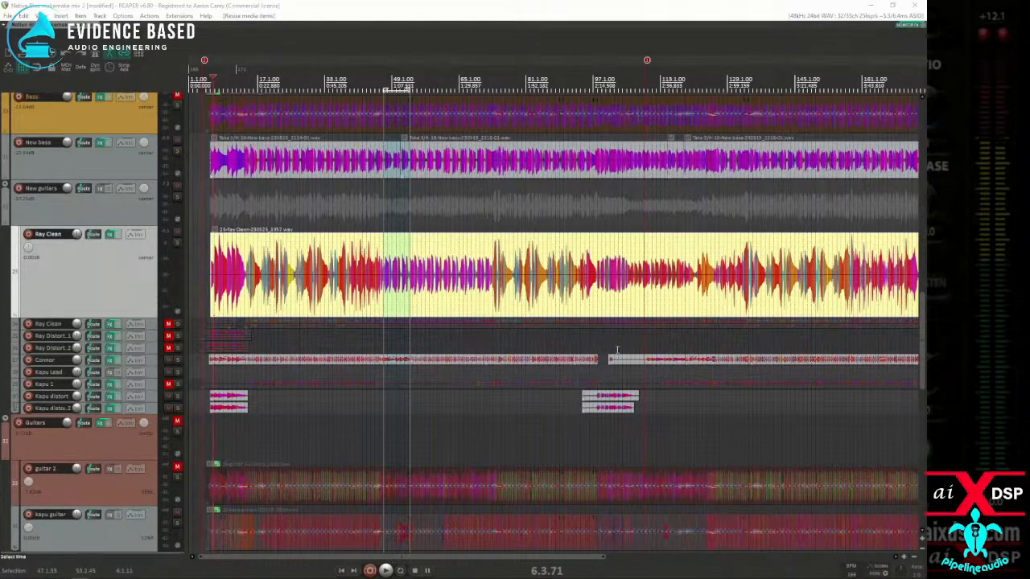
scroll(409, 390, down, 2)
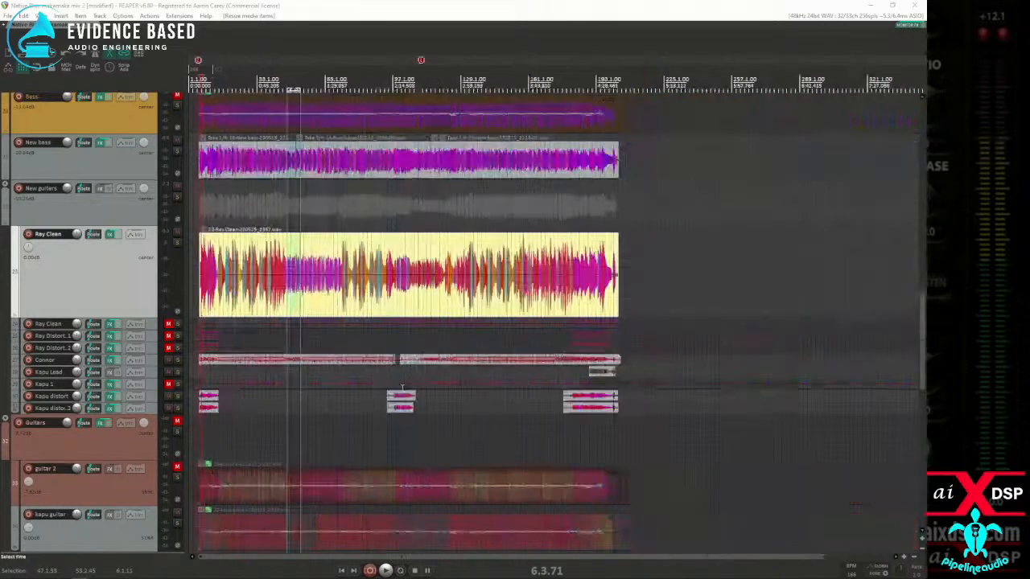
scroll(339, 425, up, 3)
scroll(336, 425, up, 3)
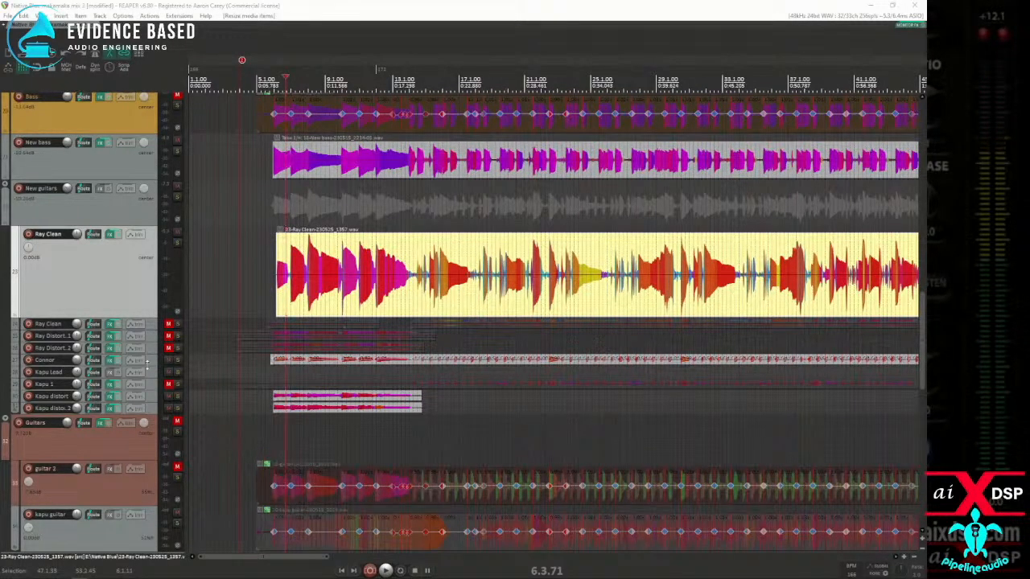
Step: Enlarge the guitar track directly above Kapu Lead and select its opening item
drag(147, 363, 152, 402)
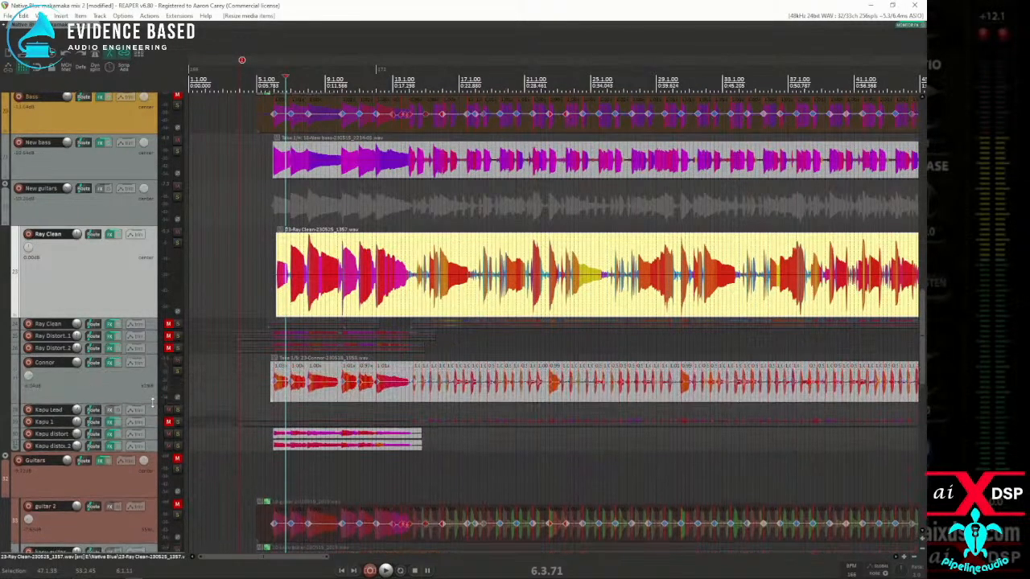
click(327, 400)
scroll(326, 399, up, 3)
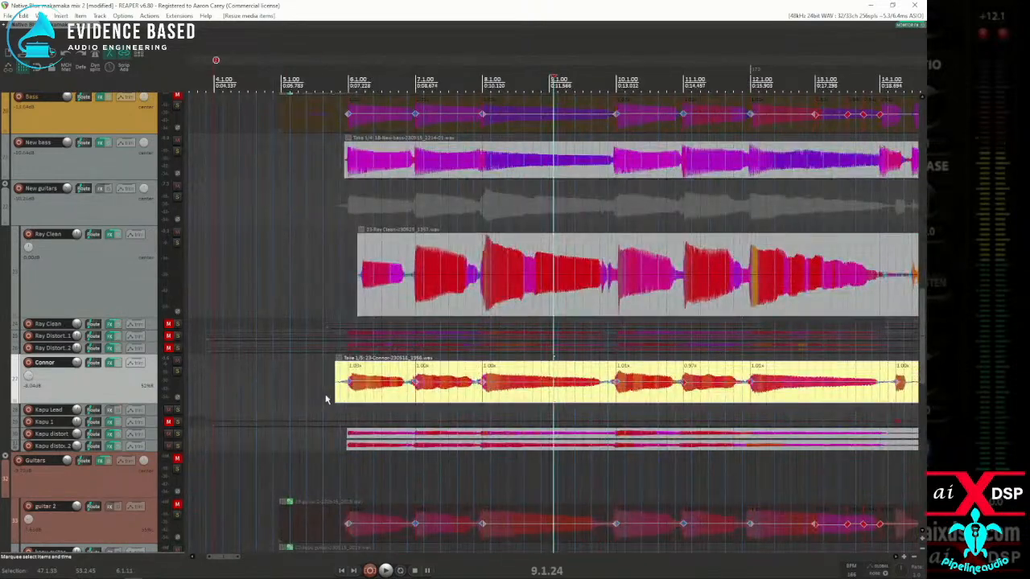
scroll(324, 393, down, 5)
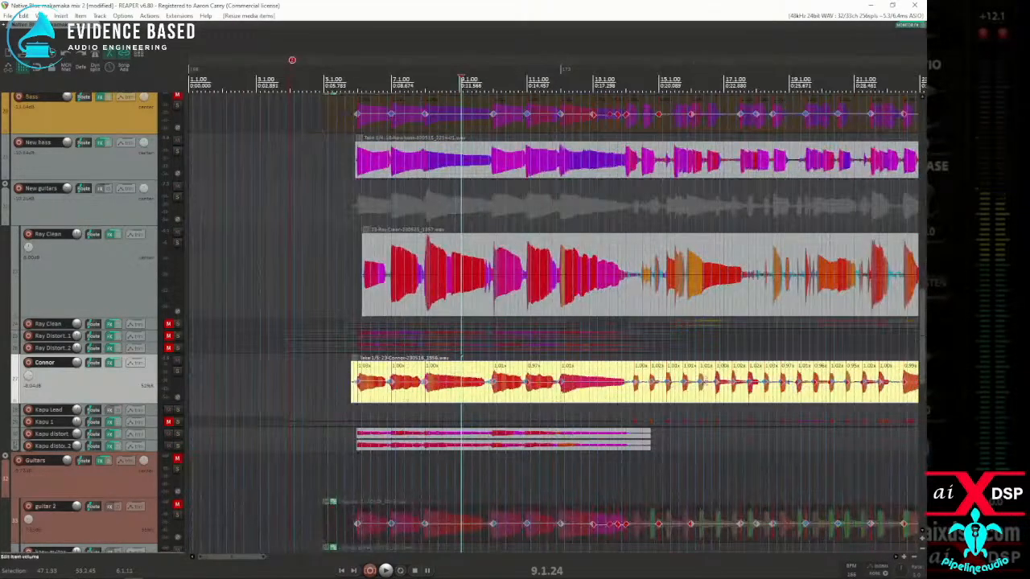
scroll(324, 393, down, 3)
Step: Examine the enlarged guitar track's middle items and their edges up to the gap near measure 98
click(646, 392)
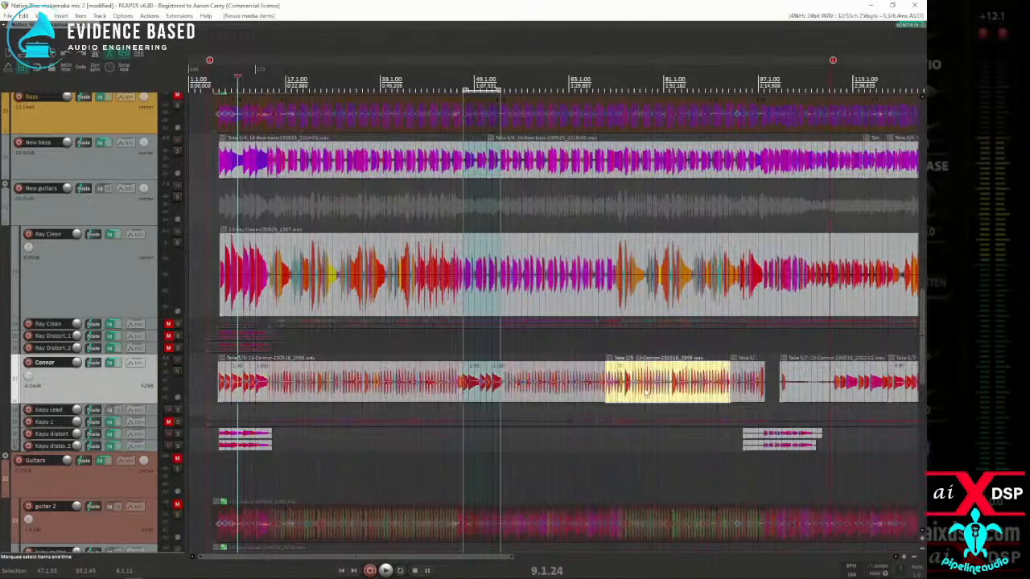
scroll(645, 392, up, 3)
scroll(645, 391, up, 1)
scroll(648, 392, down, 4)
scroll(652, 394, down, 3)
scroll(650, 393, up, 8)
scroll(644, 392, down, 4)
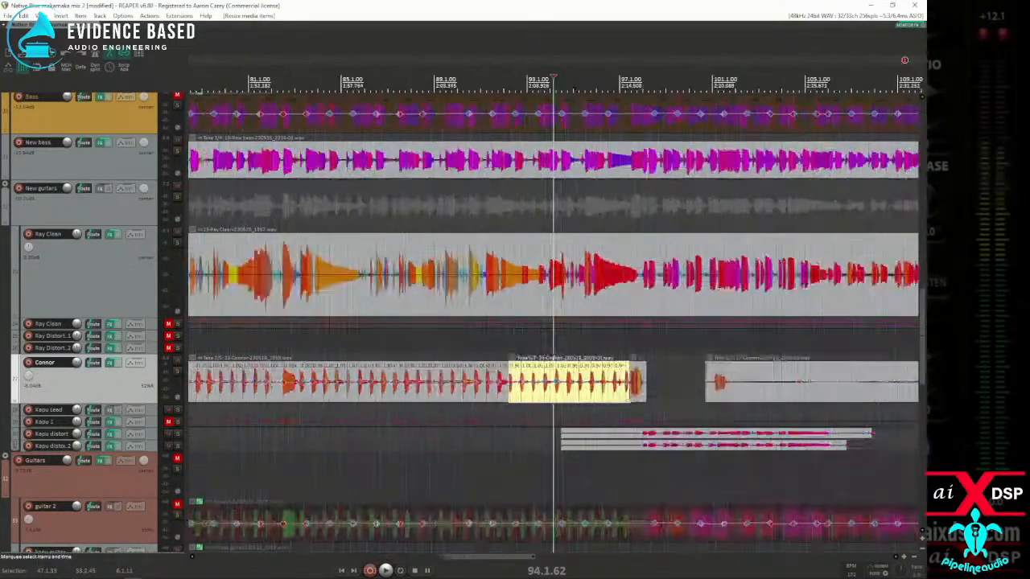
click(641, 392)
scroll(642, 392, up, 6)
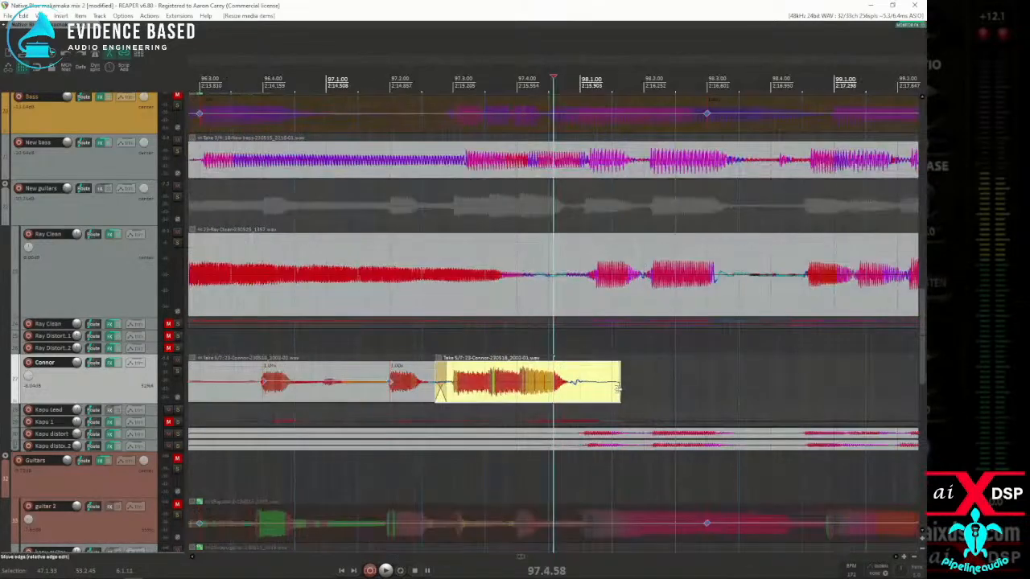
scroll(609, 387, down, 3)
scroll(609, 387, down, 10)
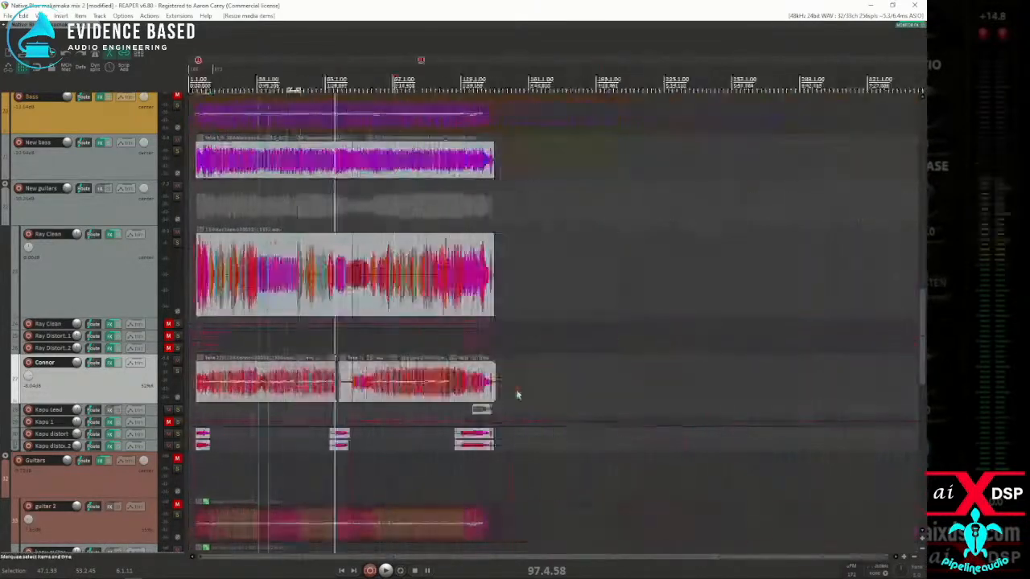
Step: Place the edit cursor at 5.4.00, just ahead of the first New bass item
scroll(112, 299, up, 3)
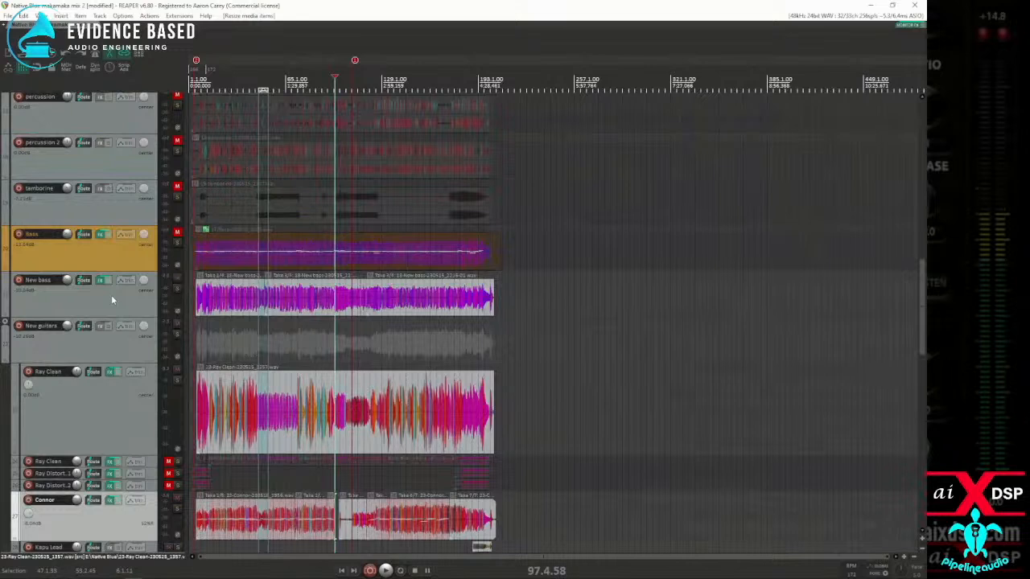
click(213, 309)
scroll(213, 308, up, 8)
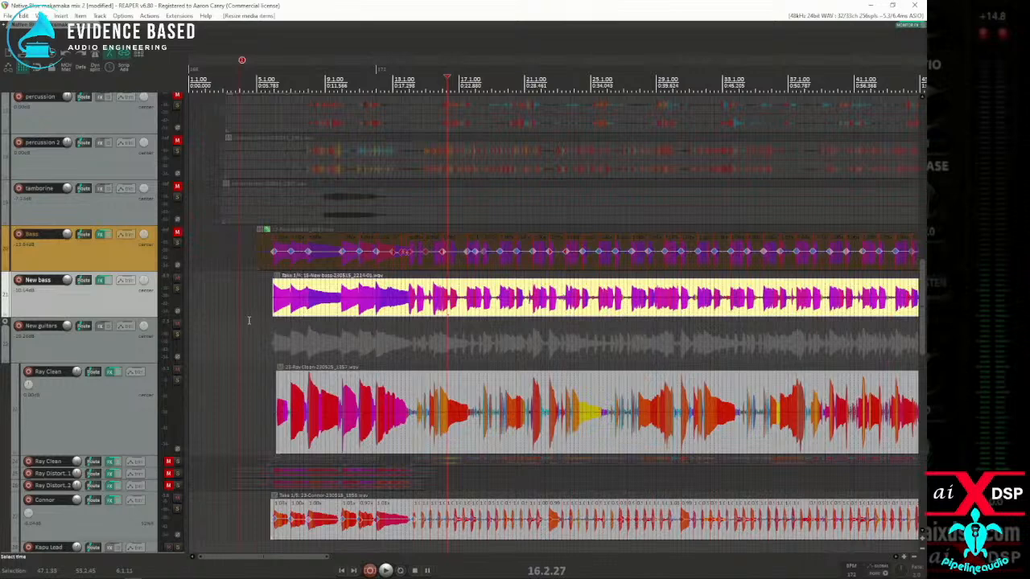
click(269, 299)
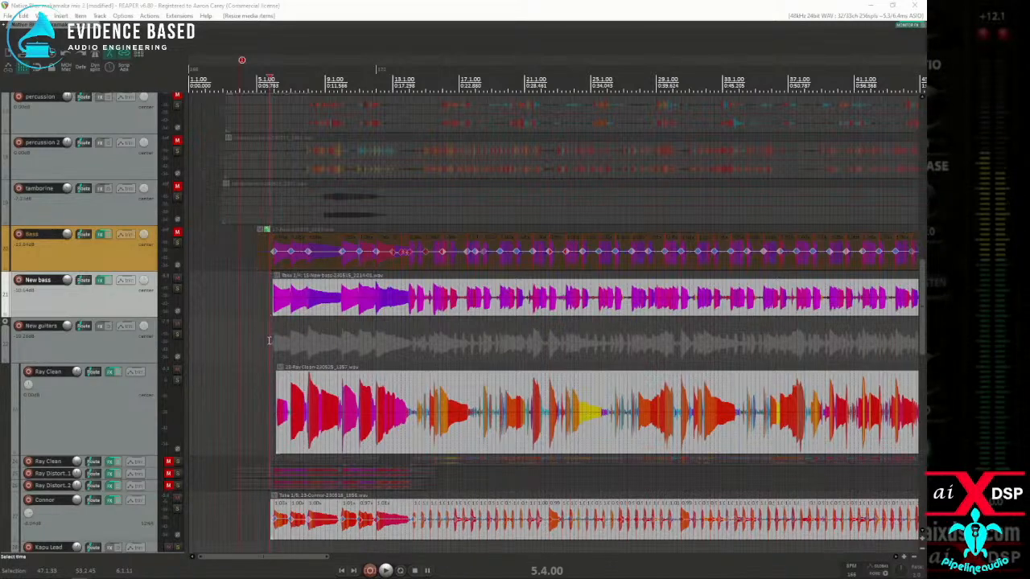
Step: Examine the opening of the New bass item and the guitar items below it, from measure 5 onward
click(329, 340)
scroll(362, 342, up, 6)
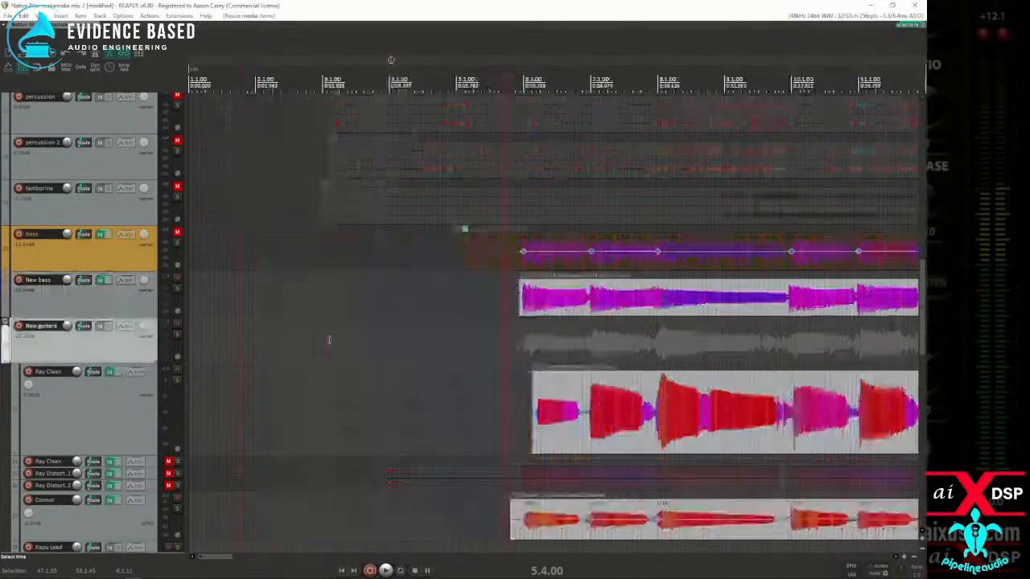
scroll(352, 340, down, 3)
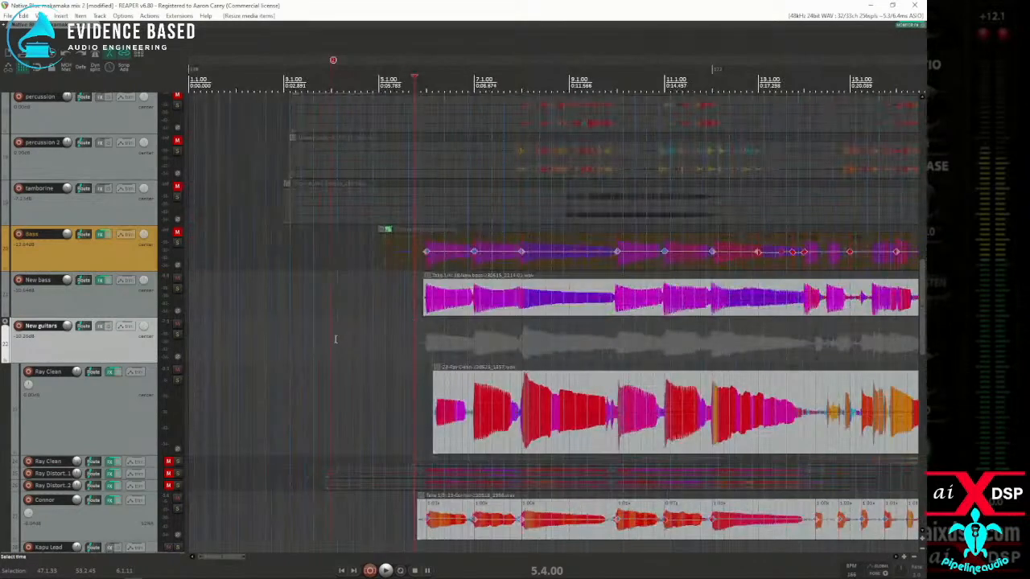
click(506, 319)
scroll(505, 320, up, 6)
scroll(504, 319, down, 3)
scroll(500, 318, down, 8)
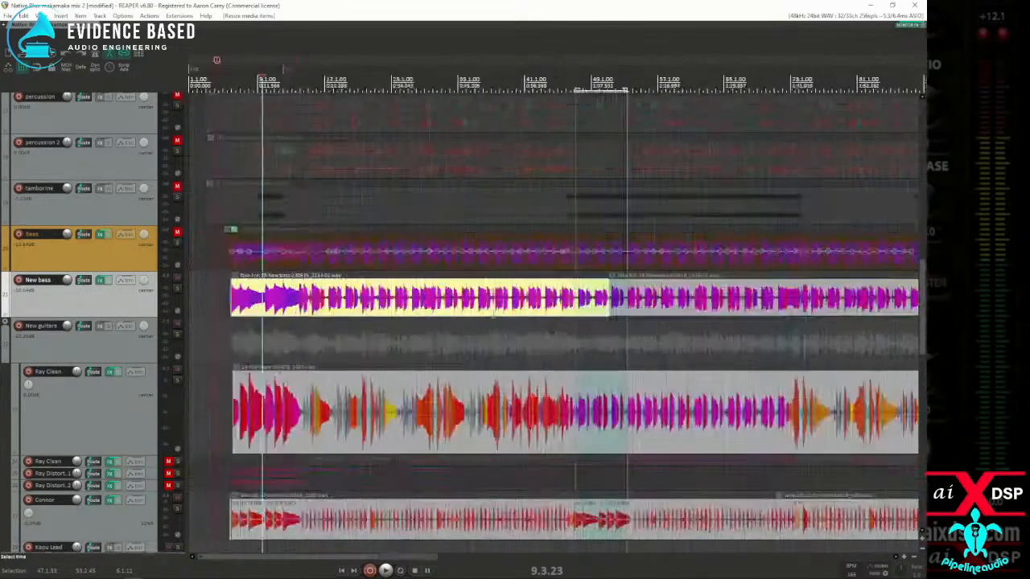
Step: Look over the New bass items across the song, from the second and last takes back to the first
click(476, 323)
click(456, 308)
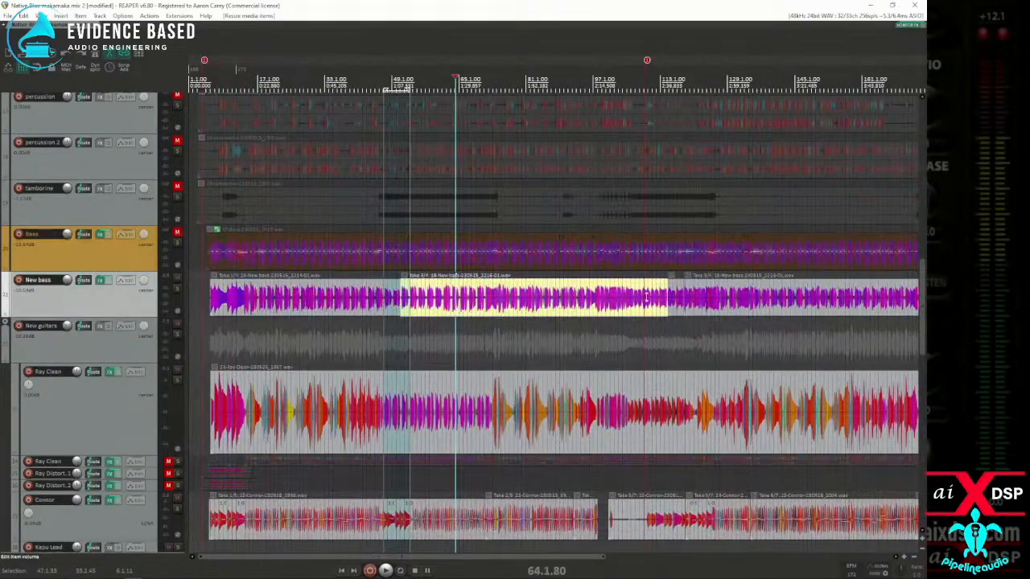
click(684, 296)
scroll(684, 297, up, 4)
scroll(669, 296, down, 7)
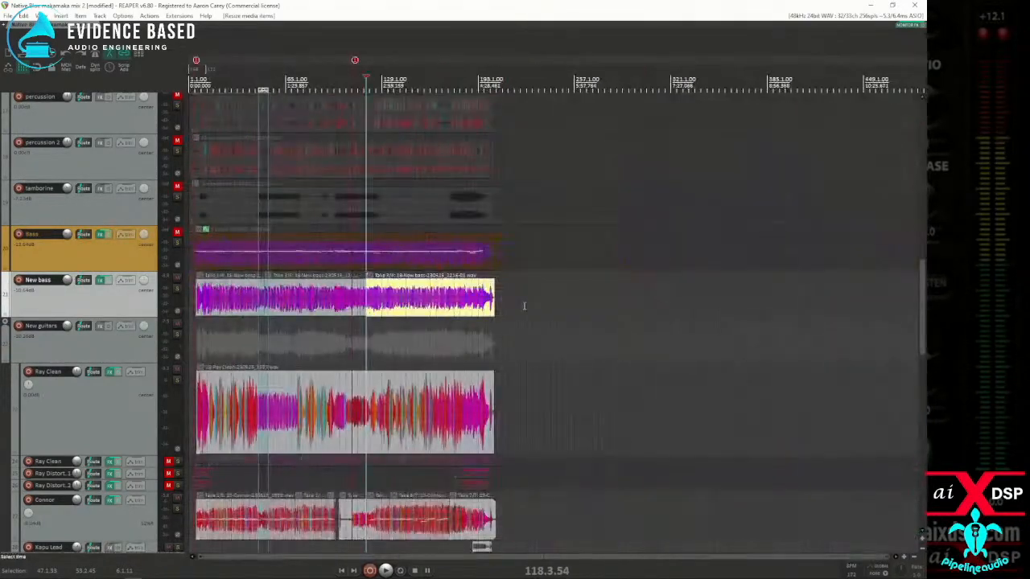
scroll(482, 314, up, 3)
scroll(455, 317, down, 2)
click(278, 302)
scroll(278, 305, up, 6)
scroll(277, 305, up, 3)
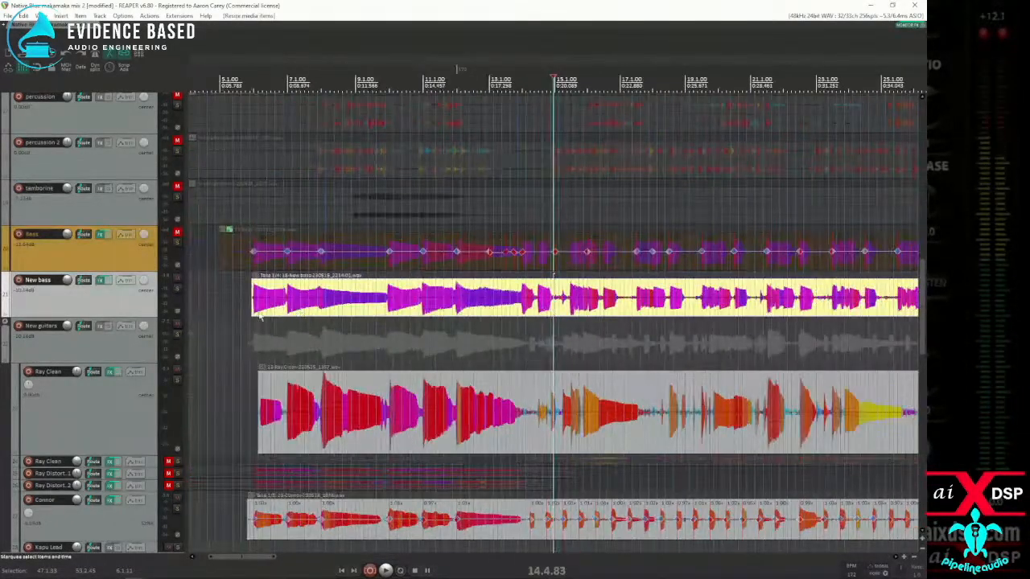
Step: Mute the New guitars track and play from 5.4.01, just ahead of the first New bass item
click(245, 313)
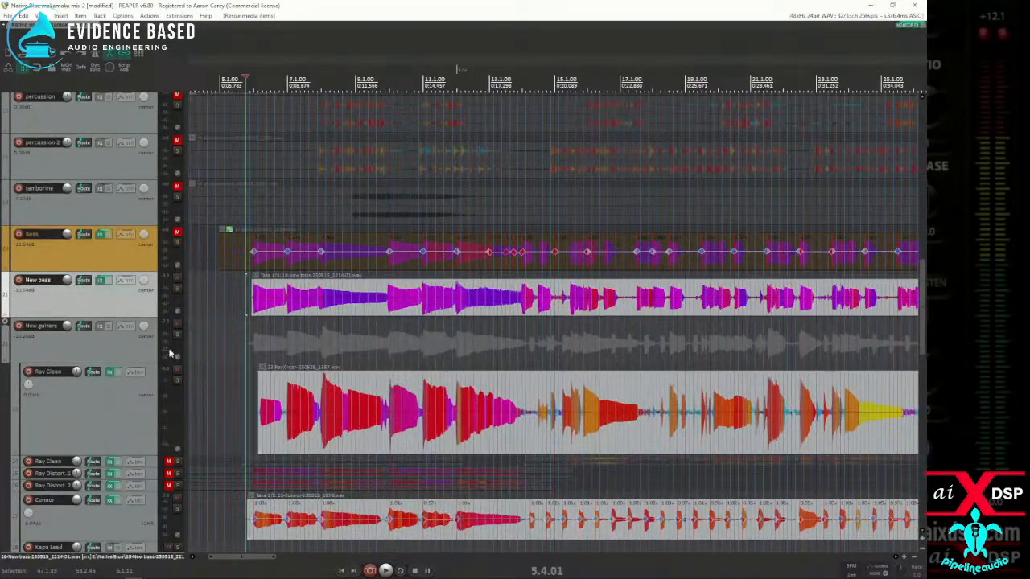
click(177, 325)
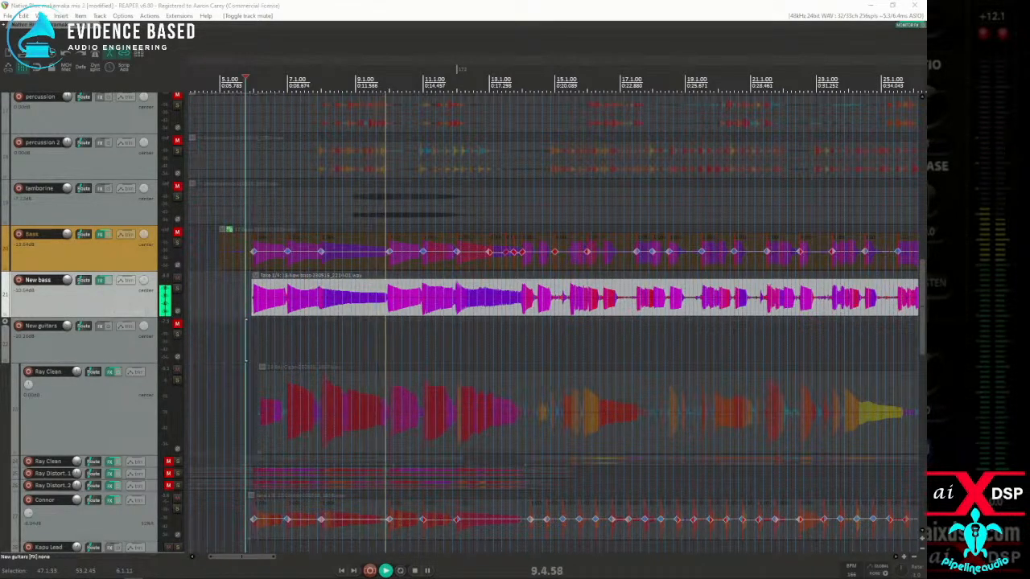
Step: Open the New bass track's effects and browse Helix Native's Bass and Recording setlists, ending back on the Bass setlist
click(100, 280)
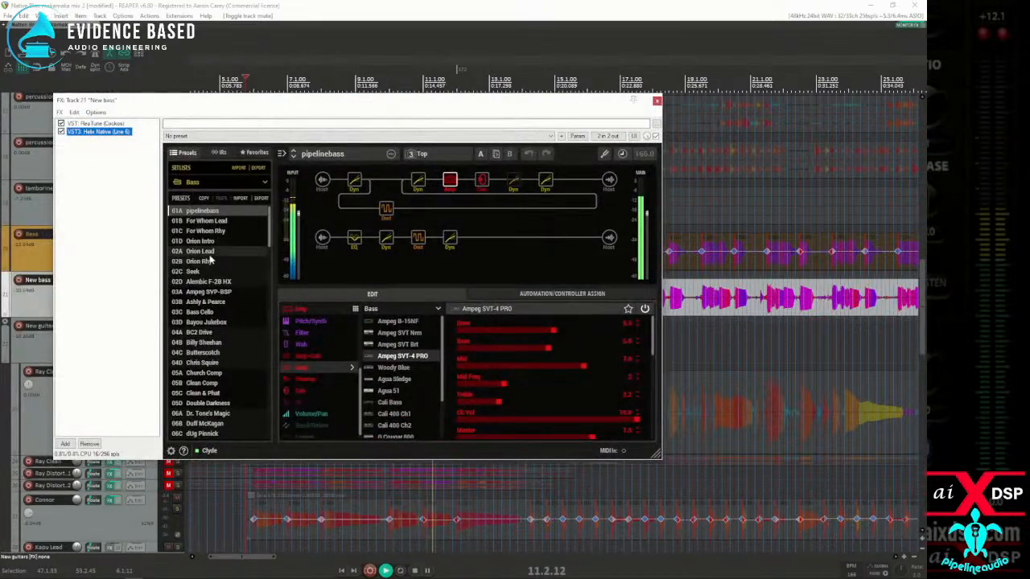
scroll(211, 265, down, 3)
scroll(210, 286, up, 3)
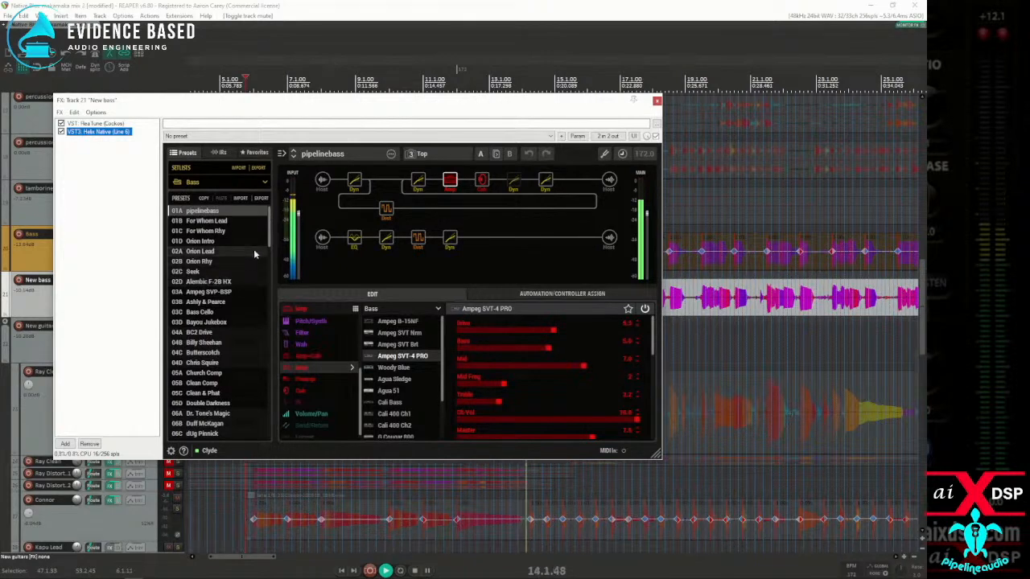
mouse_move(269, 230)
mouse_down()
mouse_move(267, 410)
mouse_move(279, 220)
mouse_up()
click(210, 182)
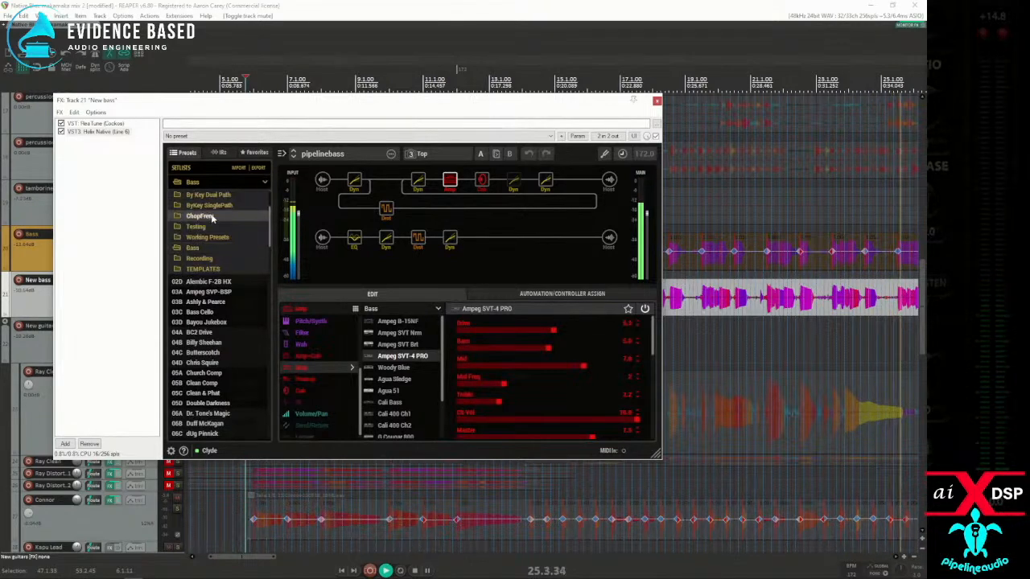
click(200, 258)
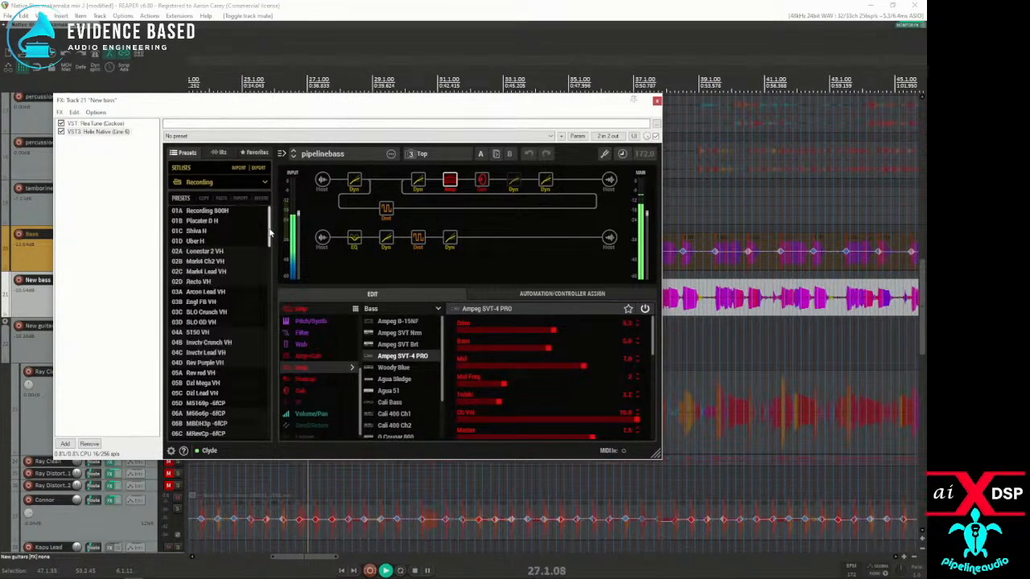
mouse_move(271, 233)
mouse_down()
mouse_move(272, 260)
mouse_move(270, 225)
mouse_up()
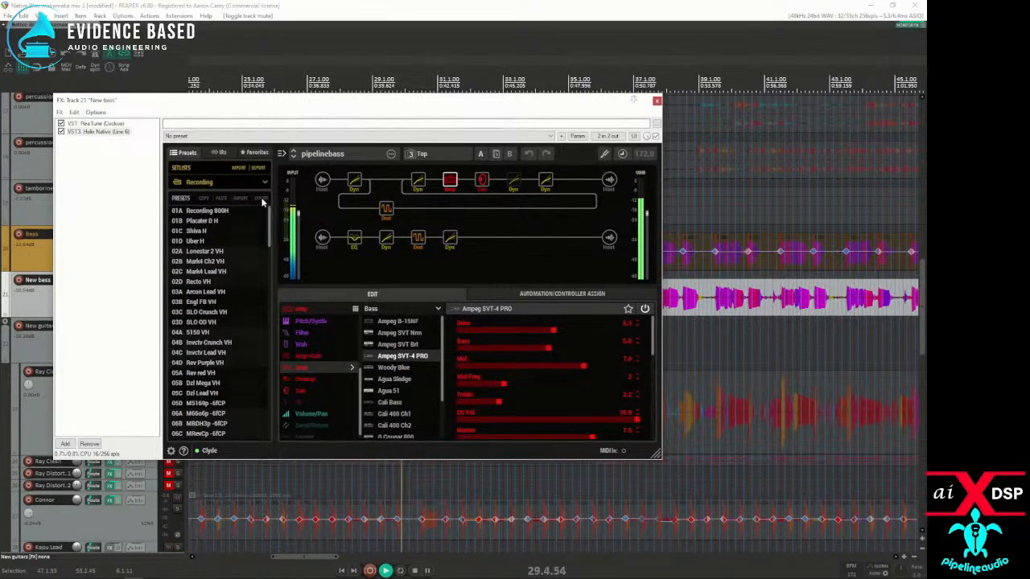
click(261, 185)
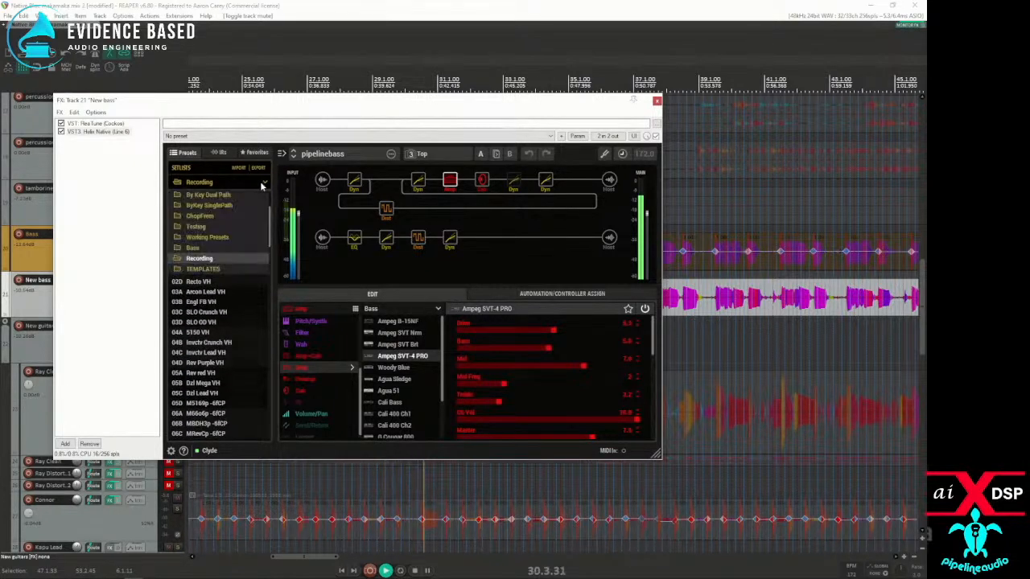
click(200, 254)
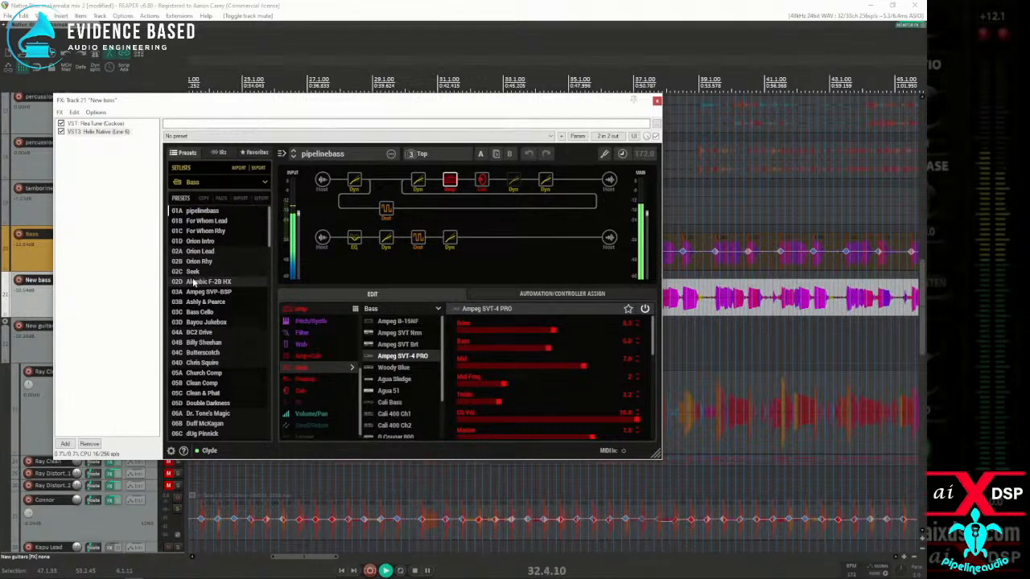
Step: Open the preset import dialog for empty slot 25C, just after SHEEHAN SVT4PRO in the Bass setlist
scroll(193, 281, down, 10)
scroll(198, 290, down, 12)
scroll(204, 286, down, 6)
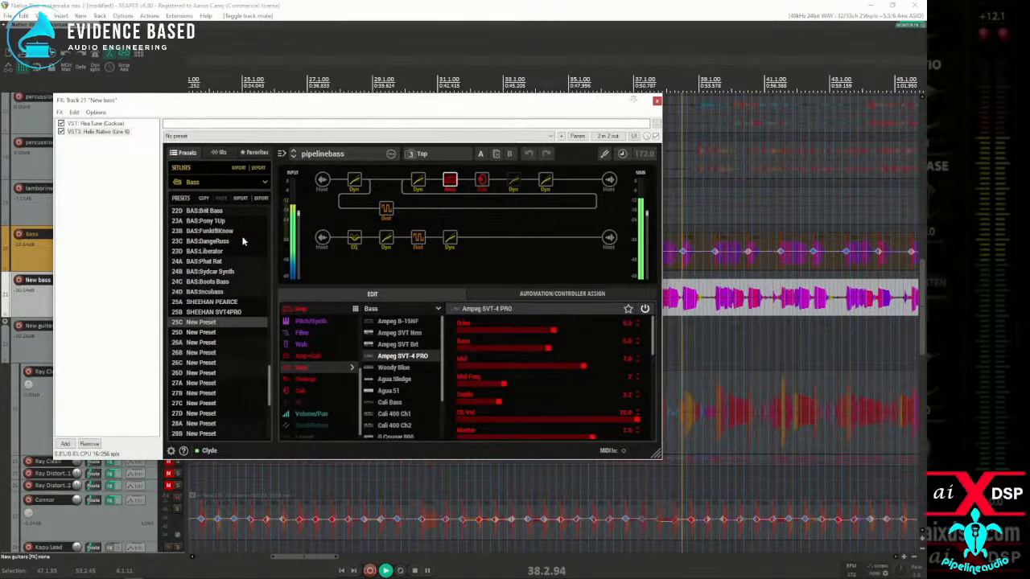
click(241, 199)
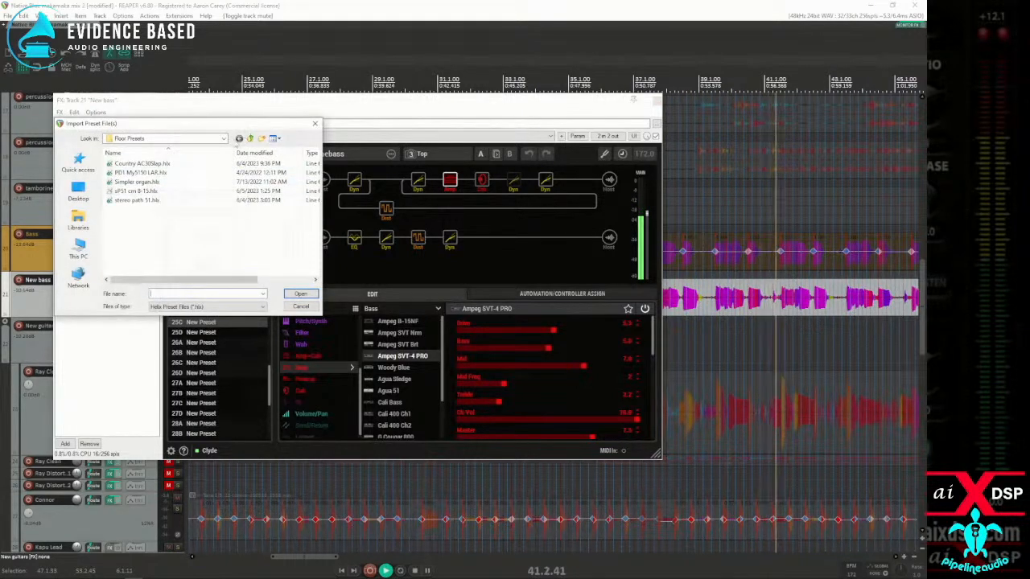
Step: Browse from the Master Helix Folder through helix presets to the Rick Beato Helix Stomp Signature Bass Presets folder
click(250, 139)
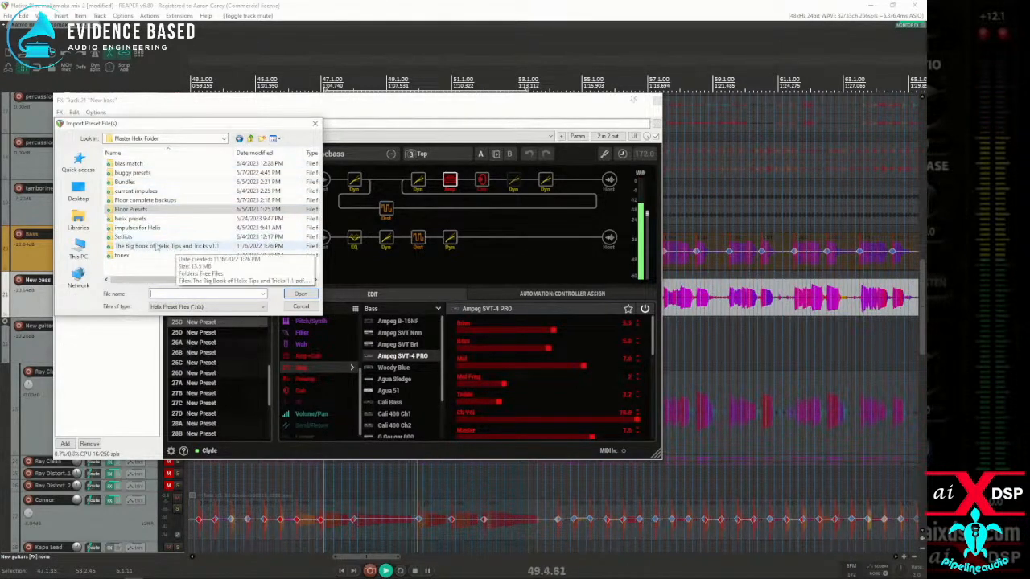
double_click(131, 218)
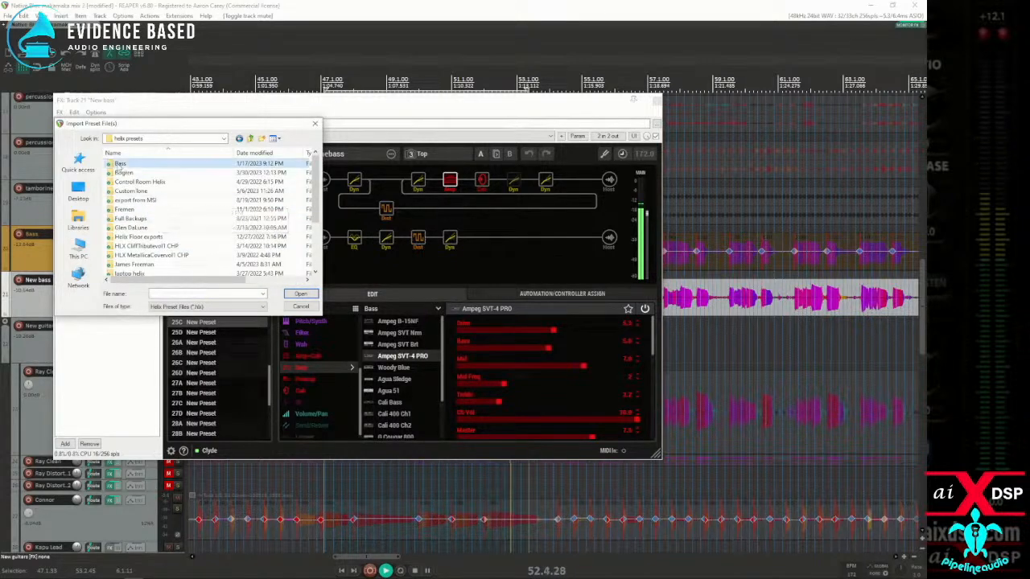
double_click(127, 163)
click(250, 139)
scroll(161, 209, down, 3)
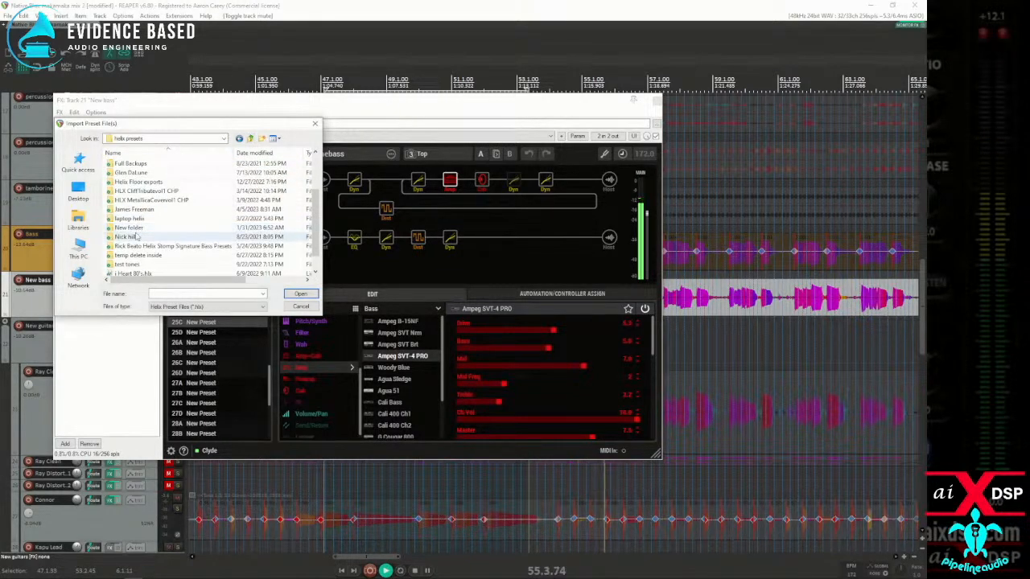
double_click(149, 245)
Step: Import all the RB presets, from RB Ace of Spades to RB Tom Sawyer, into the Bass setlist
click(141, 163)
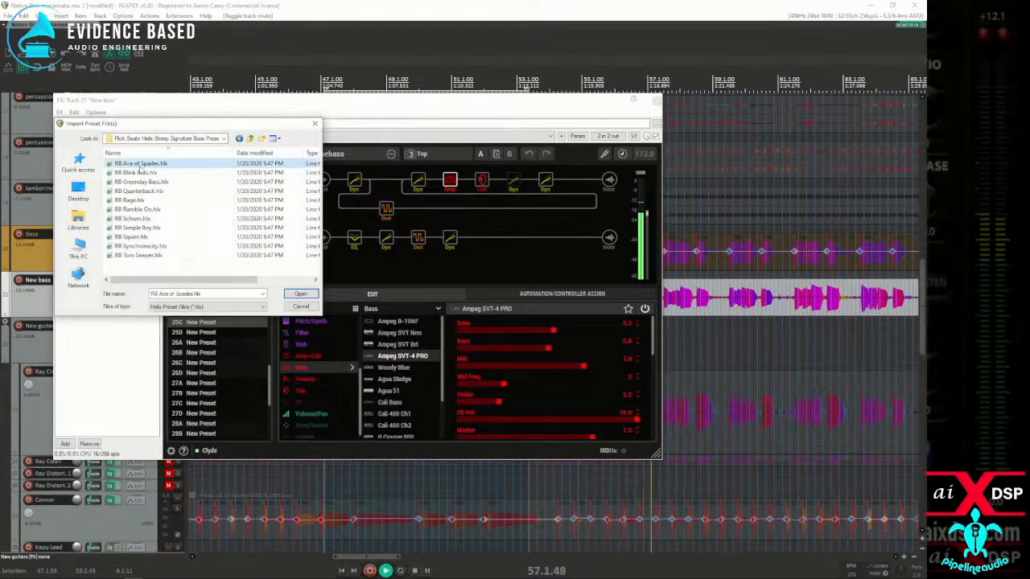
shift+click(143, 256)
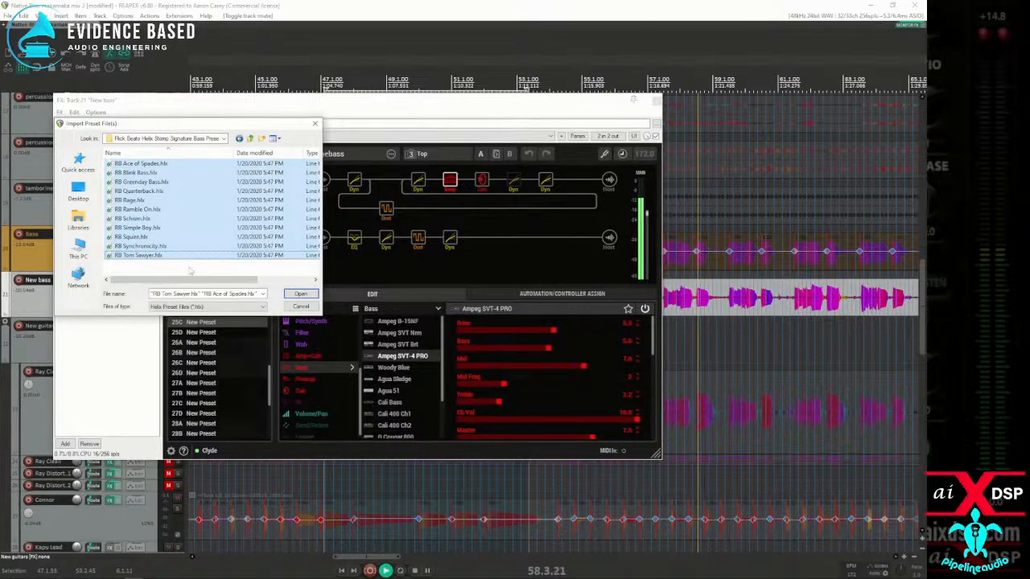
click(299, 295)
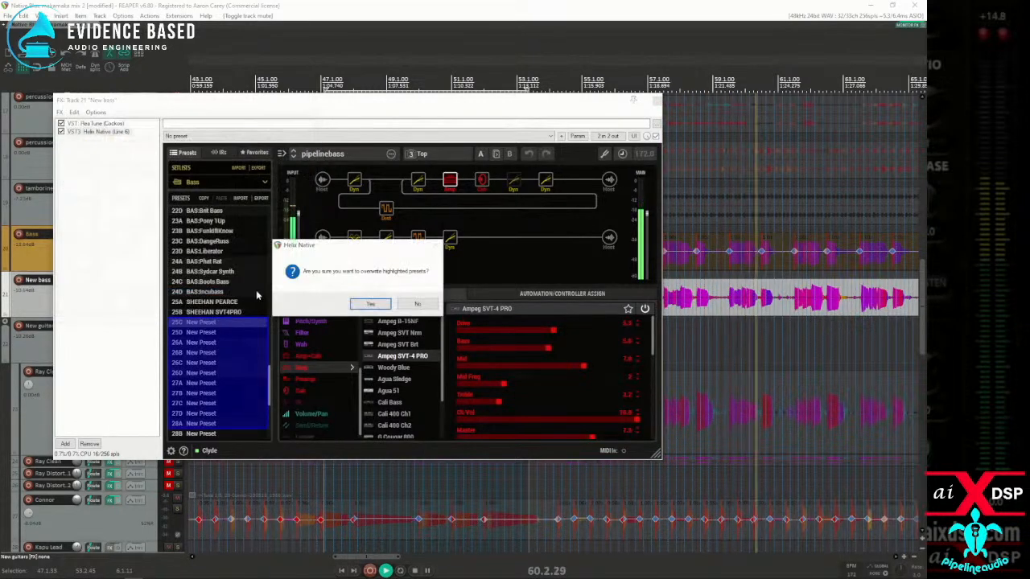
click(370, 306)
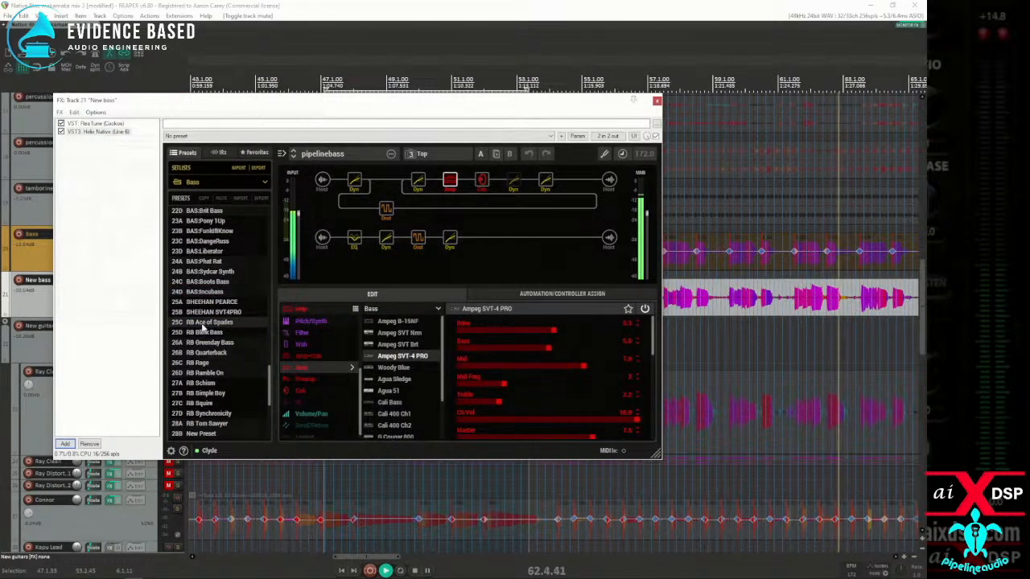
Step: Load the RB Ramble On preset on New bass, inspect its LA Studio Comp block, and close the effects window
click(202, 375)
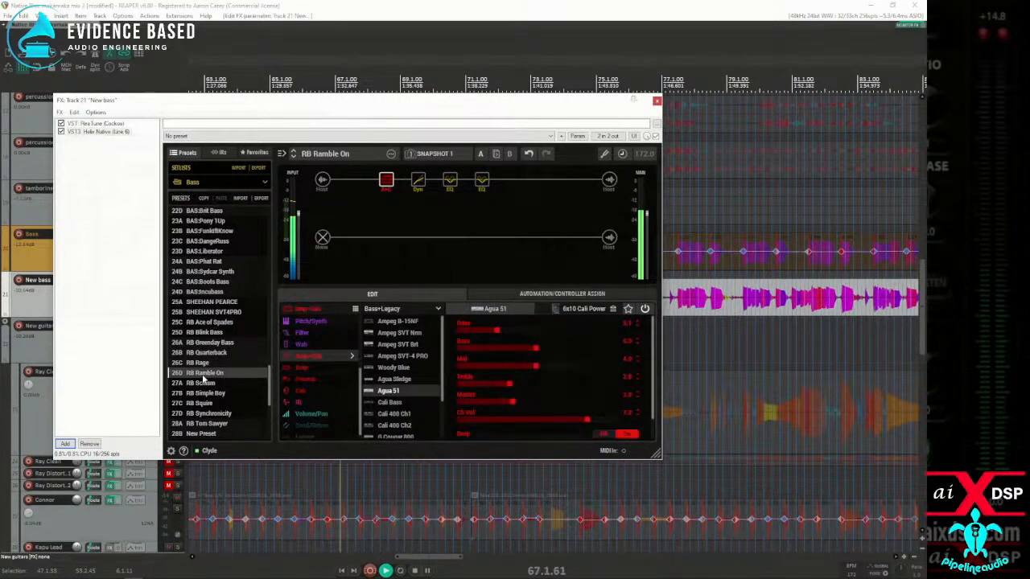
click(417, 180)
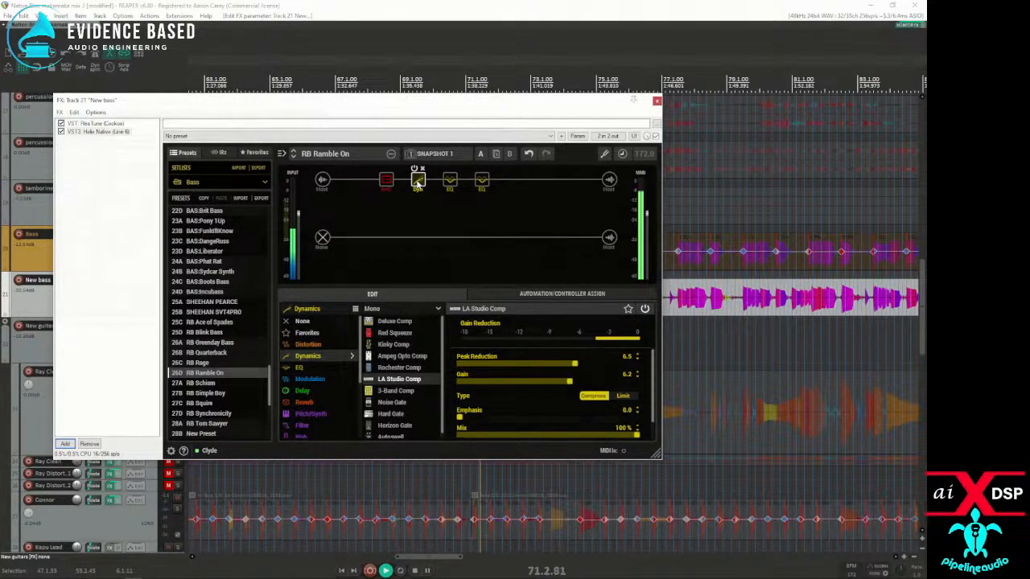
drag(351, 106, 0, 115)
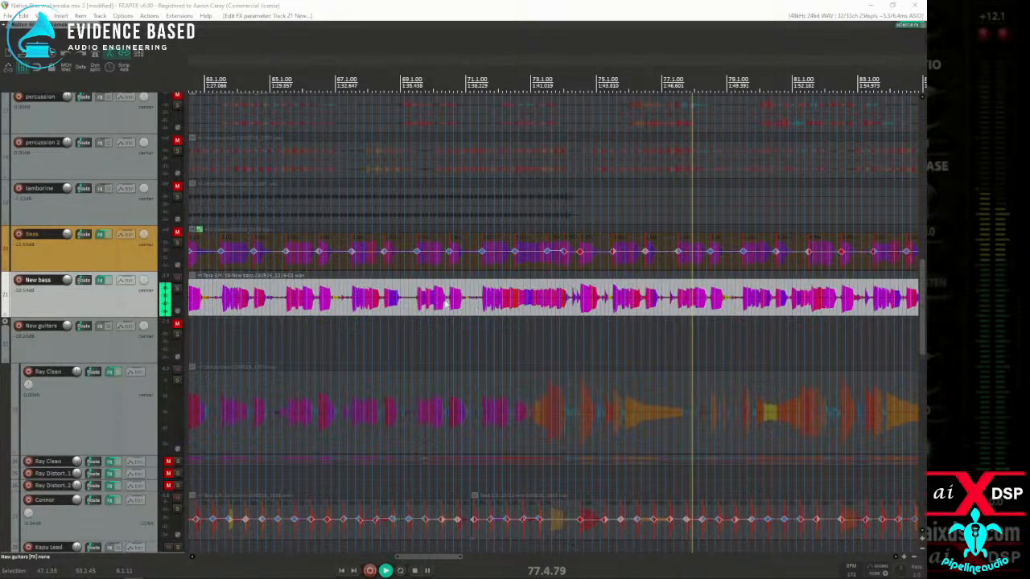
Step: Examine the New bass waveform around measures 83, 110 and 19 for gaps and noise between the notes
scroll(456, 302, down, 3)
click(600, 308)
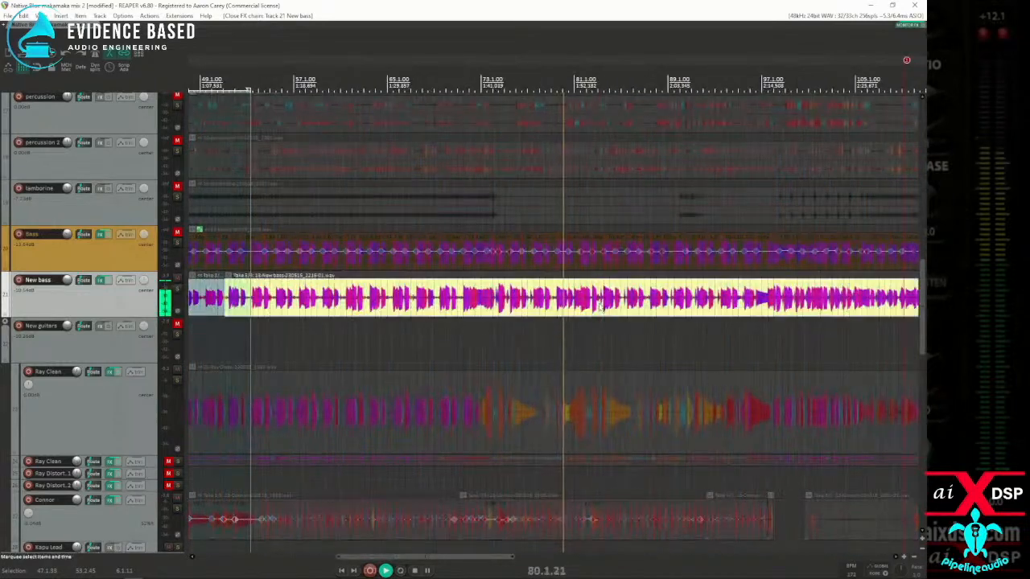
scroll(600, 309, up, 8)
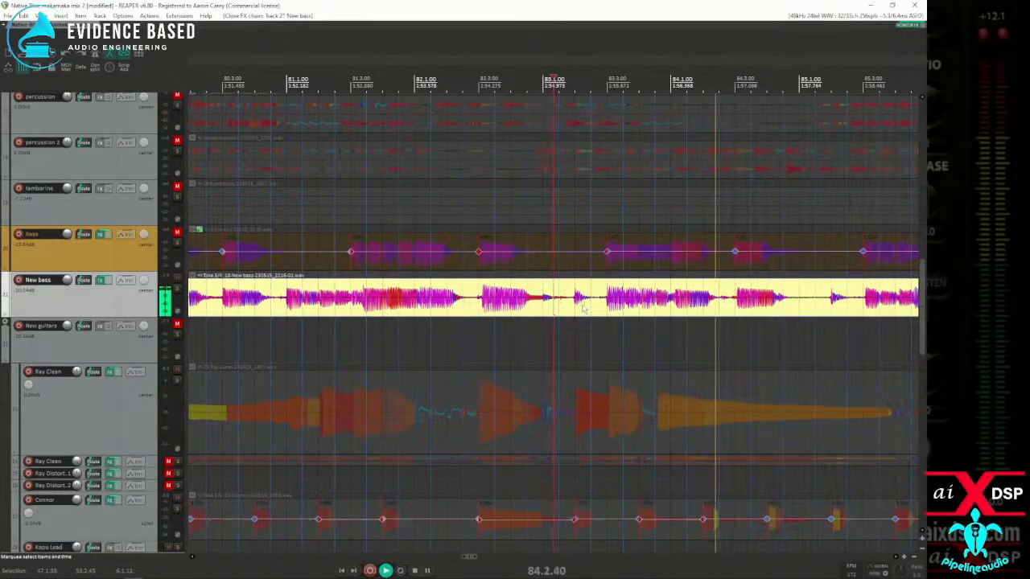
scroll(584, 308, down, 5)
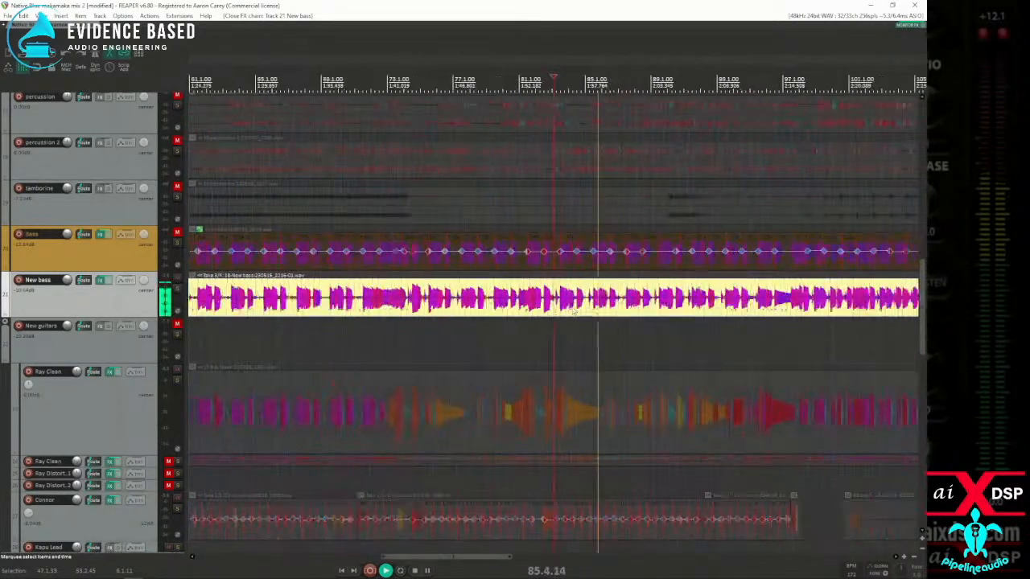
scroll(588, 315, down, 3)
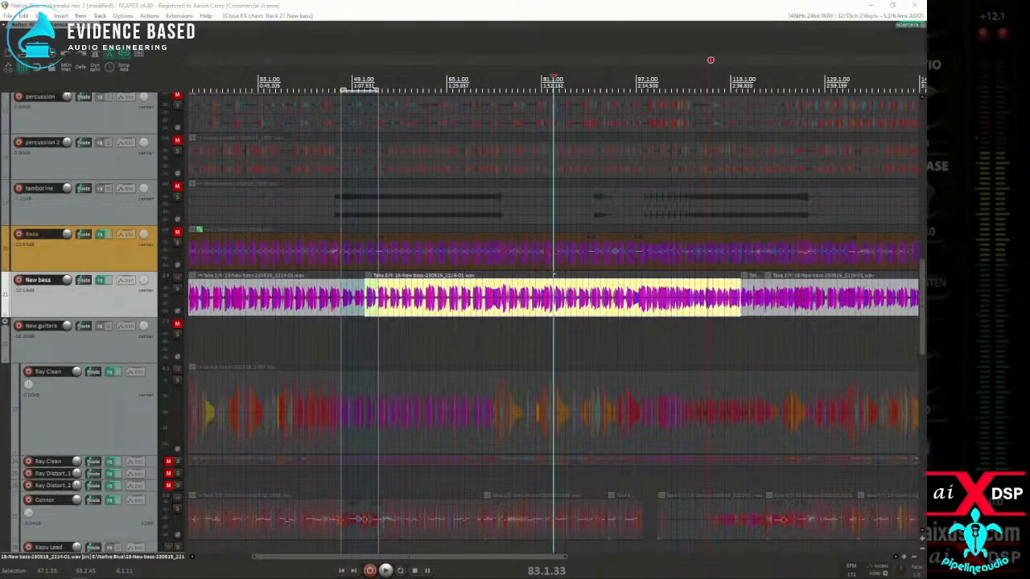
click(714, 316)
scroll(696, 318, up, 5)
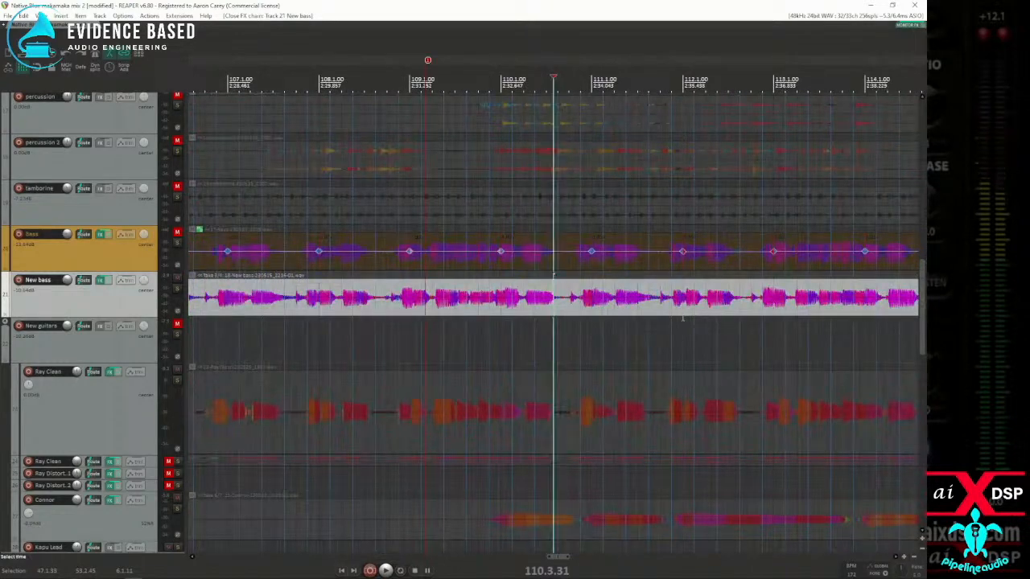
scroll(678, 319, down, 7)
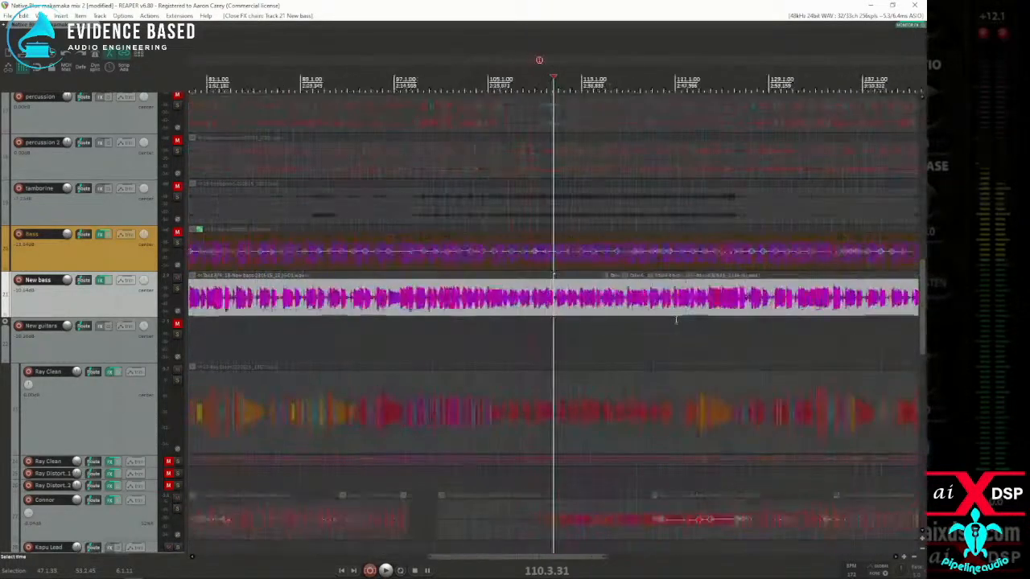
click(228, 328)
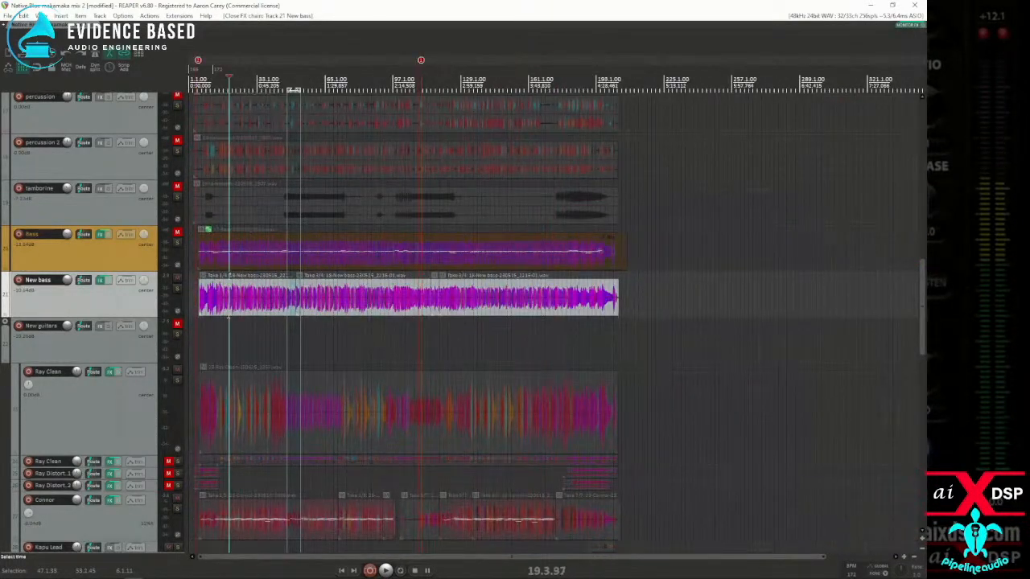
scroll(262, 330, up, 5)
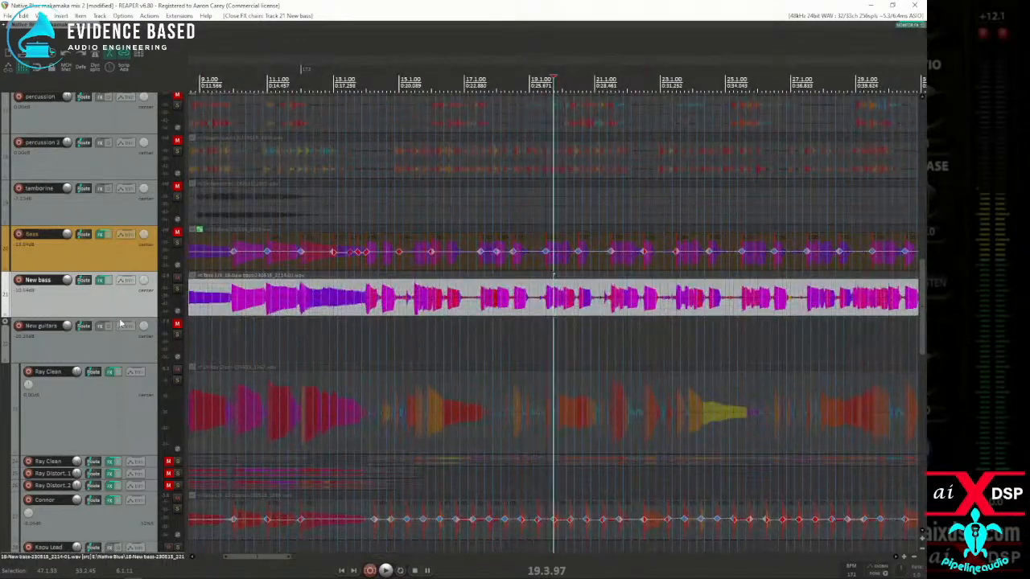
Step: Increase the height of the New bass track, select its item, and inspect the opening notes from measure 6
drag(122, 318, 90, 410)
click(259, 370)
scroll(260, 370, up, 3)
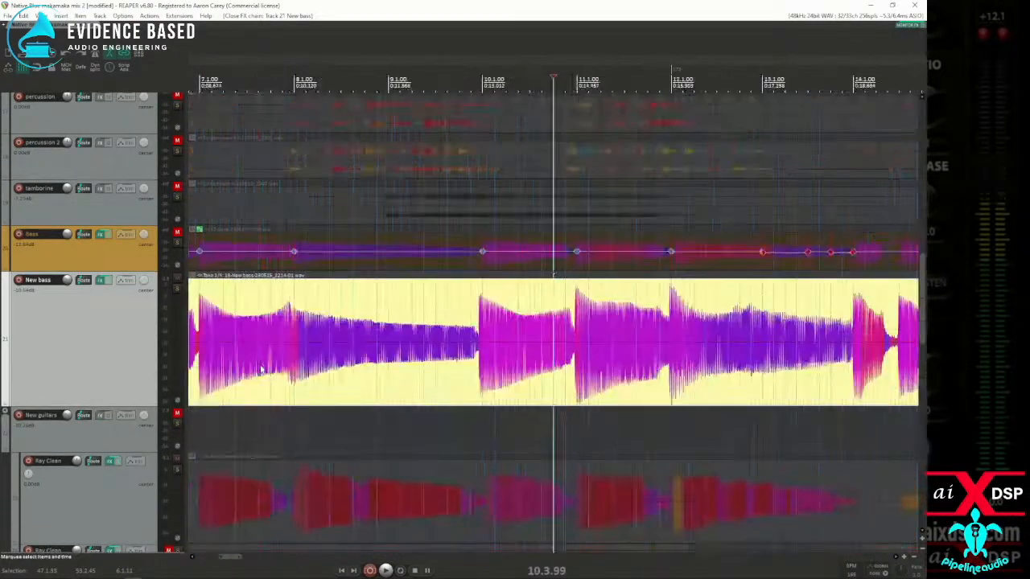
scroll(274, 368, down, 4)
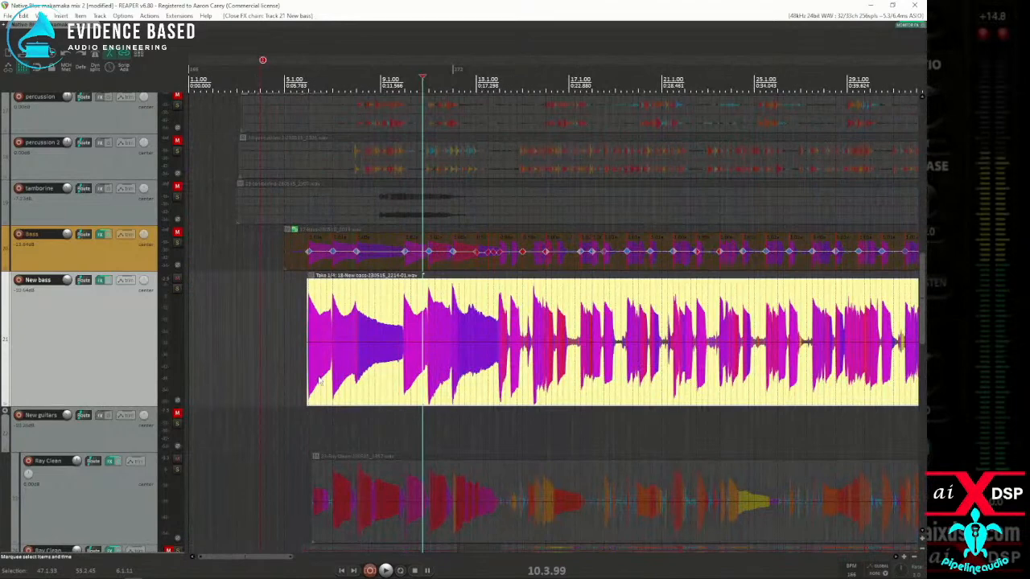
click(397, 370)
scroll(397, 370, up, 4)
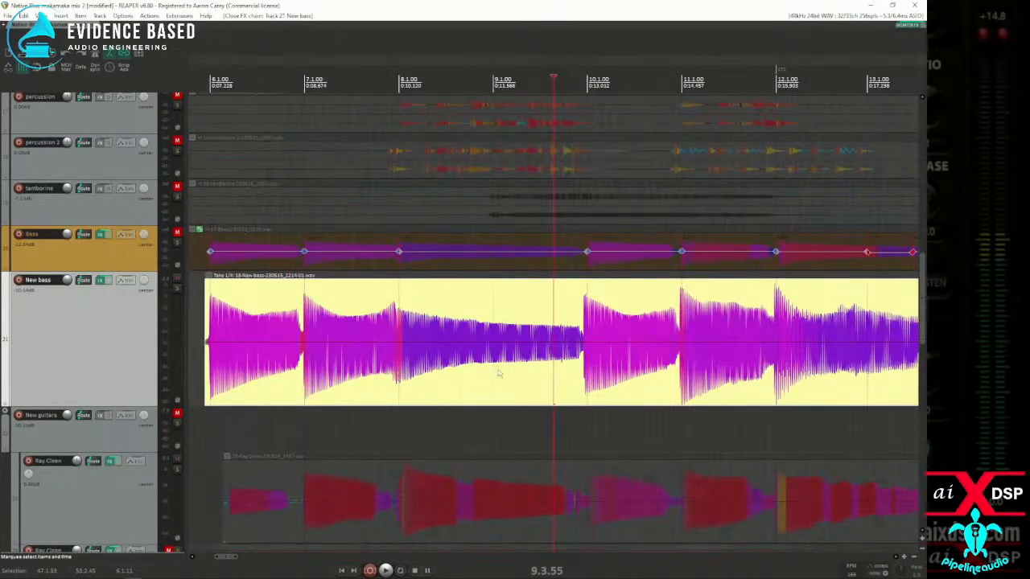
click(245, 383)
scroll(245, 383, up, 3)
click(448, 387)
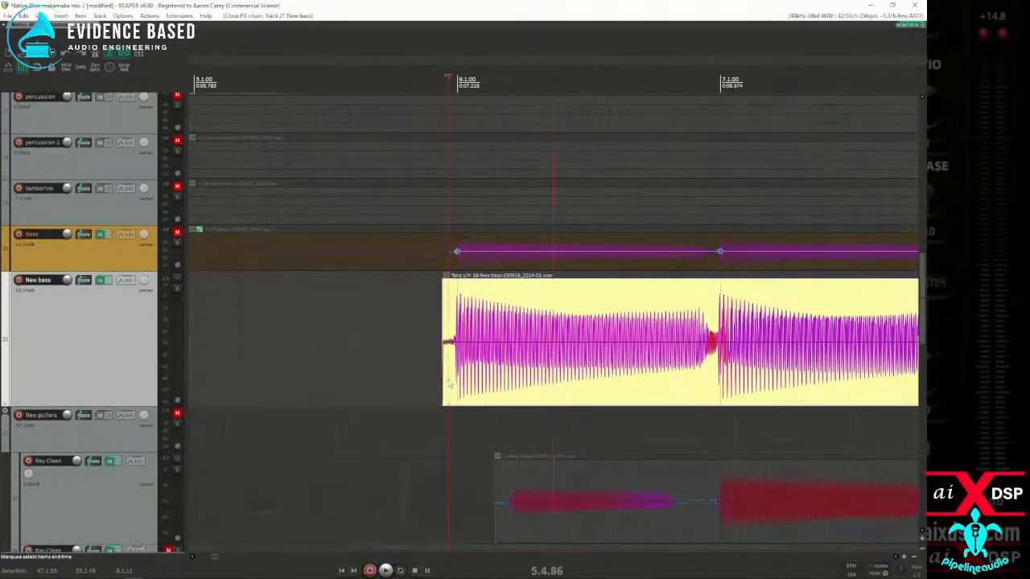
key(d)
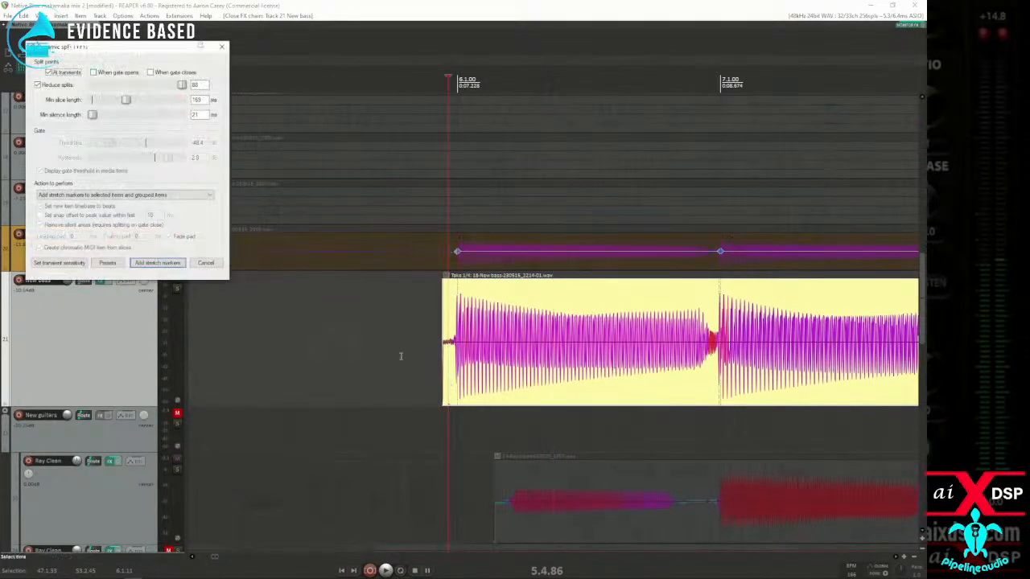
scroll(704, 354, down, 3)
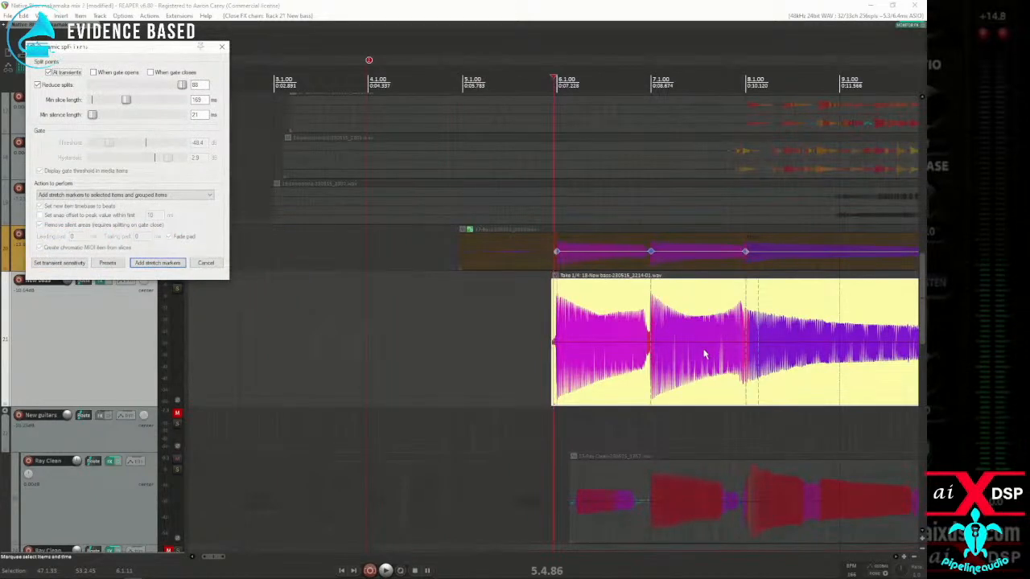
scroll(704, 354, down, 2)
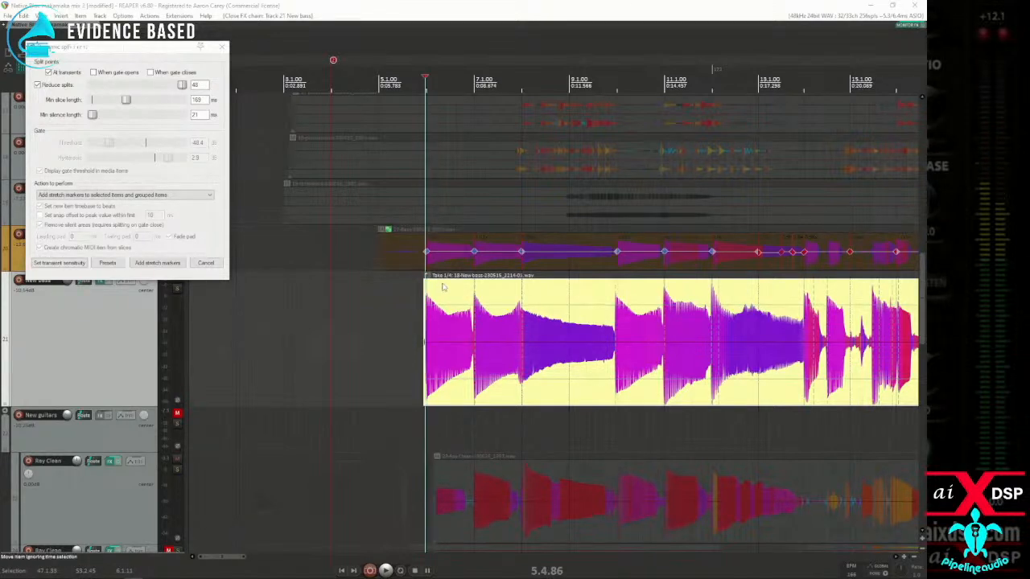
click(796, 357)
scroll(794, 360, up, 5)
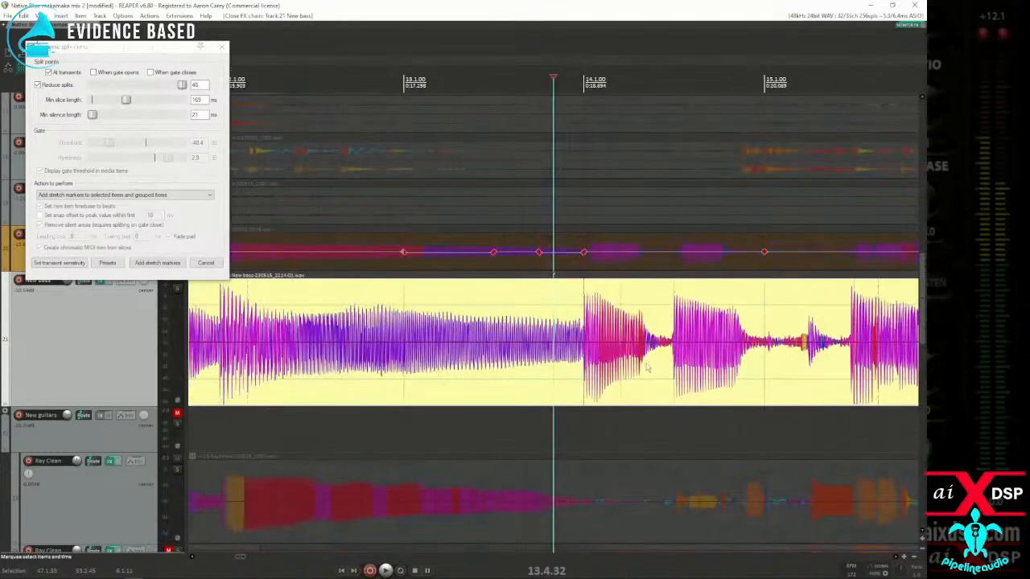
scroll(628, 367, down, 4)
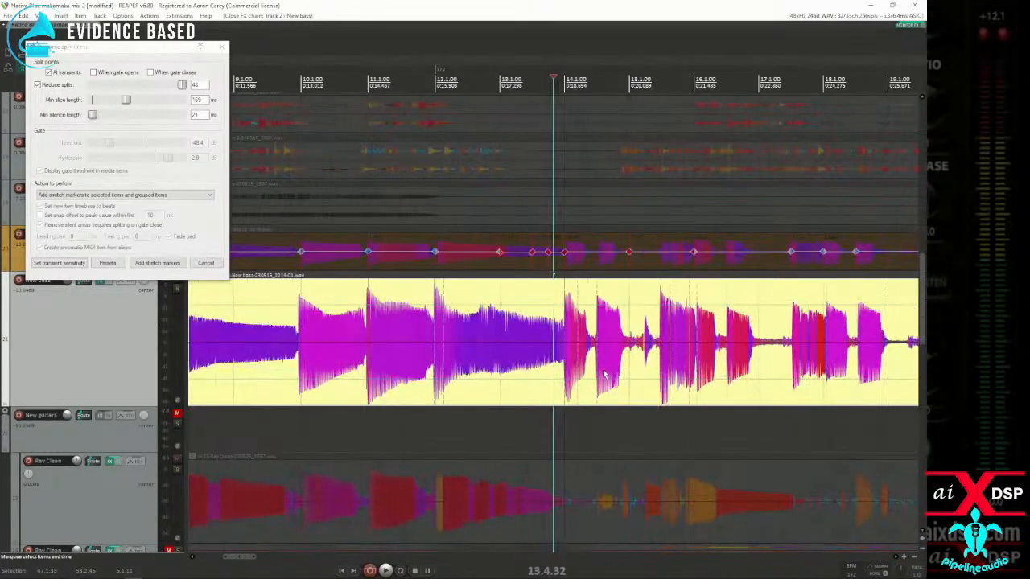
scroll(523, 378, down, 1)
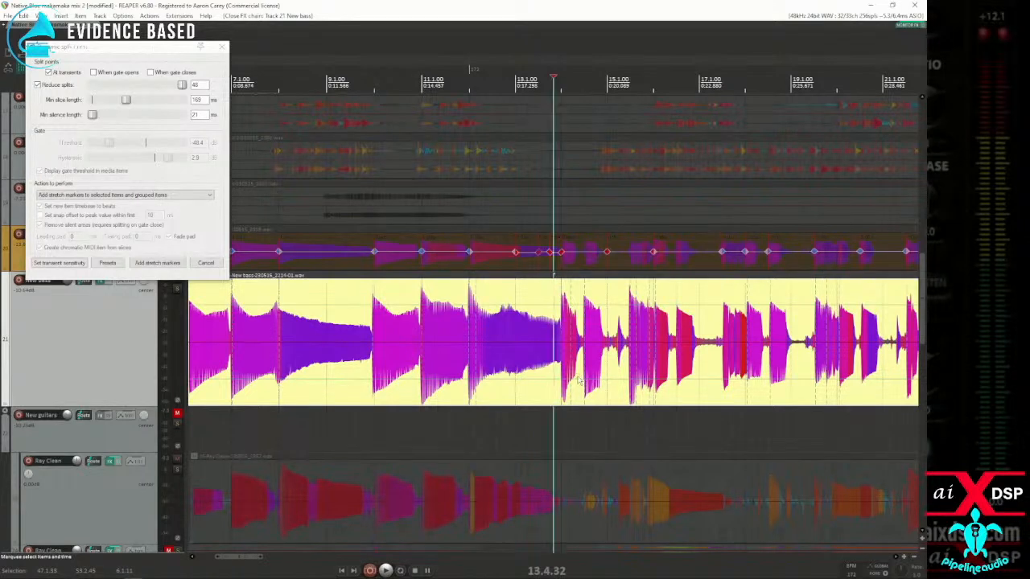
click(319, 373)
scroll(320, 373, up, 3)
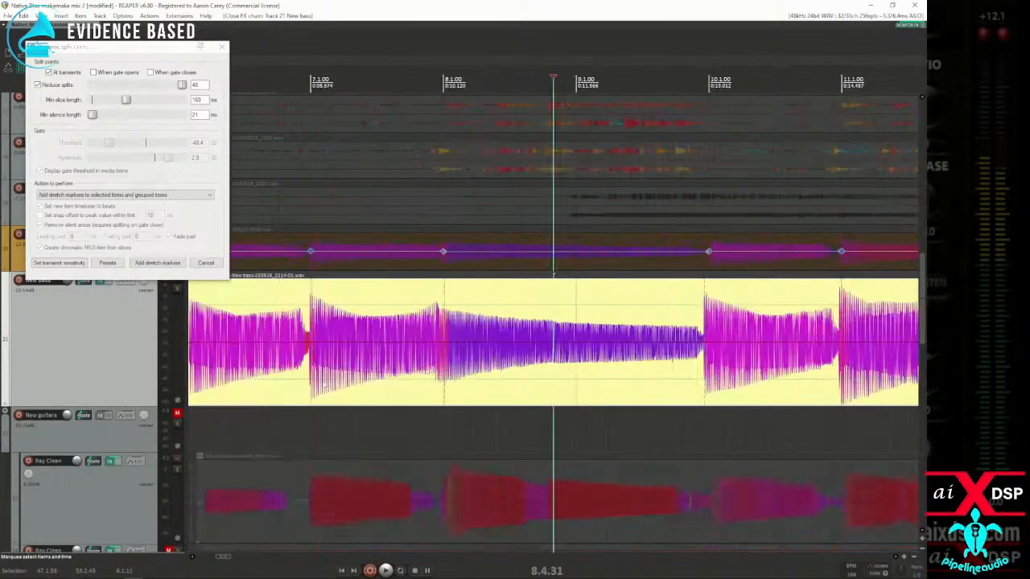
scroll(341, 384, down, 2)
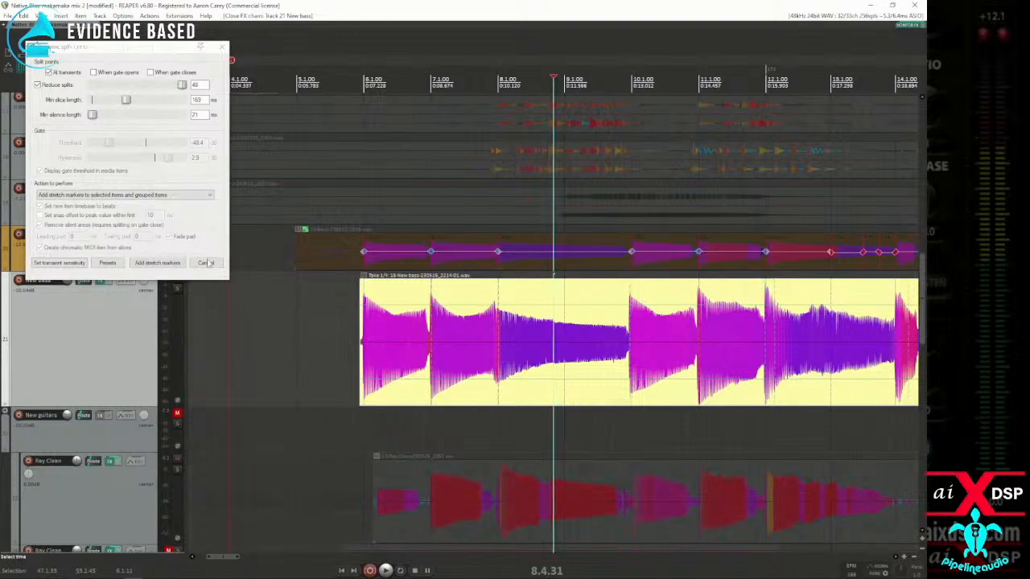
click(206, 263)
Step: Add stretch markers to the New bass item at the note attacks near measures 6 and 7
scroll(479, 361, up, 5)
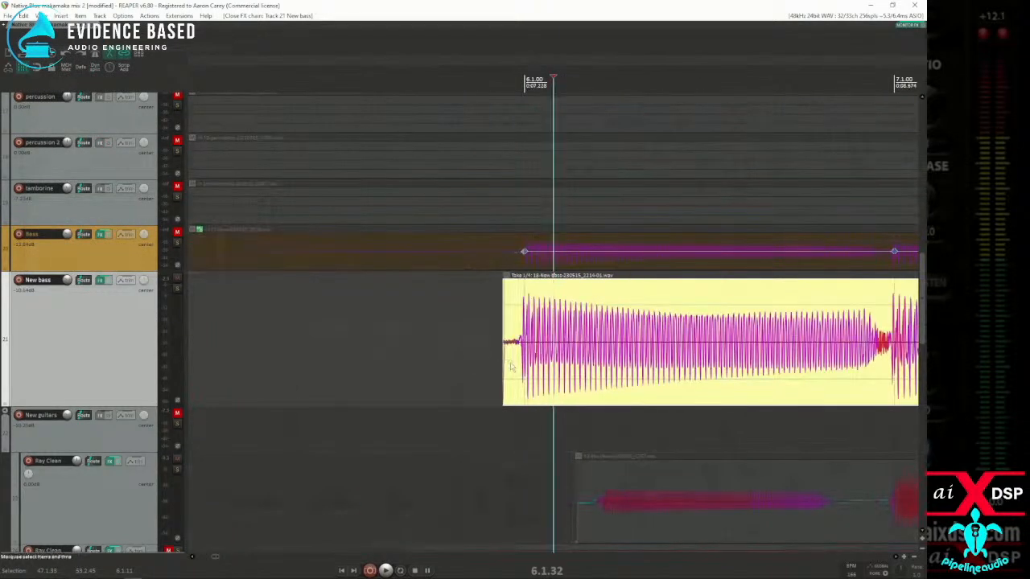
key(Tab)
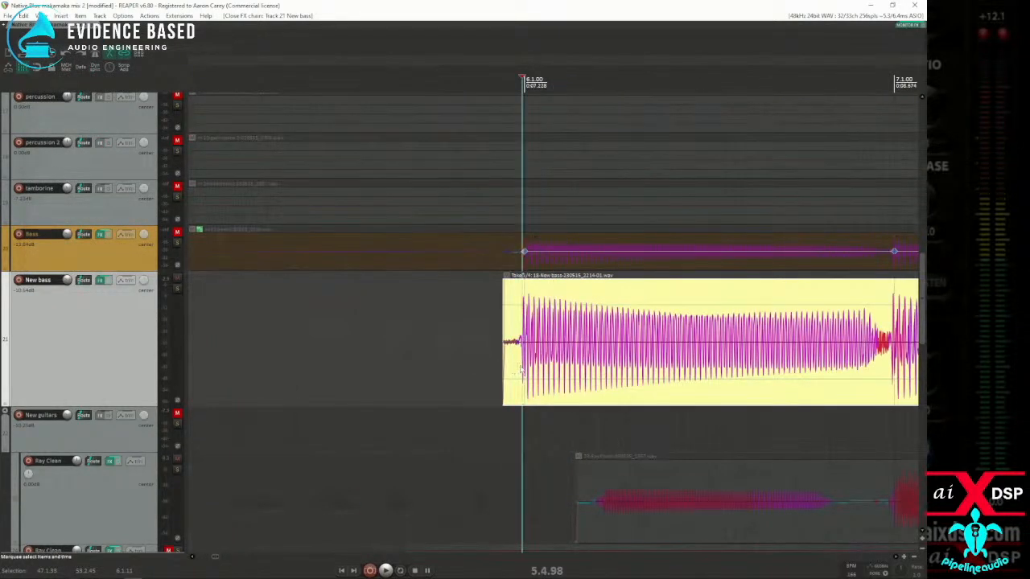
key(shift+w)
scroll(707, 359, down, 4)
key(Tab)
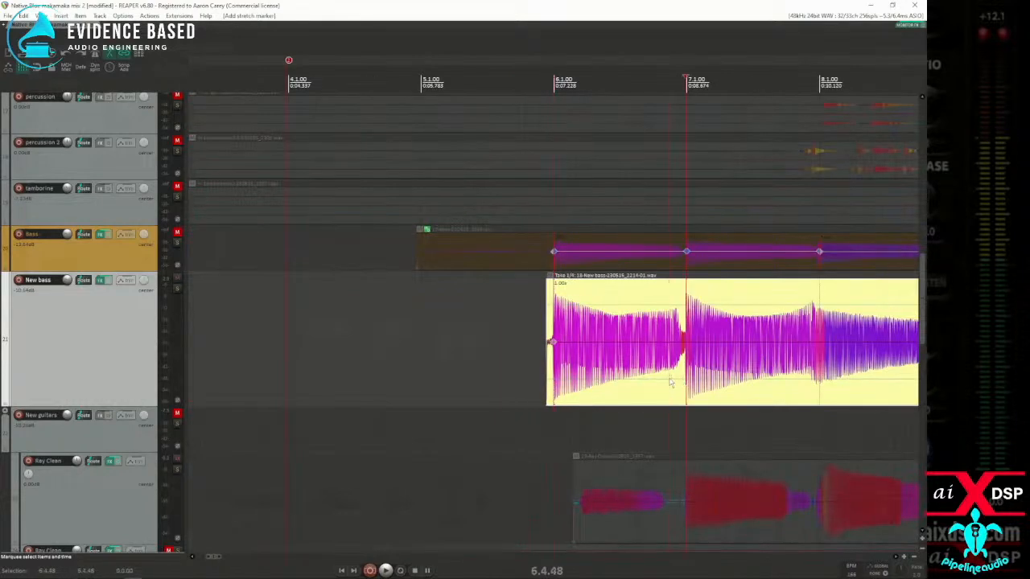
scroll(676, 381, down, 3)
Step: Solo New bass, audition the note change near measure 8, and add a stretch marker at its attack
key(Tab)
scroll(617, 385, up, 4)
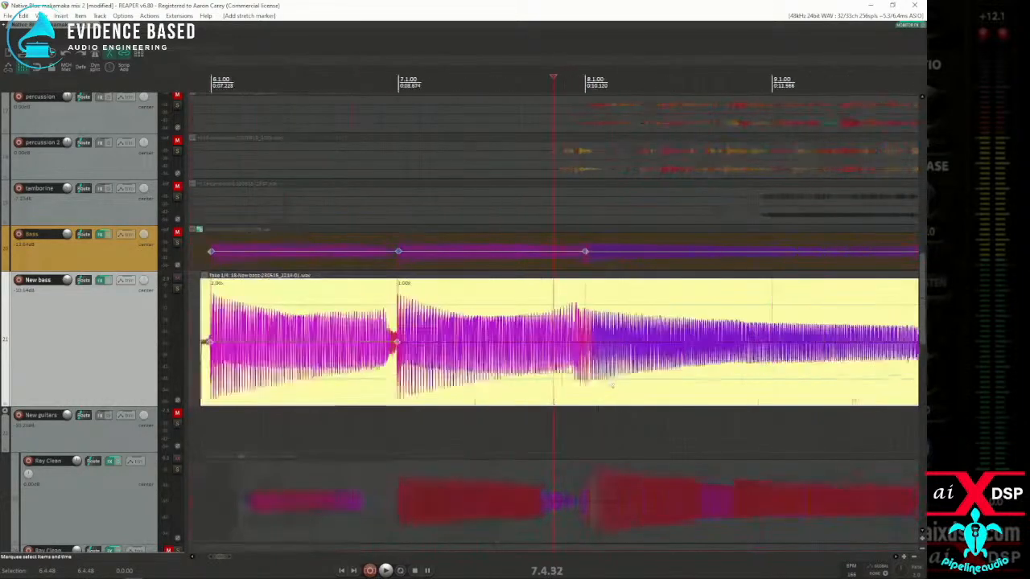
key(Tab)
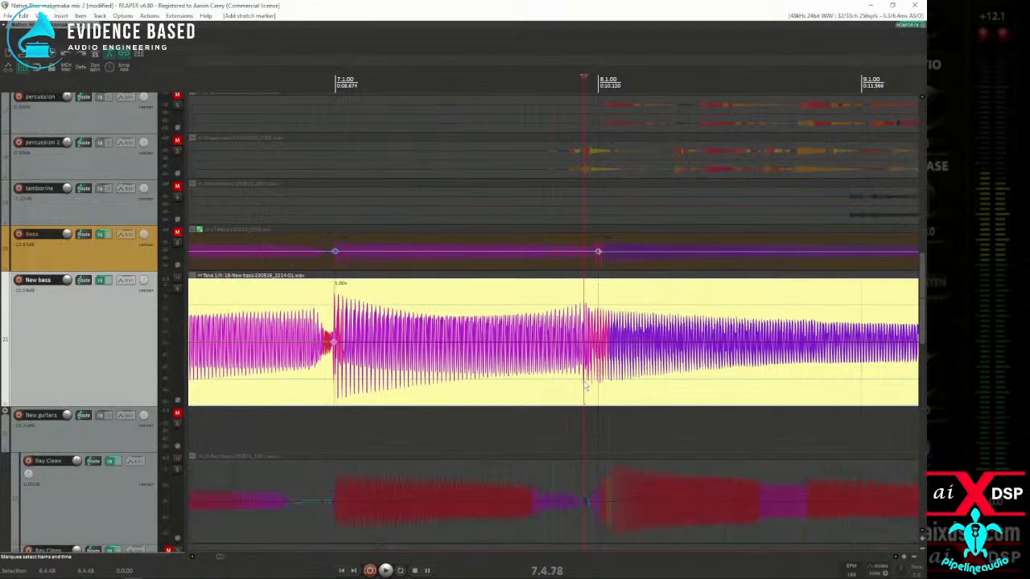
click(584, 384)
key(space)
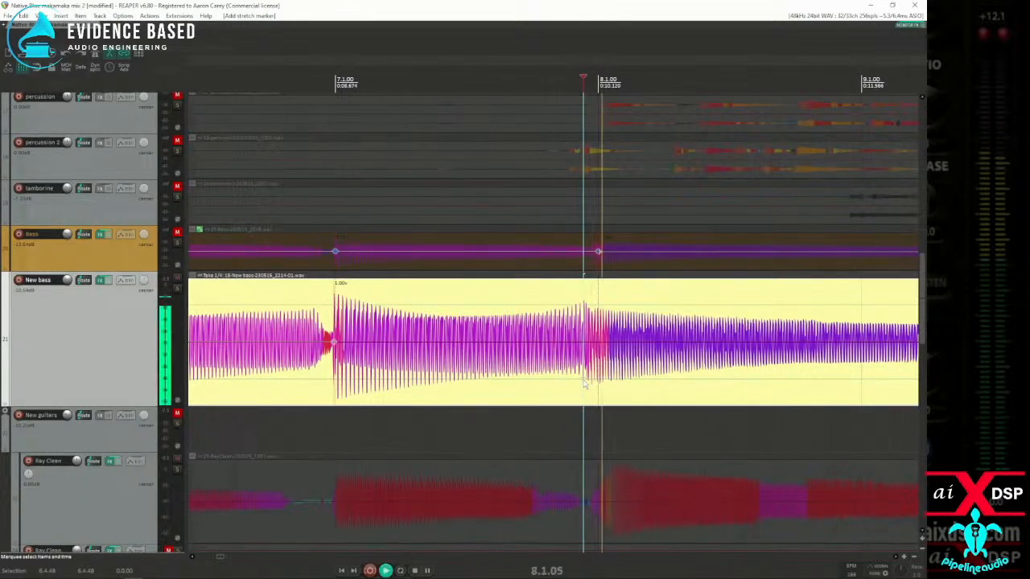
key(space)
key(space)
key(space)
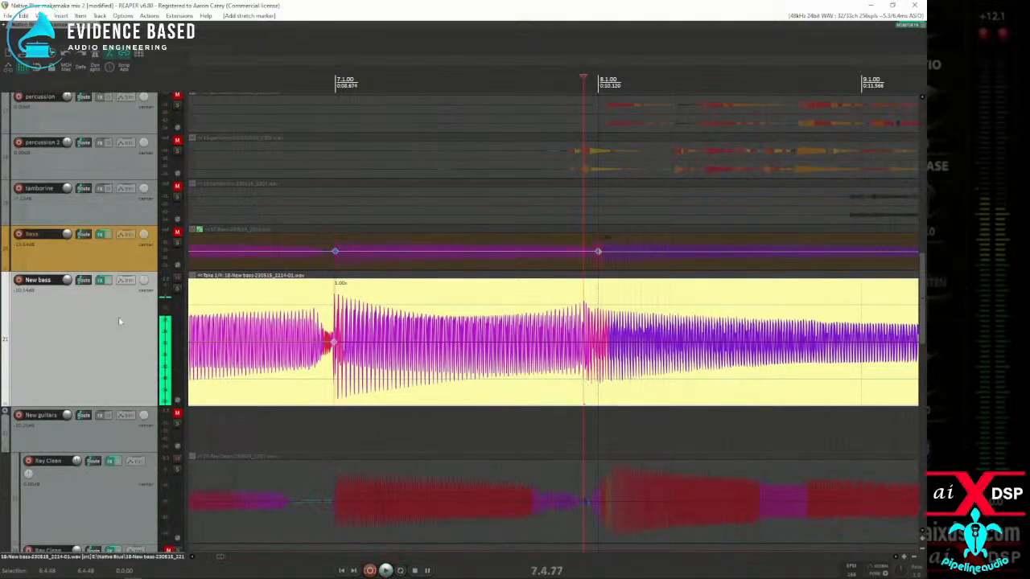
key(space)
key(space)
click(595, 384)
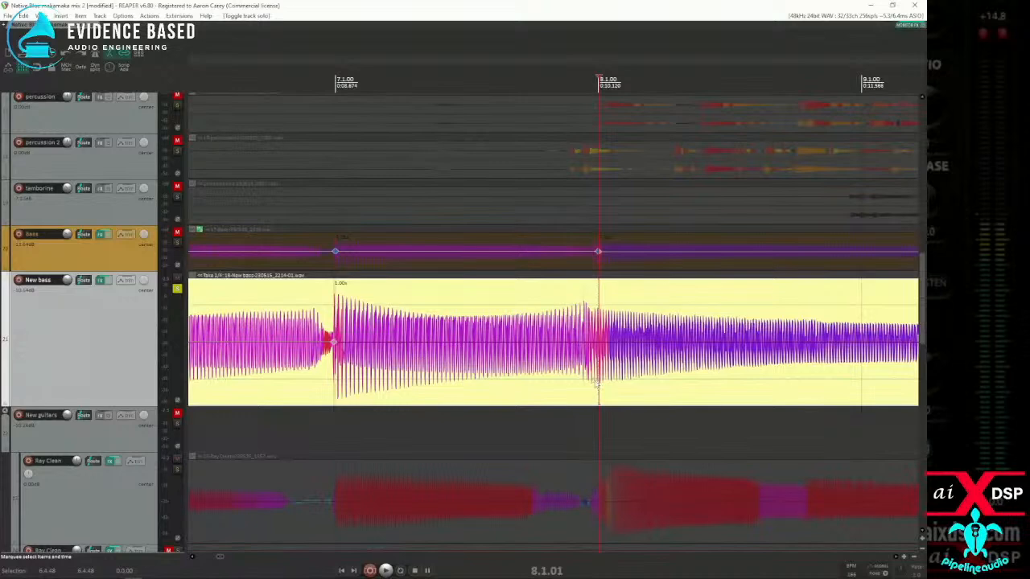
key(space)
key(space)
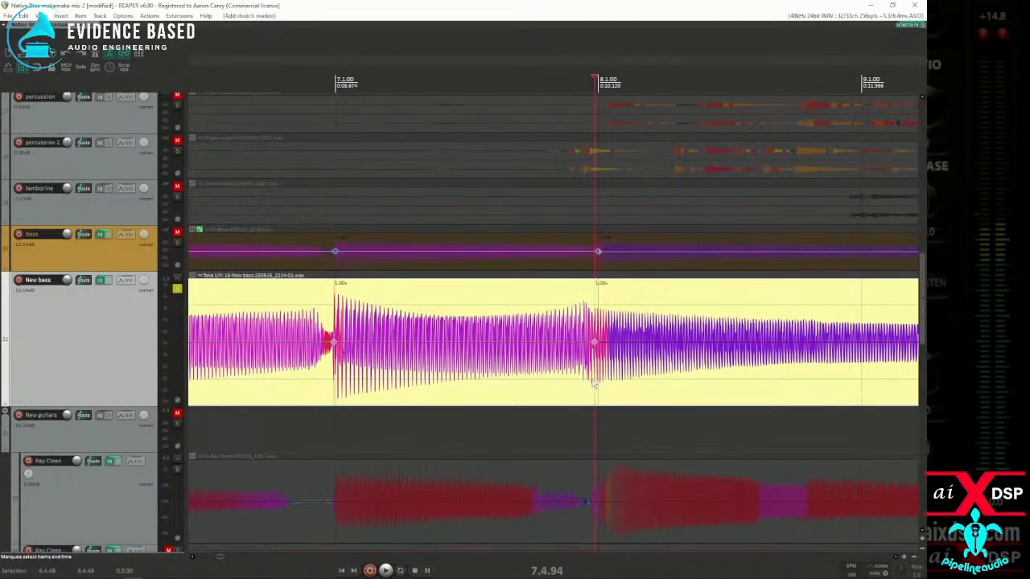
Step: Add stretch markers to the New bass item at the note attacks near measures 10, 11, 12 and 14
scroll(596, 385, down, 3)
key(shift+w)
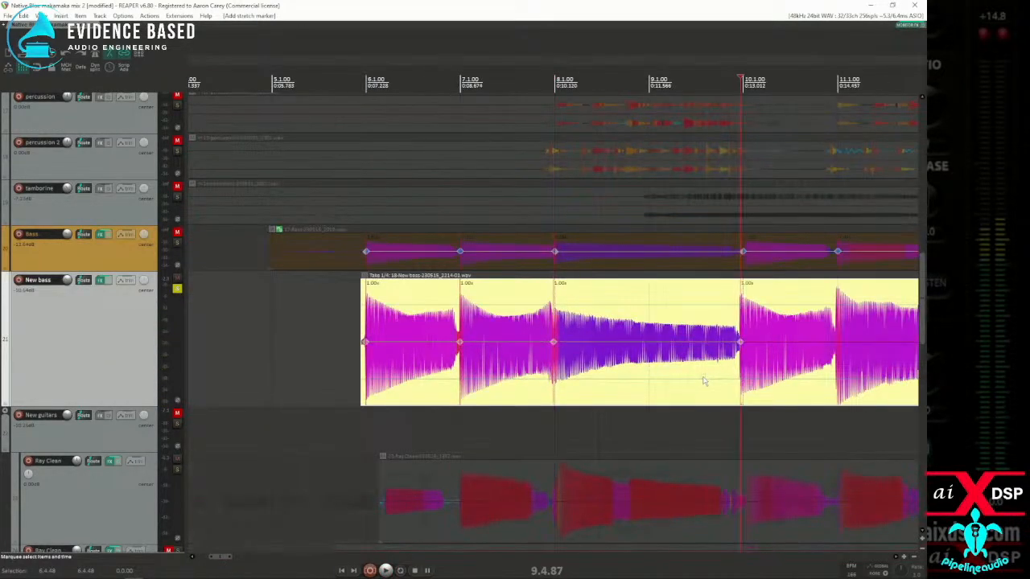
key(Tab)
scroll(797, 390, up, 3)
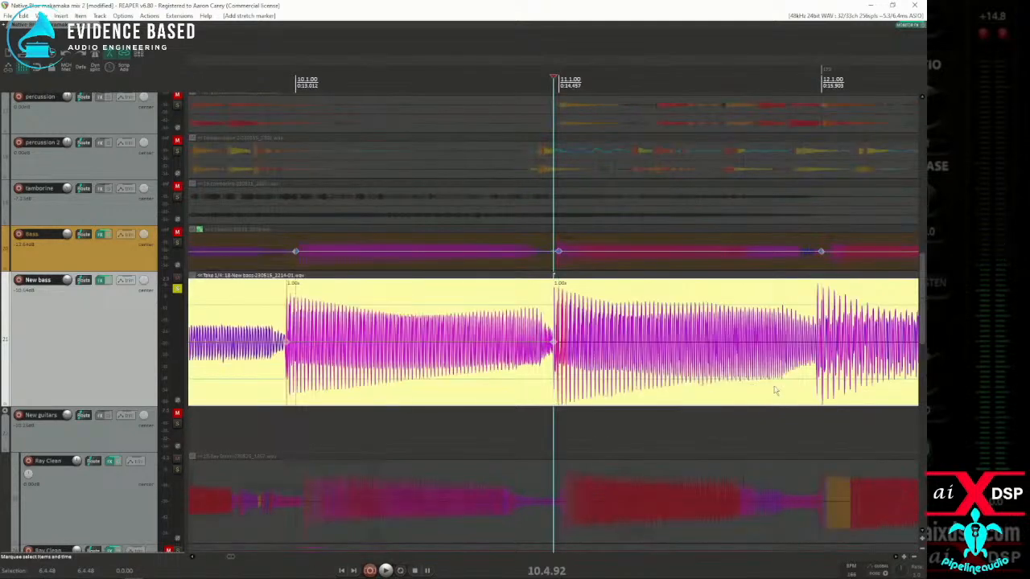
key(Tab)
key(shift+w)
scroll(779, 388, down, 3)
key(Tab)
key(shift+w)
scroll(788, 389, down, 3)
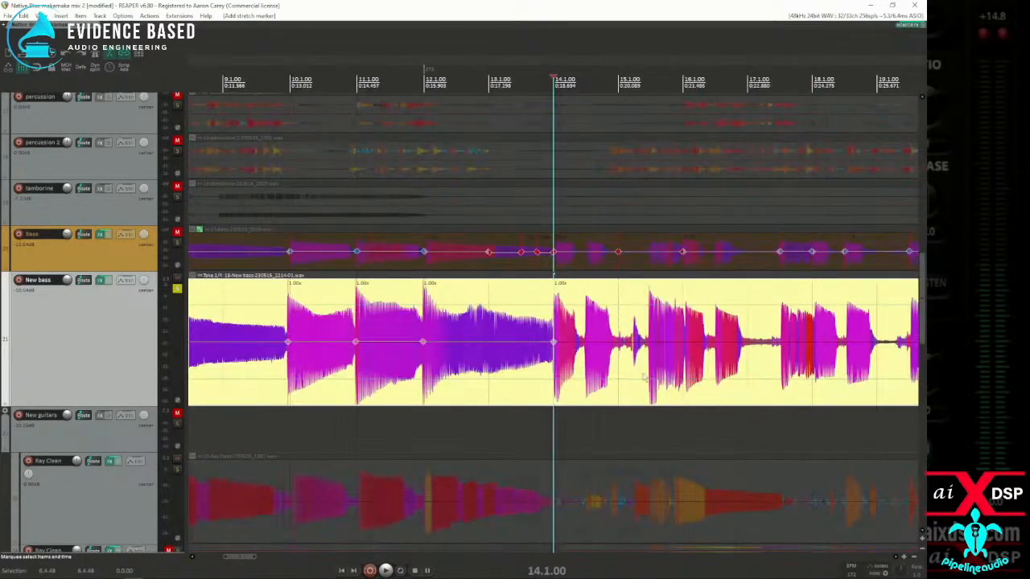
Step: Add stretch markers to the New bass item at the transients near measures 16, 18 and 20
key(Tab)
scroll(674, 385, up, 3)
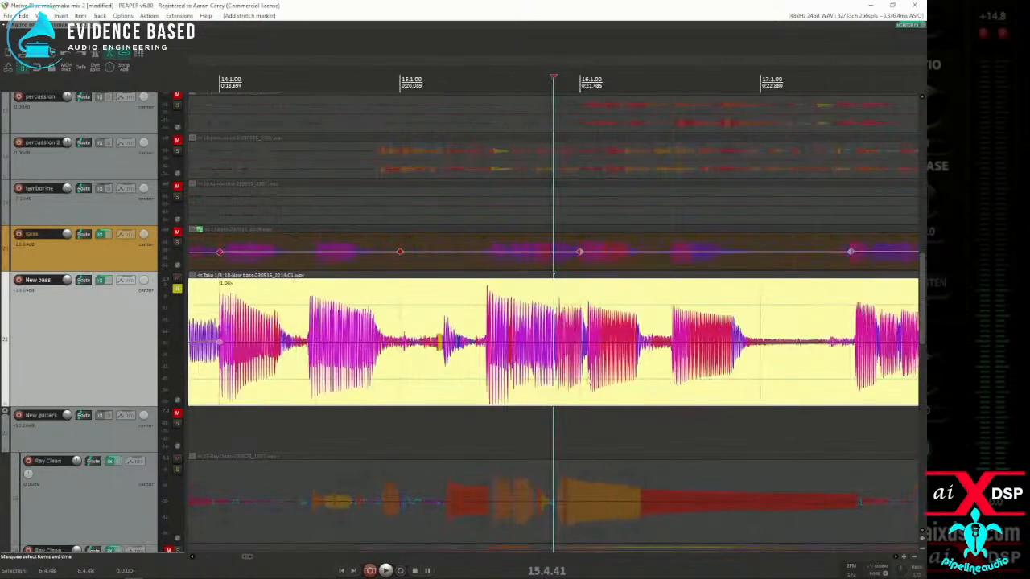
key(Tab)
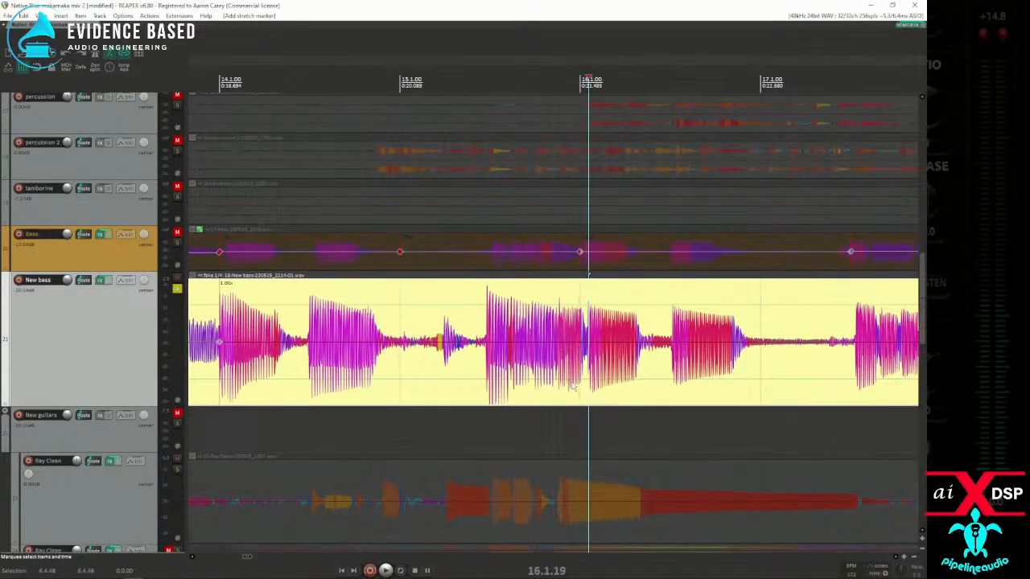
scroll(768, 390, down, 3)
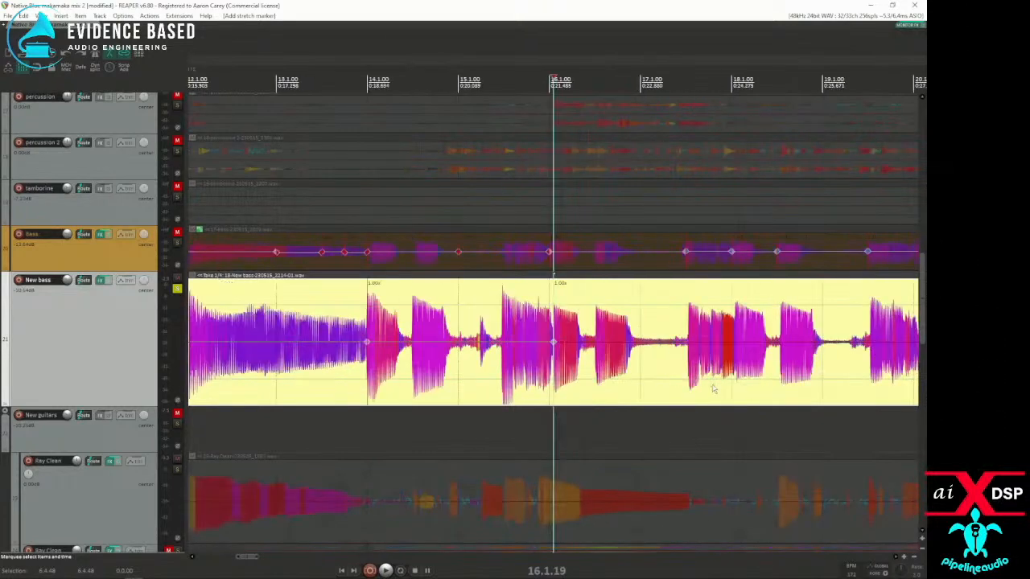
key(Tab)
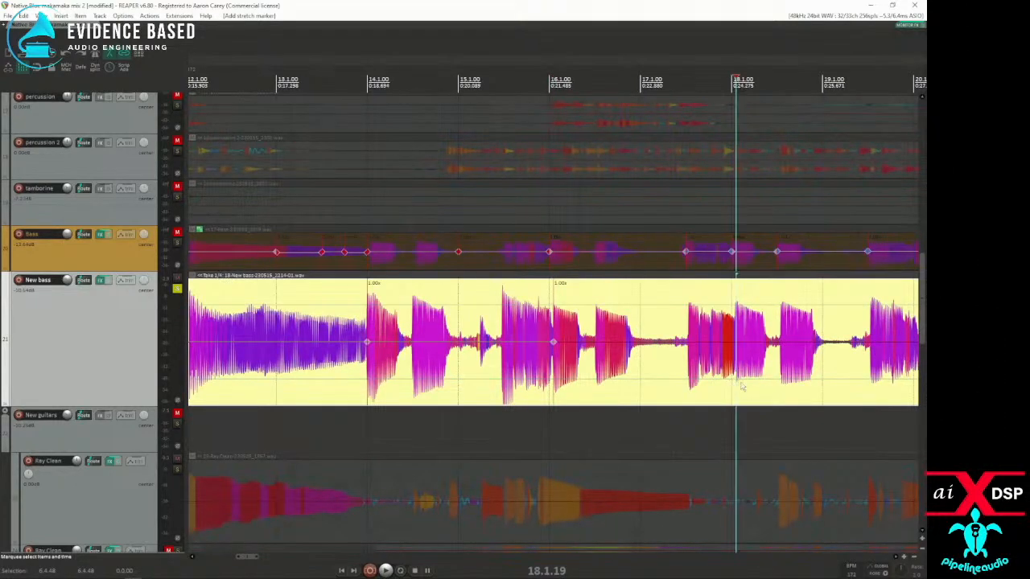
scroll(730, 386, up, 4)
scroll(678, 384, down, 4)
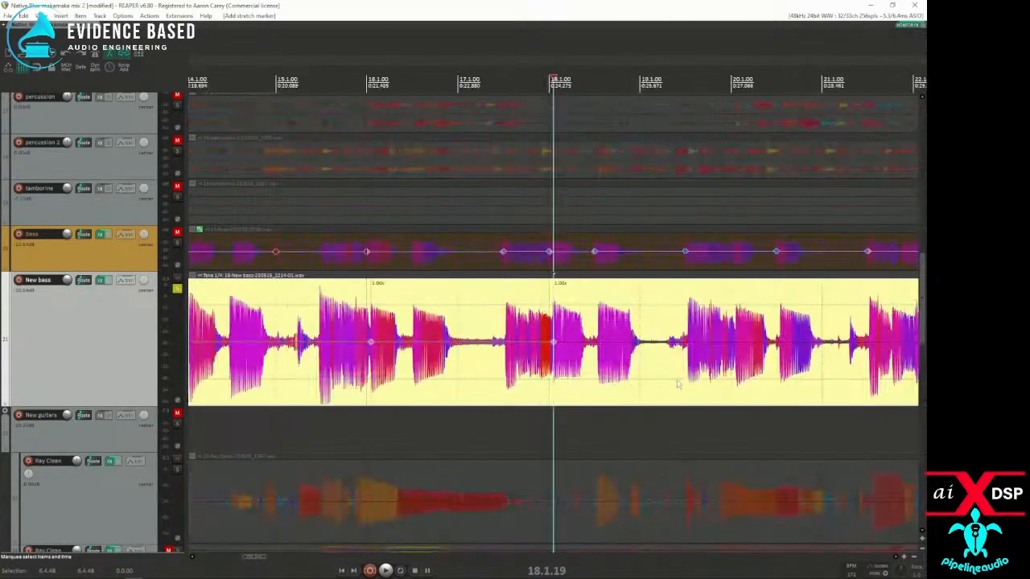
key(Tab)
key(Tab)
key(Tab)
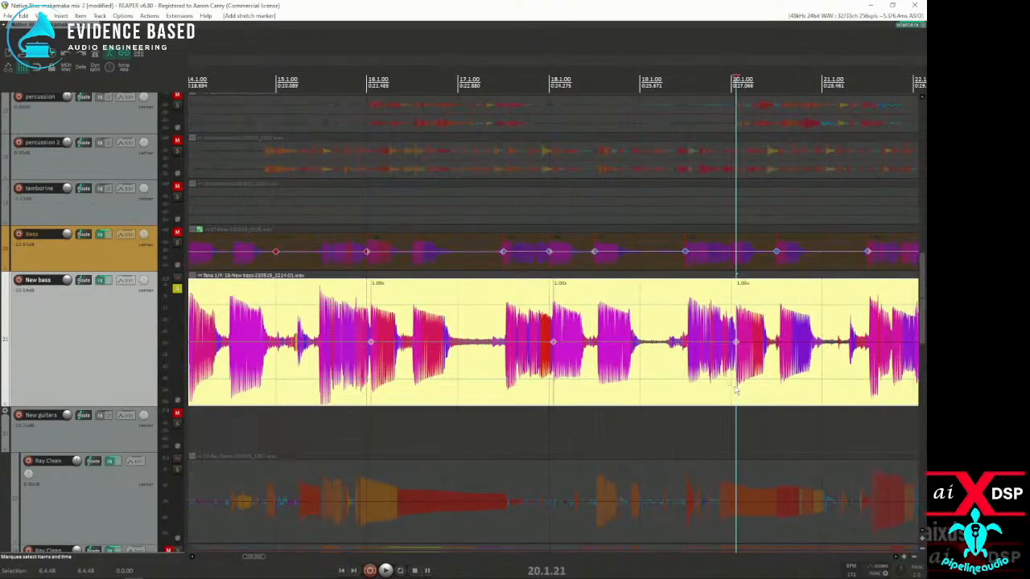
Step: Locate the New bass note attack near measure 22 and add a stretch marker at position 22.1.11
scroll(857, 390, down, 2)
click(662, 385)
scroll(662, 385, up, 3)
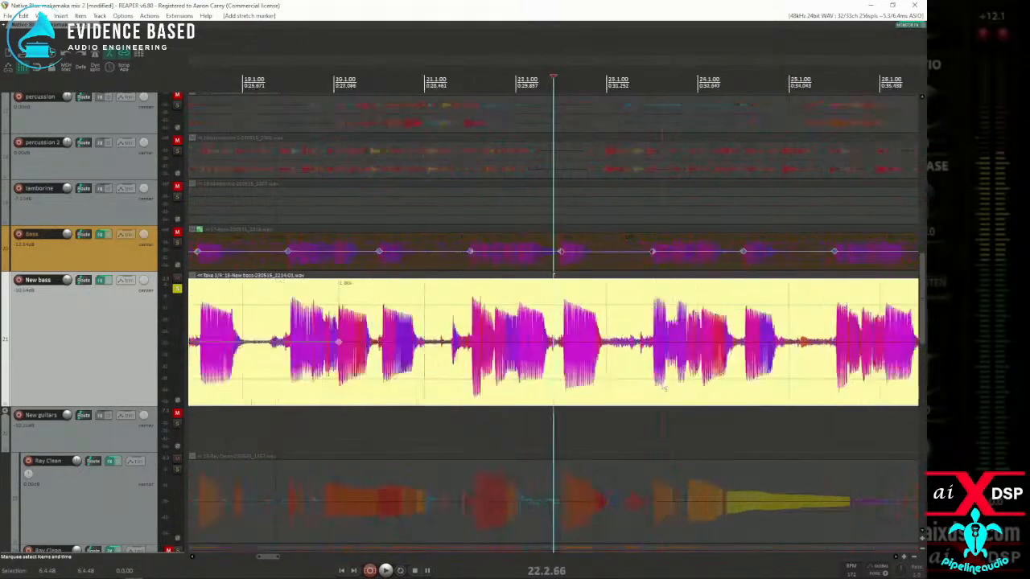
key(Tab)
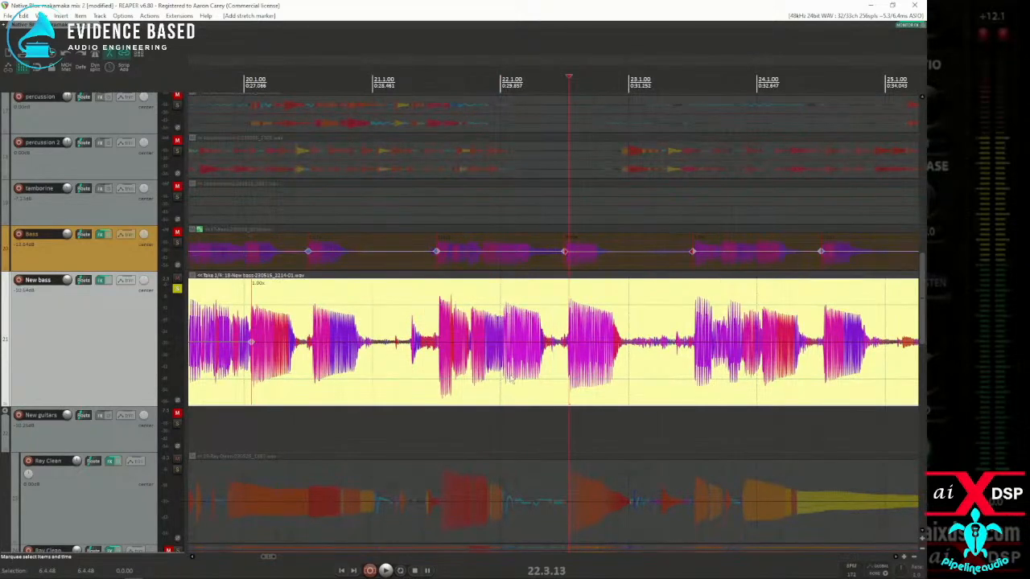
click(505, 382)
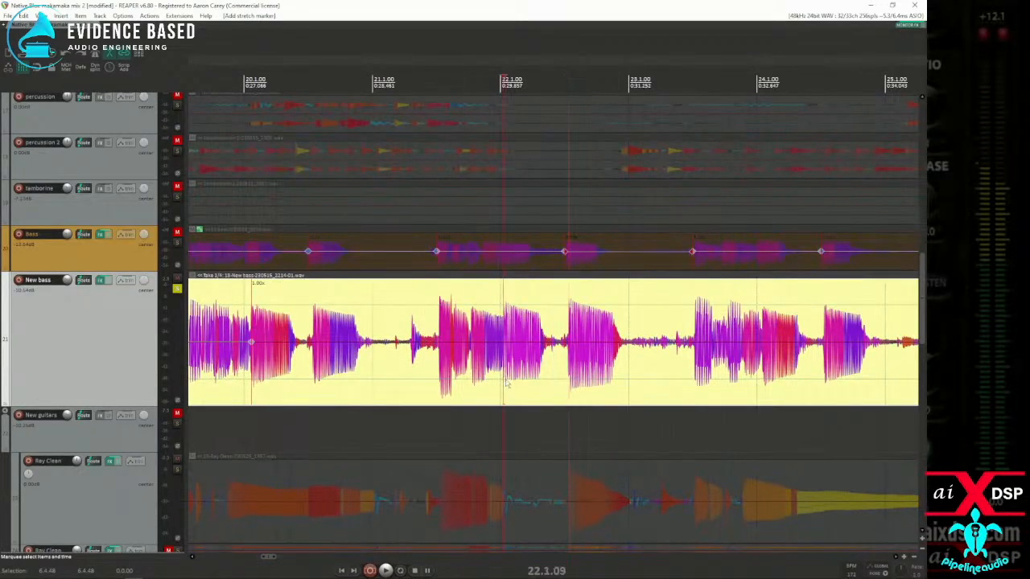
scroll(505, 383, up, 5)
click(563, 384)
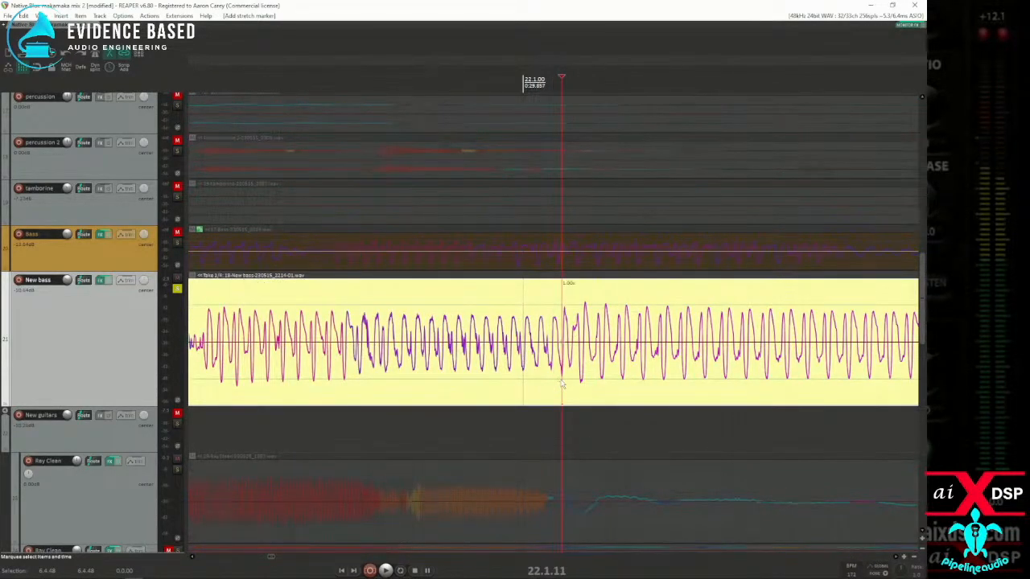
scroll(562, 385, down, 5)
scroll(736, 390, down, 2)
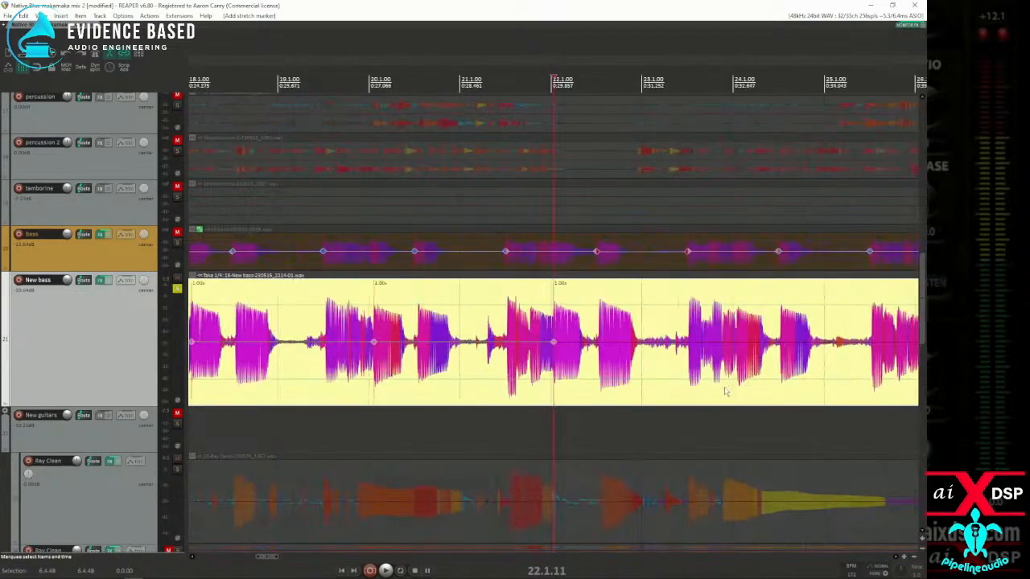
Step: Add stretch markers to the New bass item at the note attacks at 24.1.18 and near measure 26
click(724, 391)
scroll(724, 389, up, 4)
click(590, 389)
key(shift+w)
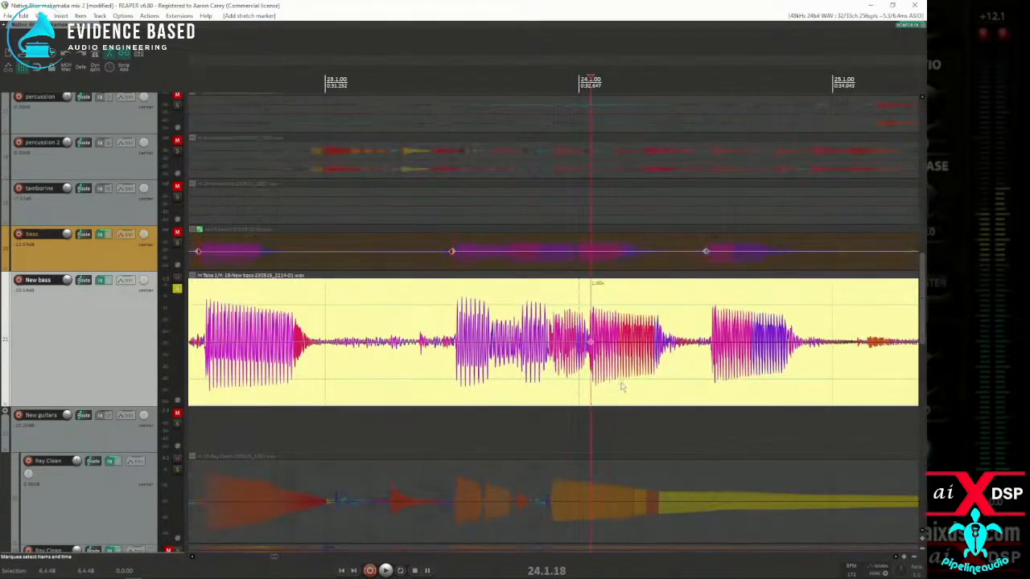
scroll(624, 387, down, 4)
click(736, 381)
key(shift+w)
scroll(772, 384, down, 2)
Step: Add stretch markers to the New bass item at the attacks near measure 28 and at 29.1.24
click(634, 383)
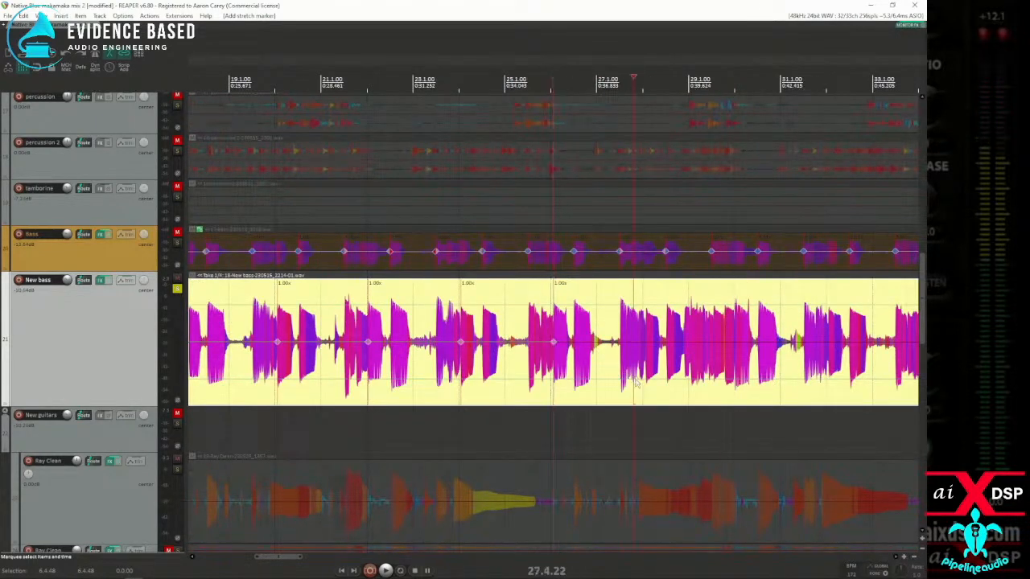
scroll(628, 384, up, 4)
click(602, 383)
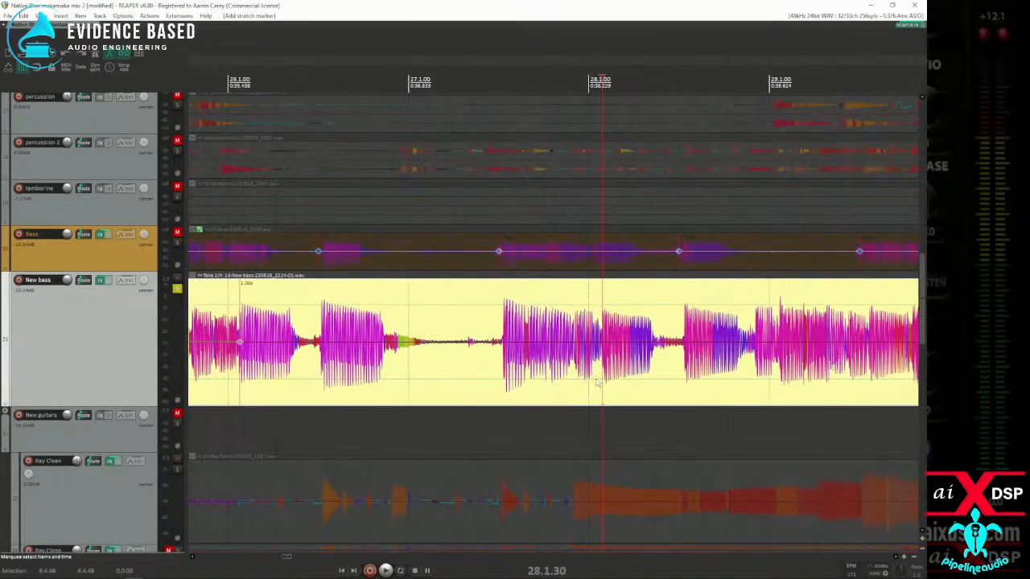
scroll(709, 384, down, 2)
click(643, 383)
key(shift+w)
scroll(730, 376, down, 1)
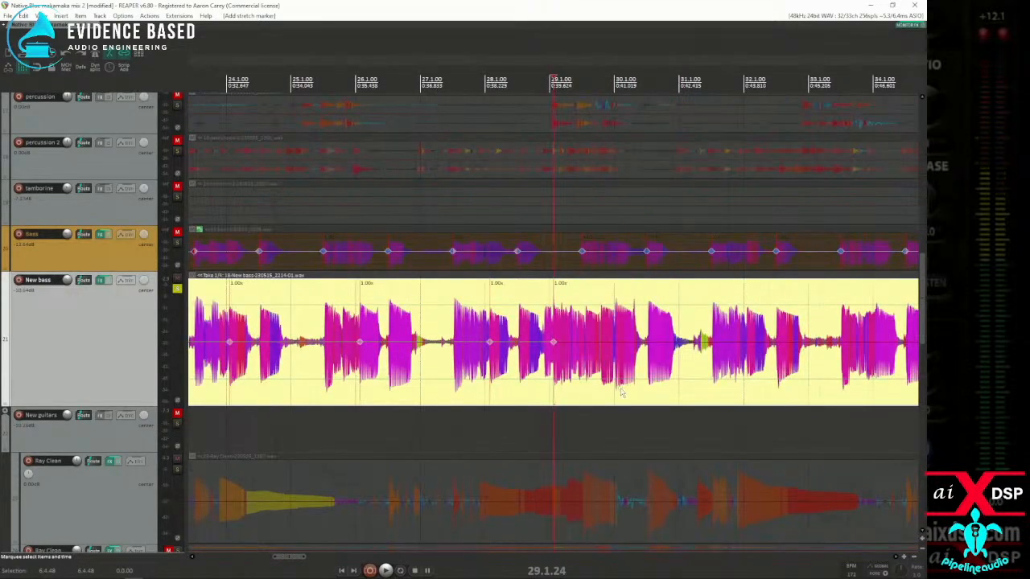
Step: Add stretch markers to the New bass item at the note attack near measure 30 and at 32.1.21
key(space)
scroll(607, 393, up, 3)
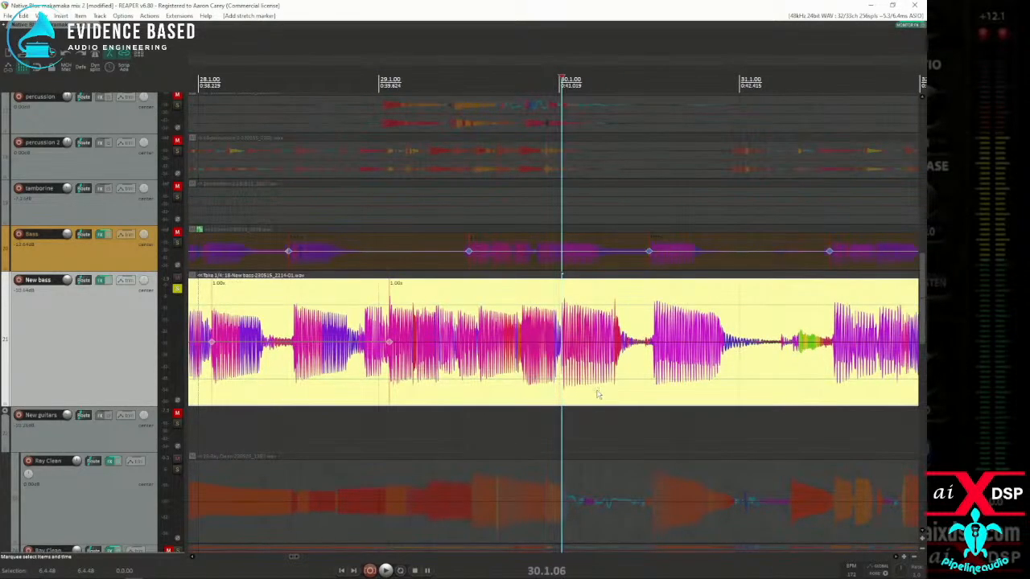
scroll(602, 392, down, 4)
click(638, 391)
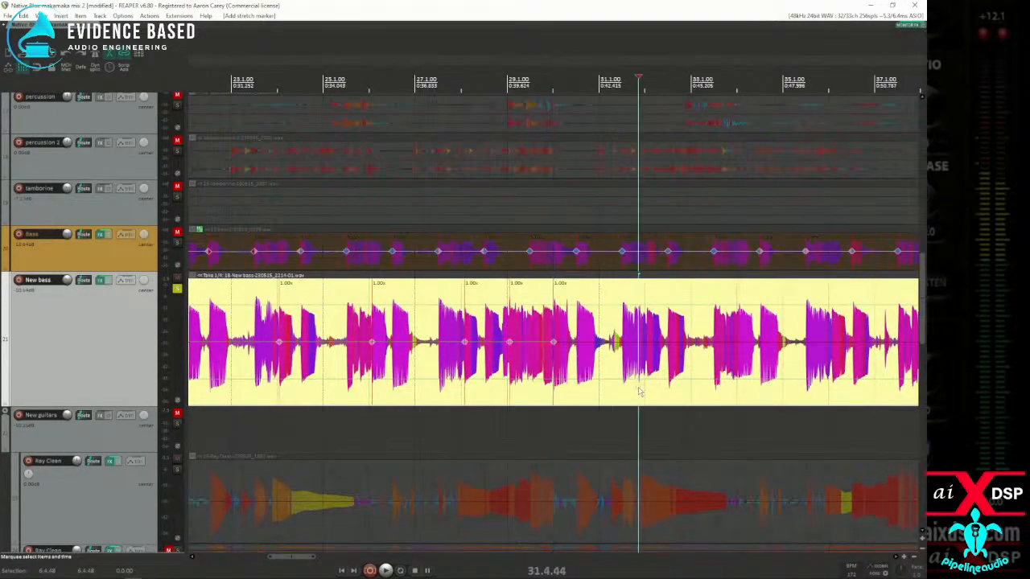
click(653, 391)
scroll(652, 391, up, 3)
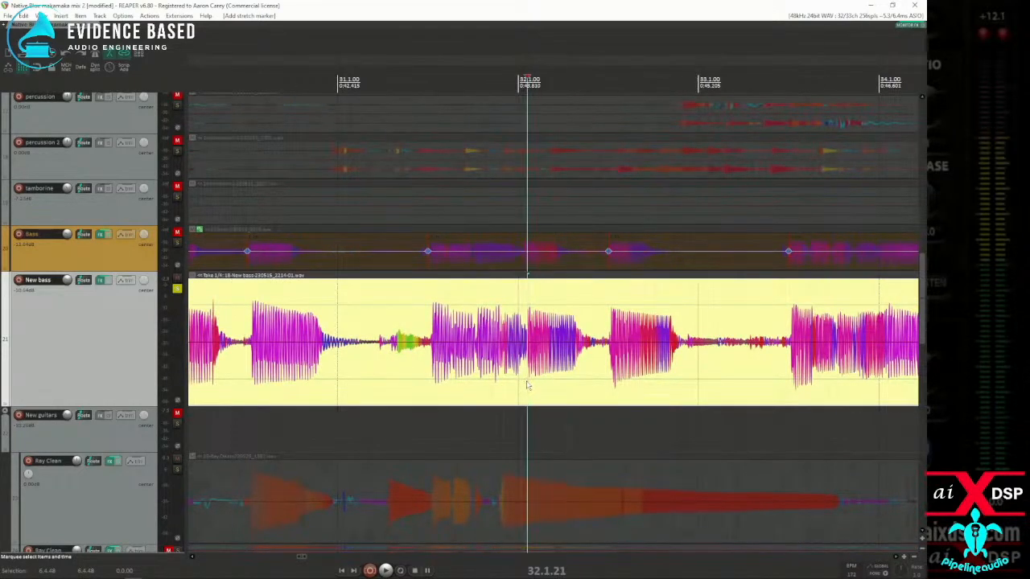
scroll(577, 388, down, 3)
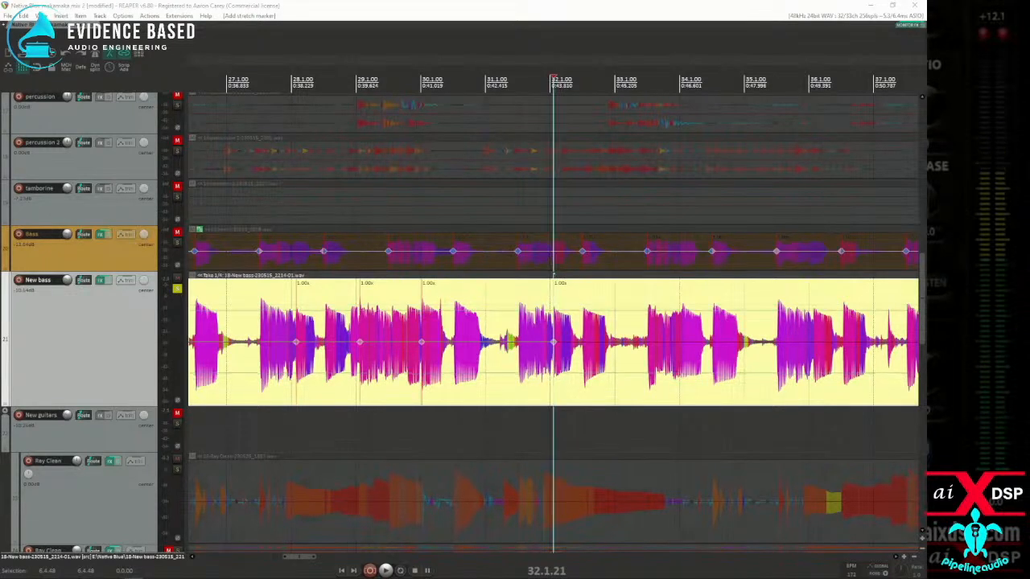
Step: Locate the exact New bass note change near measure 34 and add a stretch marker at 34.1.13
click(664, 387)
key(space)
click(684, 384)
scroll(685, 385, up, 5)
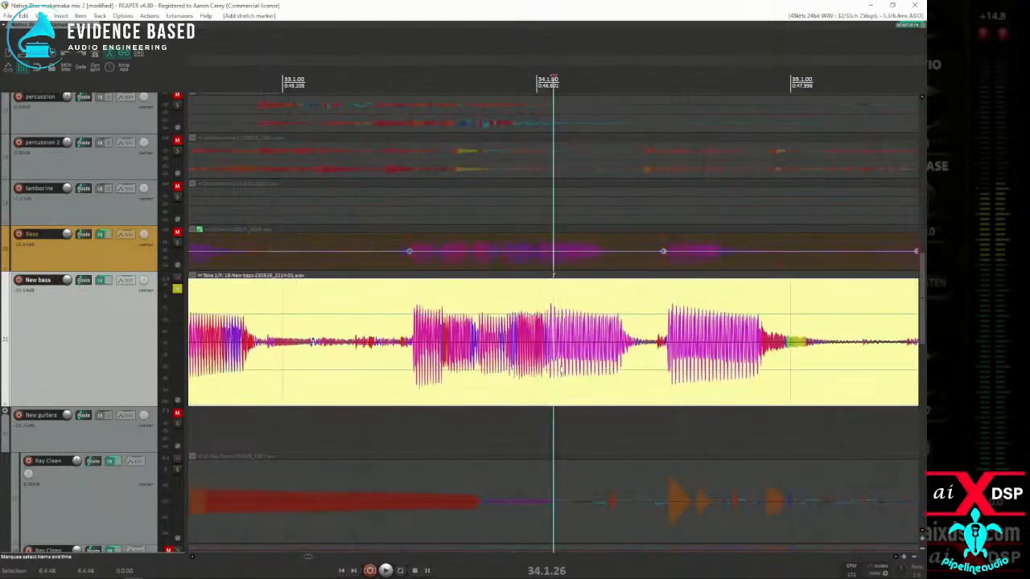
click(547, 382)
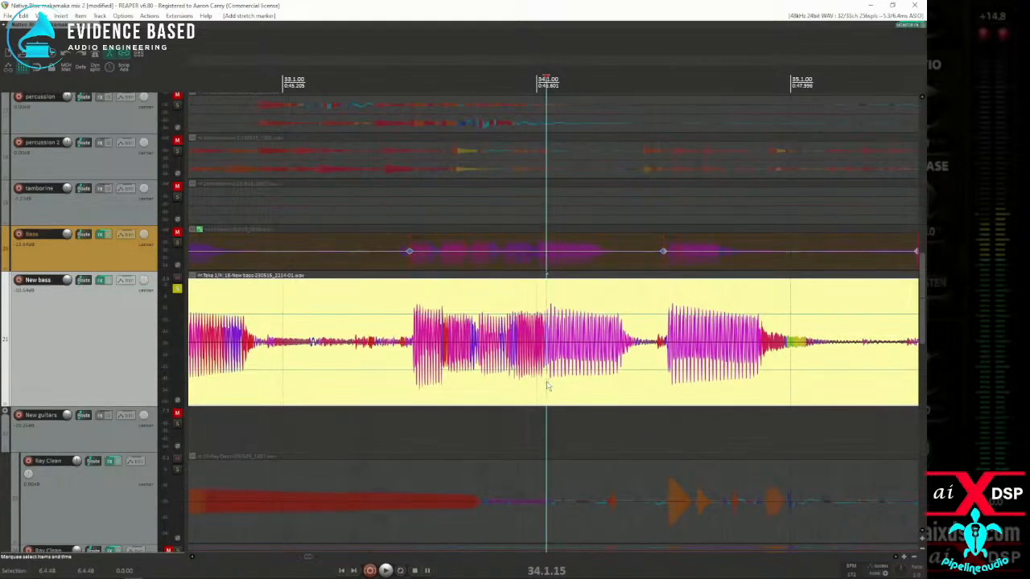
scroll(546, 387, up, 8)
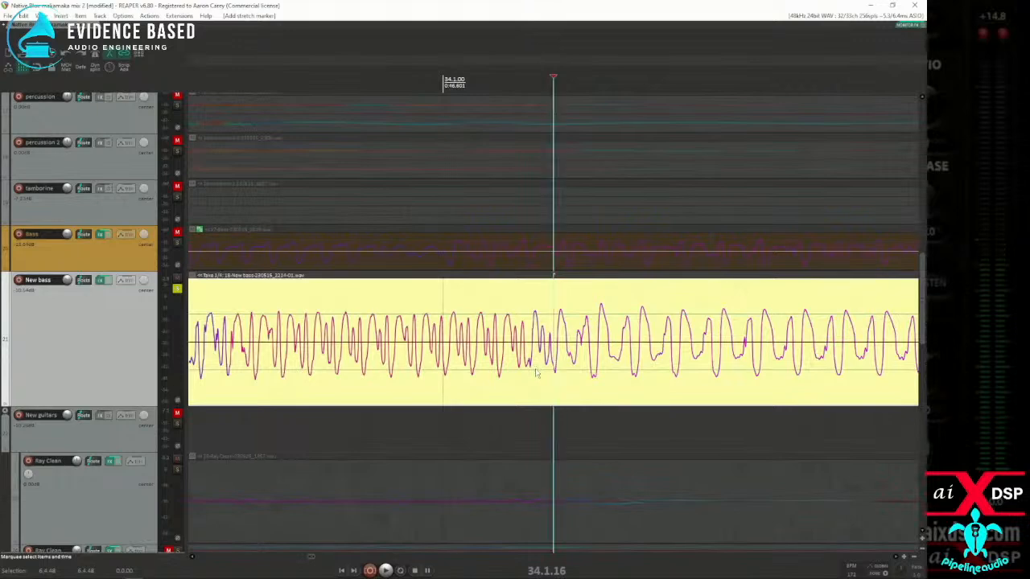
scroll(547, 385, down, 8)
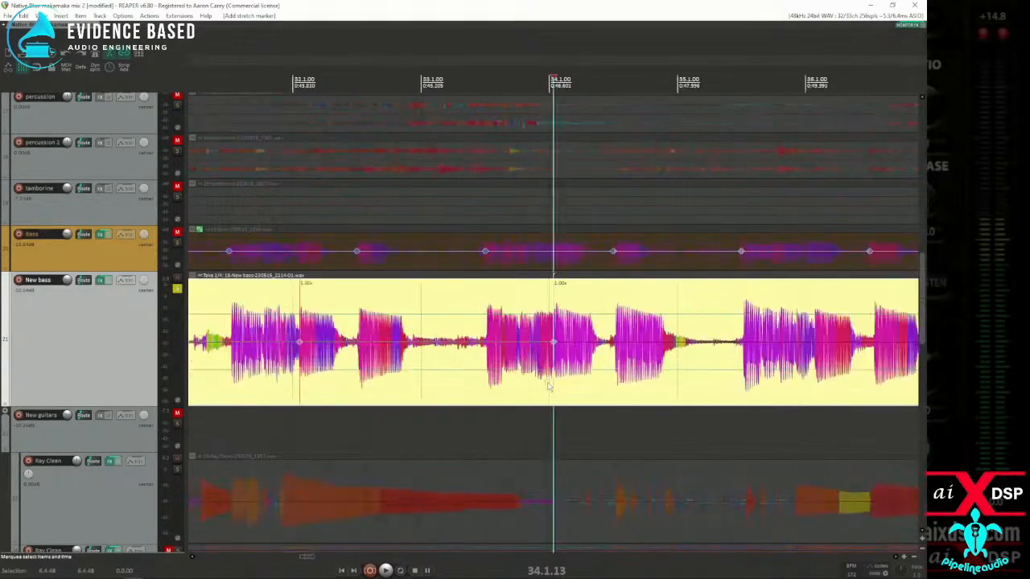
Step: Add stretch markers to the New bass item at the transients at 36.1.31 and 38.1.31
click(802, 392)
key(Tab)
key(shift+w)
scroll(775, 394, up, 4)
scroll(724, 395, down, 4)
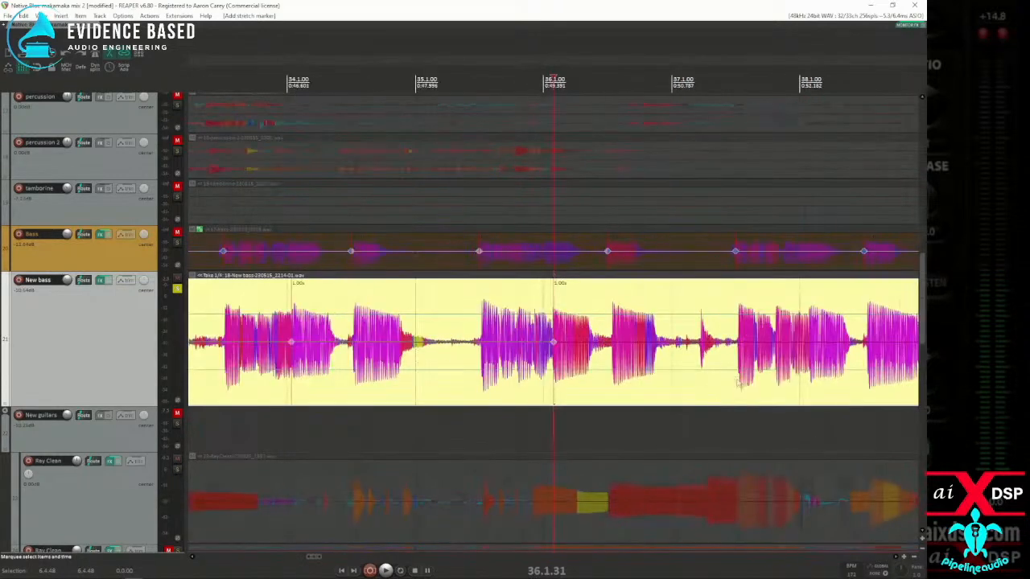
click(790, 387)
key(Tab)
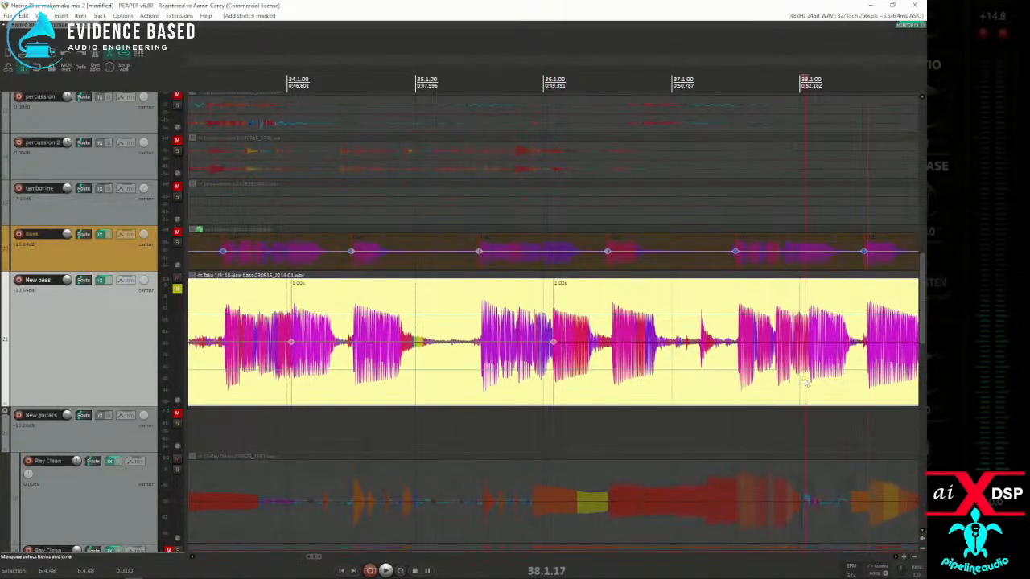
scroll(805, 384, up, 3)
click(567, 385)
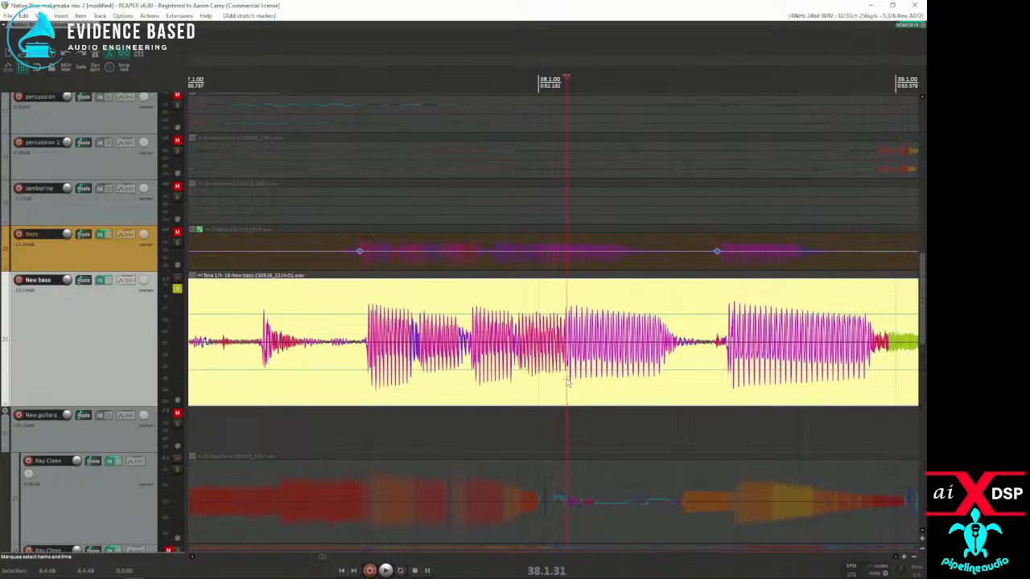
scroll(569, 386, down, 3)
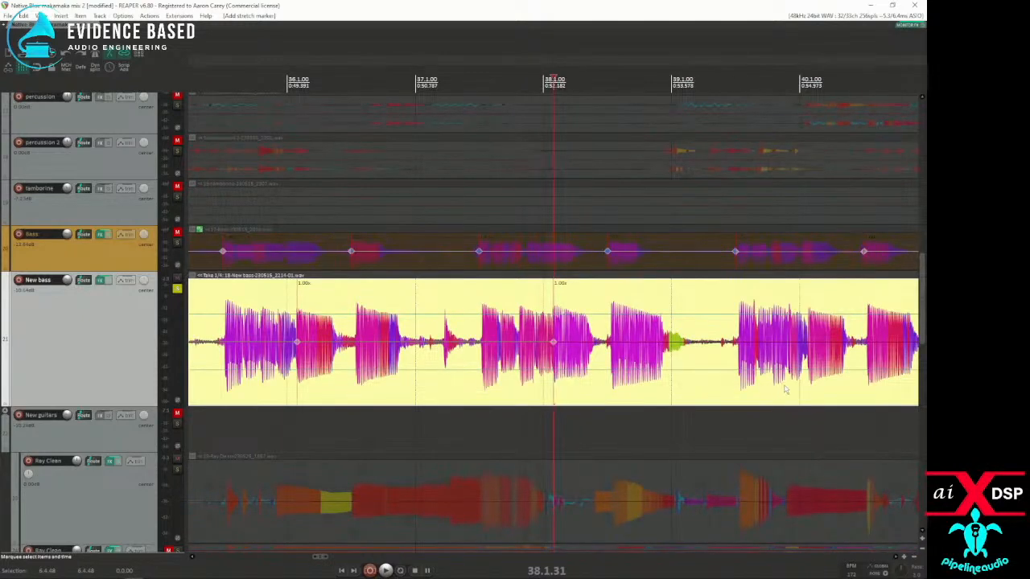
Step: Add stretch markers to the New bass item at the transients at 40.1.27 and 42.1.30
key(Tab)
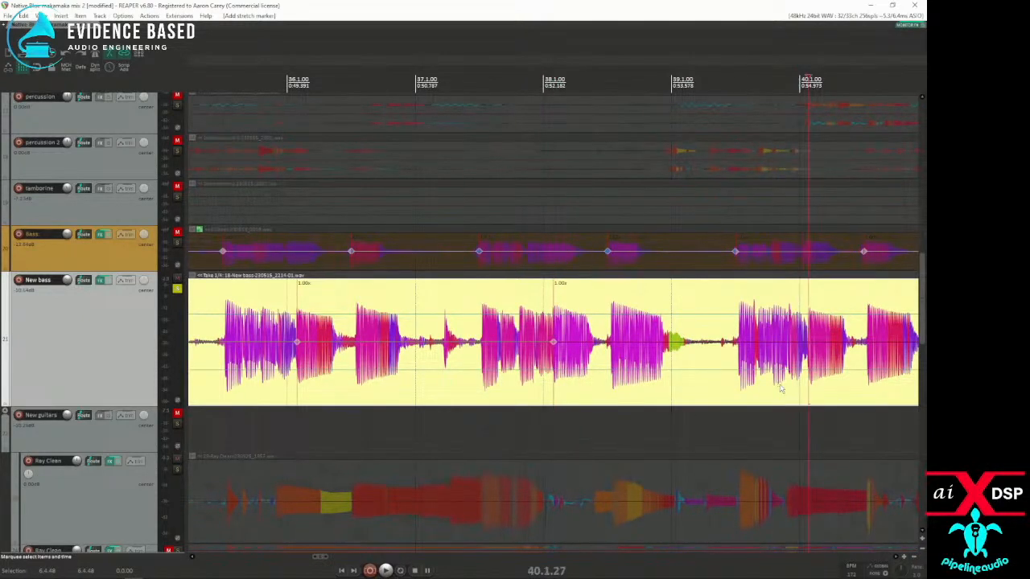
scroll(751, 389, up, 3)
scroll(748, 389, down, 6)
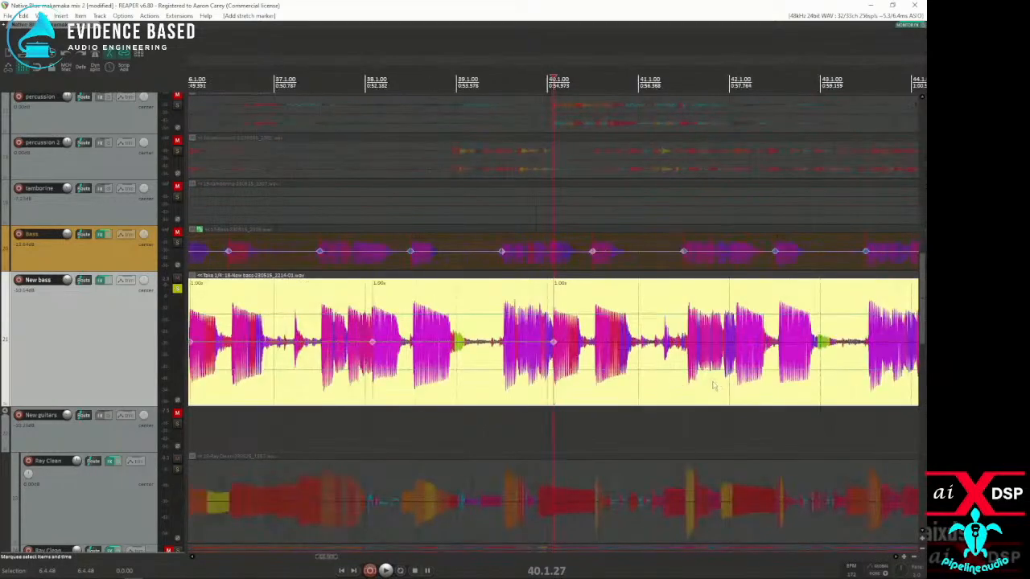
click(724, 386)
key(Tab)
scroll(729, 386, up, 2)
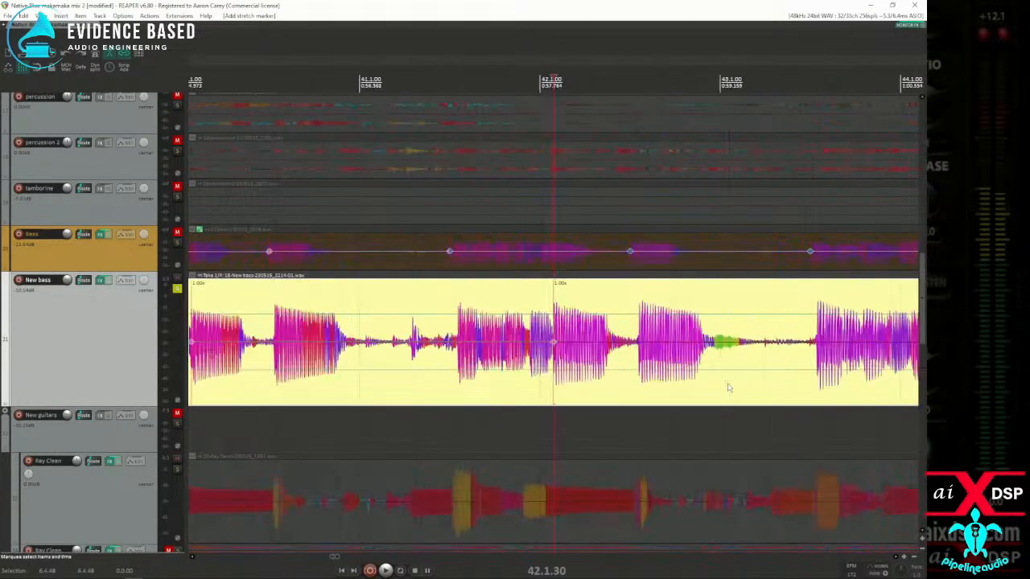
scroll(727, 386, down, 3)
Step: Locate the New bass note attack just after measure 44 and add a stretch marker at 44.1.25
scroll(677, 384, up, 3)
key(Tab)
click(574, 384)
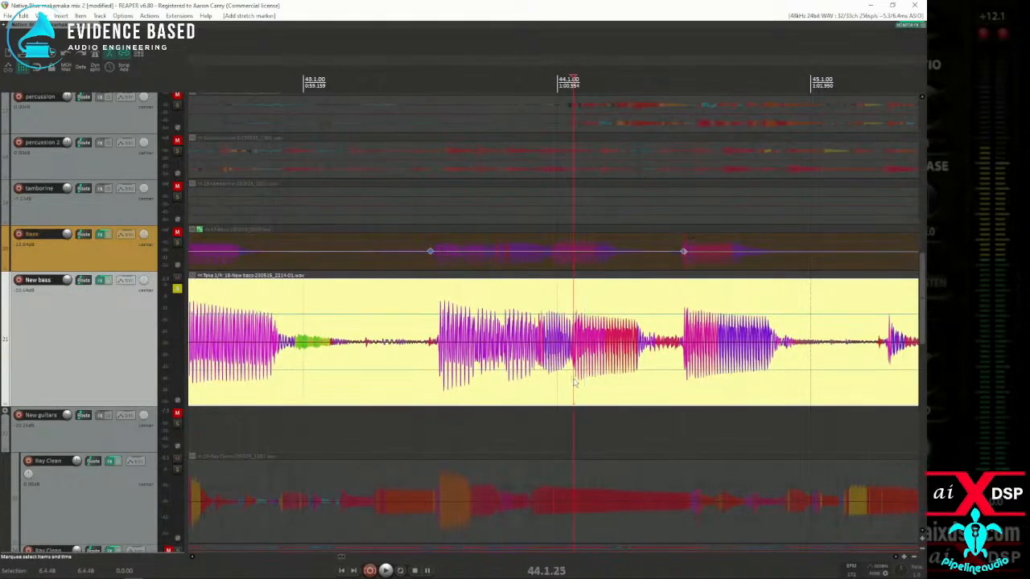
key(shift+w)
scroll(671, 391, down, 3)
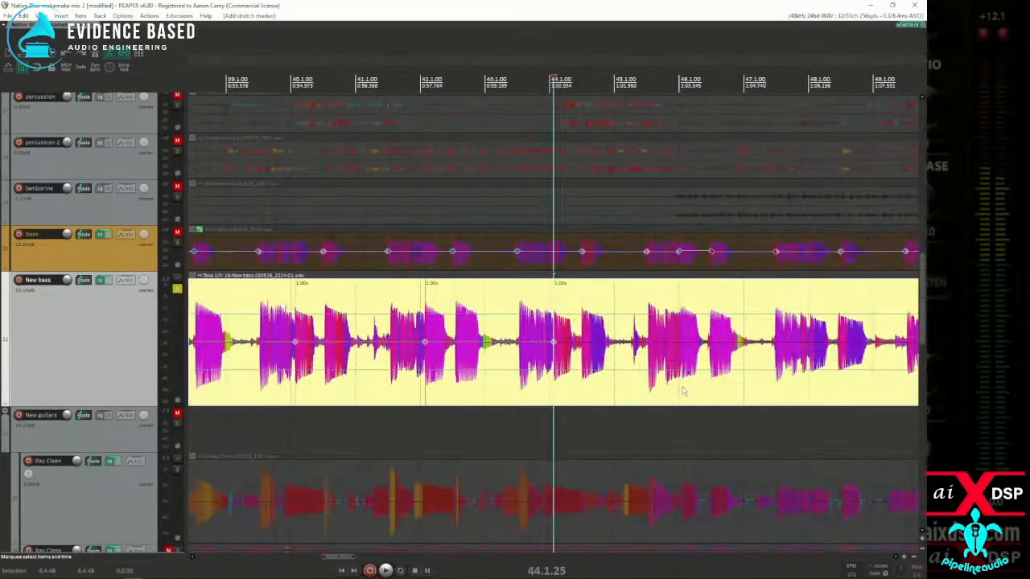
Step: Add stretch markers to the New bass item at the note attacks at 46.1.12 and 48.1.11
click(682, 391)
scroll(681, 391, up, 3)
scroll(649, 392, up, 2)
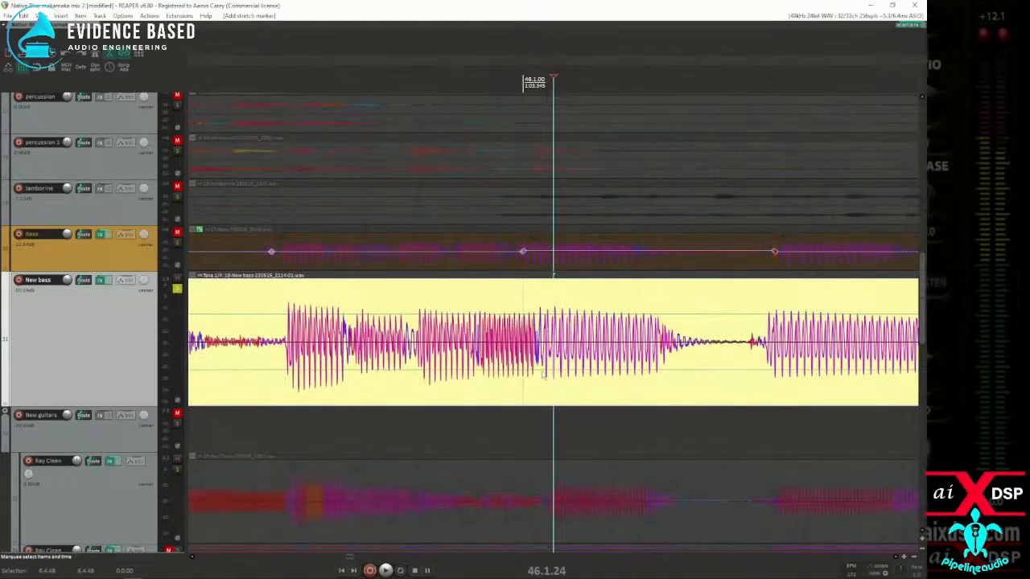
click(539, 380)
scroll(543, 383, down, 5)
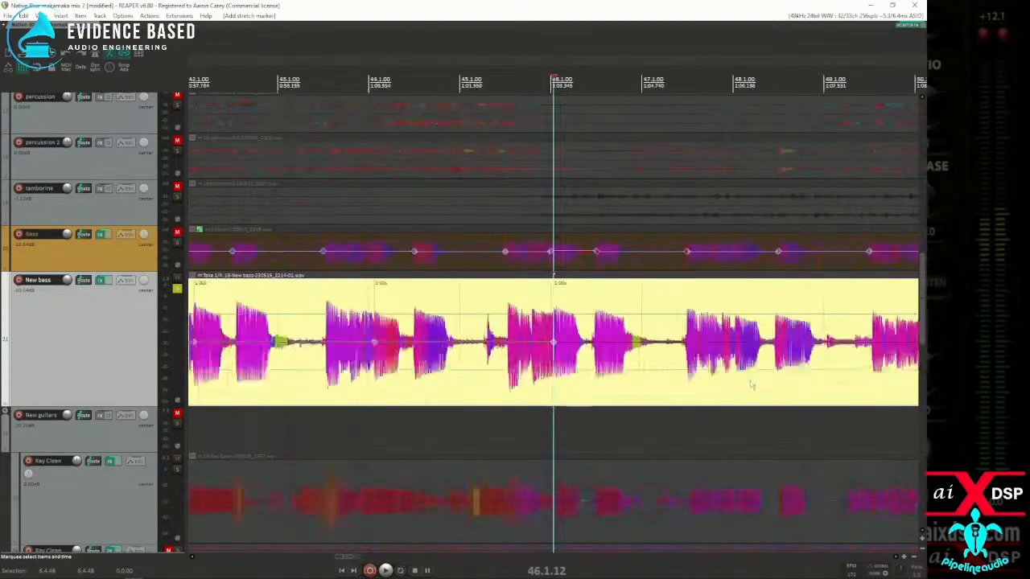
click(677, 383)
scroll(671, 383, up, 4)
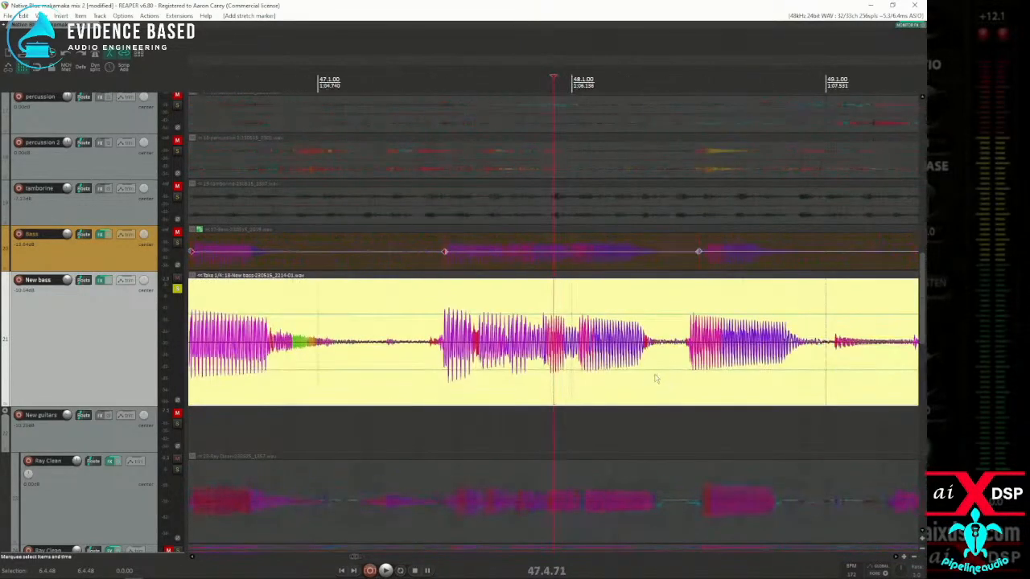
click(579, 380)
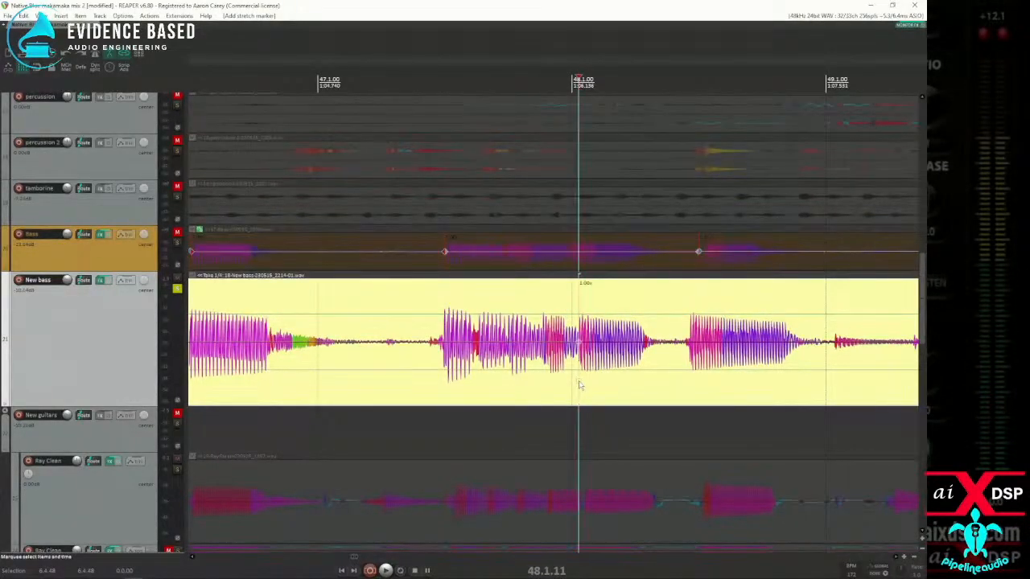
scroll(580, 386, down, 3)
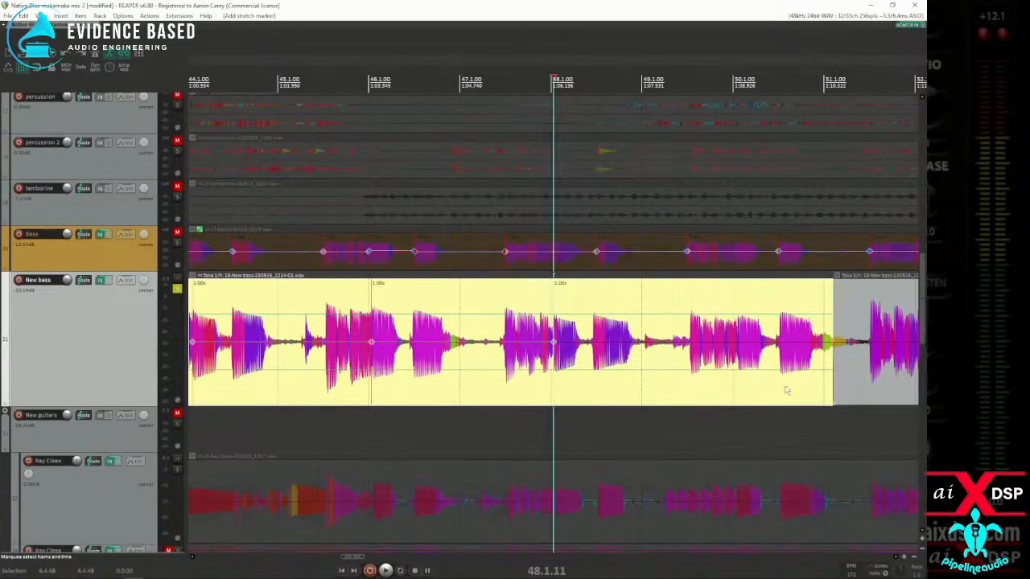
Step: Trim the start of the following New bass item to about measure 52 and add a stretch marker to the first item at 50.1.22
drag(836, 391, 911, 385)
click(740, 382)
scroll(735, 383, up, 4)
key(space)
click(553, 372)
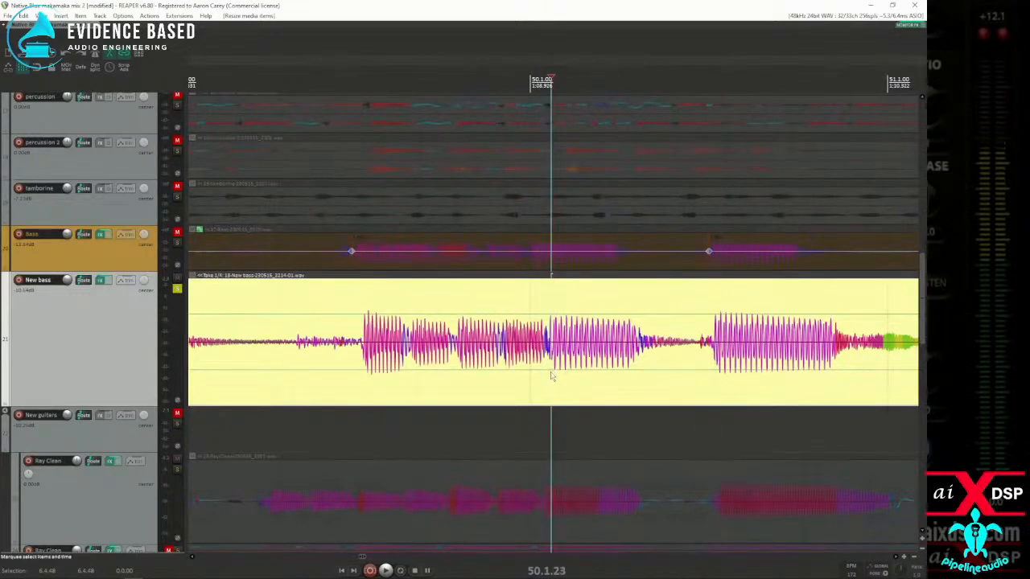
click(549, 375)
click(551, 376)
scroll(550, 377, down, 5)
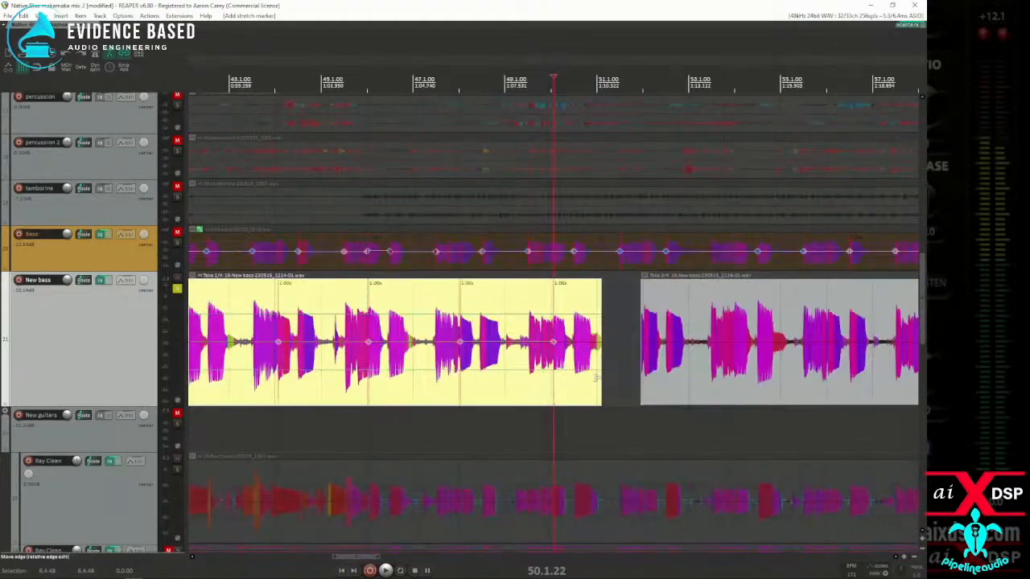
Step: Resize the two neighbouring New bass items so their edges meet at 51.3.66
drag(626, 382, 627, 382)
scroll(524, 369, down, 5)
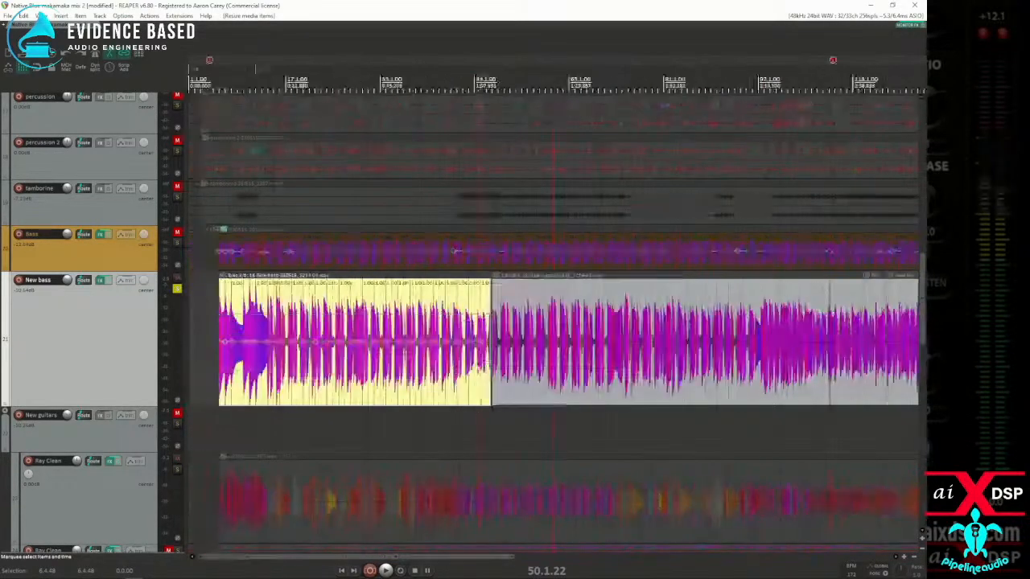
Step: Set the time selection to the first New bass item and snap its stretch markers to the grid
double_click(251, 386)
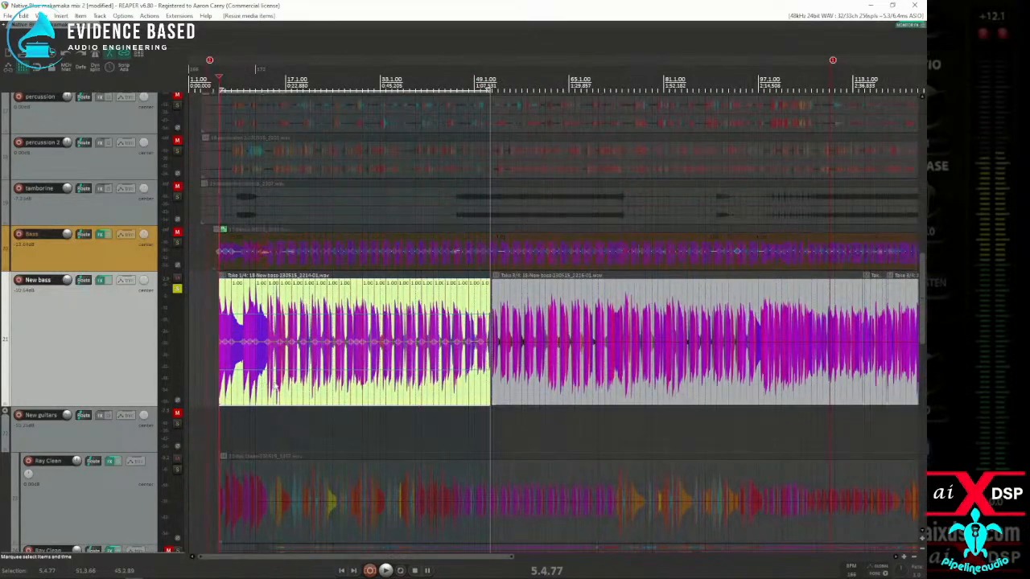
scroll(280, 382, up, 5)
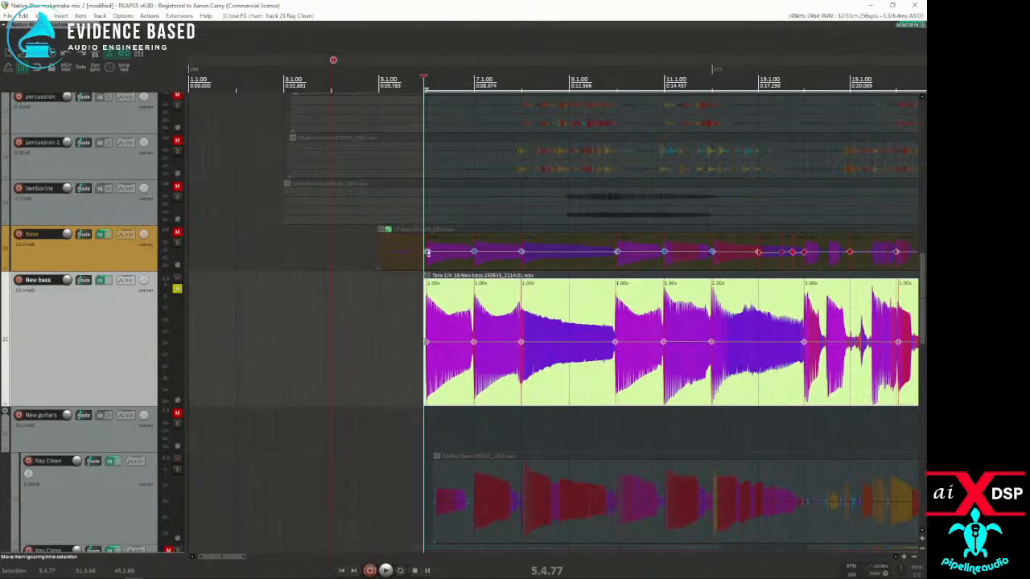
key(q)
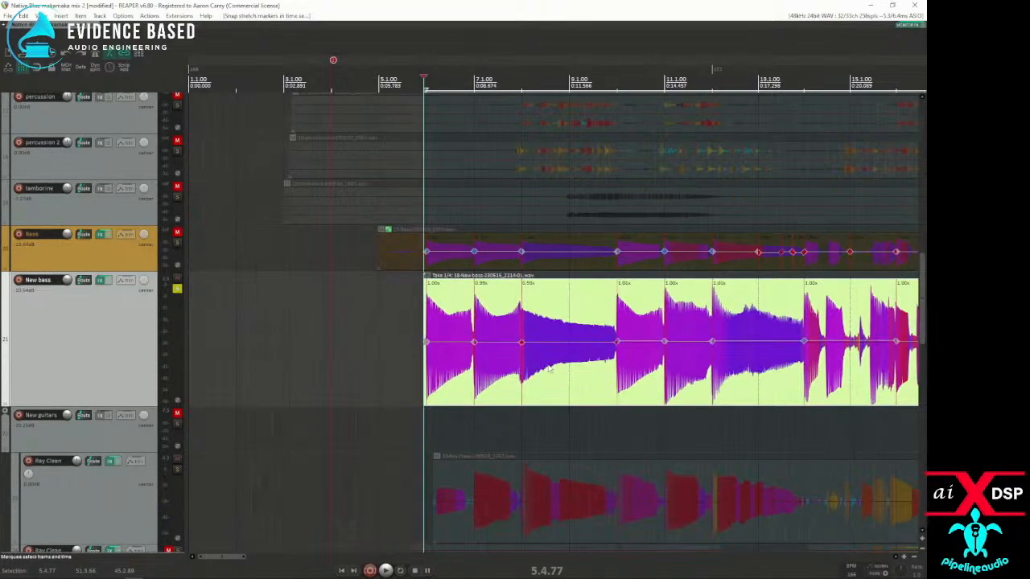
Step: Deselect the New bass item, review its snapped stretch markers, and play the track from just before the item's start
click(414, 370)
scroll(413, 372, down, 5)
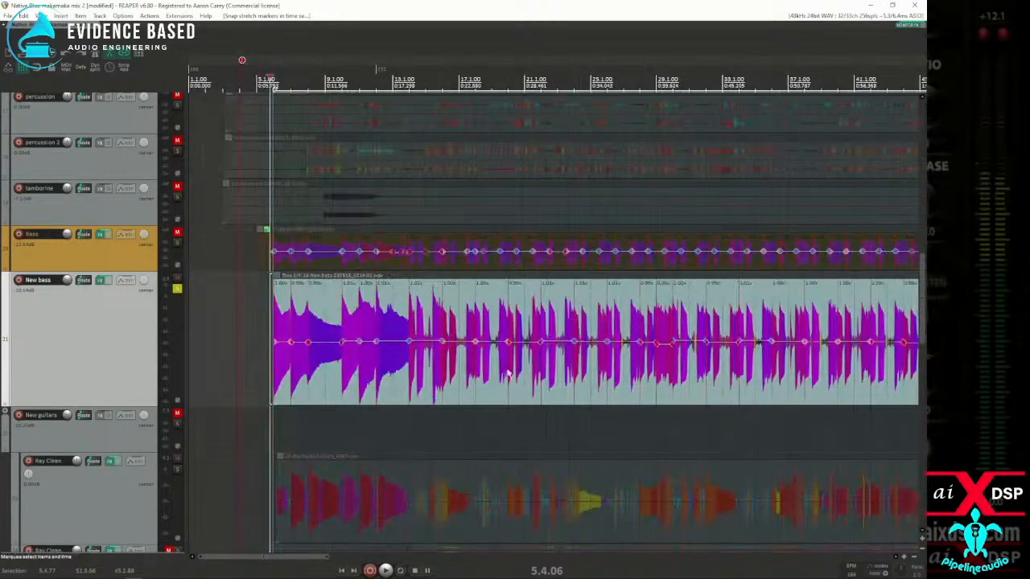
scroll(472, 362, down, 3)
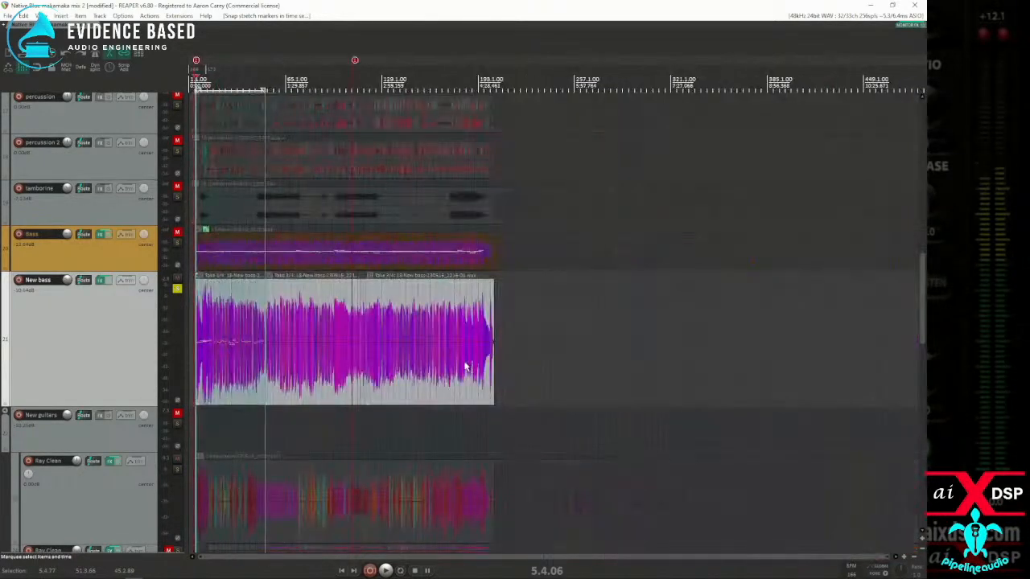
scroll(408, 366, up, 5)
click(239, 374)
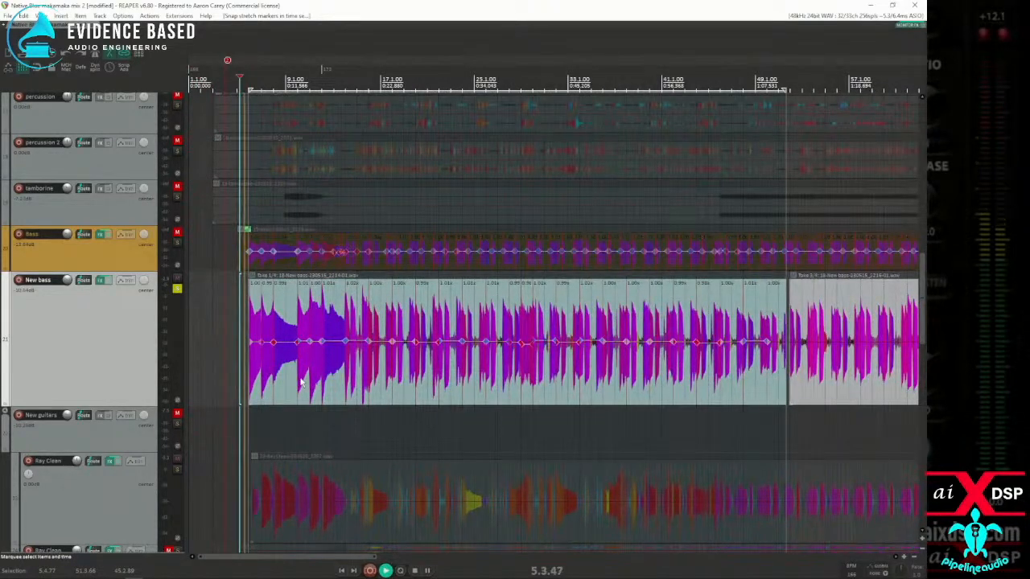
Step: Unsolo the New bass track, listen to it with the rest of the mix, and stop playback
click(177, 288)
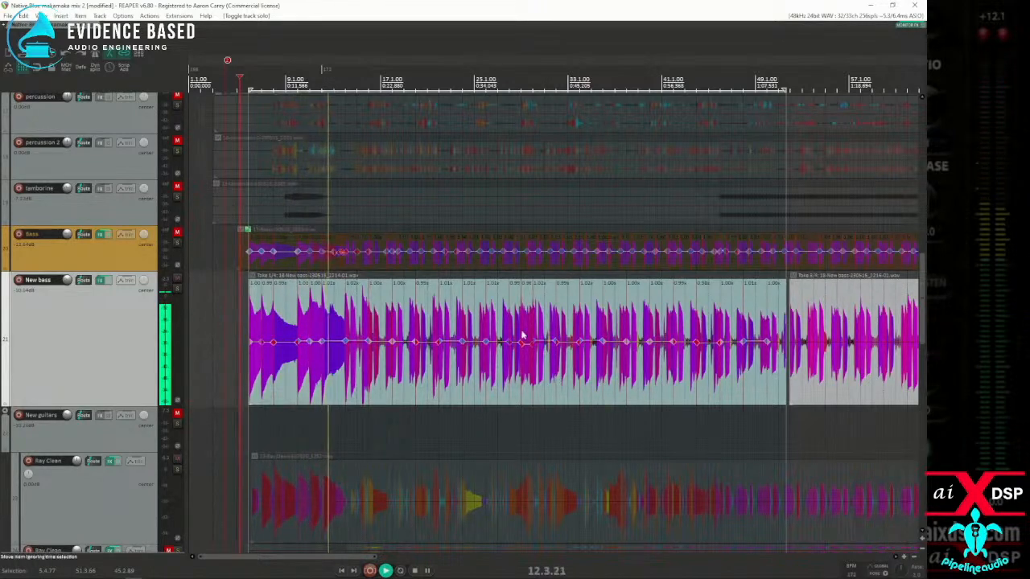
click(386, 373)
scroll(387, 375, up, 3)
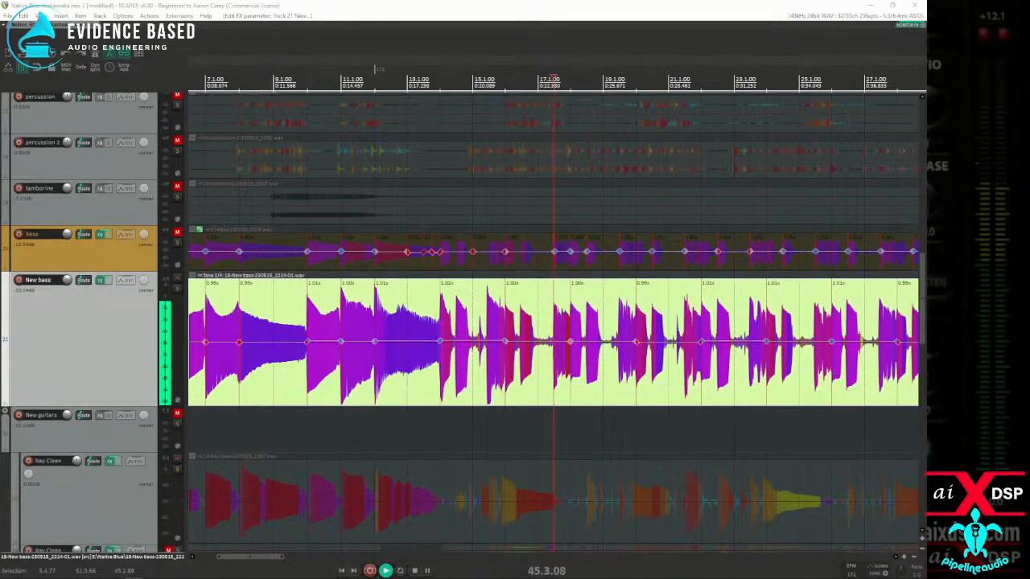
scroll(548, 253, down, 5)
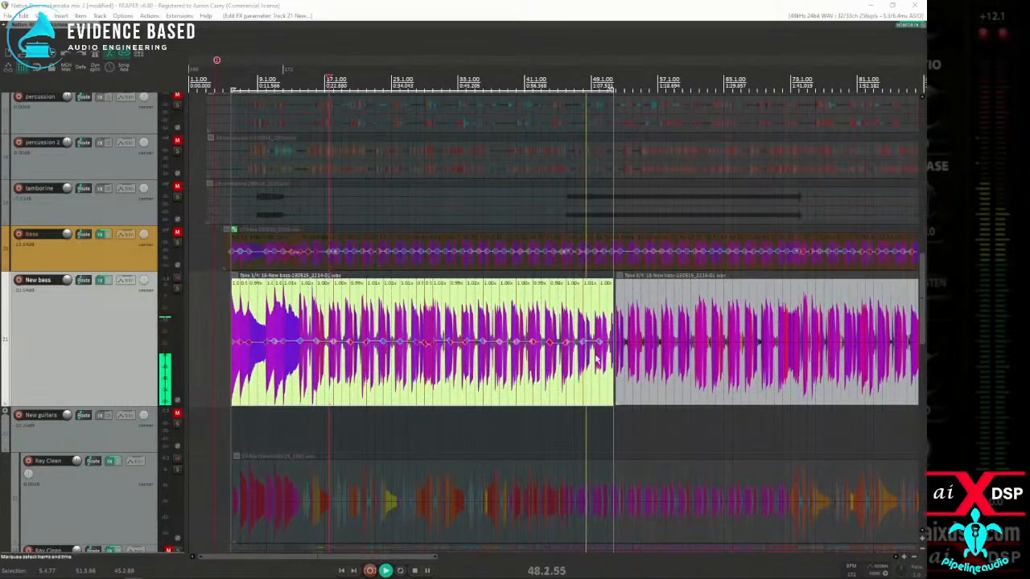
click(554, 392)
key(space)
Step: Examine the waveform and stretch markers of the first New bass item from around measure 44 back to measure 13
scroll(556, 394, up, 5)
scroll(558, 393, up, 3)
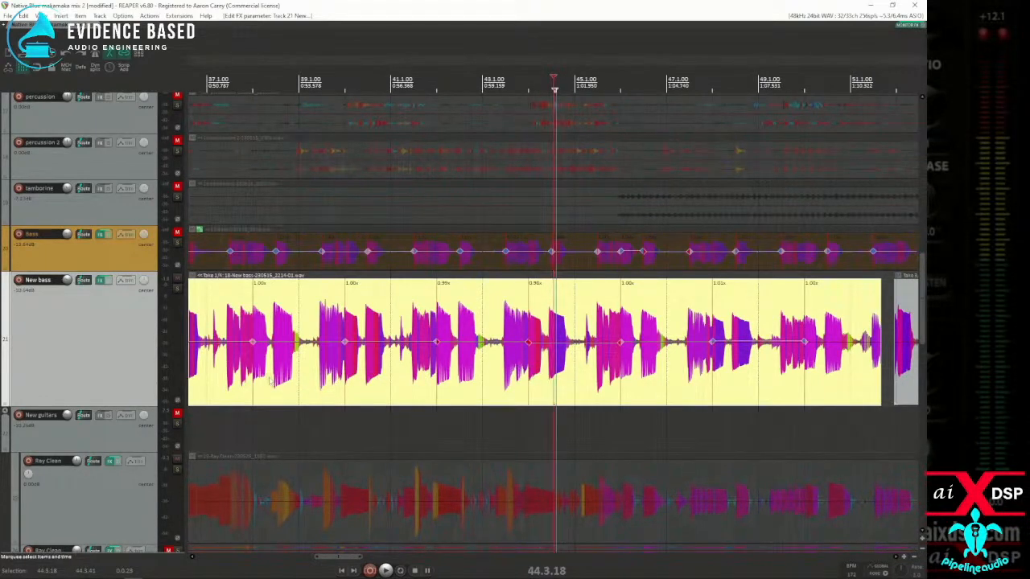
click(227, 377)
scroll(310, 381, down, 4)
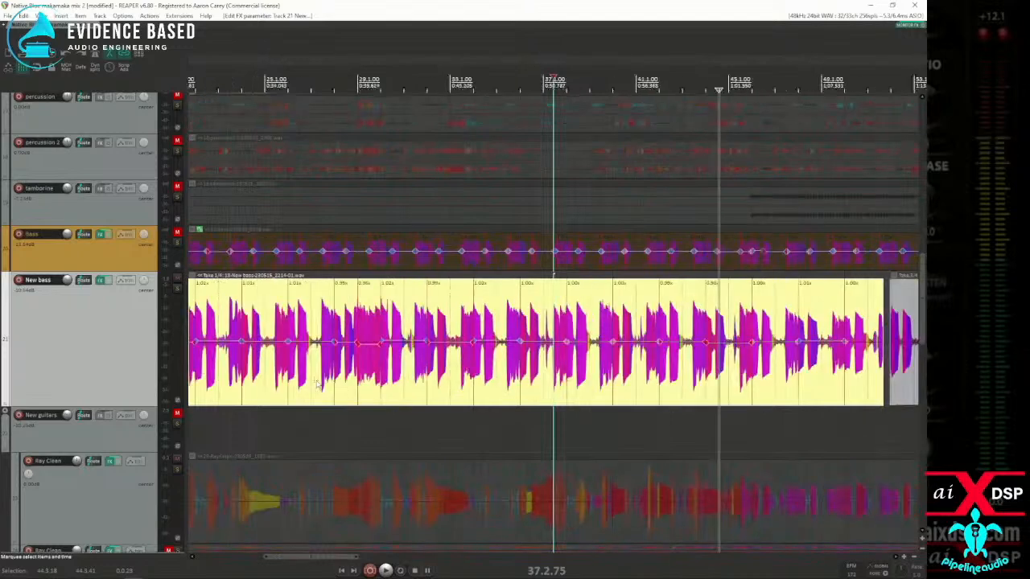
click(226, 369)
scroll(227, 361, up, 3)
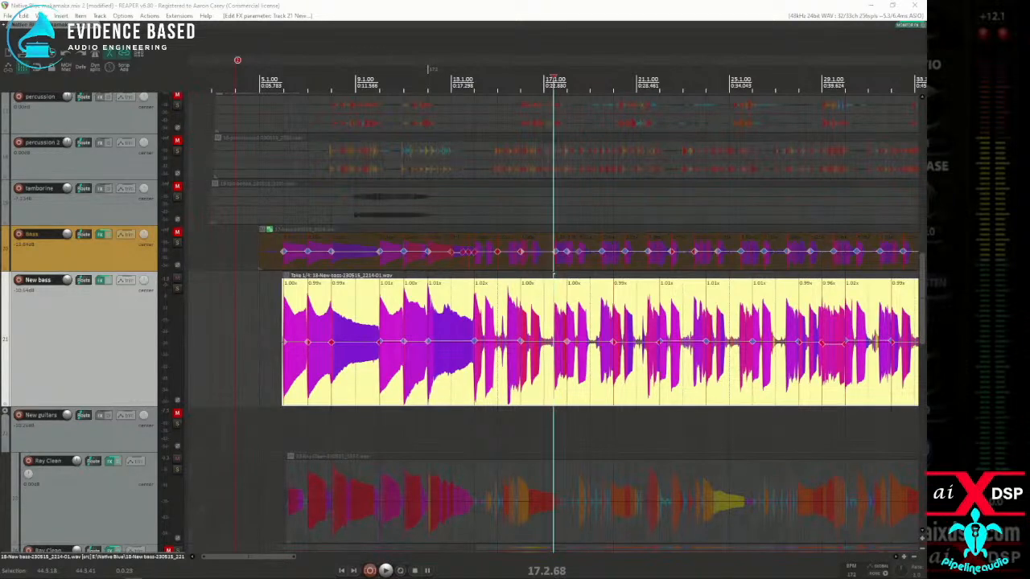
scroll(535, 384, up, 4)
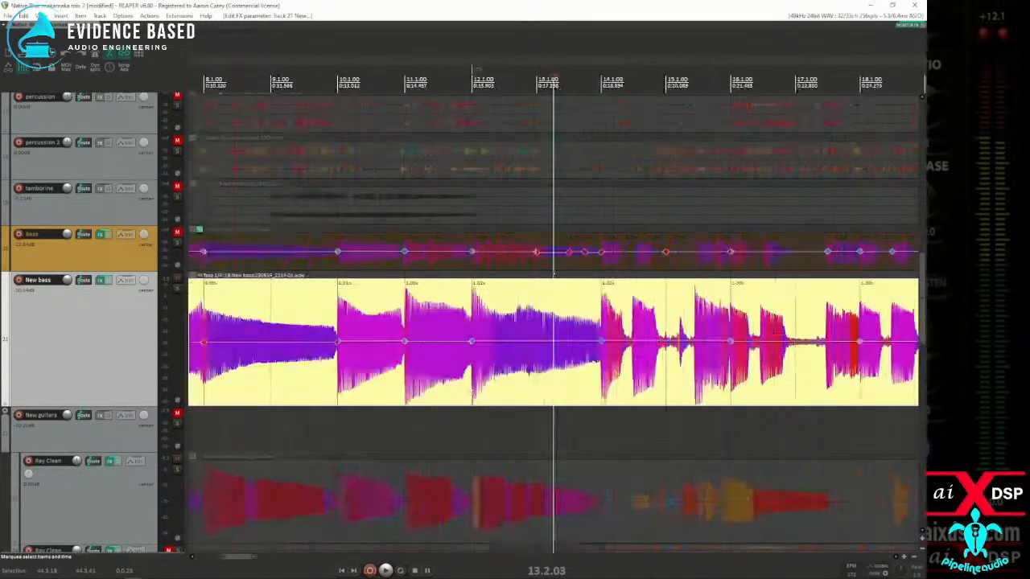
Step: Play the New bass item from 13.4.36, just before measure 14, and stop around measure 18
click(606, 378)
key(space)
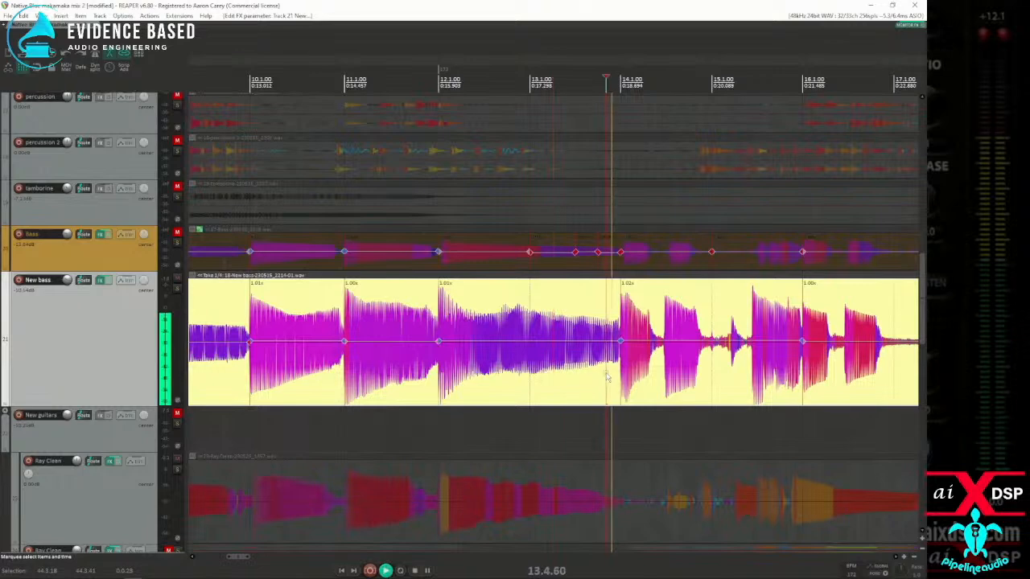
scroll(602, 378, down, 2)
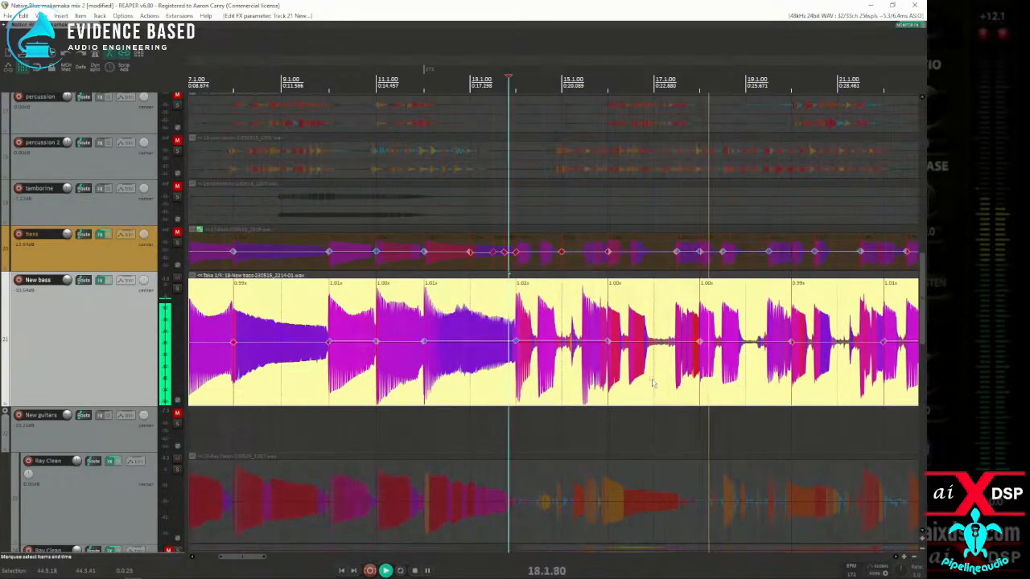
key(space)
Step: Look through the guitar, keyboard and vocal tracks below New bass, ending back at the New bass track
scroll(117, 416, down, 10)
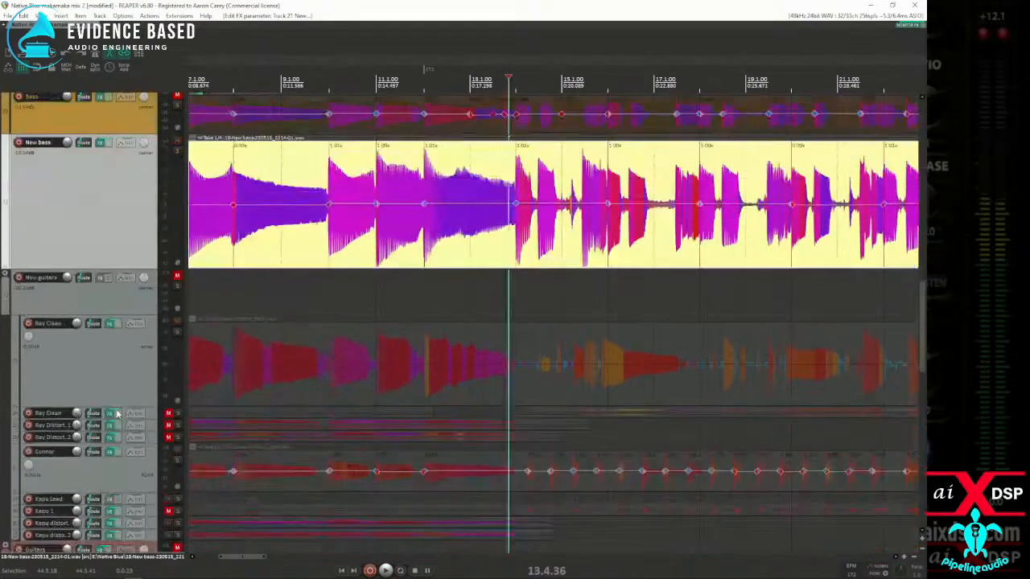
scroll(117, 416, down, 3)
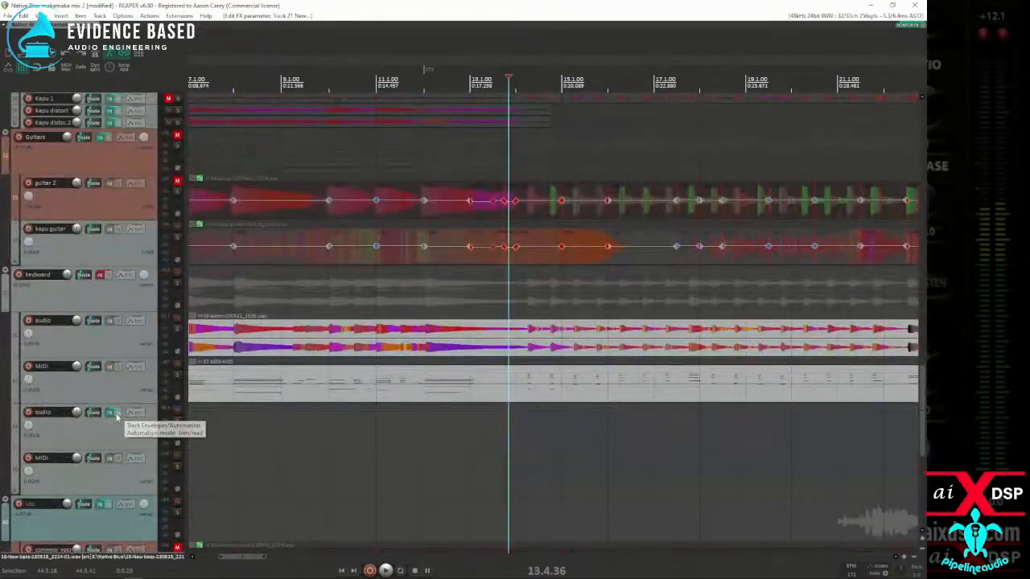
scroll(115, 419, down, 4)
scroll(115, 420, up, 5)
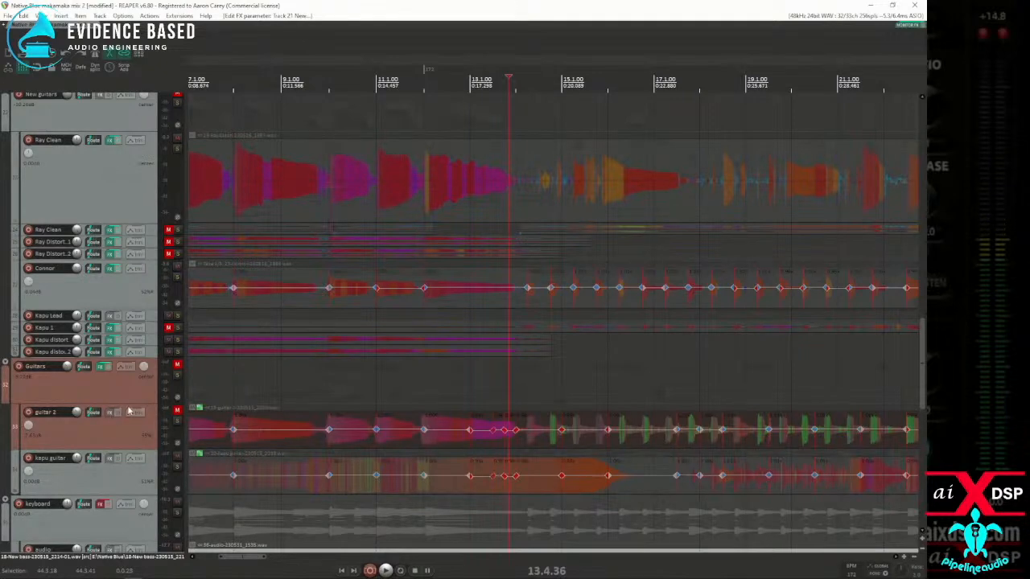
scroll(127, 413, down, 7)
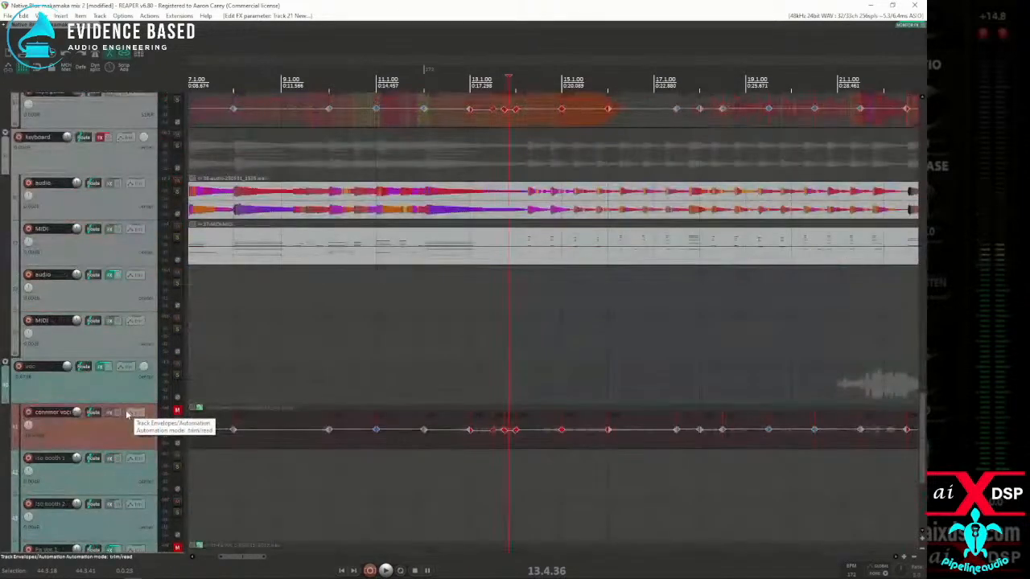
scroll(125, 416, up, 8)
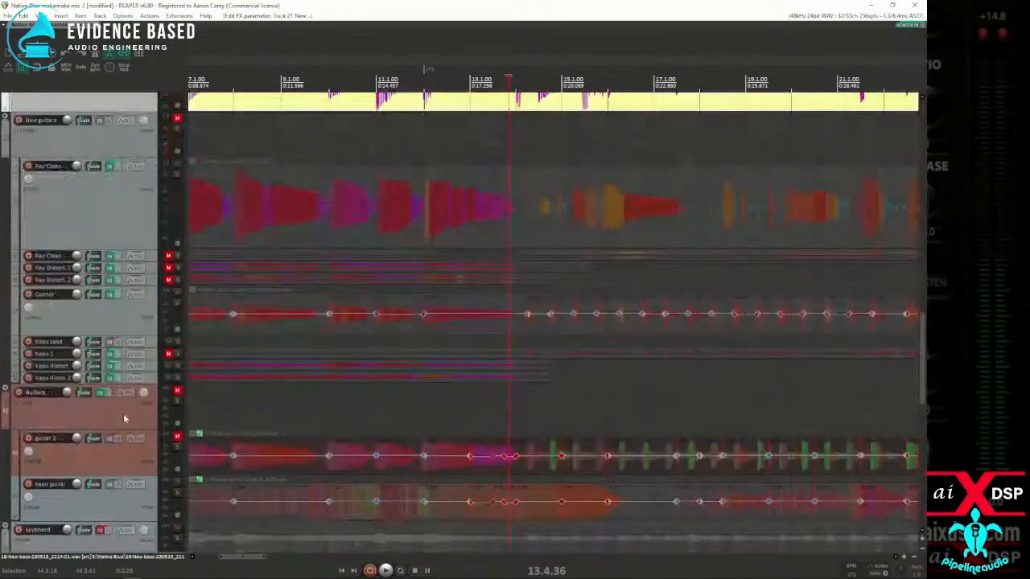
scroll(125, 418, up, 2)
scroll(124, 418, down, 2)
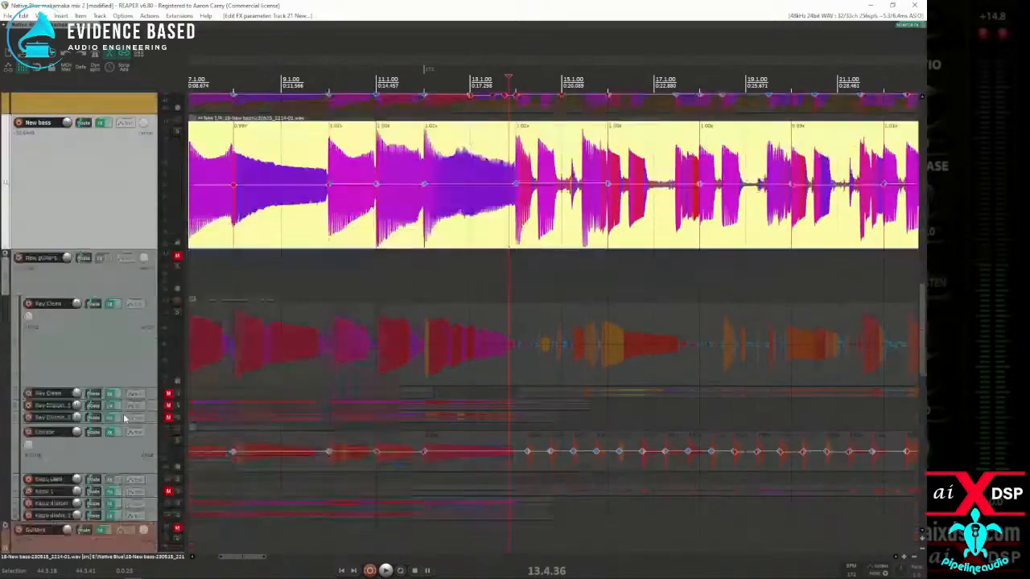
Step: Replay the section from 13.4.36 and follow the New bass waveform closely through measure 17
key(space)
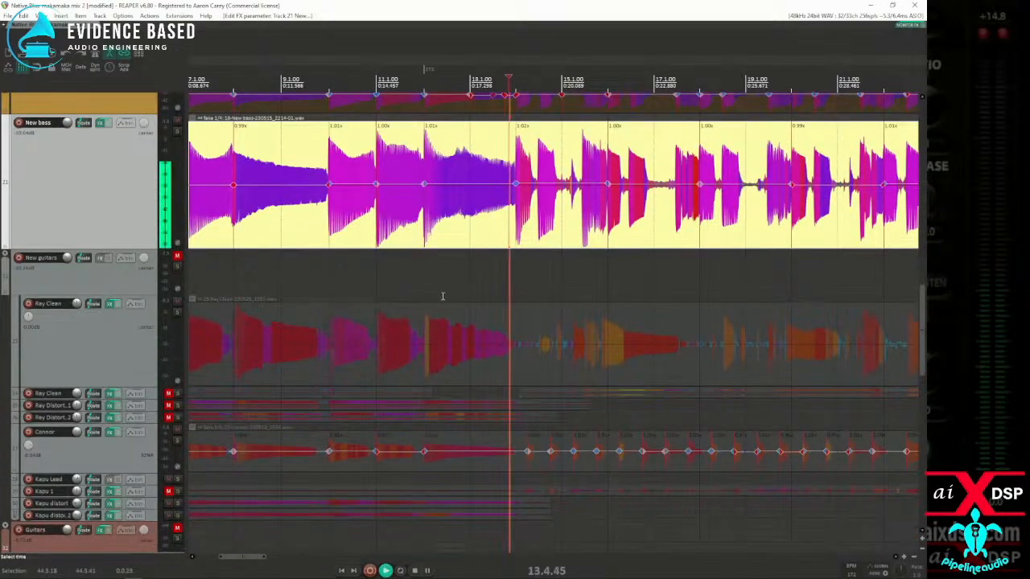
key(space)
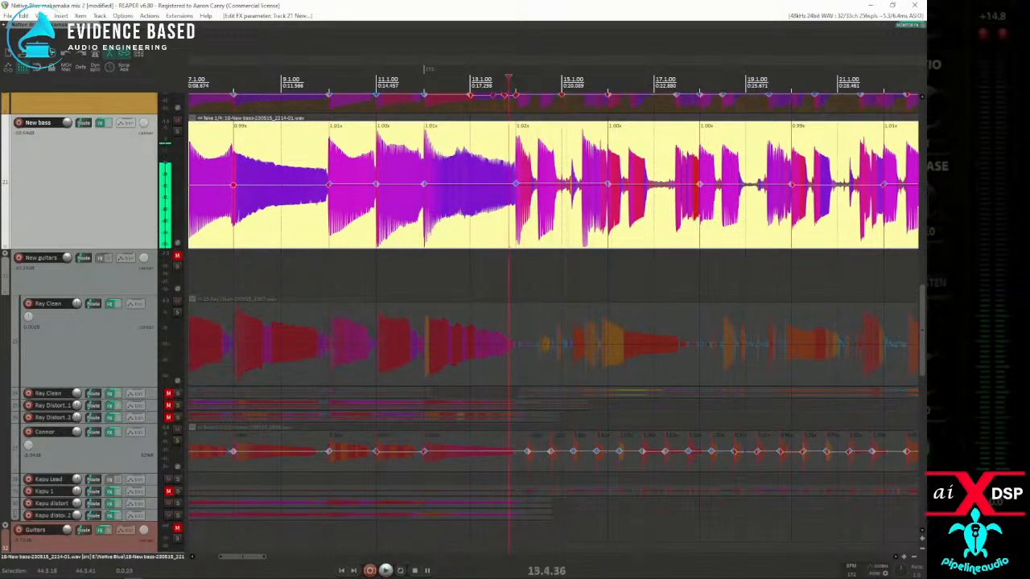
key(space)
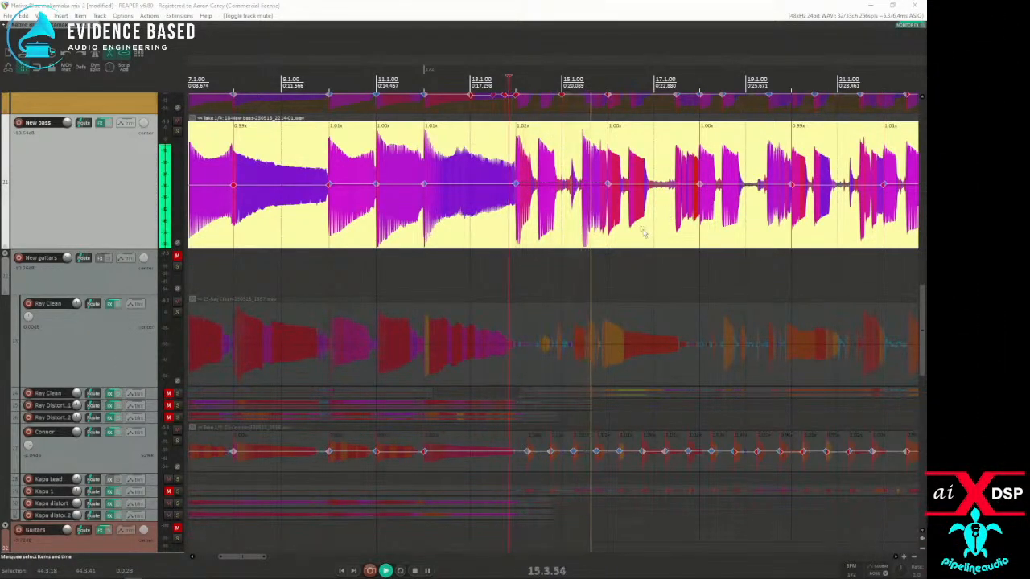
scroll(665, 230, up, 3)
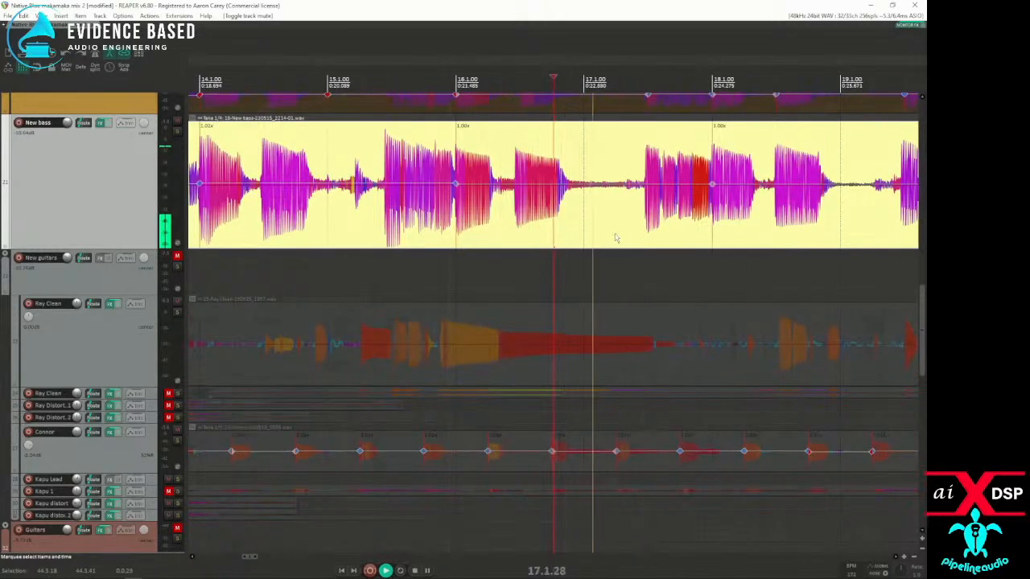
scroll(654, 223, down, 2)
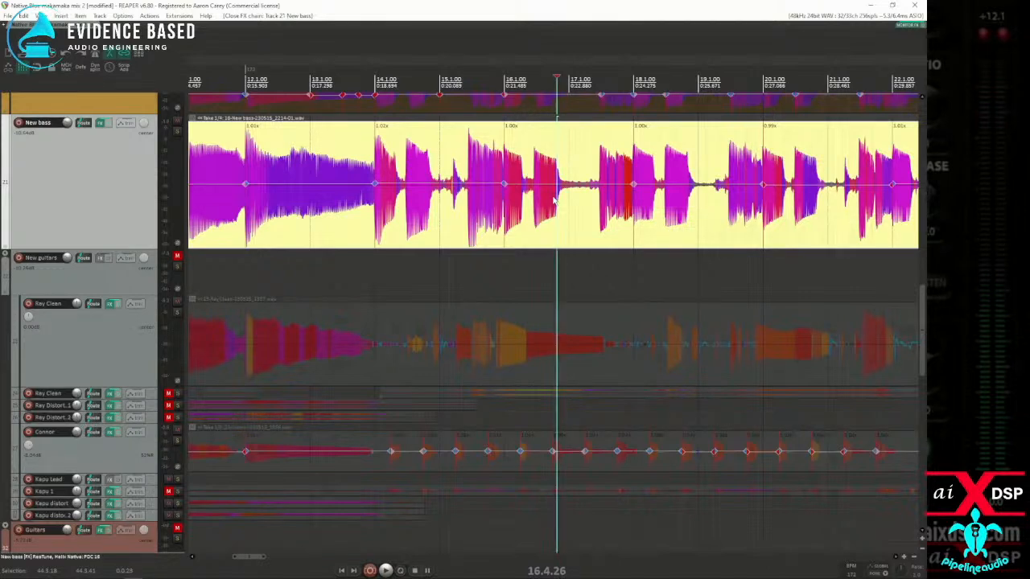
Step: Examine the unmarked New bass note attacks between the existing stretch markers around measures 16 to 20
click(699, 229)
scroll(695, 229, up, 3)
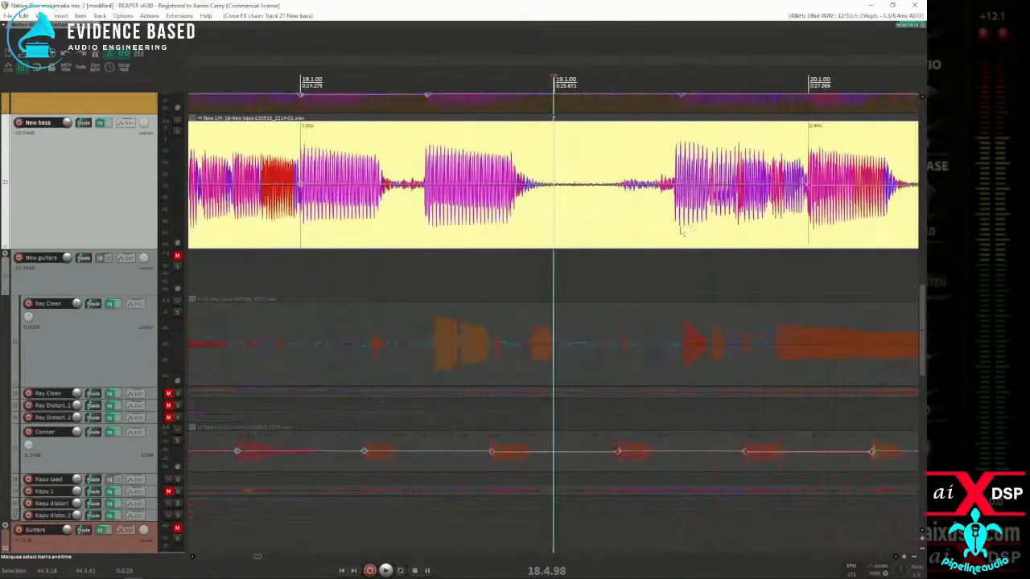
scroll(330, 225, down, 2)
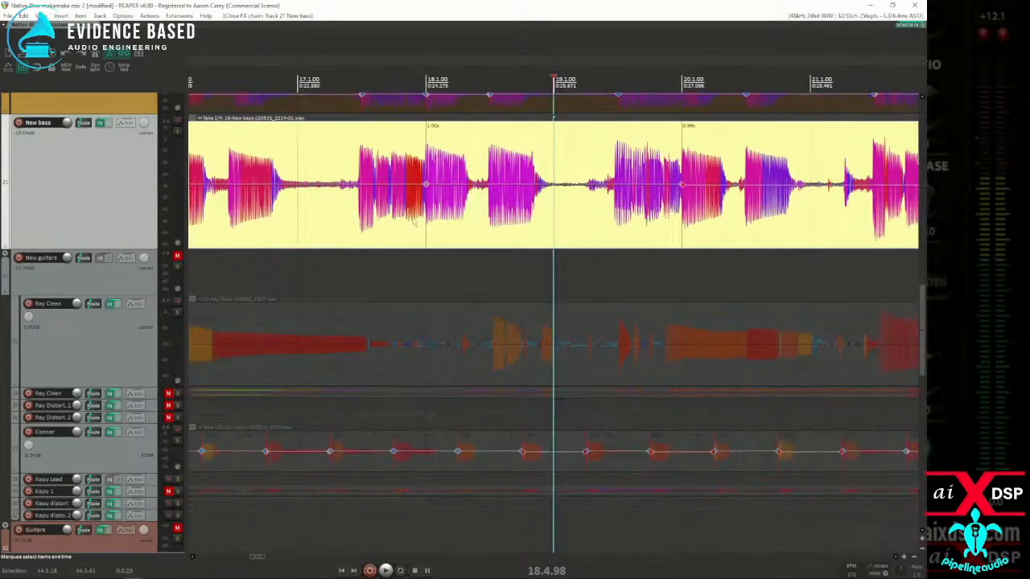
scroll(408, 222, down, 2)
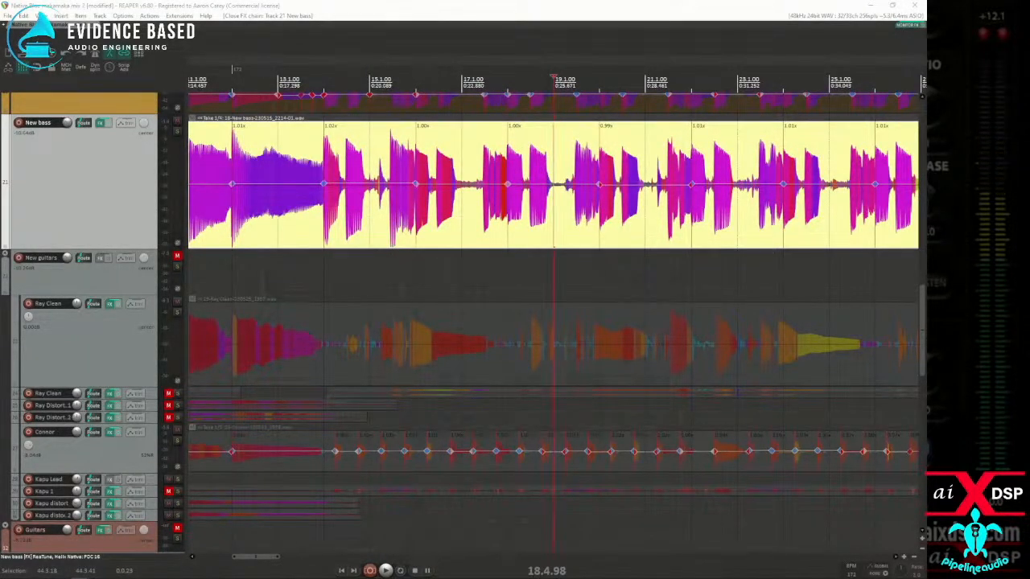
click(416, 218)
scroll(402, 222, up, 3)
scroll(402, 222, down, 3)
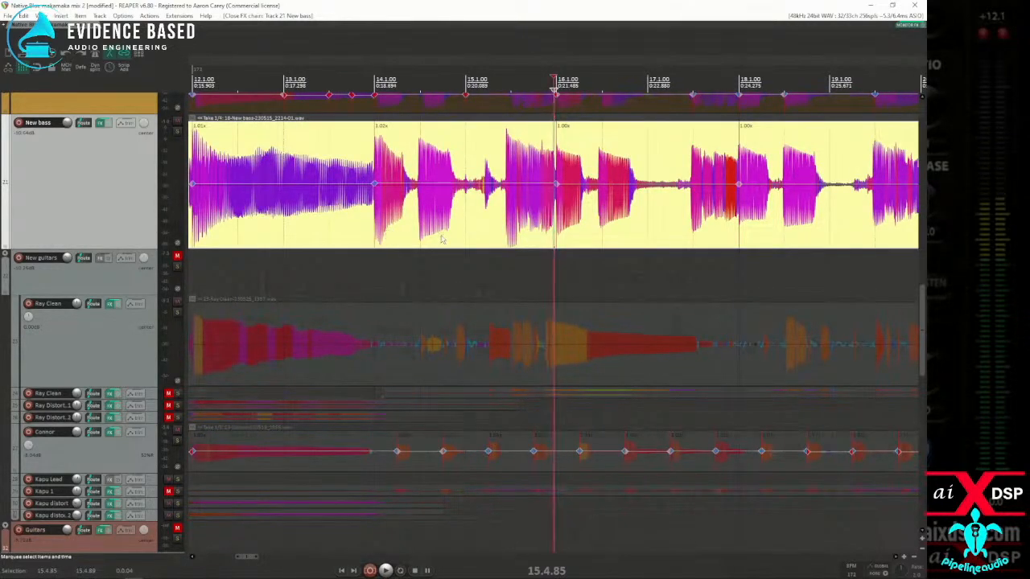
Step: Add stretch markers to the New bass item on the note attacks at 15.2.79, 16.2.37 and 17.2.91
click(487, 219)
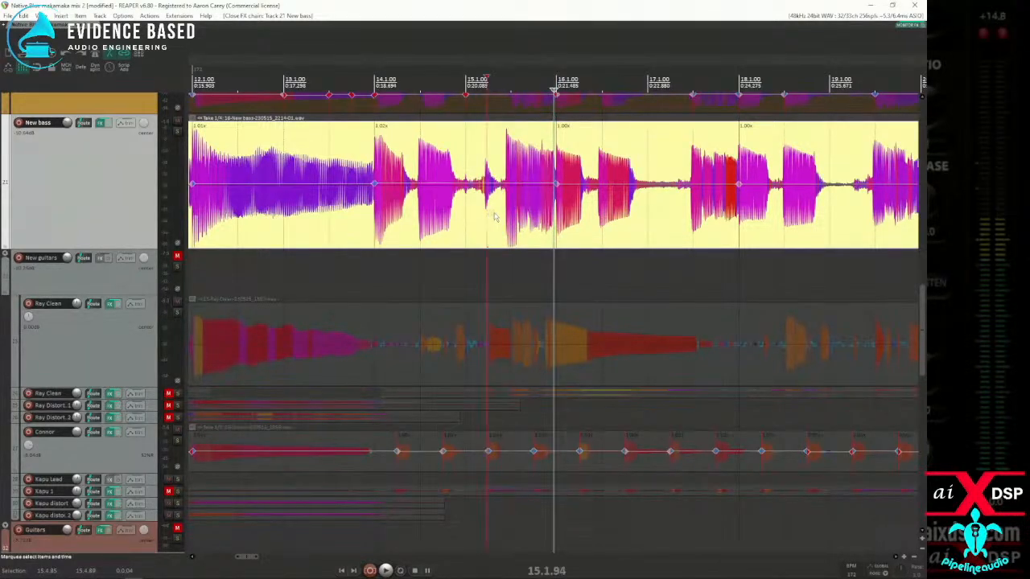
click(508, 227)
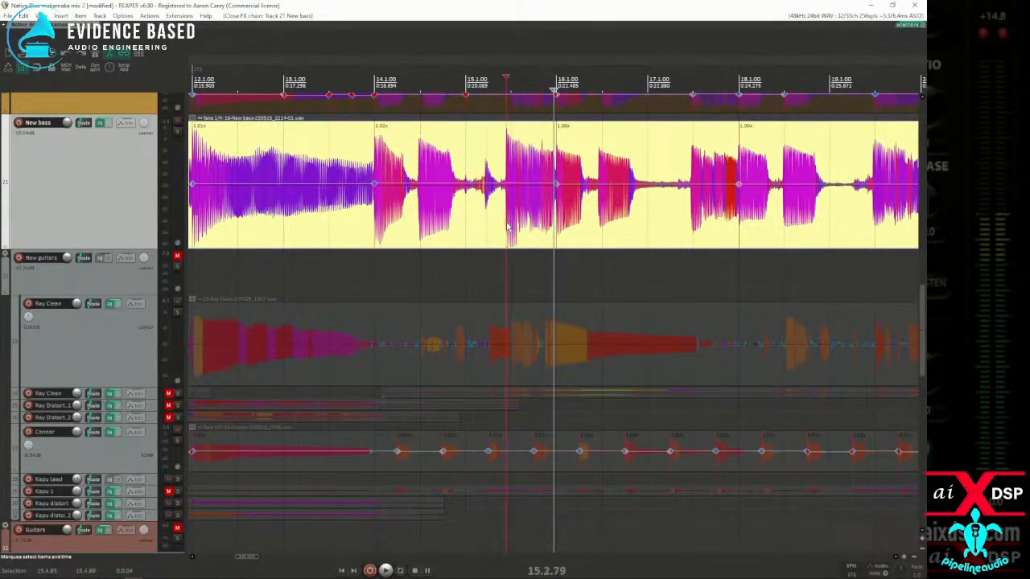
click(588, 226)
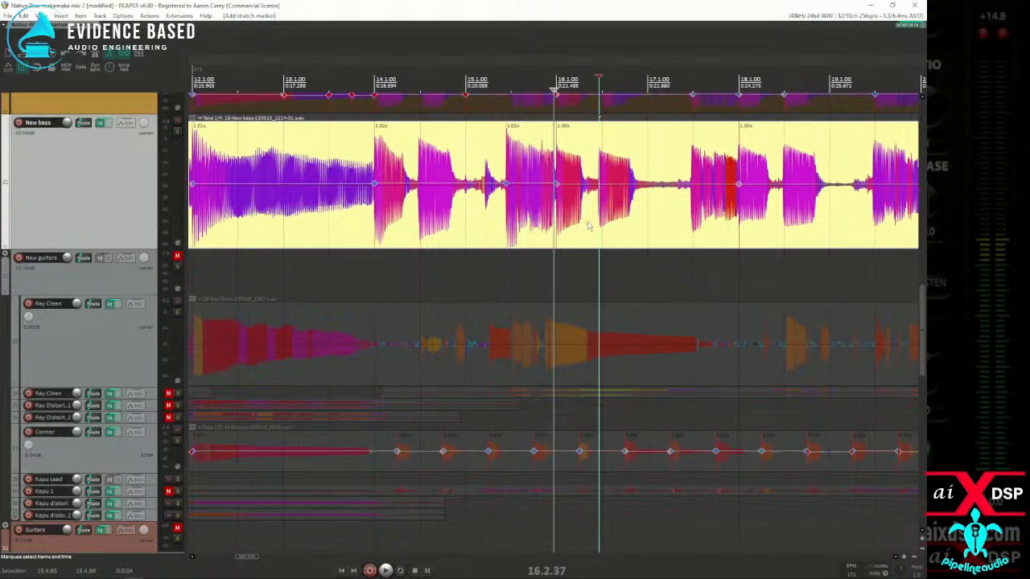
click(690, 232)
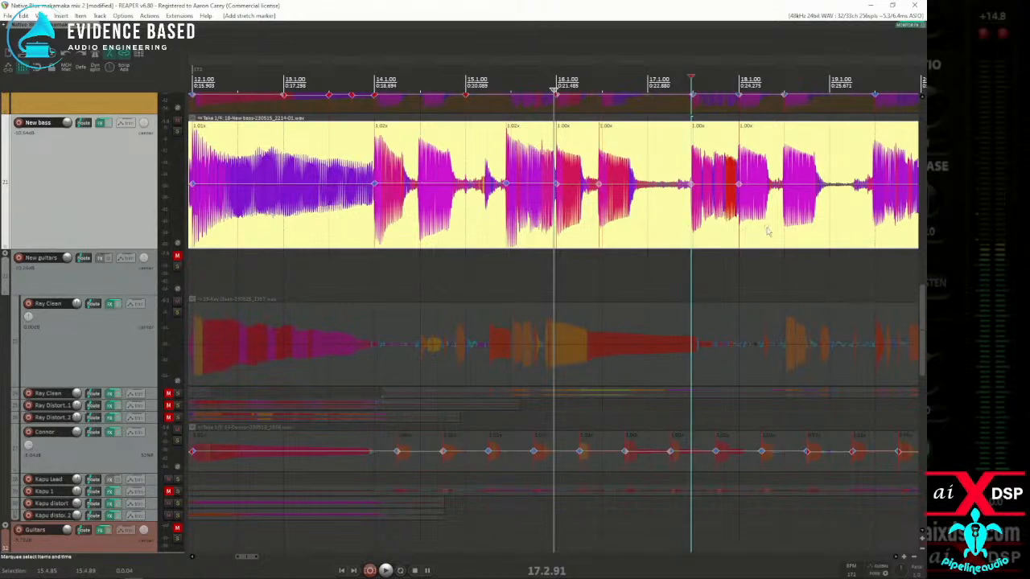
Step: Add stretch markers on the unmarked New bass attacks from measure 18 to 22, including 19.2.90, 21.2.96 and 22.2.99
scroll(768, 231, up, 2)
click(677, 226)
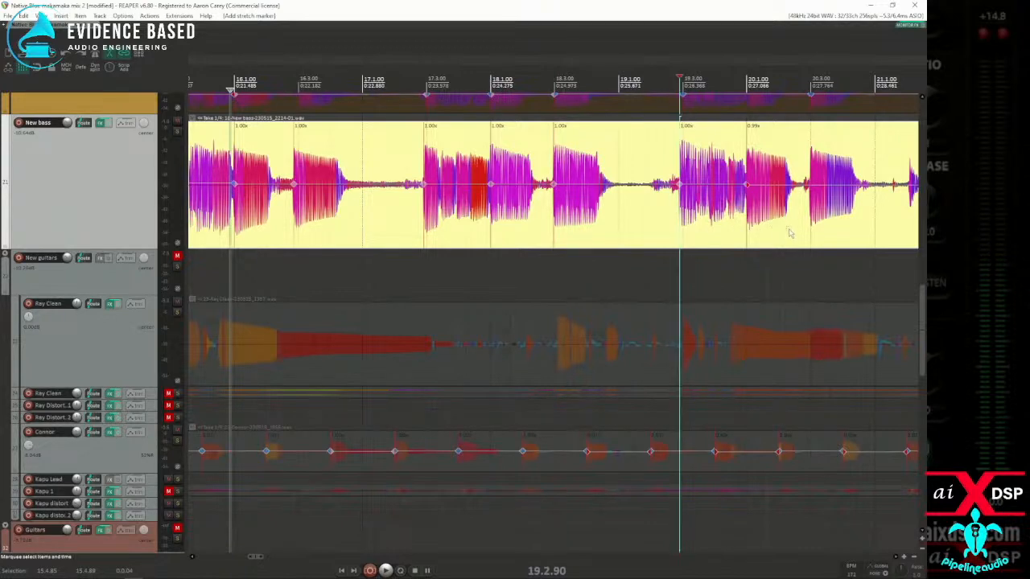
scroll(789, 233, right, 3)
click(668, 226)
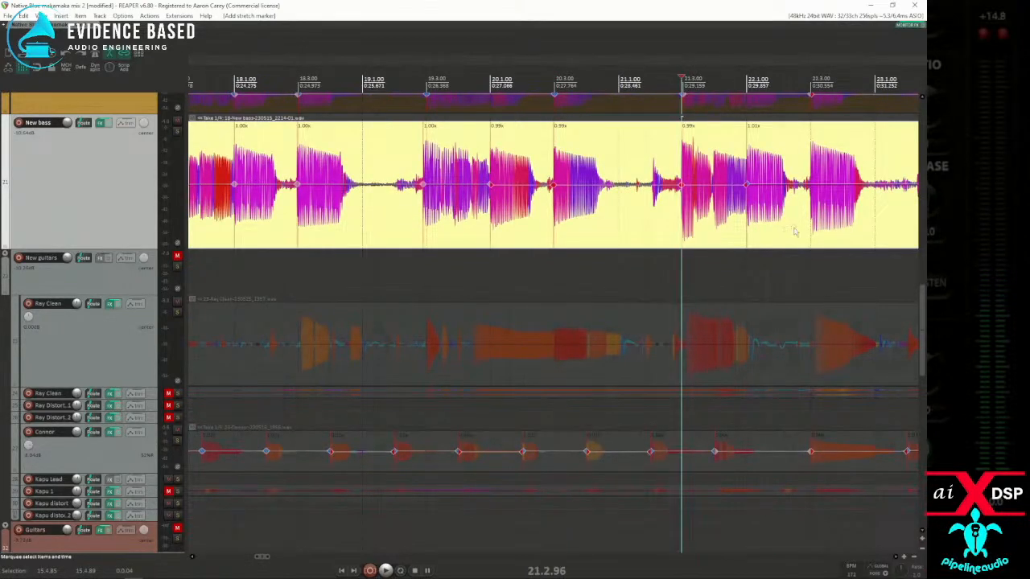
scroll(726, 238, down, 3)
Step: Set a time selection from 13.4.20 to 23.1.22 and snap the New bass stretch markers inside it to the grid
scroll(531, 230, down, 2)
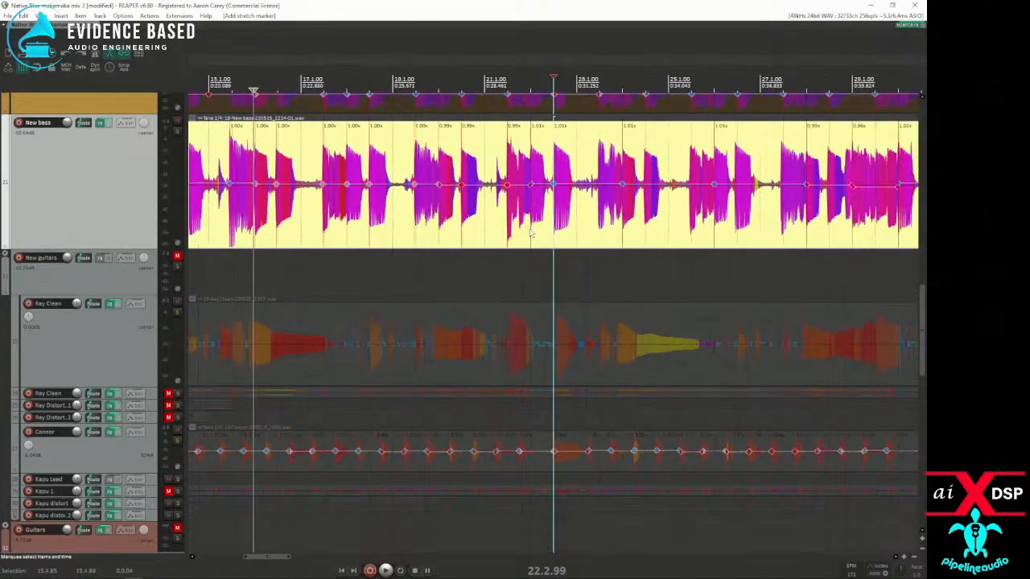
drag(578, 235, 406, 219)
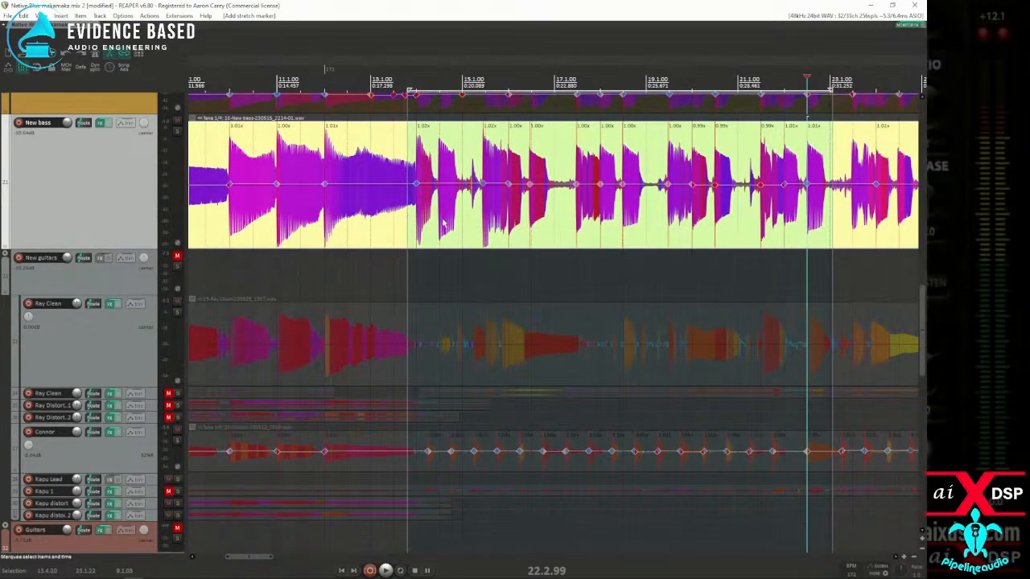
key(q)
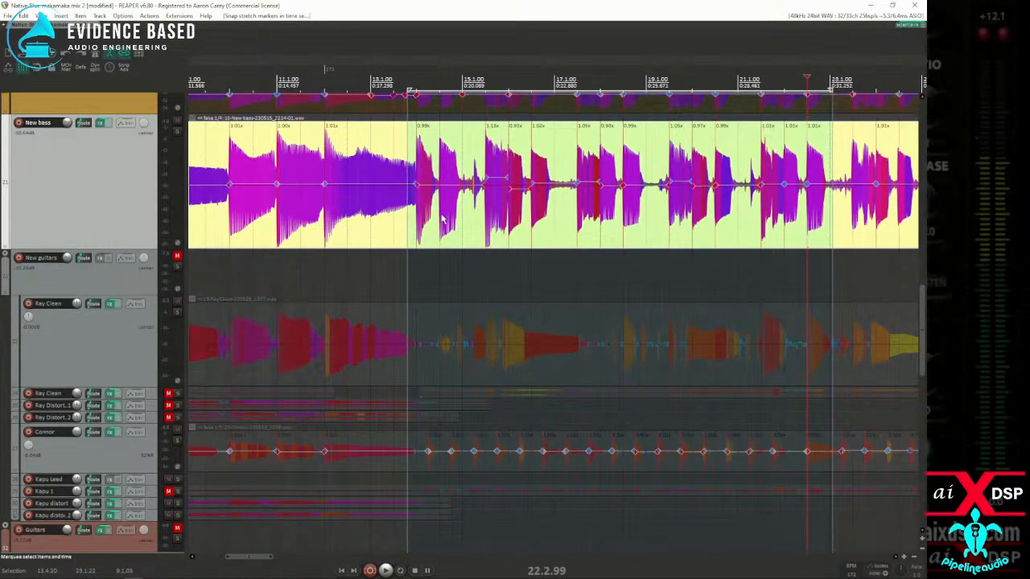
Step: Add a stretch marker on the New bass attack at 14.3.02 and snap it within a time selection from 14.2.65 to 14.3.58
click(441, 217)
scroll(441, 217, up, 5)
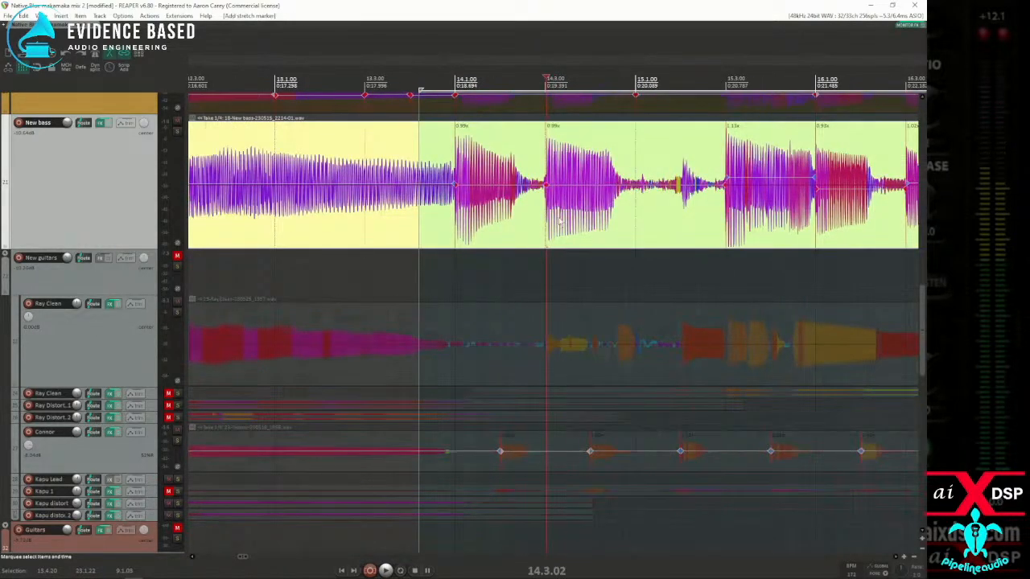
scroll(530, 221, down, 10)
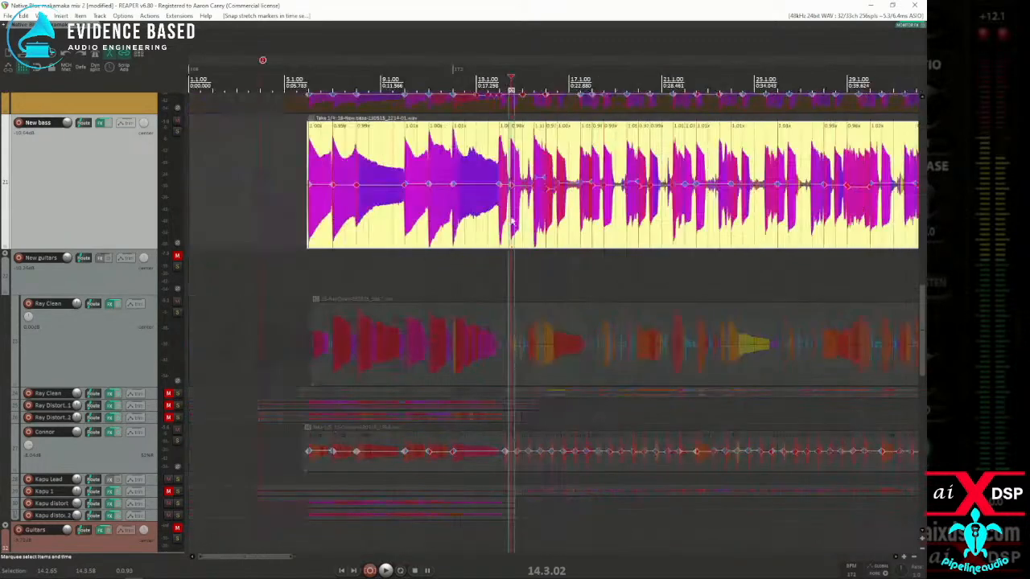
Step: Play back the snapped New bass and compare its timing around measure 14 with the drum tracks above
key(space)
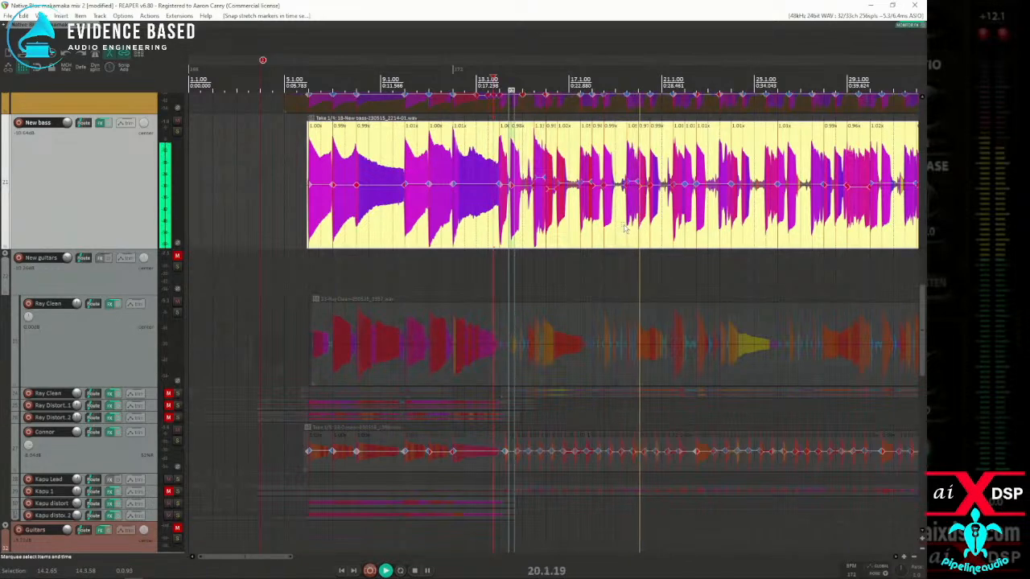
key(space)
click(518, 238)
scroll(515, 241, up, 6)
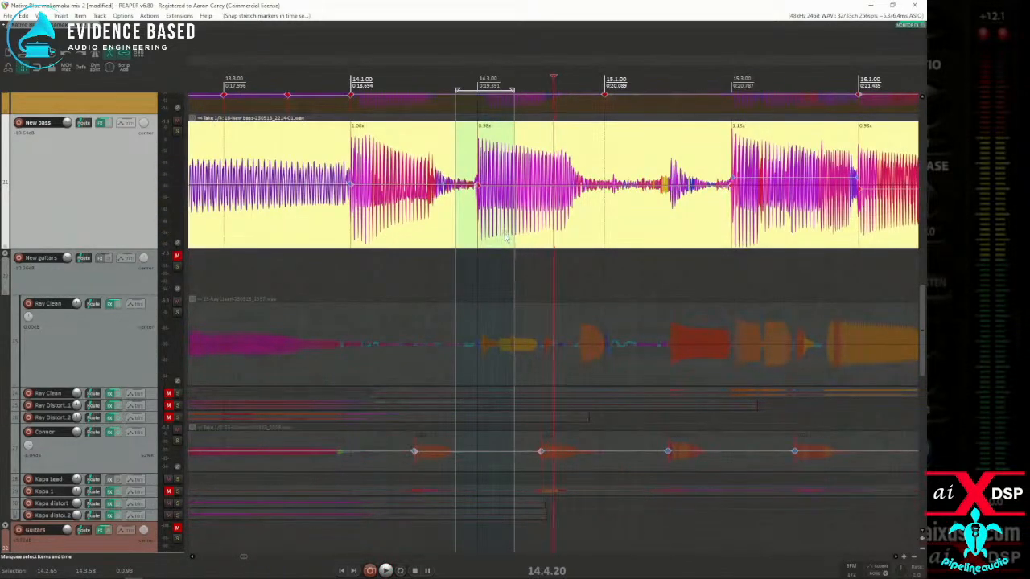
scroll(44, 278, up, 8)
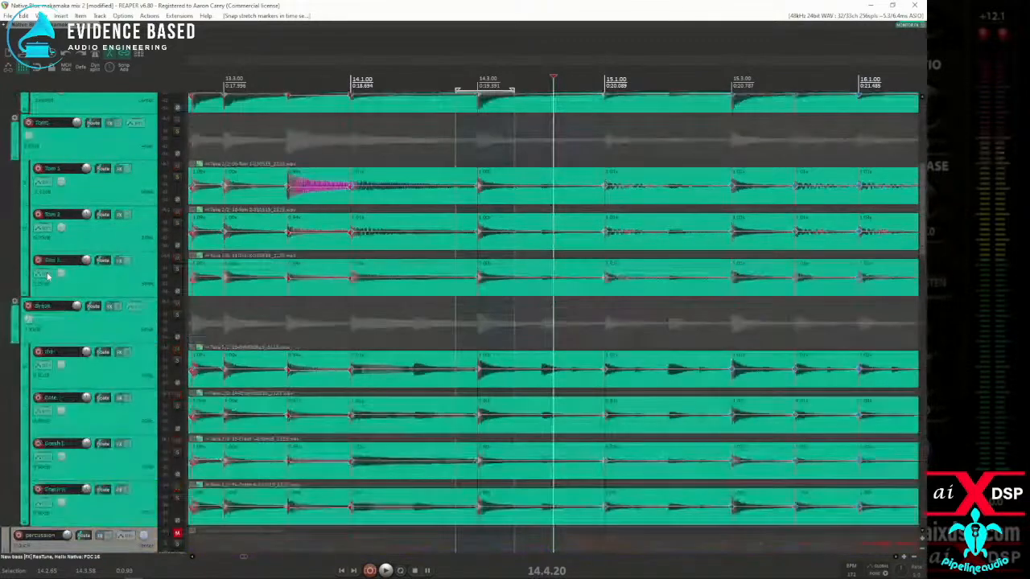
scroll(48, 276, up, 6)
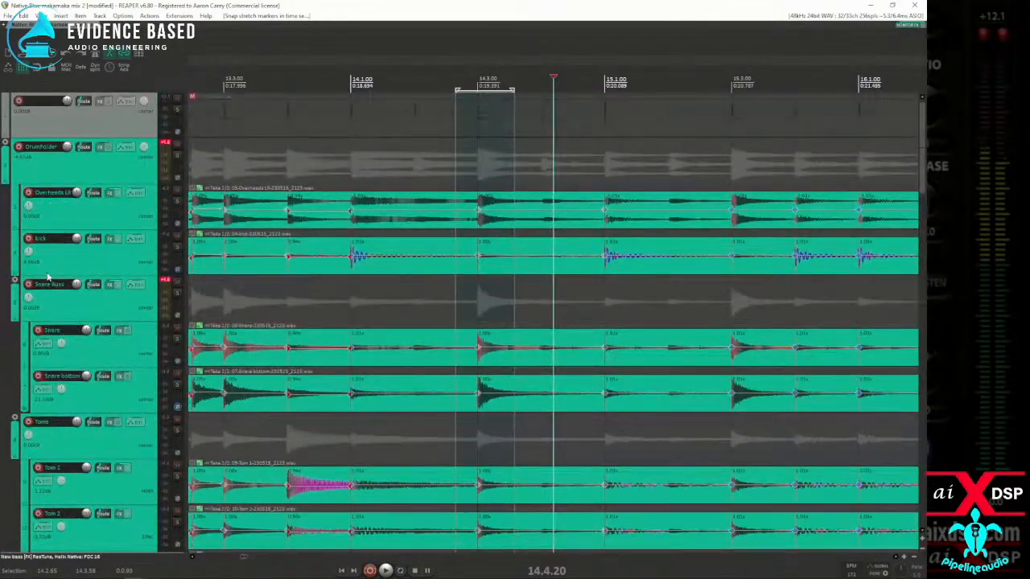
scroll(52, 268, down, 14)
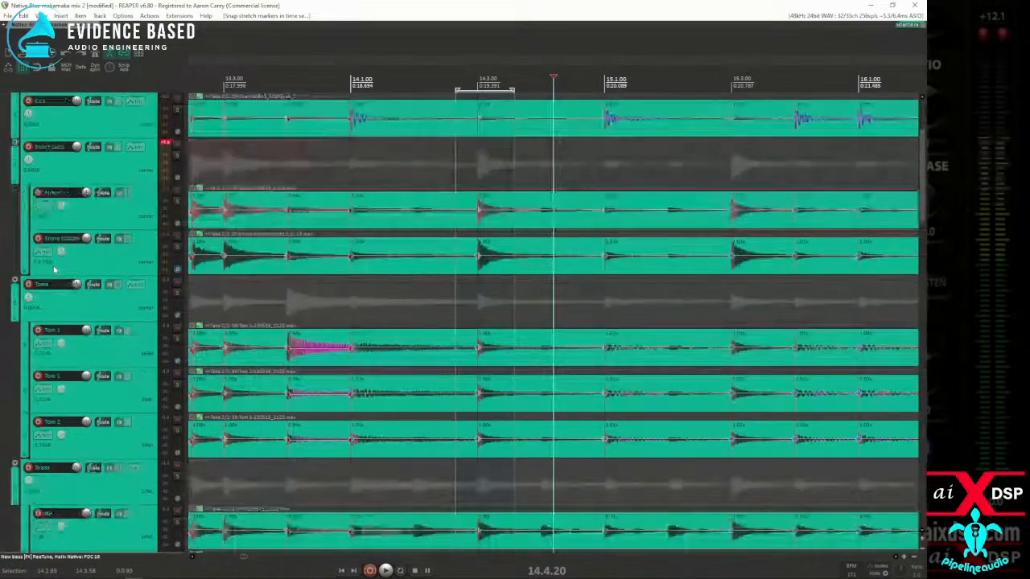
scroll(56, 275, down, 2)
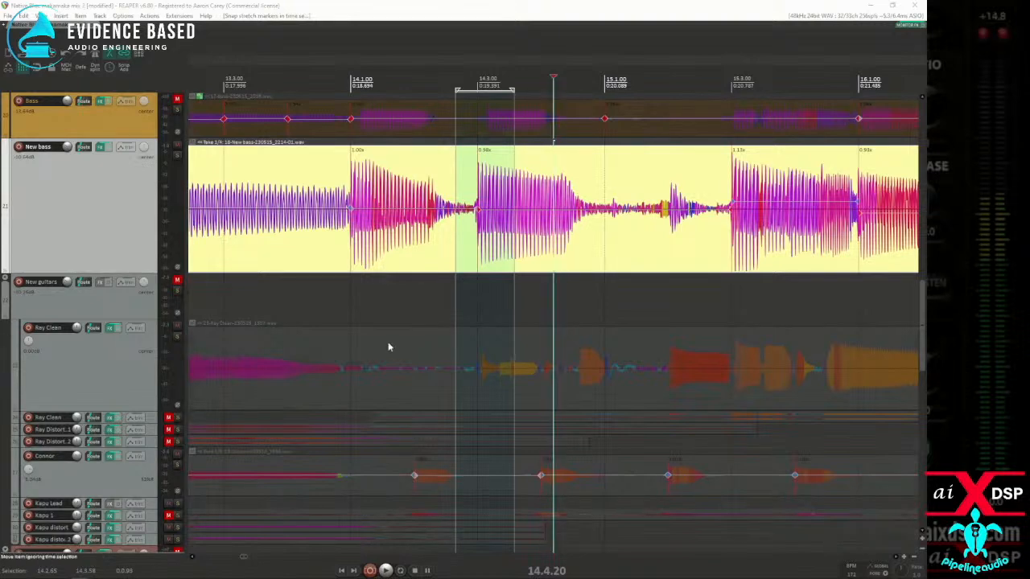
scroll(489, 251, down, 5)
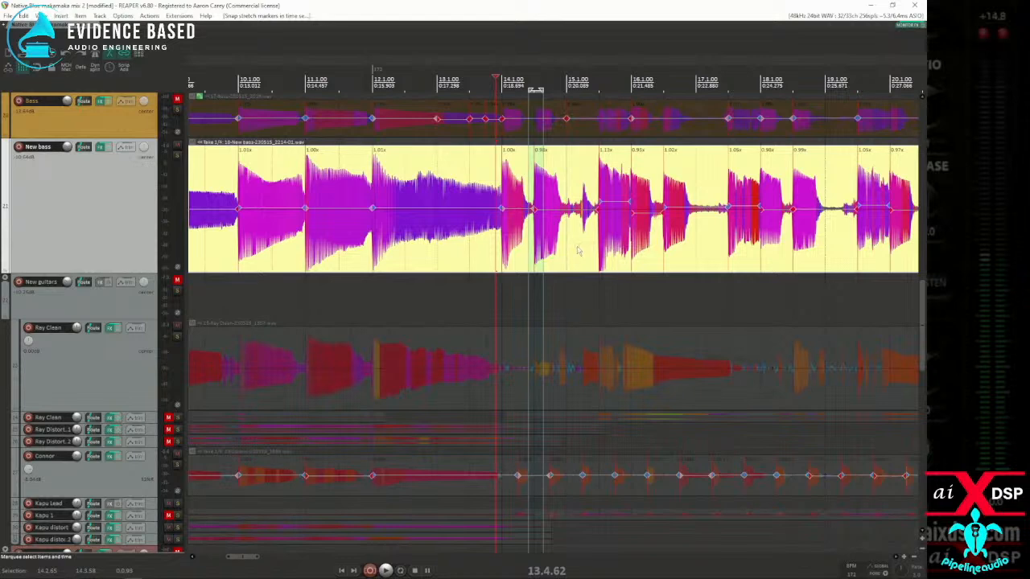
Step: Listen to the New bass going into measure 14 and examine the note attack at 14.1.00 in the waveform
key(space)
key(space)
key(space)
key(space)
click(505, 252)
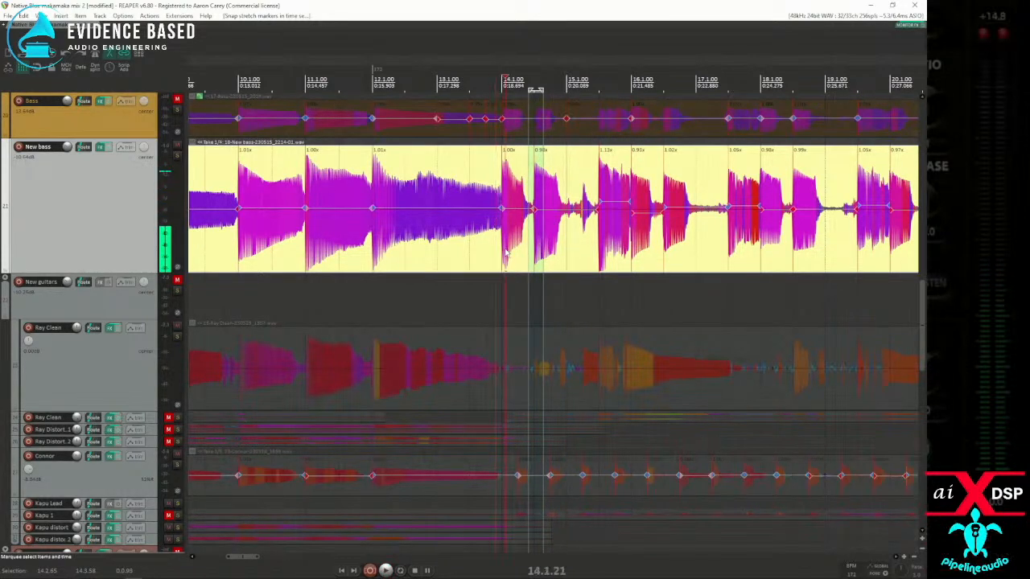
scroll(504, 252, up, 6)
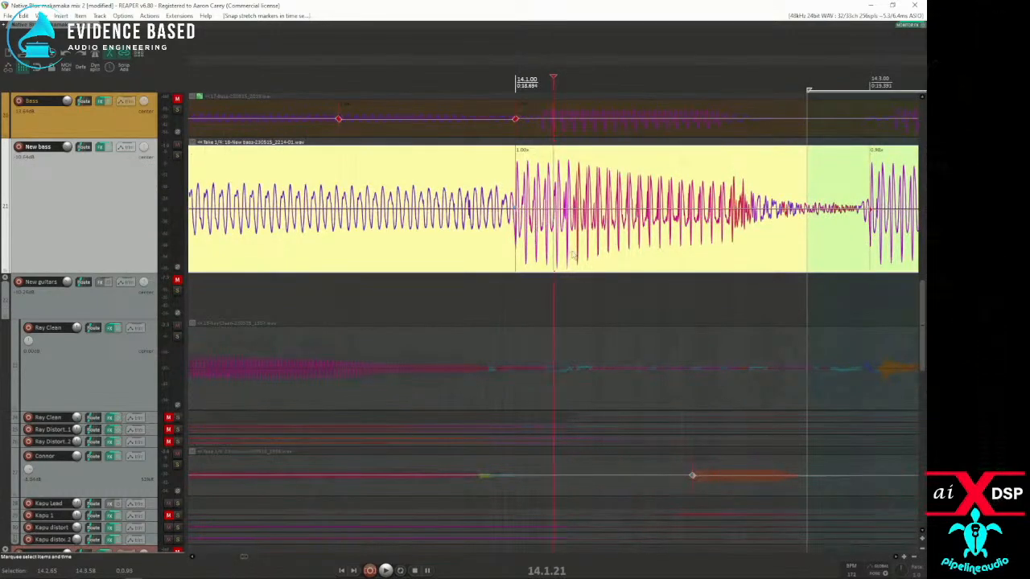
scroll(572, 254, up, 4)
scroll(572, 254, down, 3)
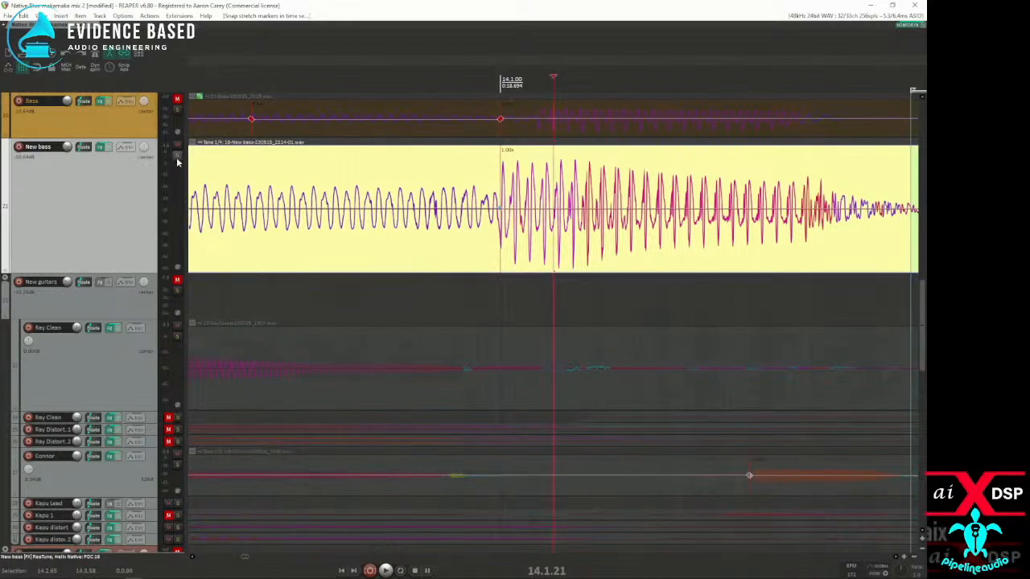
Step: Solo New bass, audition the attack at 14.1.00, and place the edit cursor just before it at 13.4.98
click(493, 228)
key(space)
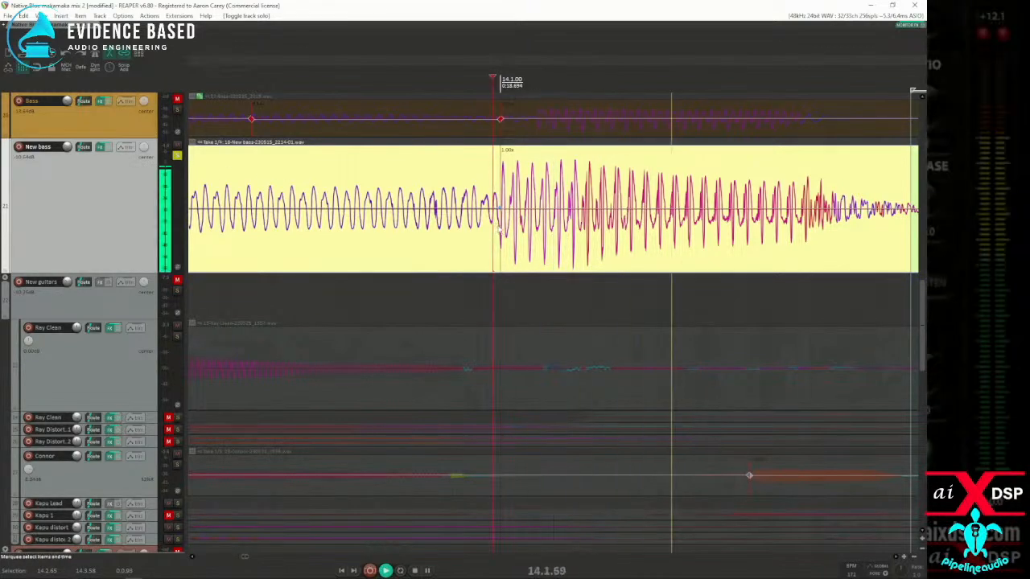
key(space)
key(space)
key(space)
key(space)
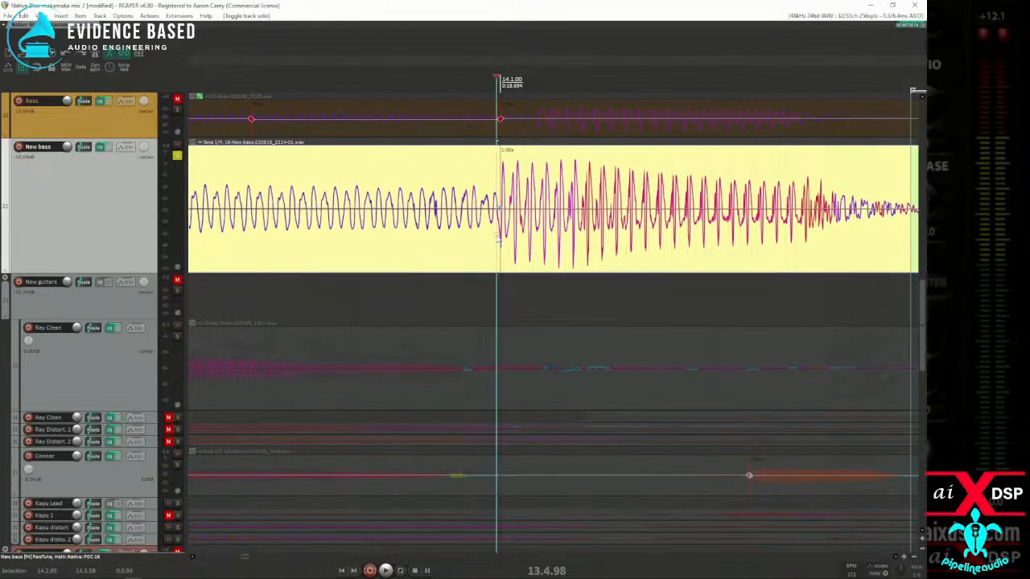
Step: Split the New bass item at 13.4.98 and stretch the later piece from its start edge to a rate of 0.996
key(s)
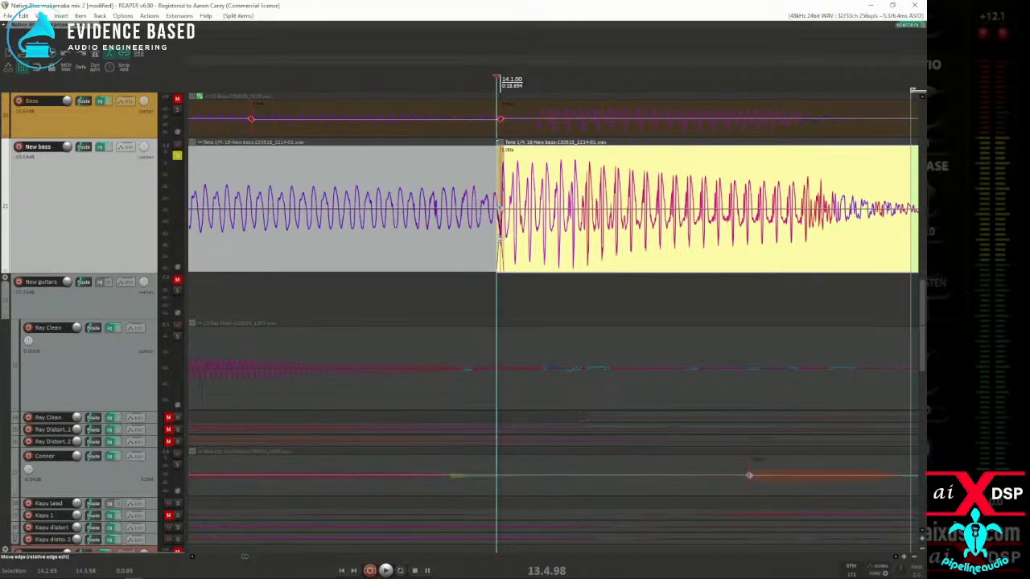
mouse_move(499, 239)
mouse_down()
mouse_move(412, 241)
mouse_move(414, 251)
mouse_move(491, 252)
mouse_up()
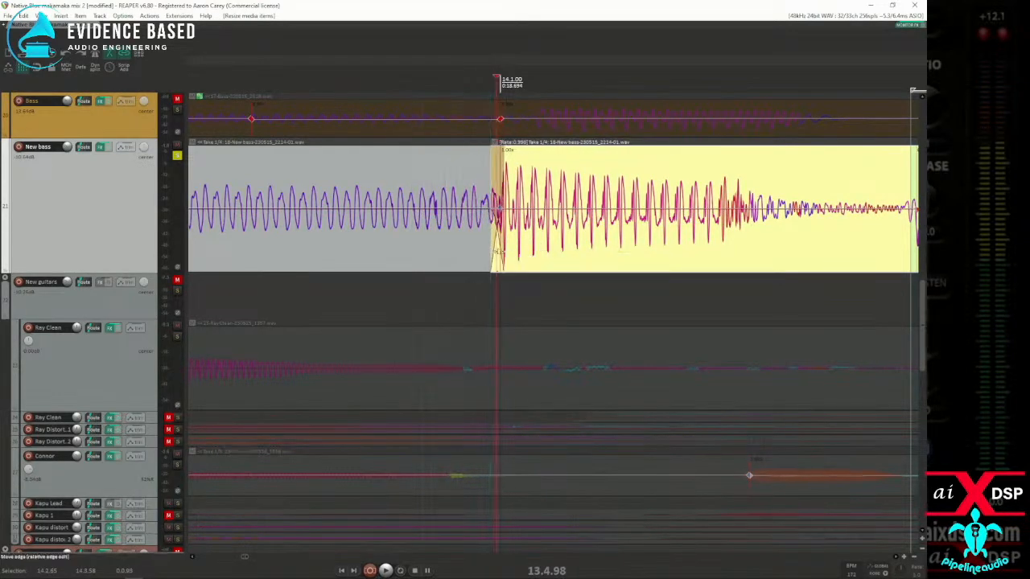
scroll(611, 237, down, 4)
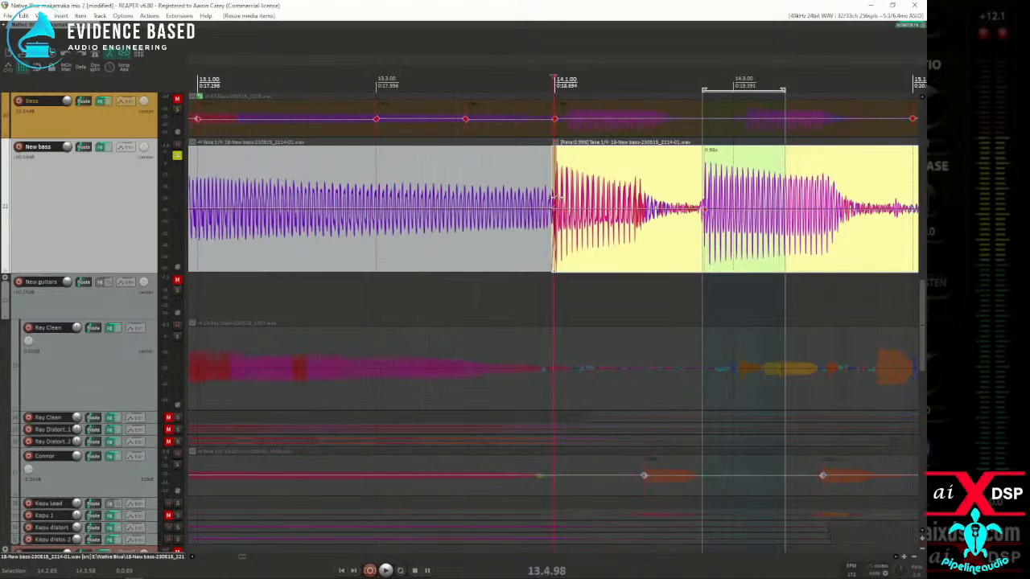
scroll(442, 230, down, 3)
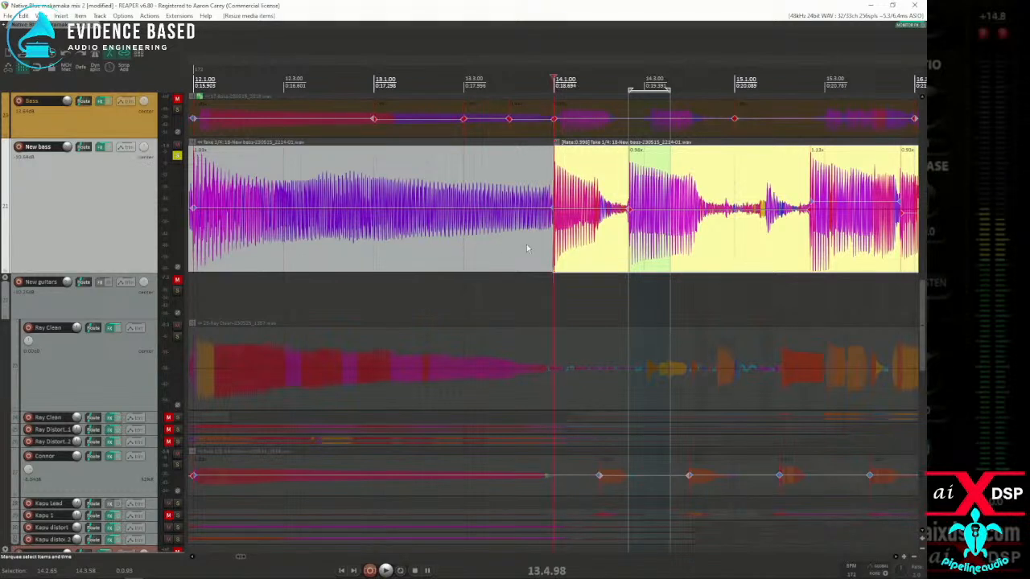
scroll(411, 253, down, 2)
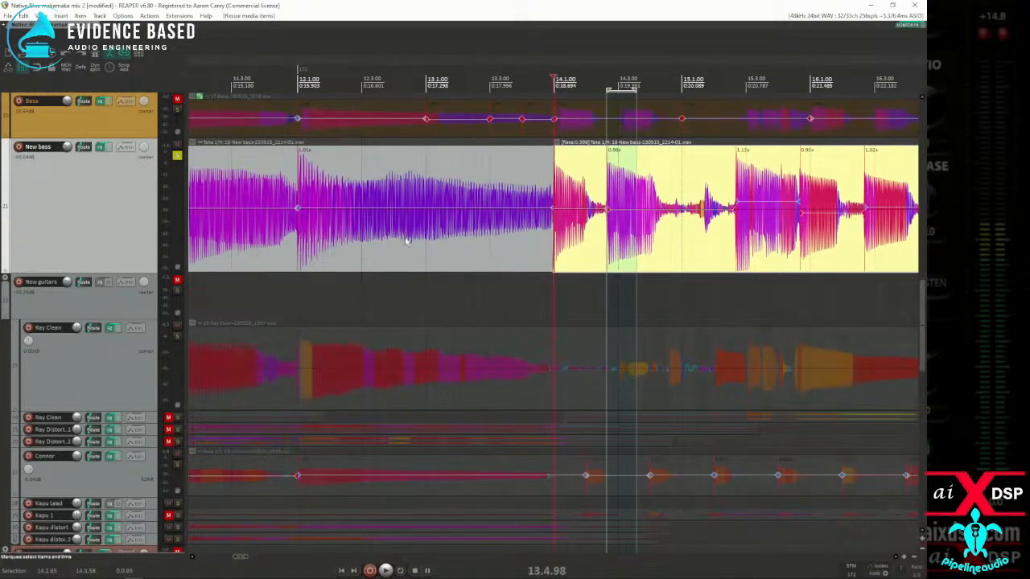
Step: Play back New bass from just before measure 12 to check the transition across the split
click(285, 248)
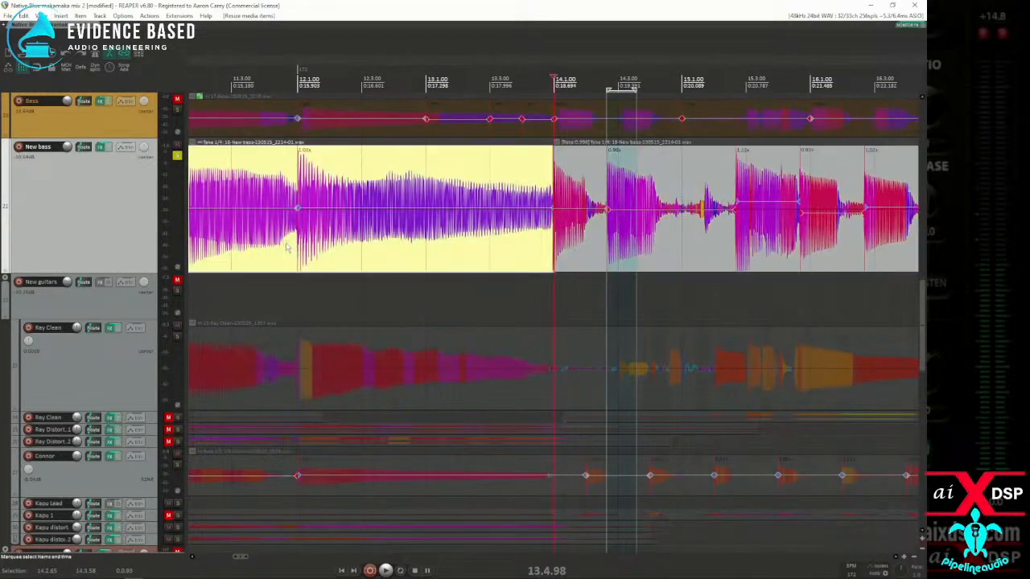
key(space)
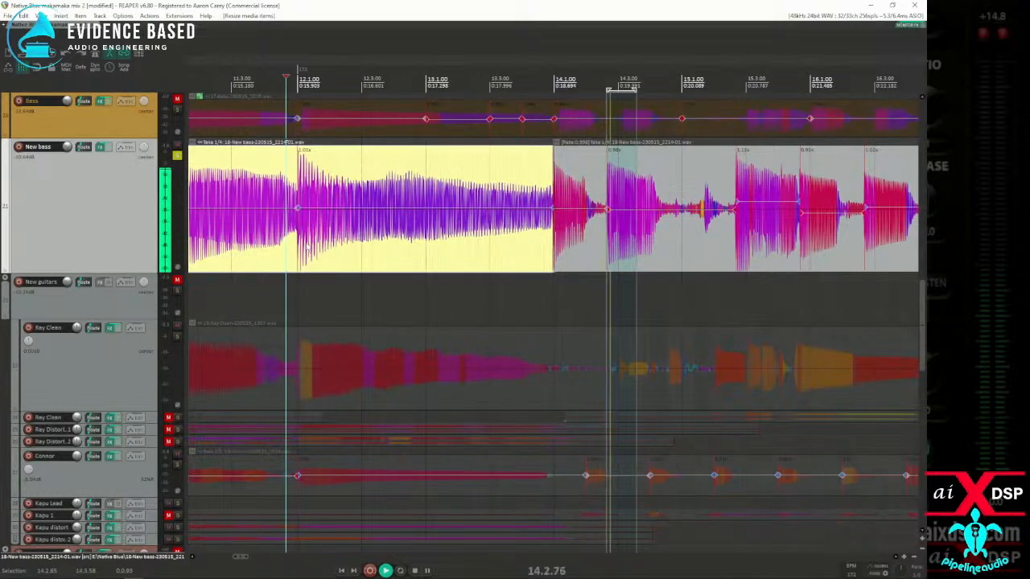
click(528, 234)
key(space)
Step: Set a time selection from 14.2.29 to 14.3.93 and snap the later New bass item's stretch markers inside it to the grid
click(641, 237)
scroll(641, 237, up, 4)
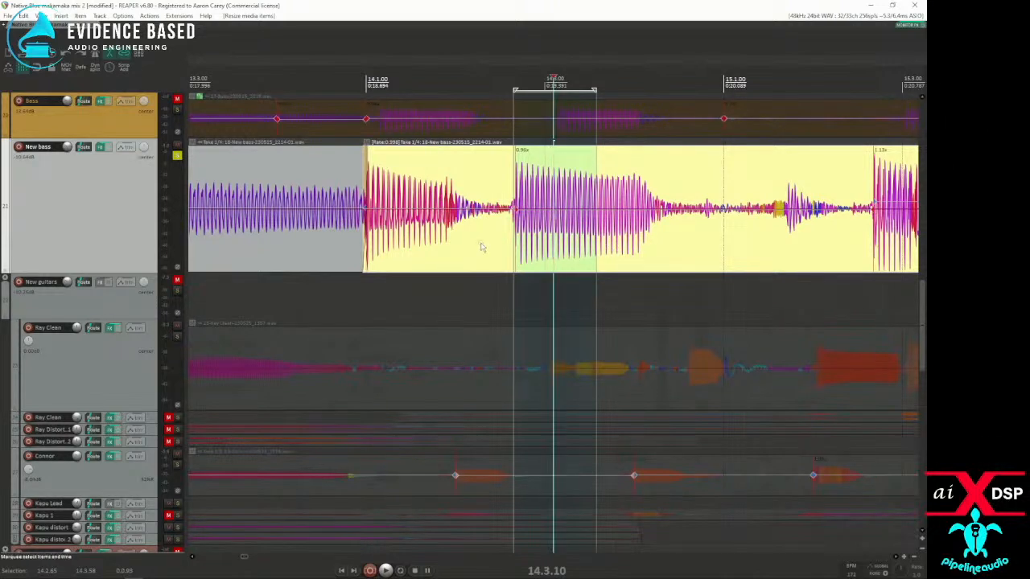
drag(482, 250, 628, 246)
key(q)
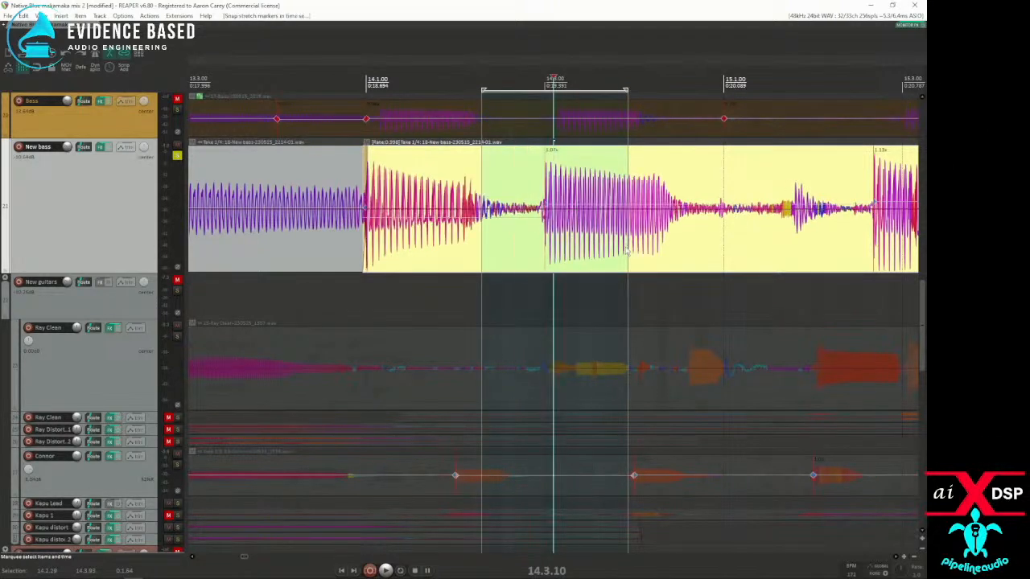
Step: Unsolo New bass and play it with the mix from just before measure 12 into measure 16
scroll(616, 247, down, 5)
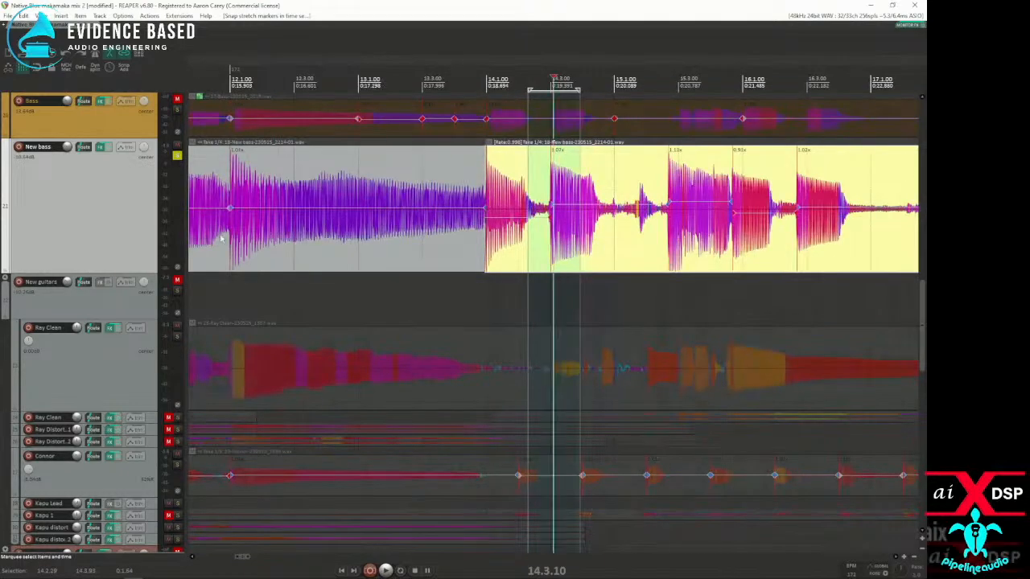
click(233, 236)
key(space)
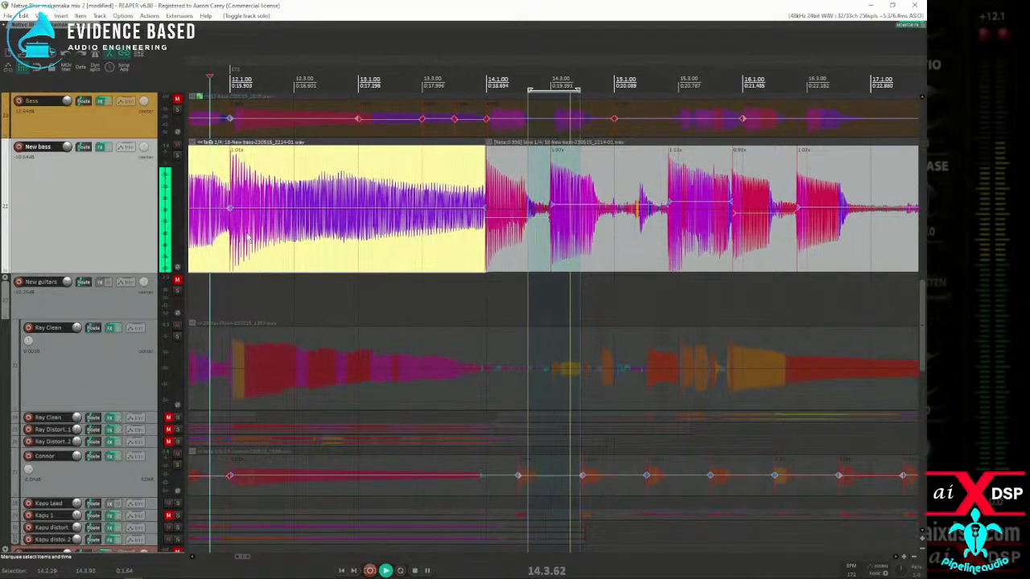
click(710, 247)
key(space)
Step: Adjust the New bass stretch marker near 15.3.00 and snap the markers in a time selection from there to 24.4.90
click(711, 248)
scroll(700, 251, down, 5)
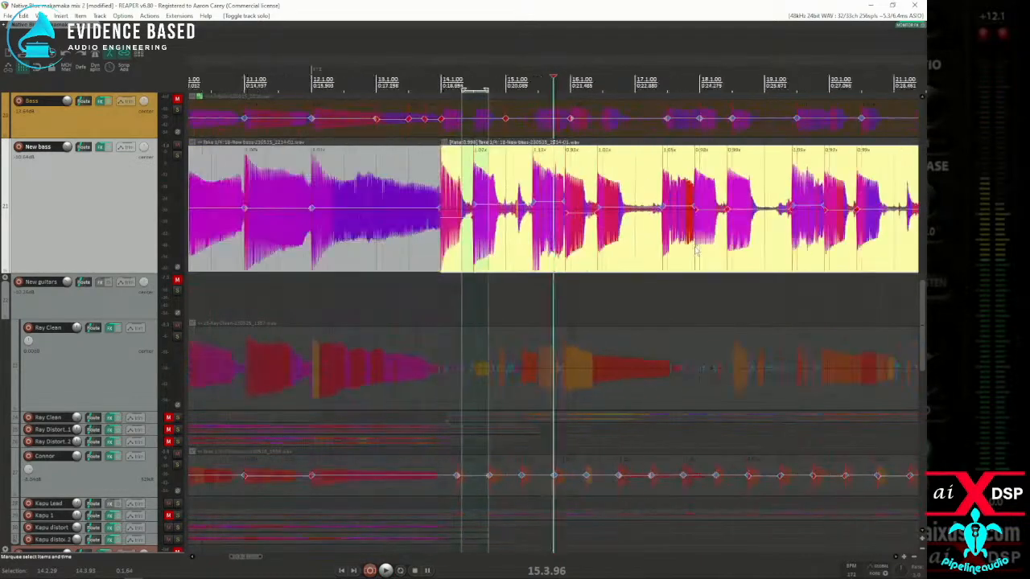
scroll(691, 254, down, 4)
click(418, 243)
scroll(442, 246, up, 4)
scroll(457, 245, up, 3)
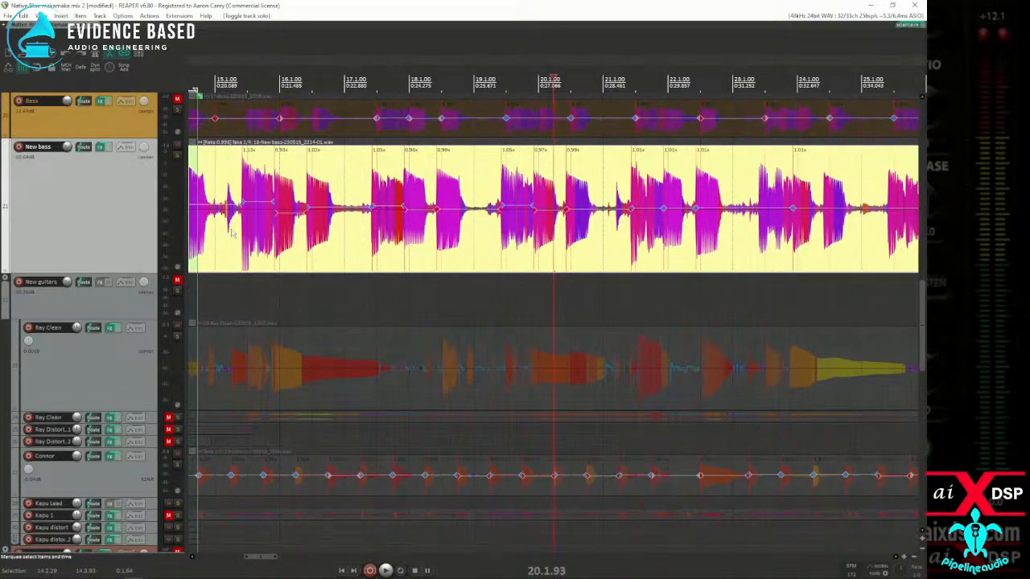
scroll(241, 235, down, 2)
click(320, 235)
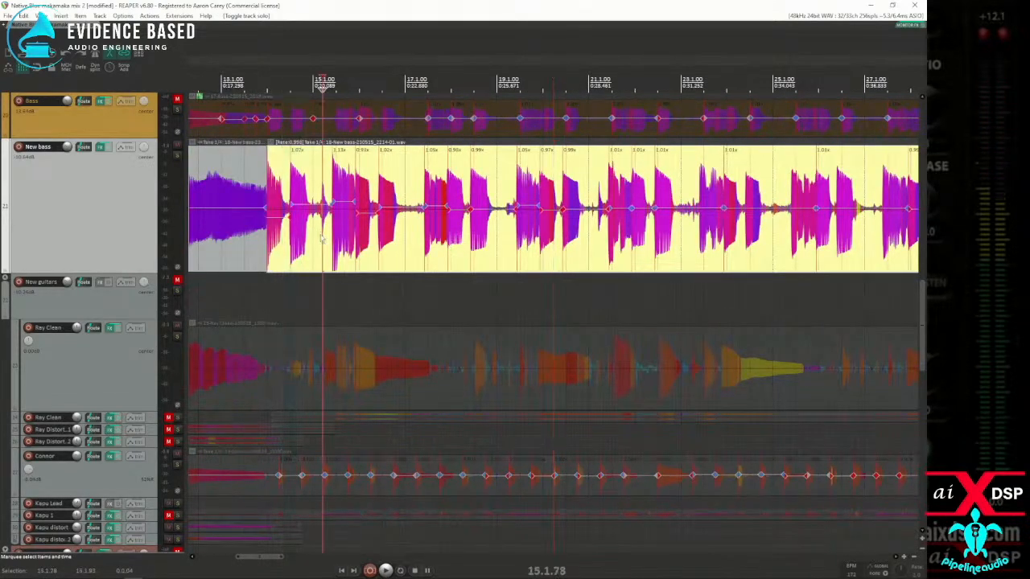
scroll(519, 207, up, 3)
mouse_move(574, 204)
mouse_down()
mouse_move(639, 225)
mouse_move(926, 248)
mouse_move(926, 233)
mouse_move(809, 241)
mouse_move(829, 242)
mouse_up()
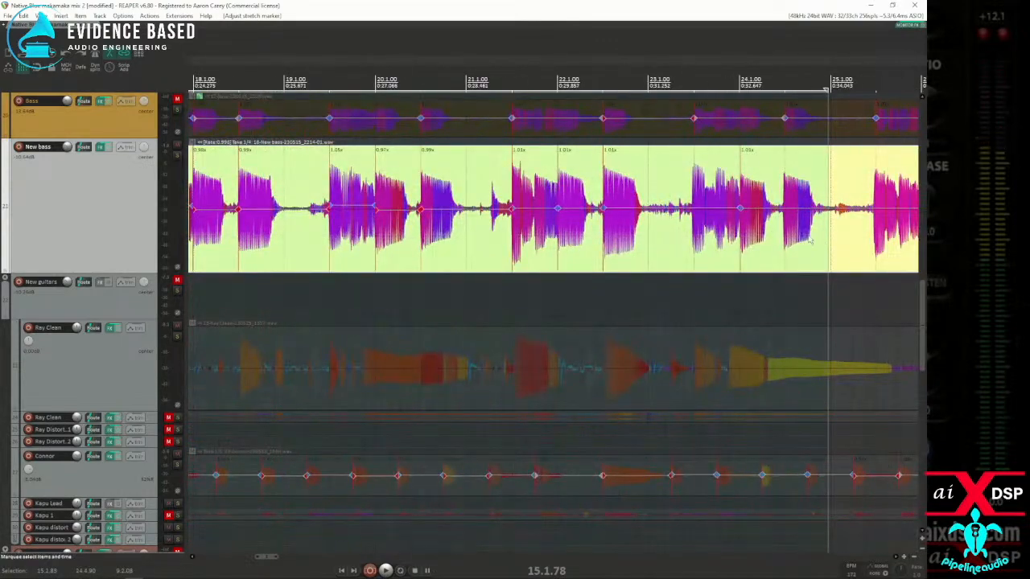
scroll(828, 241, down, 5)
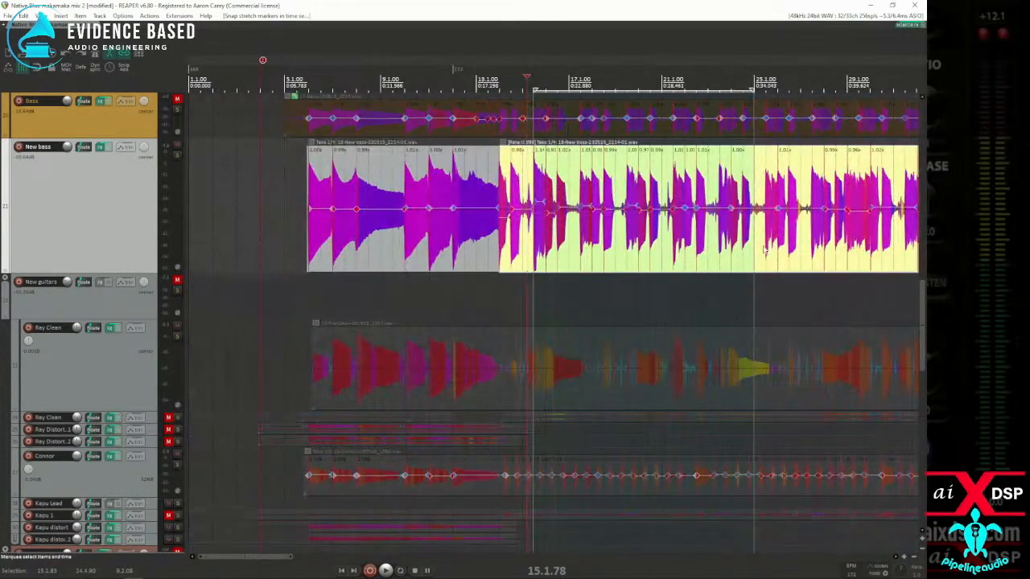
Step: Set a time selection from 25.1.74 to 51.3.82 and snap the New bass stretch markers inside it to the grid
drag(760, 254, 787, 225)
scroll(517, 221, down, 3)
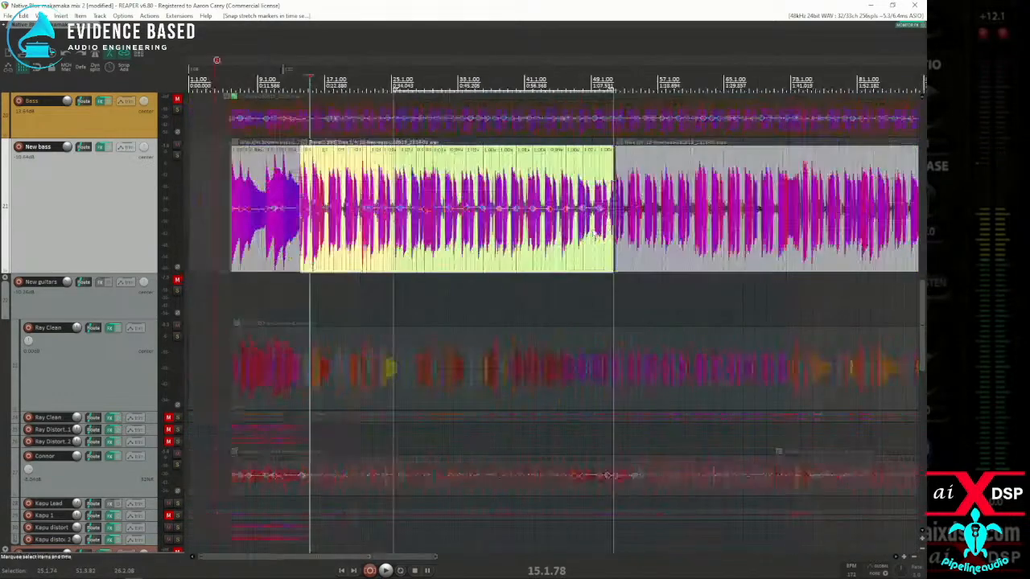
Step: Play back the mix from 12.2.31 to past measure 62 to check the New bass timing
click(282, 250)
key(space)
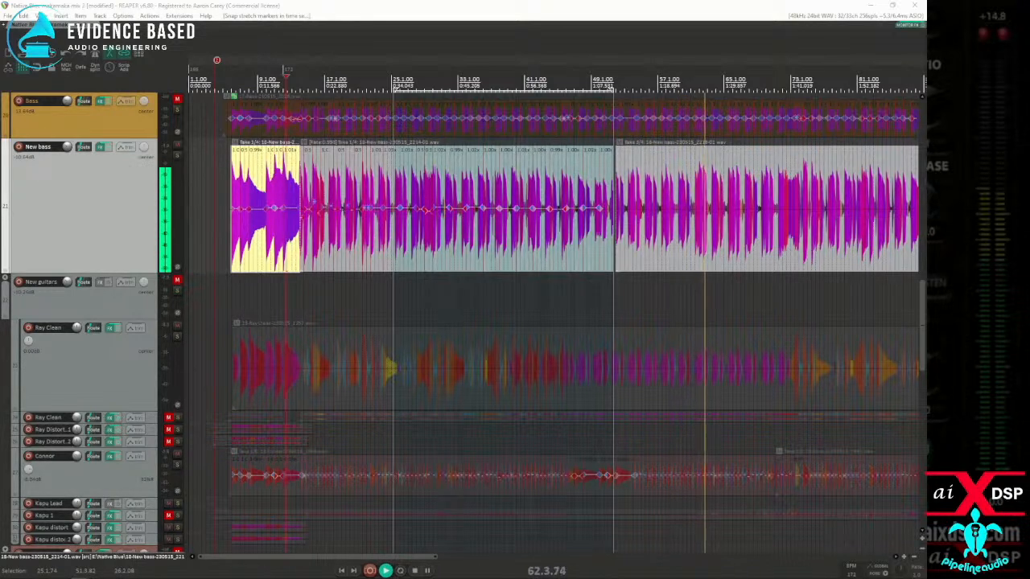
key(space)
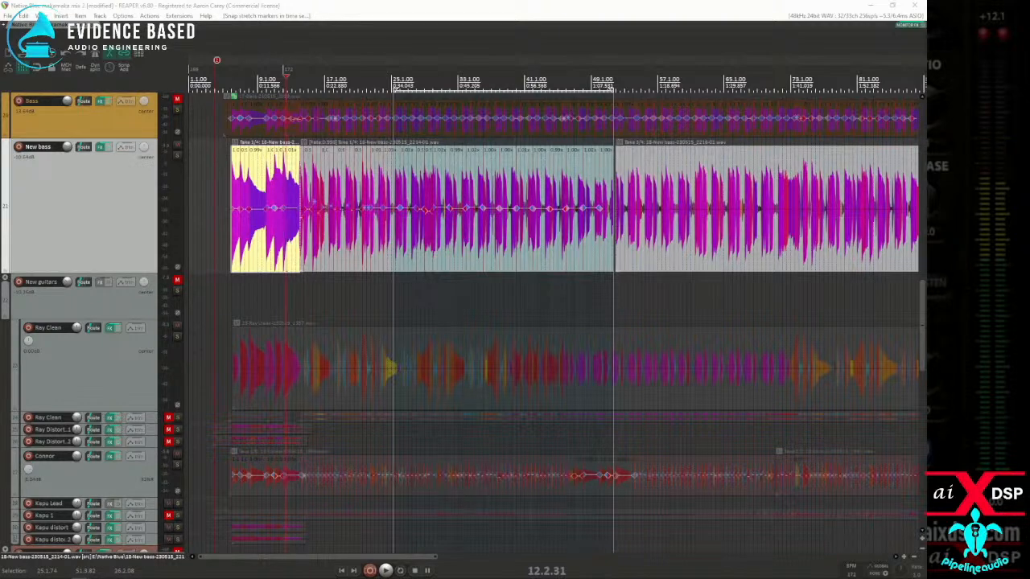
Step: Switch to the browser and look through the Line 6 CustomTone search results for reggae Helix patches
drag(925, 160, 64, 51)
scroll(230, 228, down, 3)
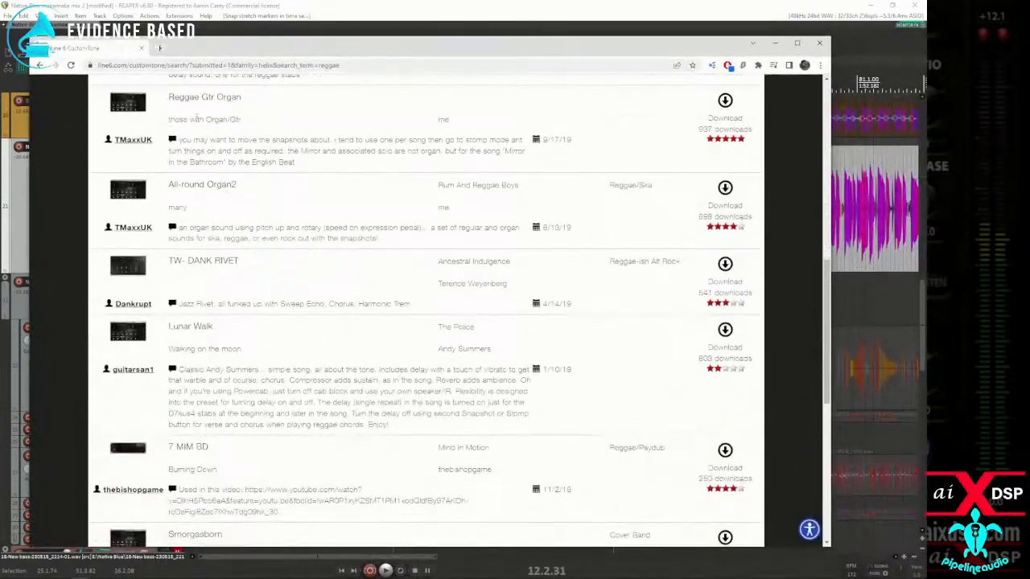
scroll(195, 119, up, 2)
scroll(213, 221, down, 2)
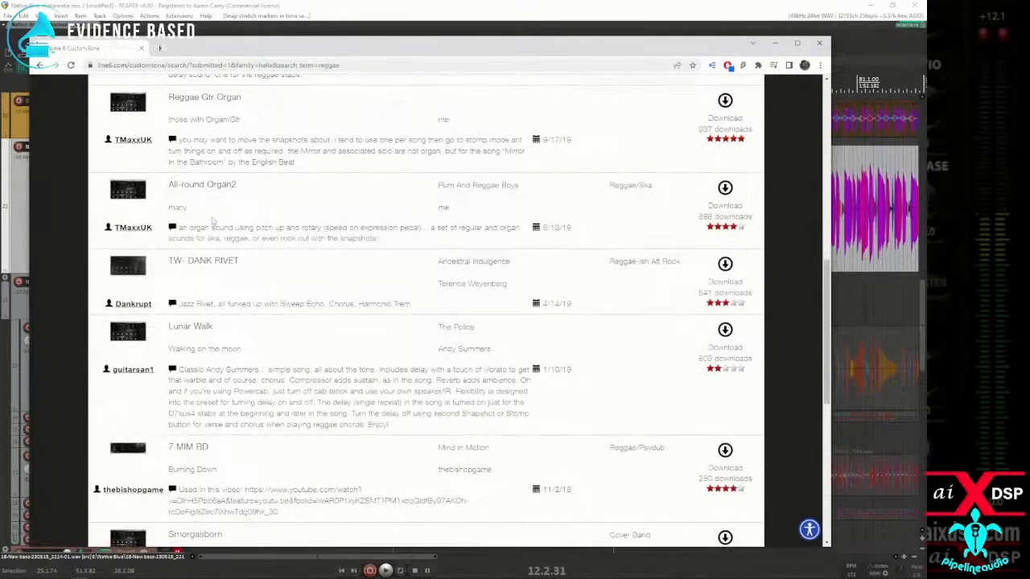
scroll(208, 212, down, 2)
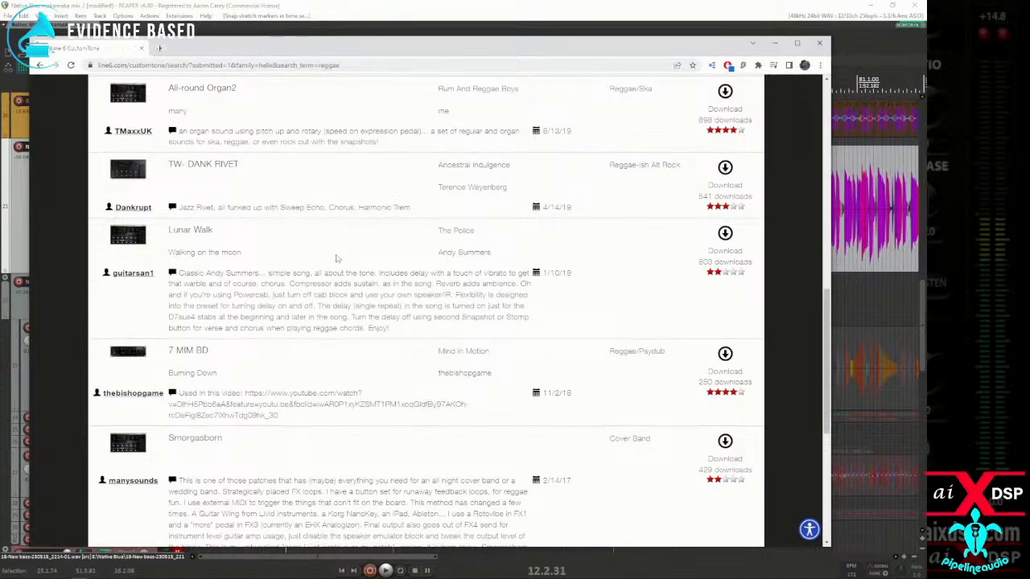
scroll(302, 267, down, 2)
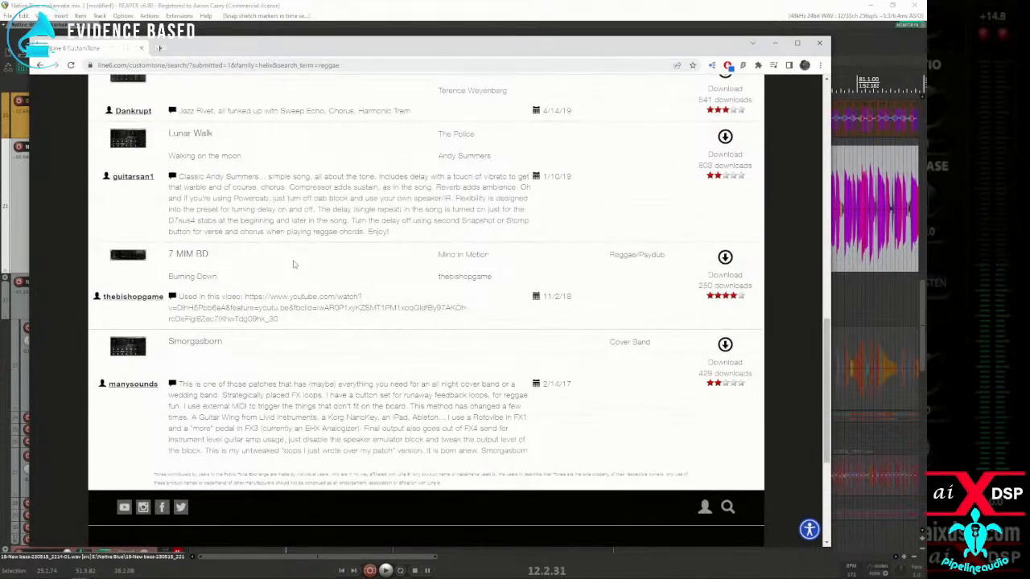
scroll(293, 264, down, 3)
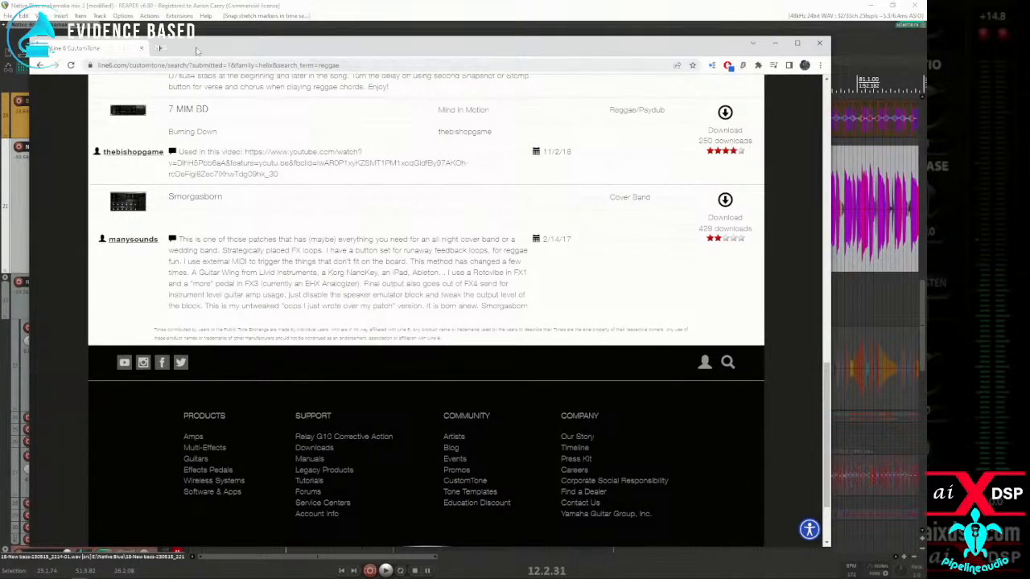
Step: Close the CustomTone search page, return to REAPER and play back the New bass from the start of its first item
click(140, 49)
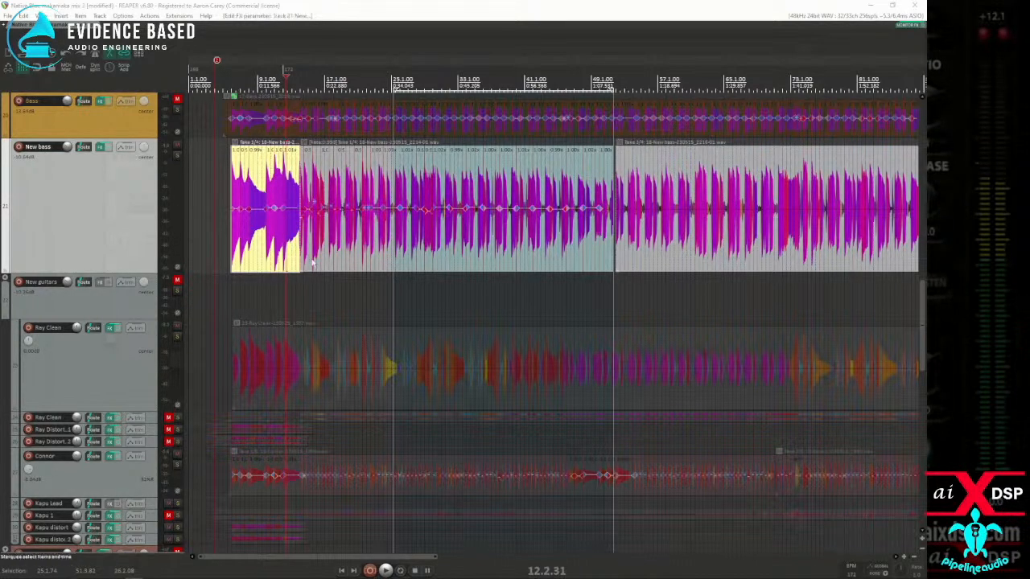
click(228, 249)
key(space)
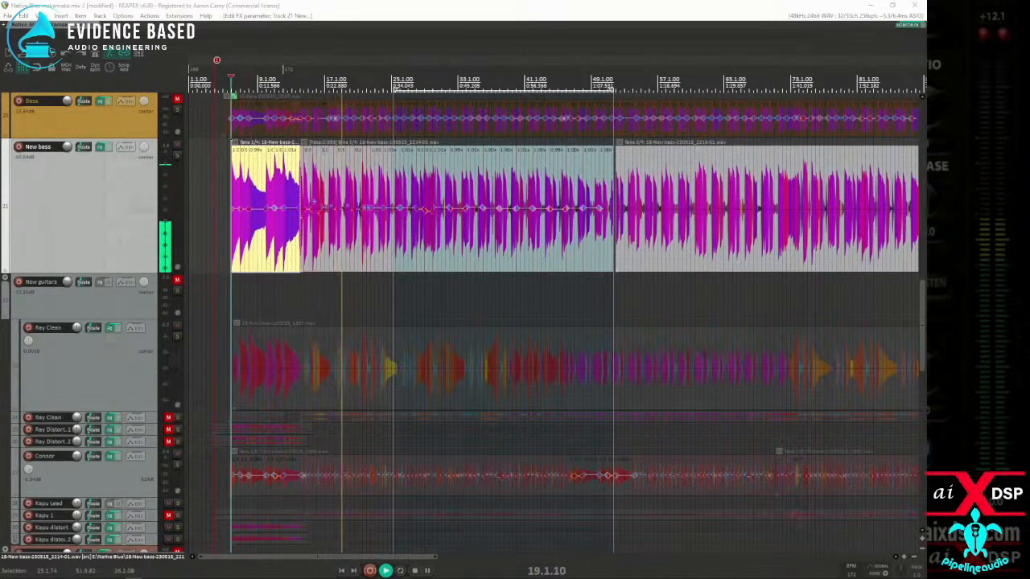
Step: Review the amp, cab, compressor and EQ blocks of New bass's Helix Native preset and set the Cali Q Graphic 240 Hz band to -1.6 dB
drag(0, 109, 530, 103)
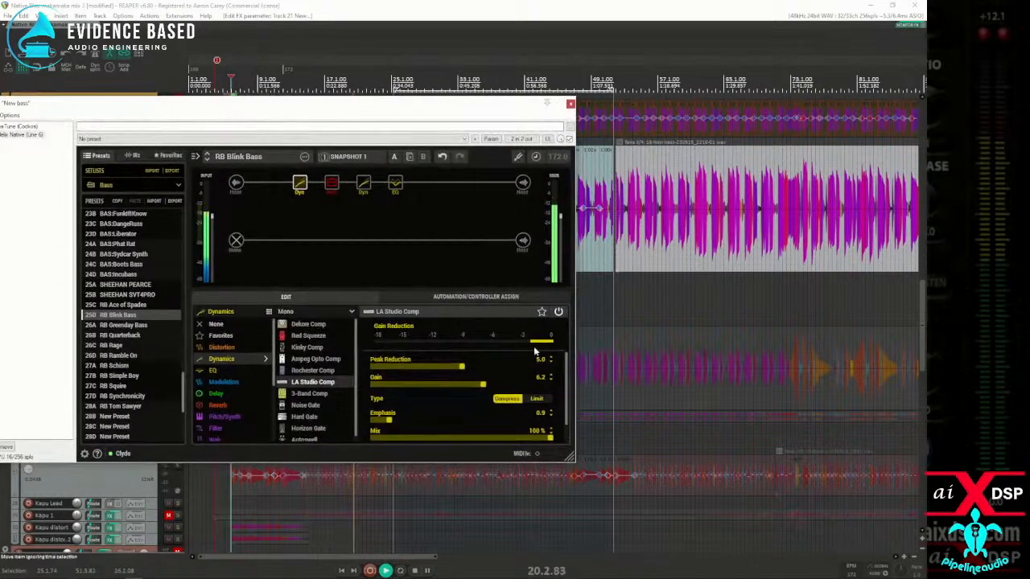
click(331, 182)
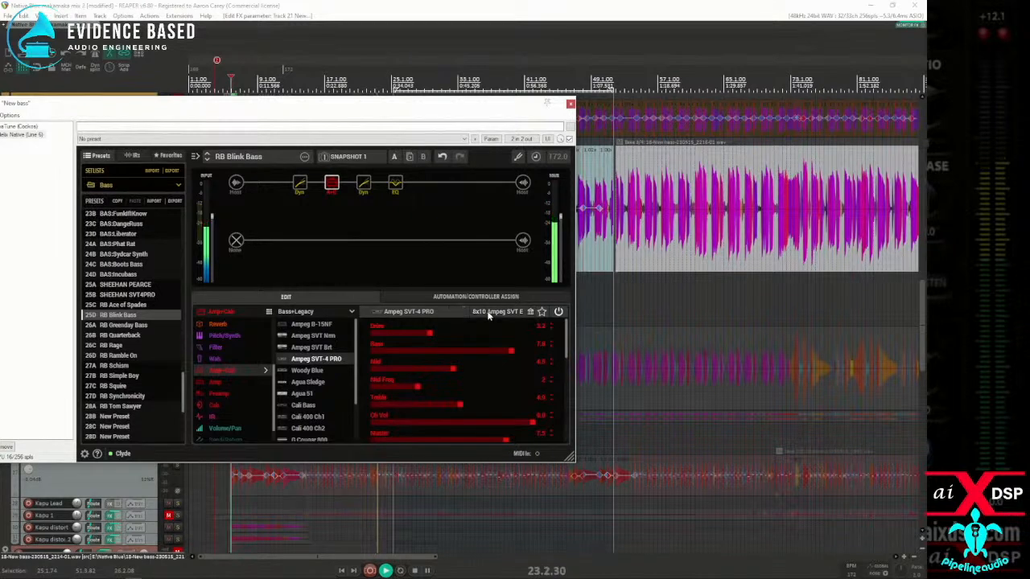
click(488, 313)
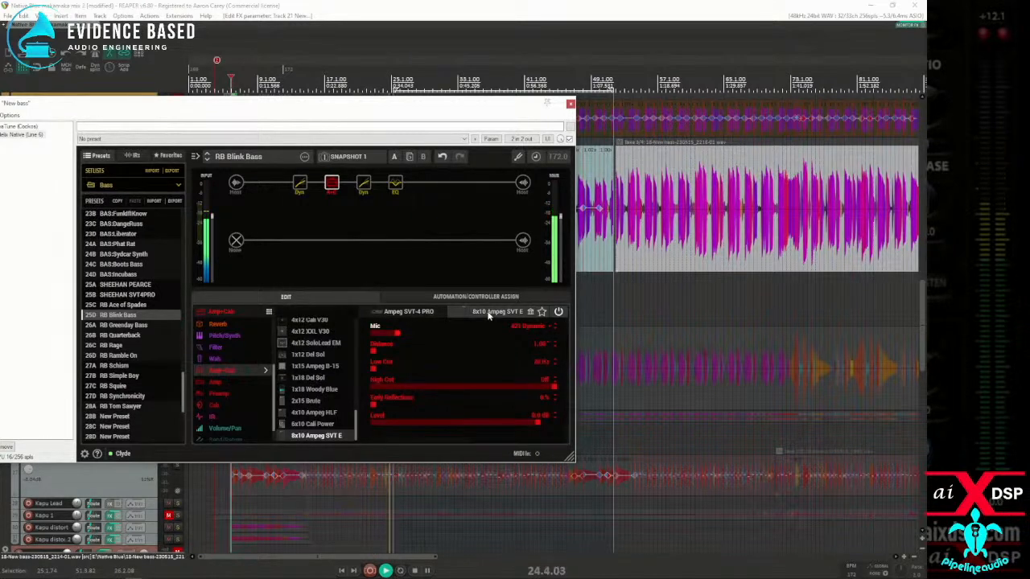
click(363, 185)
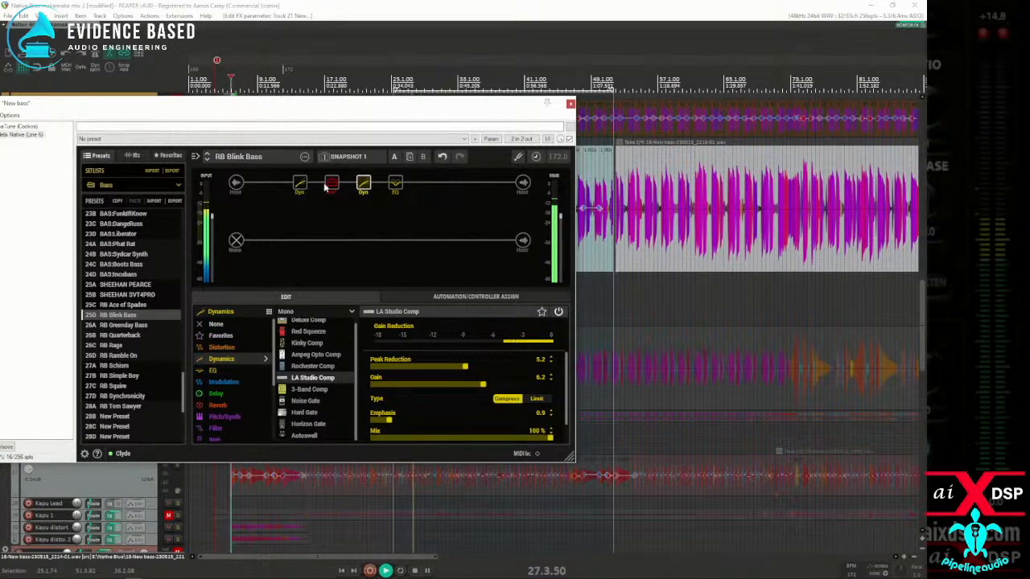
click(395, 184)
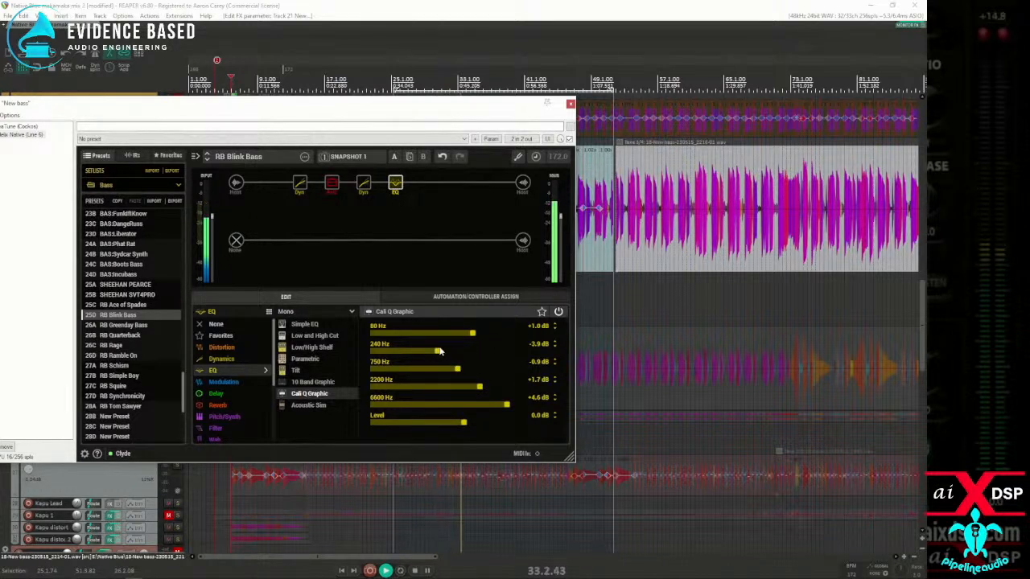
drag(438, 353, 449, 354)
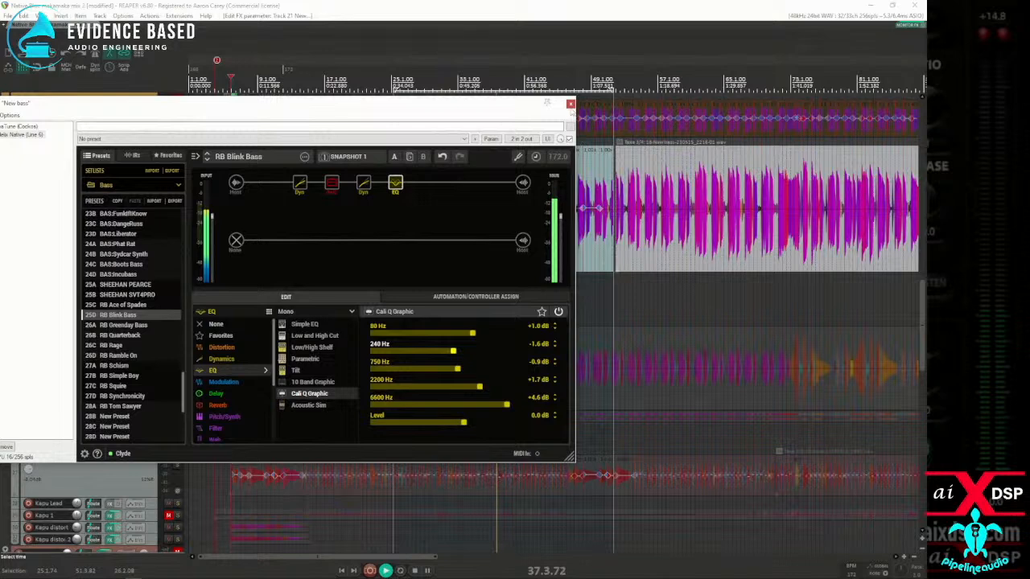
click(570, 103)
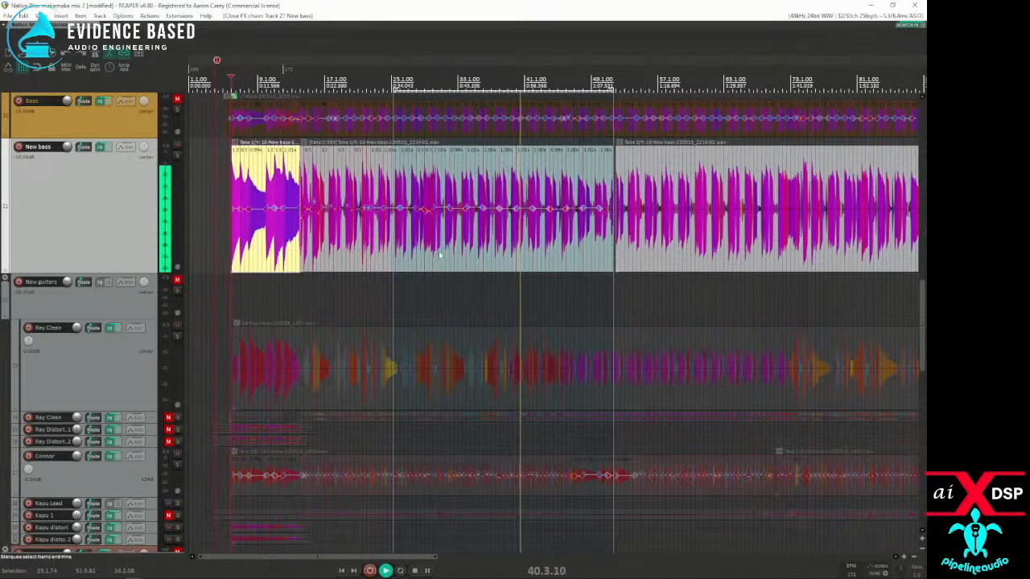
Step: Play back the New bass from just before measure 14 and inspect its note timing up to around 22.3.46
key(space)
click(355, 263)
scroll(359, 264, up, 4)
scroll(359, 264, up, 3)
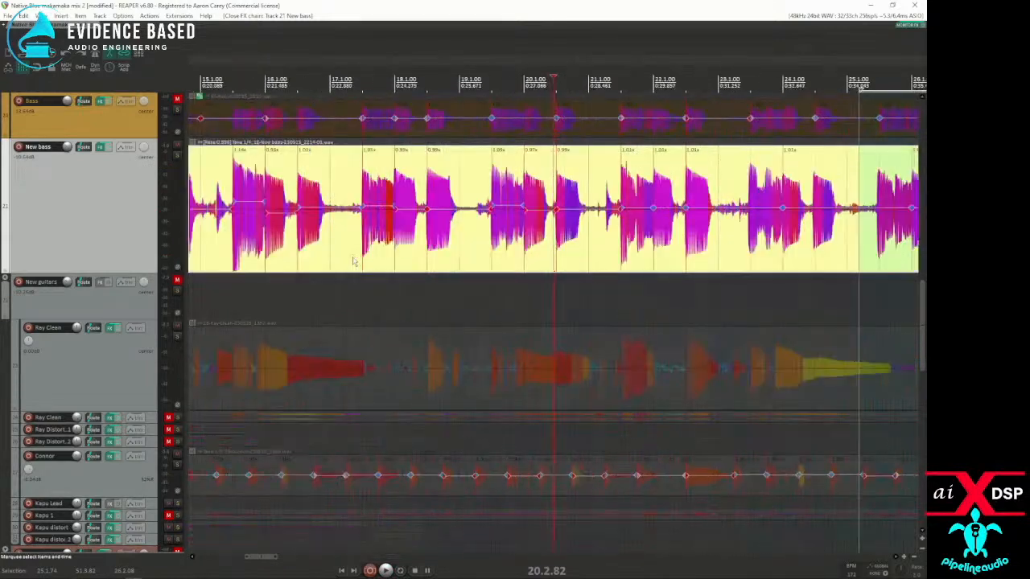
click(251, 251)
key(space)
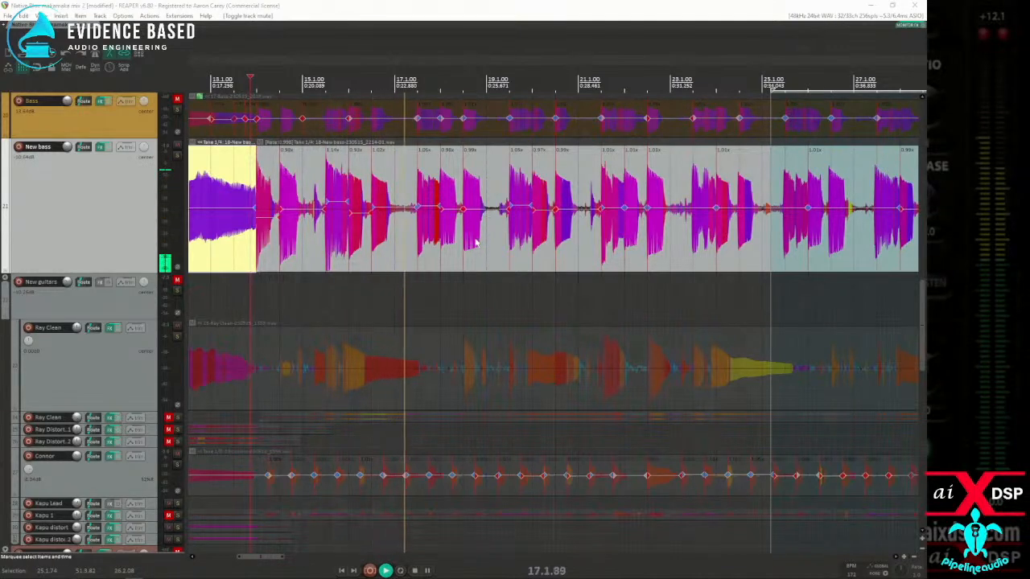
click(442, 256)
scroll(443, 256, up, 3)
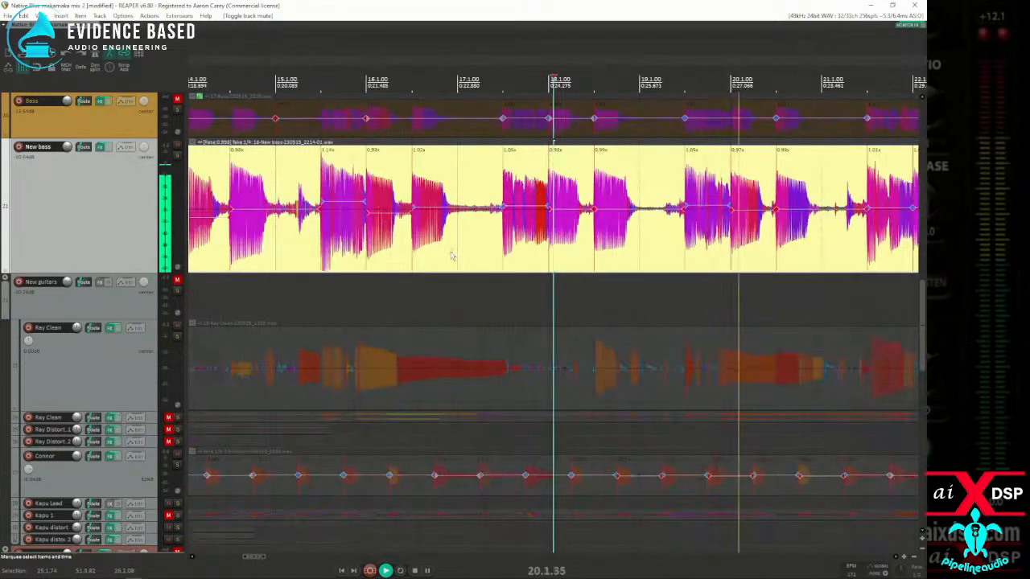
scroll(442, 256, down, 3)
scroll(535, 264, up, 3)
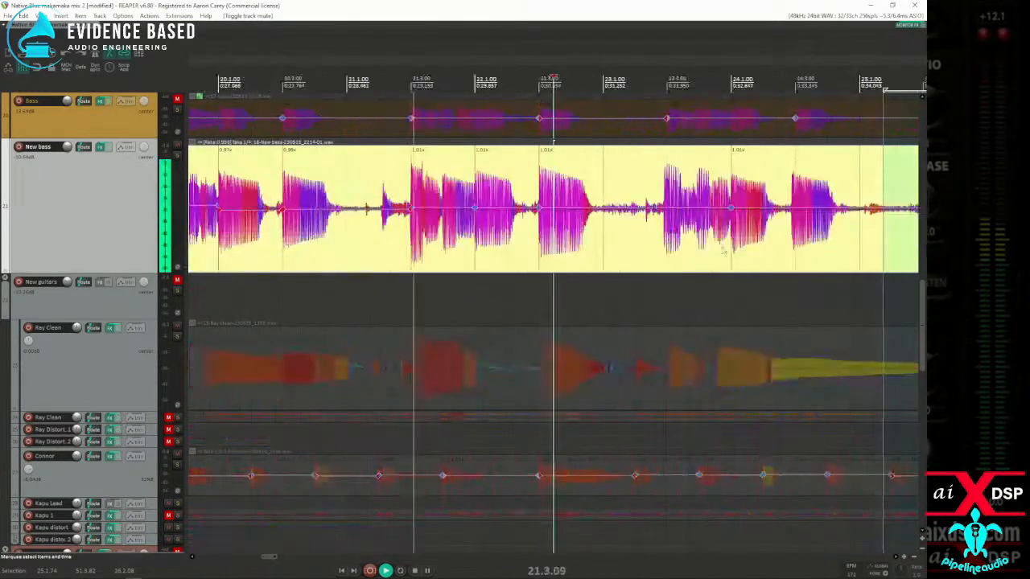
scroll(535, 264, down, 2)
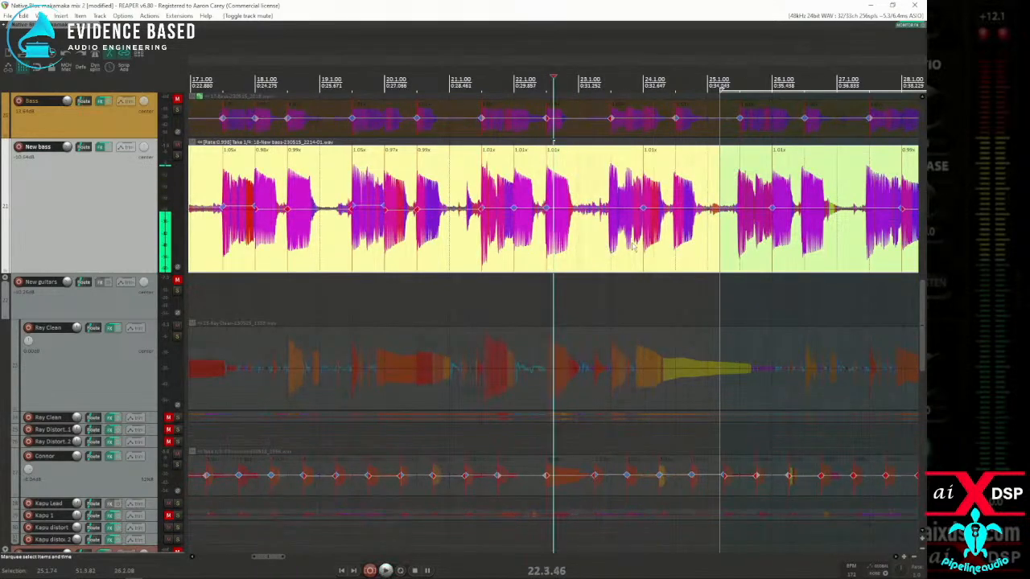
Step: Add the missing stretch markers at the New bass note onsets from 23.2.91 through 28.2.85
scroll(547, 254, up, 3)
click(472, 251)
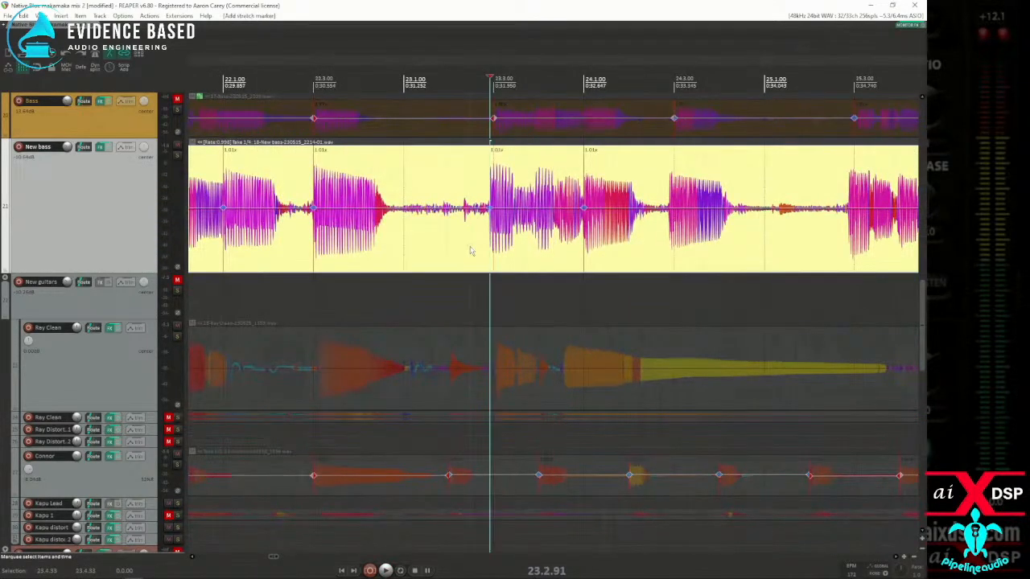
scroll(470, 254, down, 2)
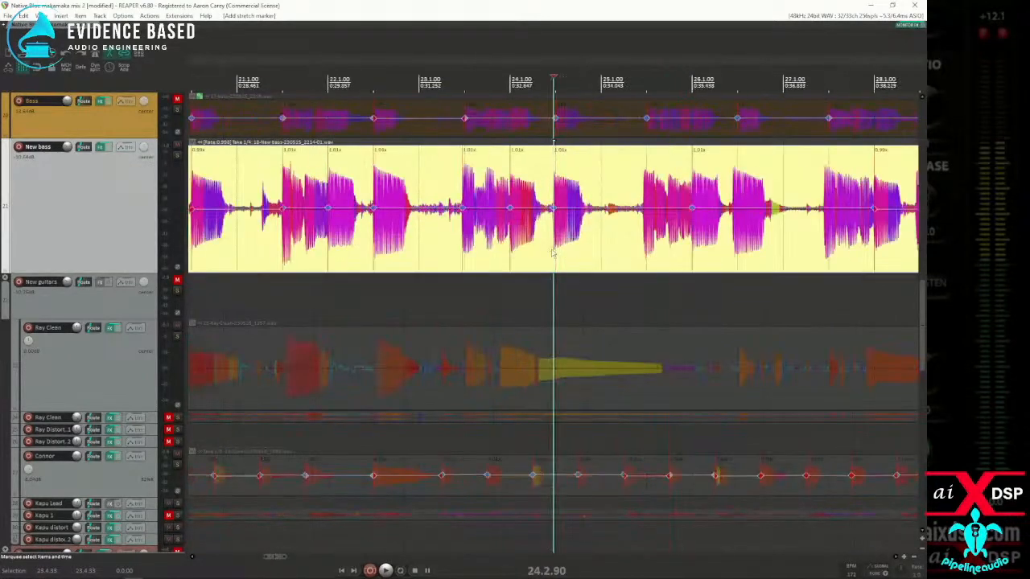
click(624, 246)
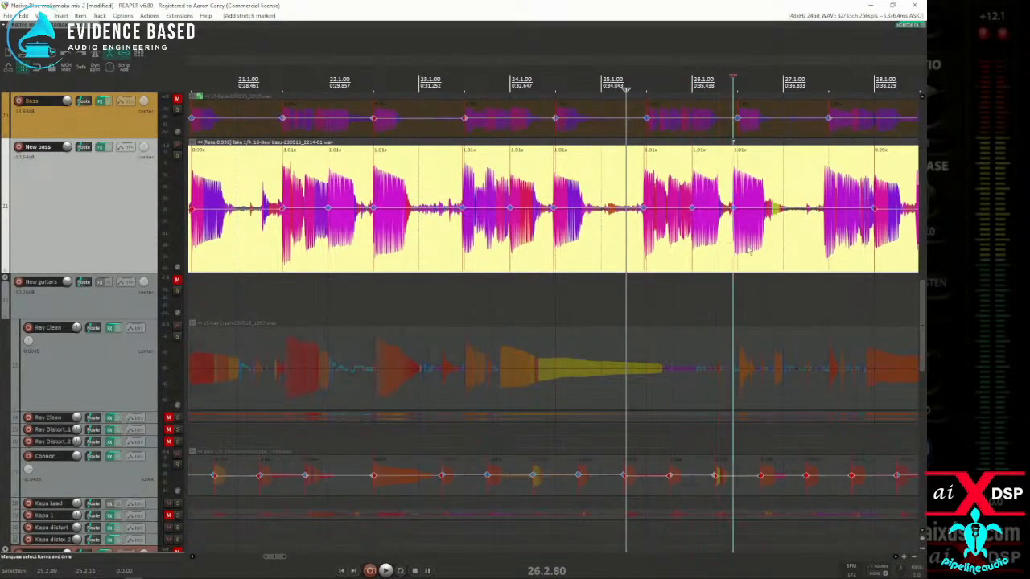
scroll(804, 250, up, 1)
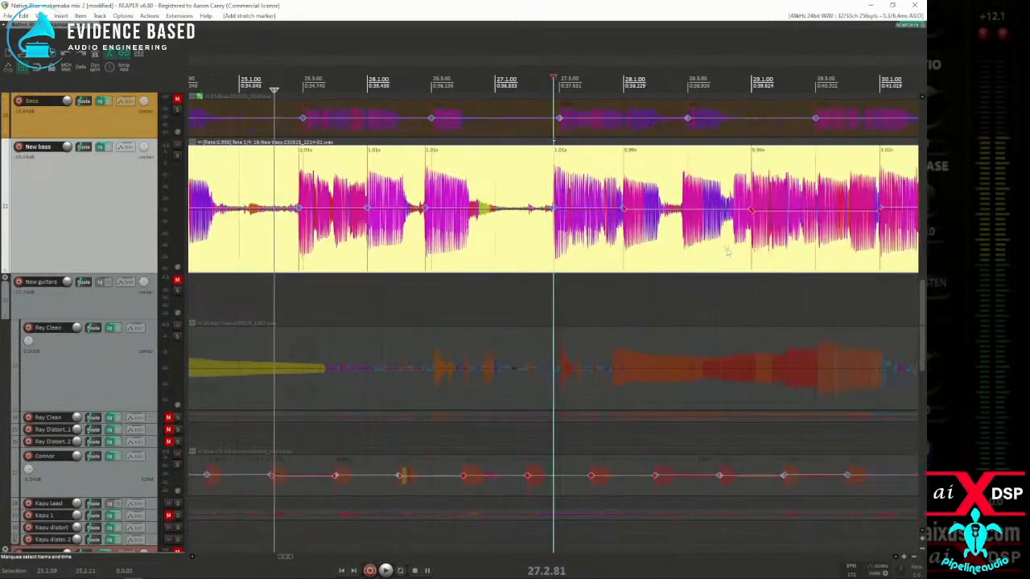
click(657, 248)
key(Tab)
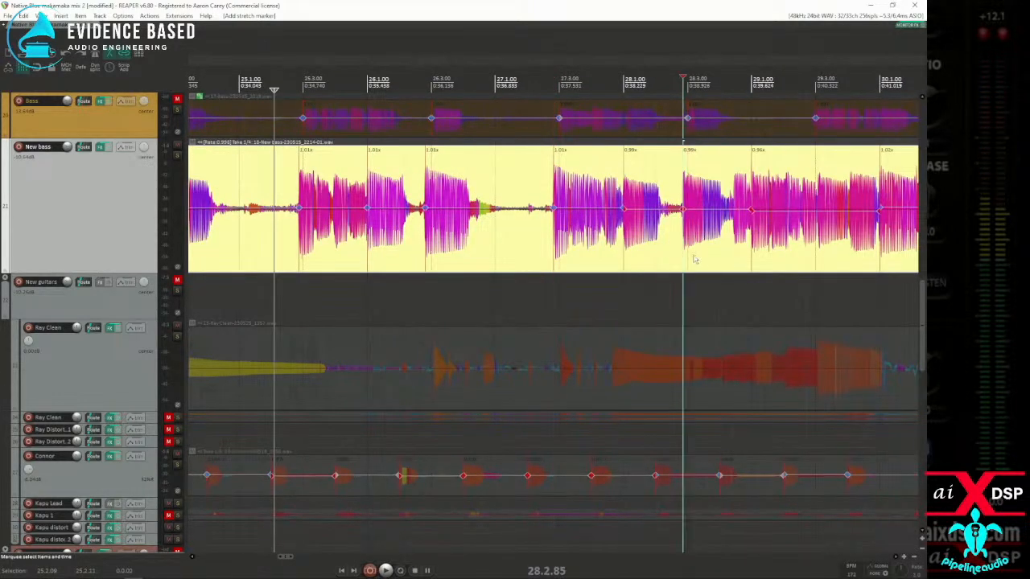
Step: Set a time selection from 21.2.08 to 30.2.43 and snap the New bass stretch markers inside it to the grid
scroll(292, 249, down, 2)
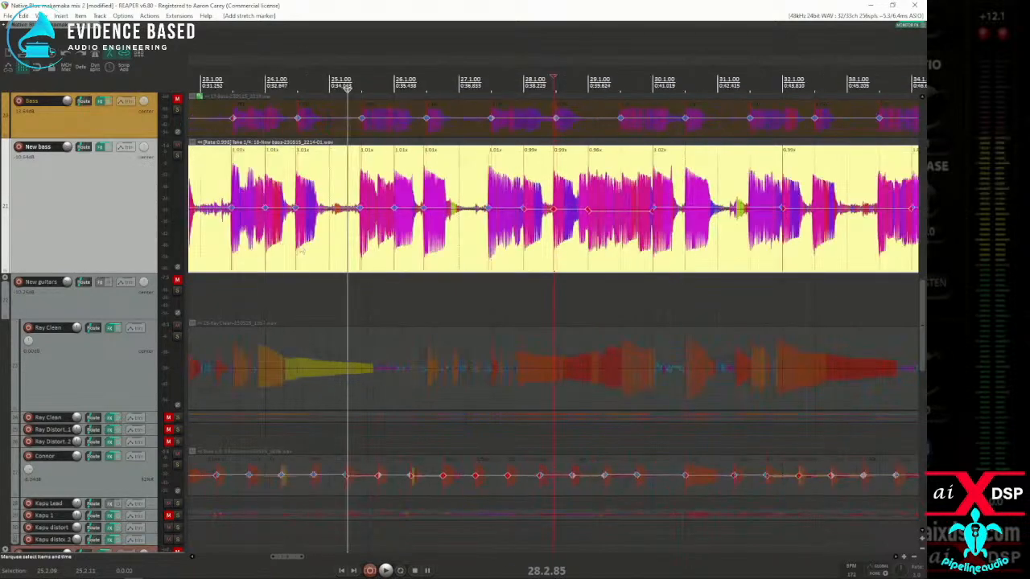
scroll(231, 242, down, 1)
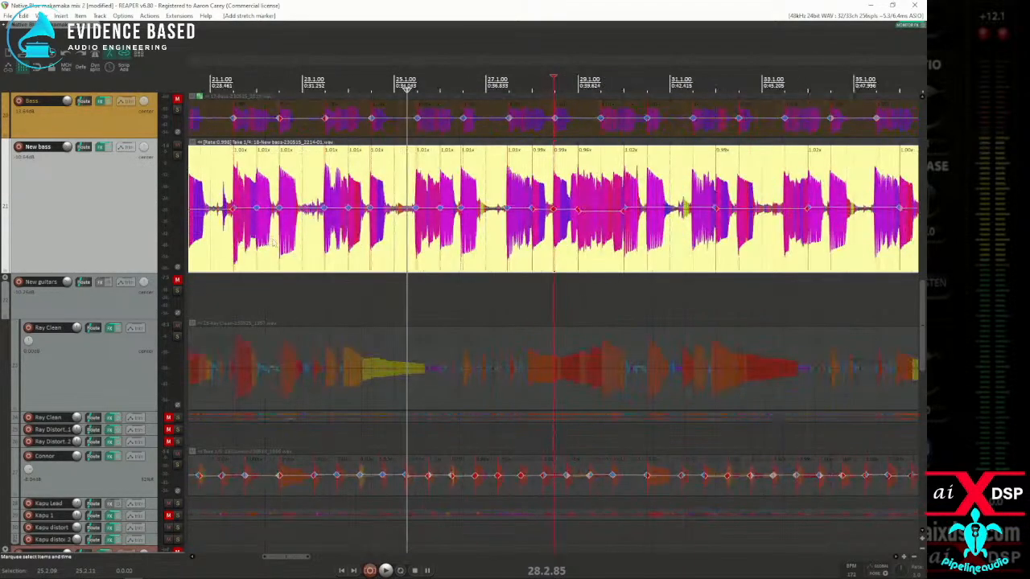
drag(223, 247, 276, 250)
drag(579, 241, 640, 240)
key(q)
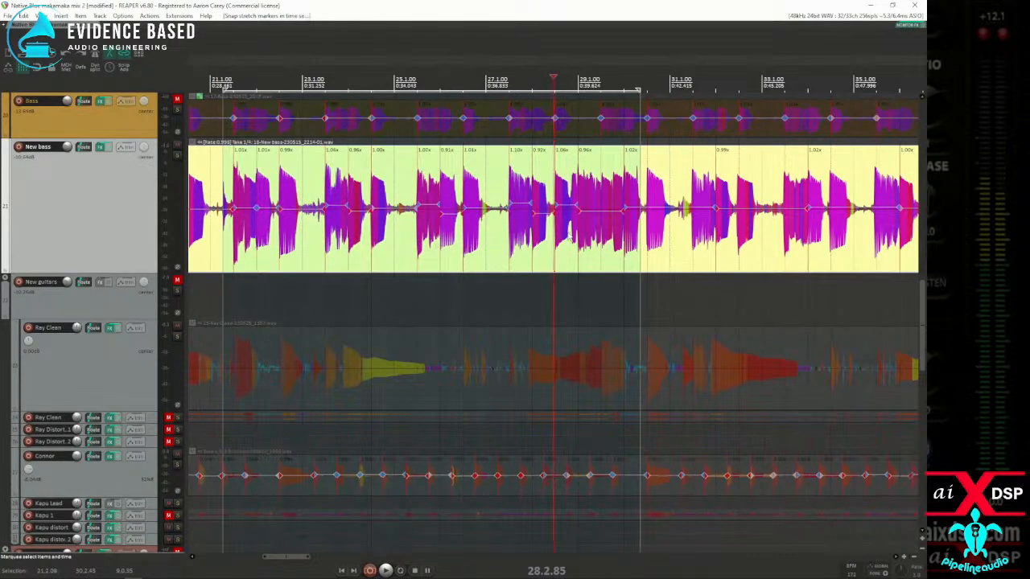
Step: Play back the snapped New bass section from just before measure 20 past measure 28 to check its timing
scroll(565, 232, up, 5)
scroll(408, 236, down, 8)
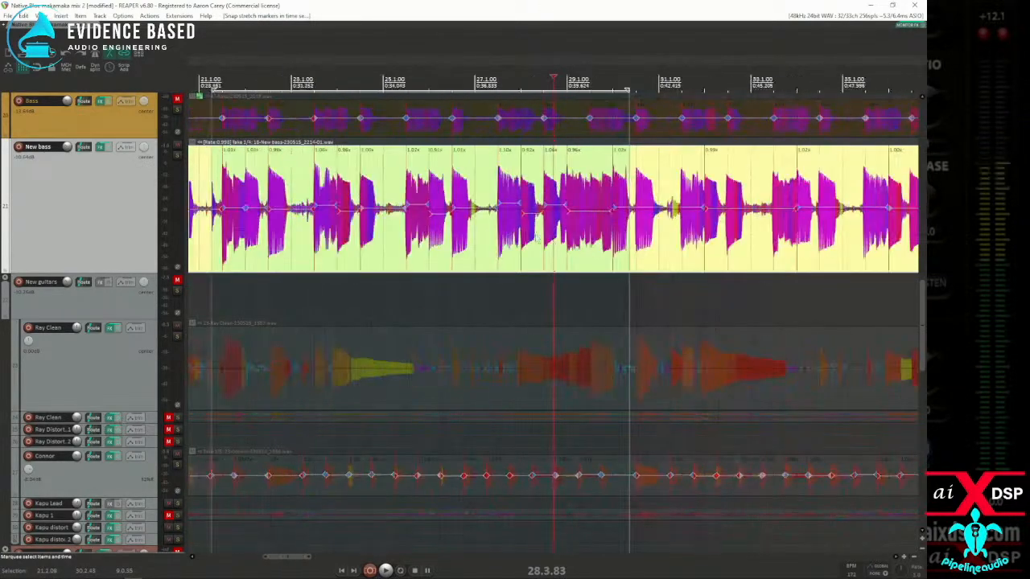
click(351, 254)
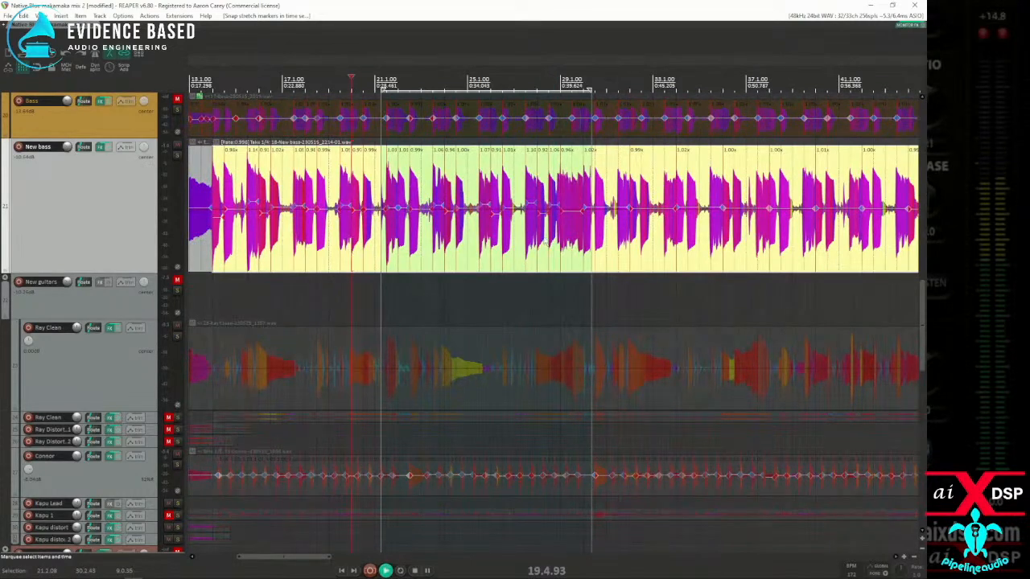
key(space)
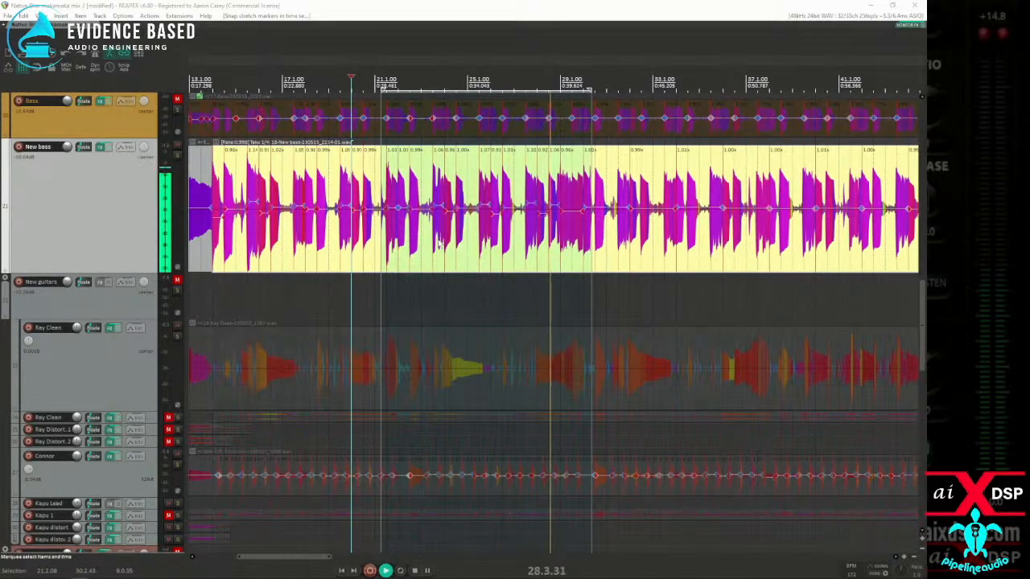
scroll(533, 250, up, 5)
key(space)
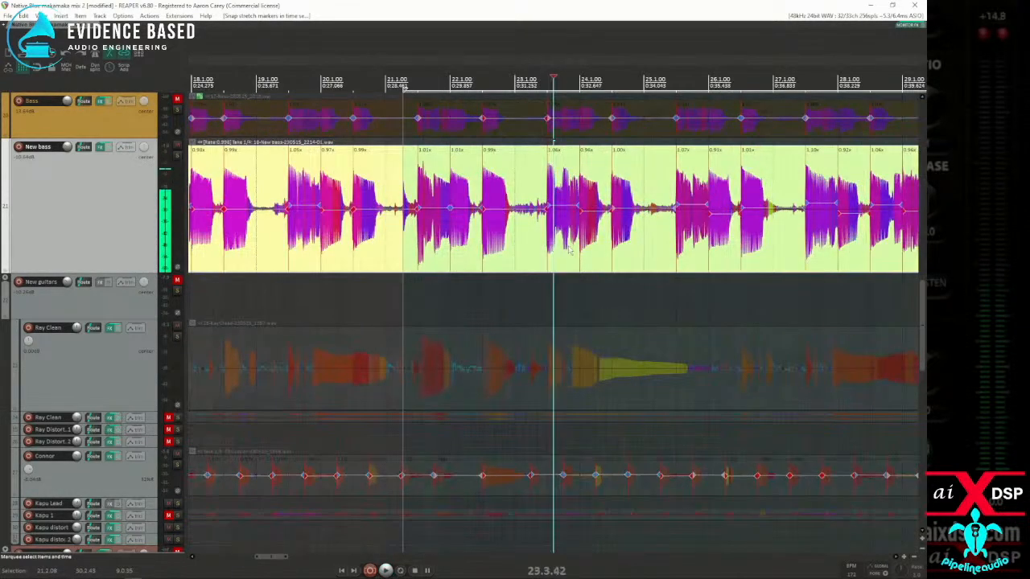
Step: Replay the New bass from around measures 23 and 25 and examine the stretched notes up close
scroll(571, 242, up, 3)
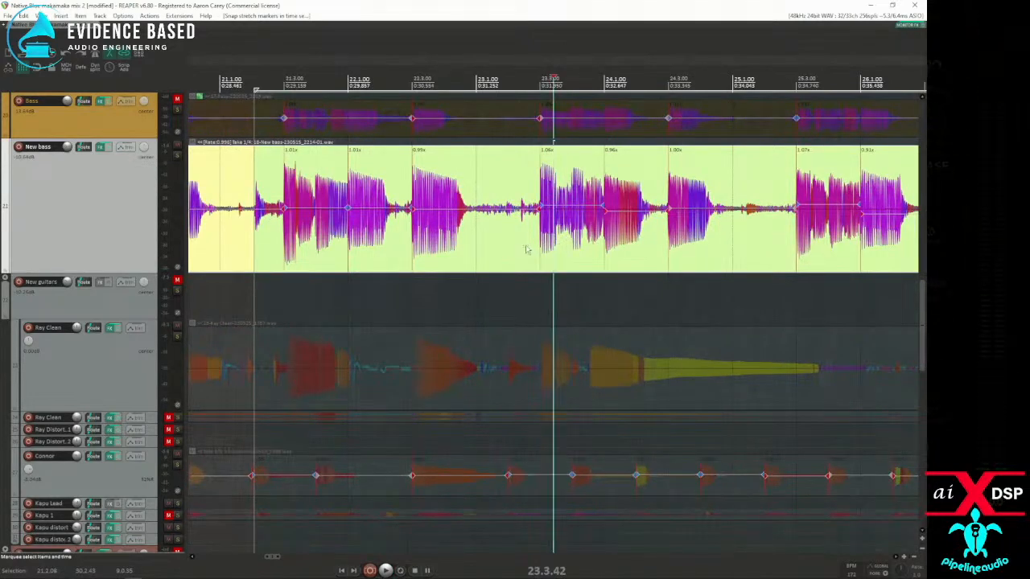
key(space)
scroll(528, 251, down, 3)
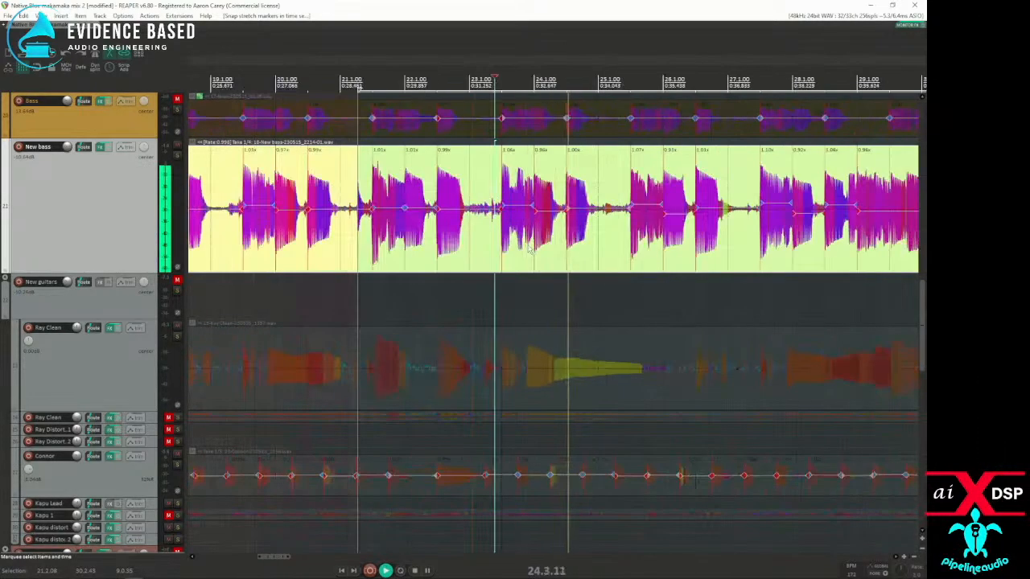
scroll(530, 250, down, 3)
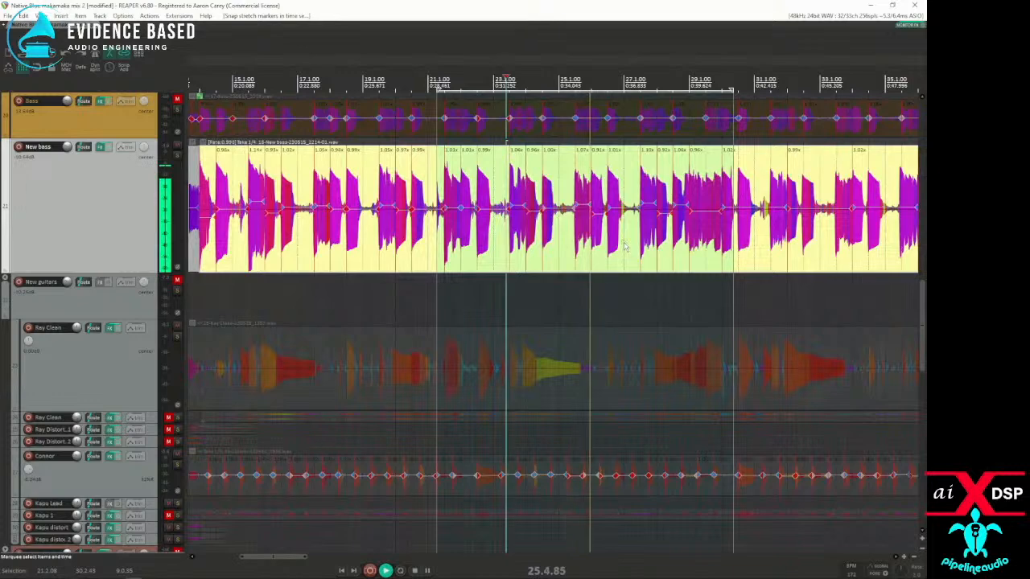
key(space)
scroll(584, 251, up, 6)
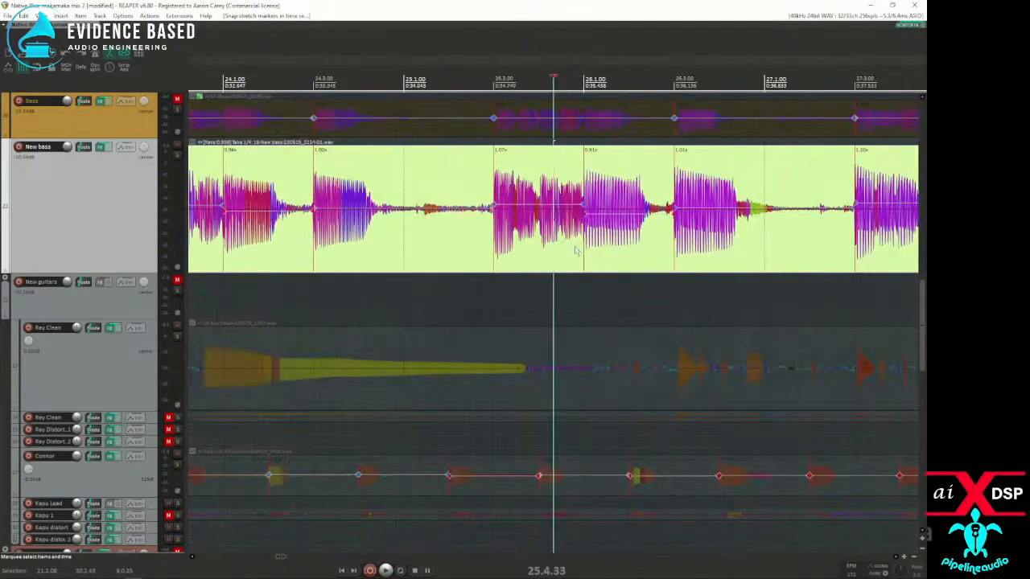
scroll(576, 251, down, 3)
key(space)
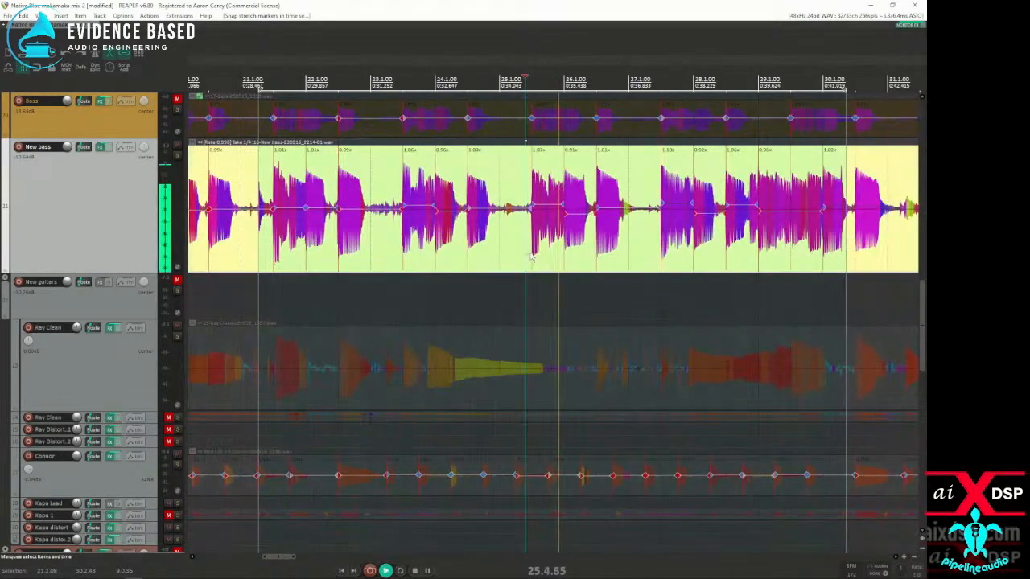
scroll(451, 249, down, 2)
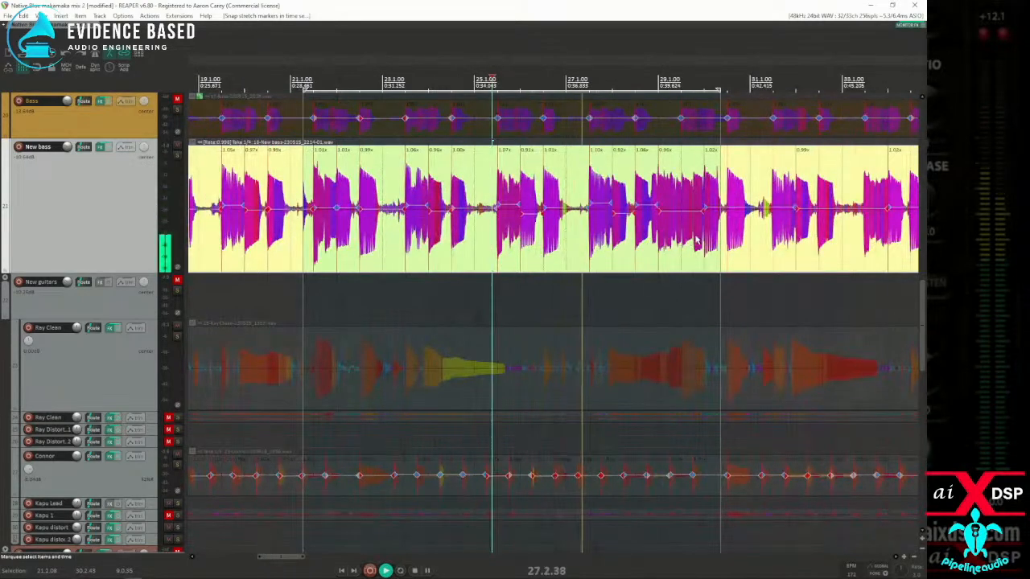
Step: Add stretch markers at the New bass note onsets near 30.3.00, 31.3.00 and 32.3.00 during playback
scroll(697, 243, up, 3)
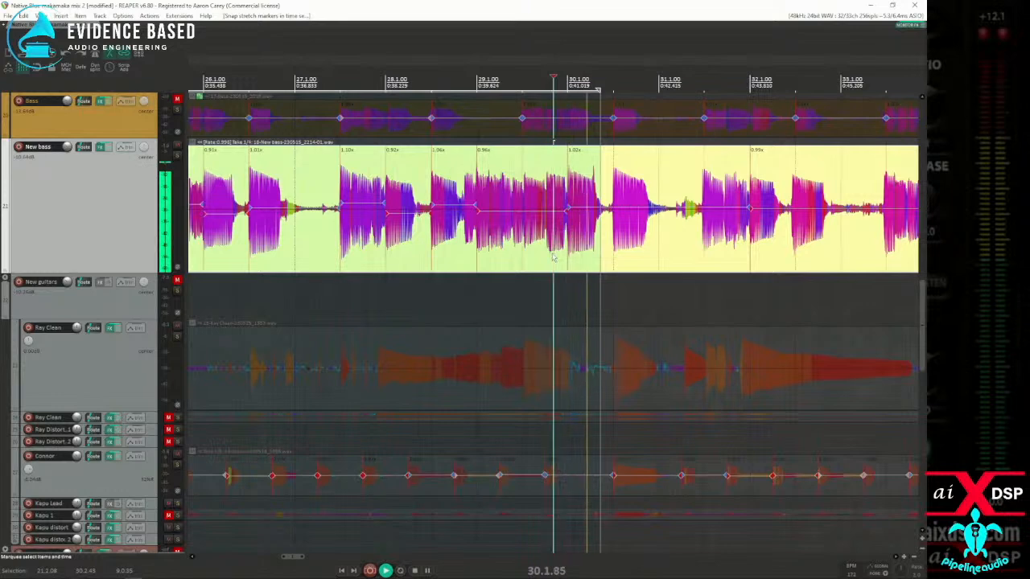
scroll(555, 258, down, 3)
scroll(547, 254, up, 3)
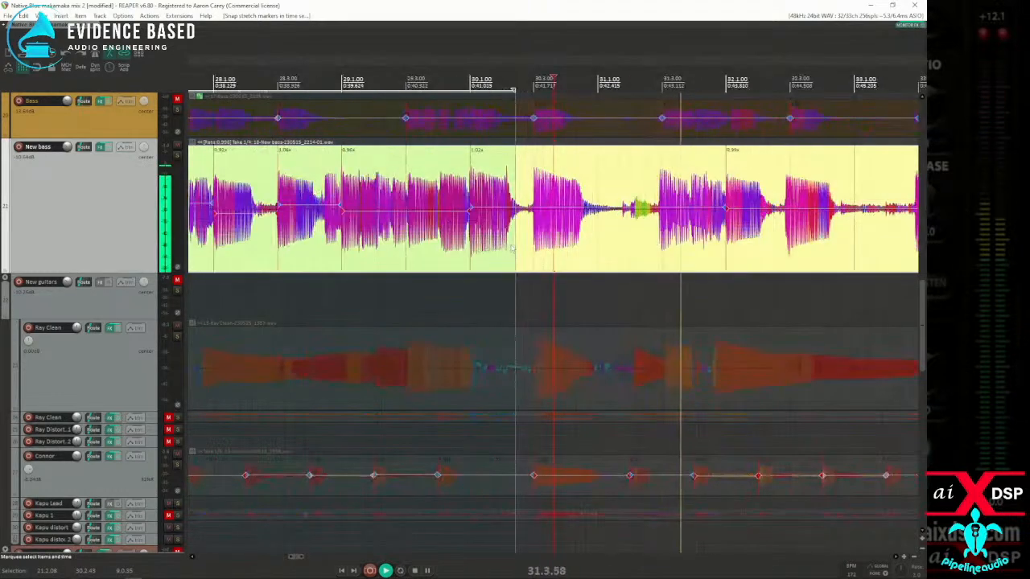
scroll(611, 256, down, 3)
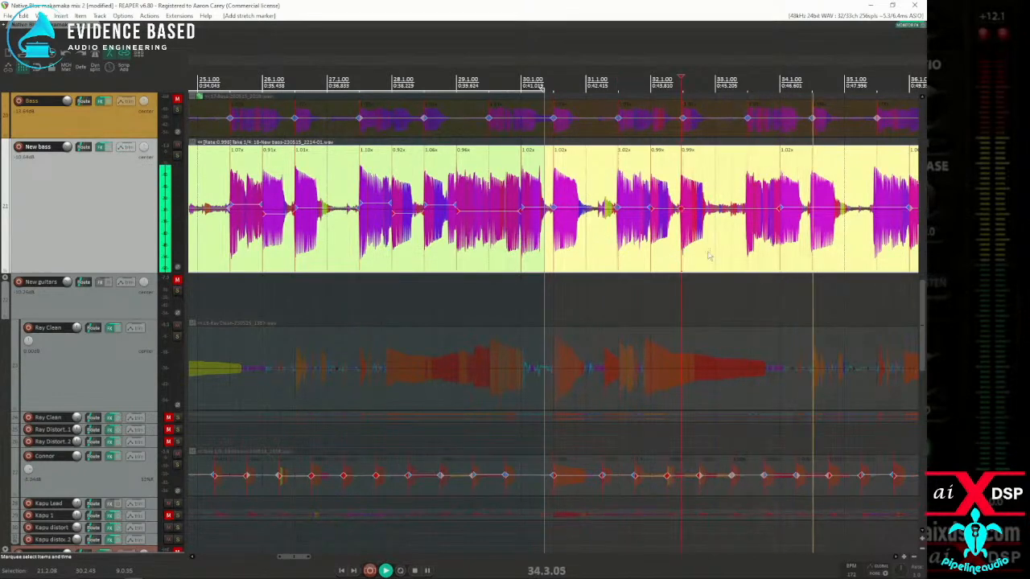
Step: Continue adding stretch markers at the New bass note onsets near 33.3, 34.3, 35.3 and 36.3 during playback, and stop playback
scroll(724, 256, down, 3)
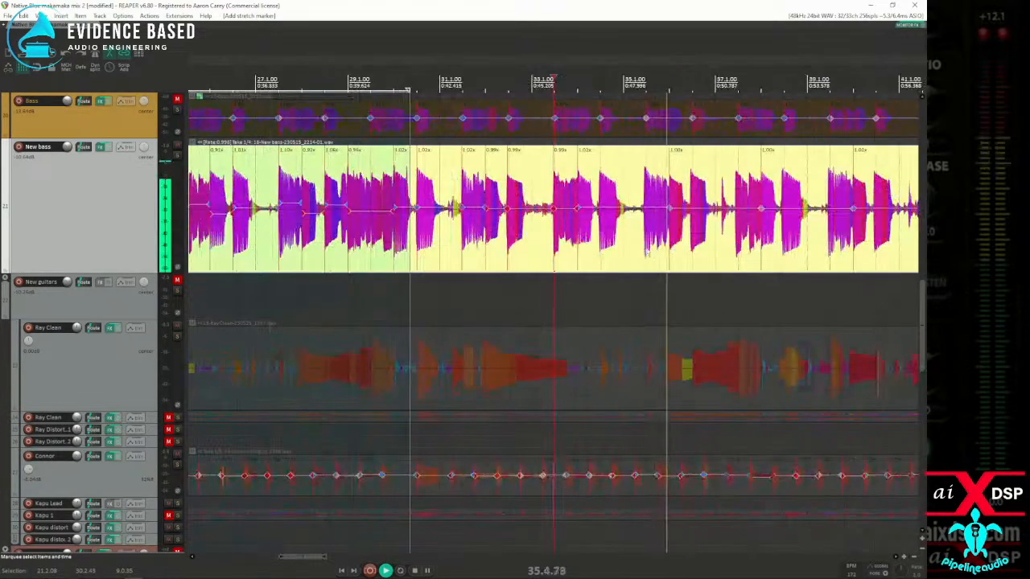
key(Tab)
key(shift+w)
click(590, 255)
key(Tab)
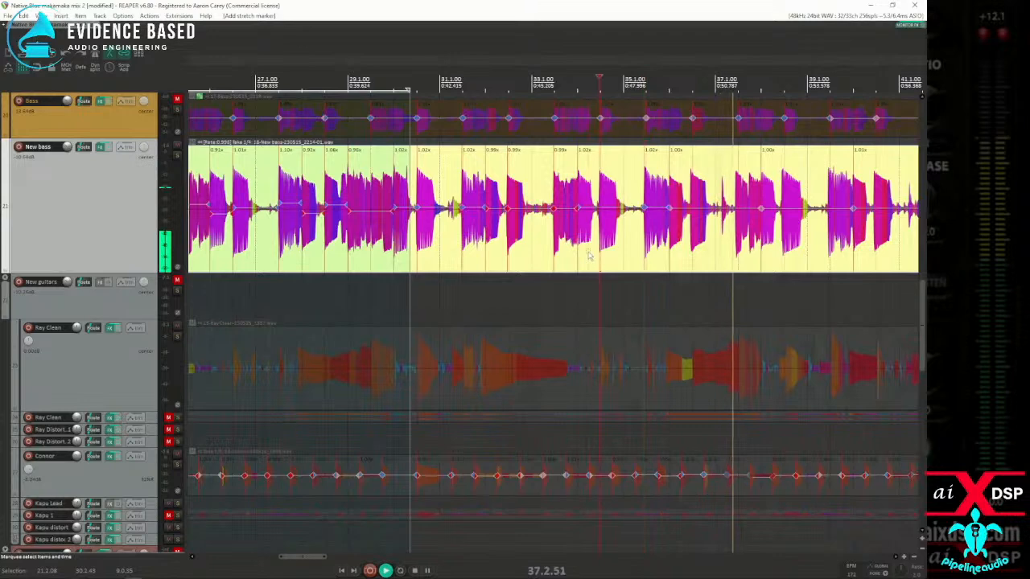
key(shift+w)
click(686, 254)
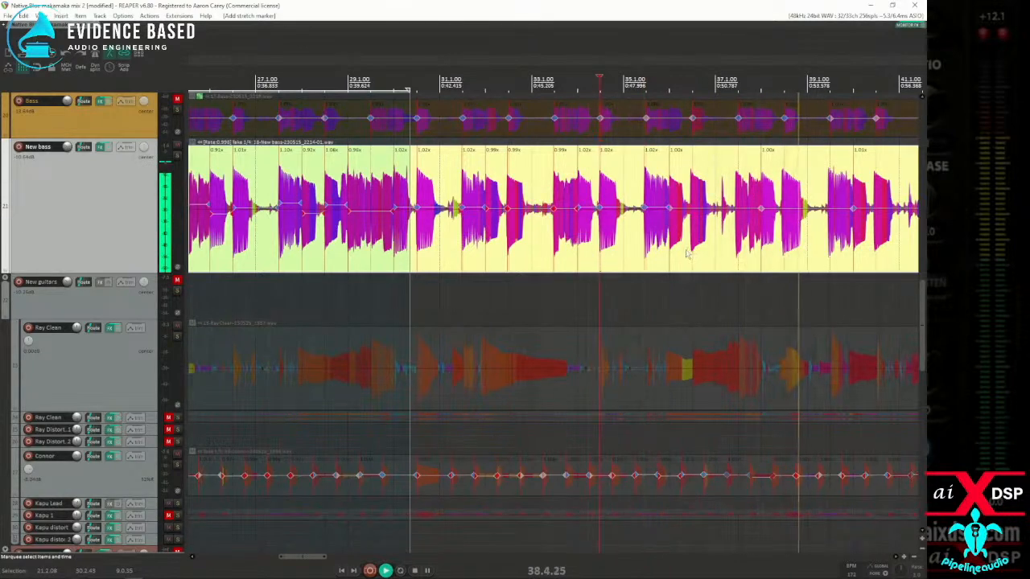
key(space)
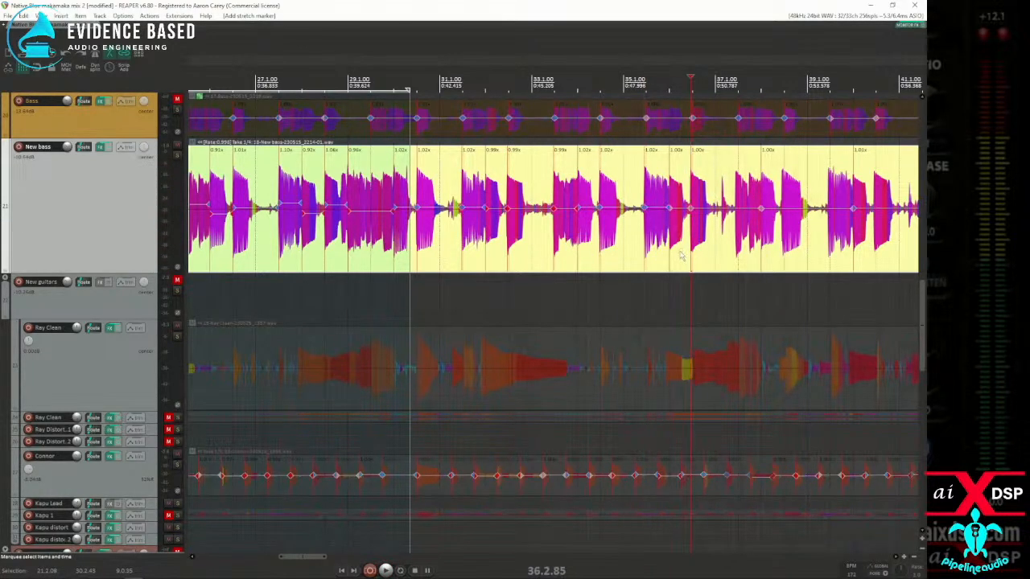
Step: Add stretch markers at the New bass note onsets near 37.3, 38.3, 39.3, 40.3, 41.3 and 42.3 with playback stopped
scroll(672, 259, up, 3)
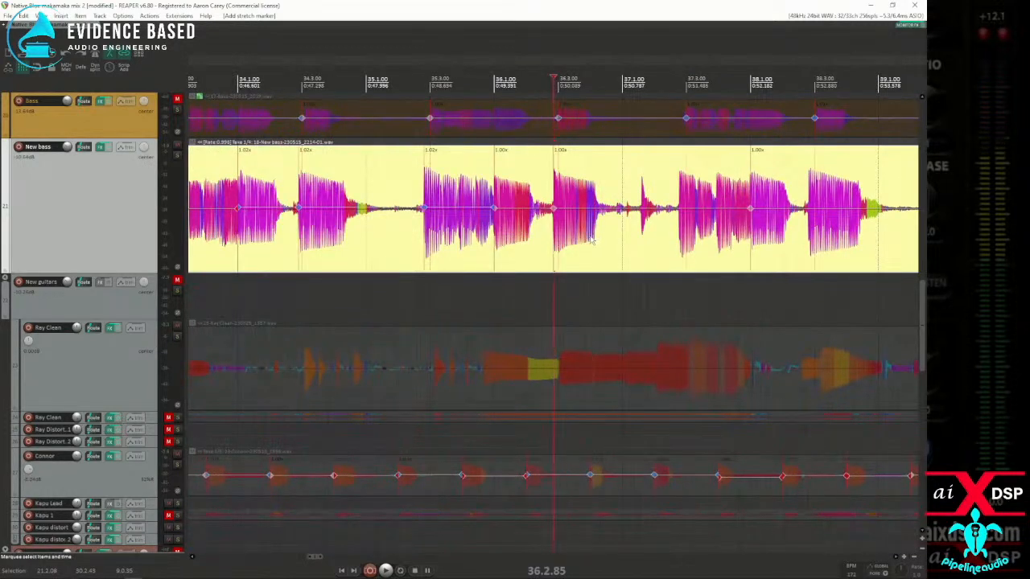
scroll(586, 241, down, 1)
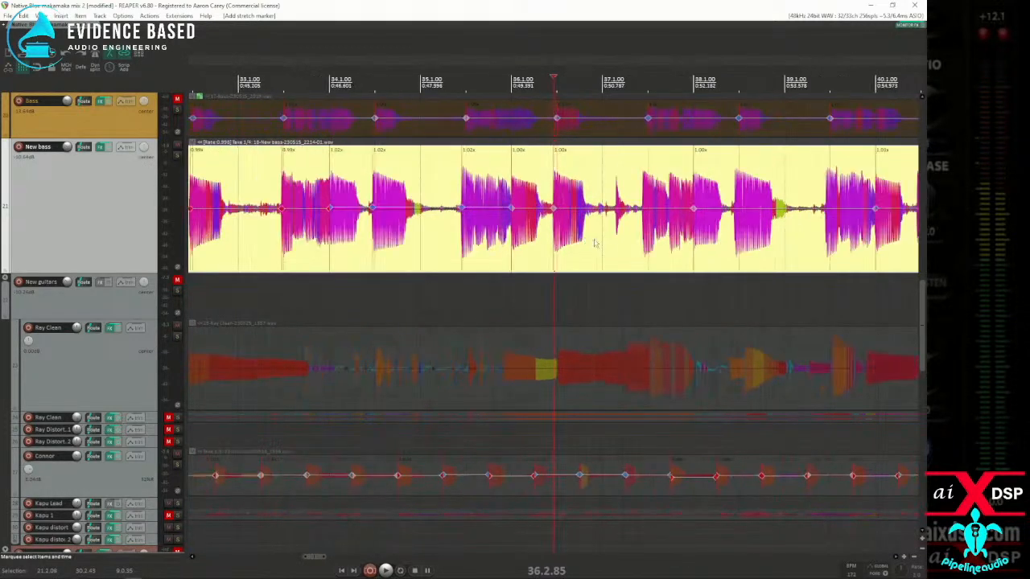
key(Tab)
key(Tab)
key(Tab)
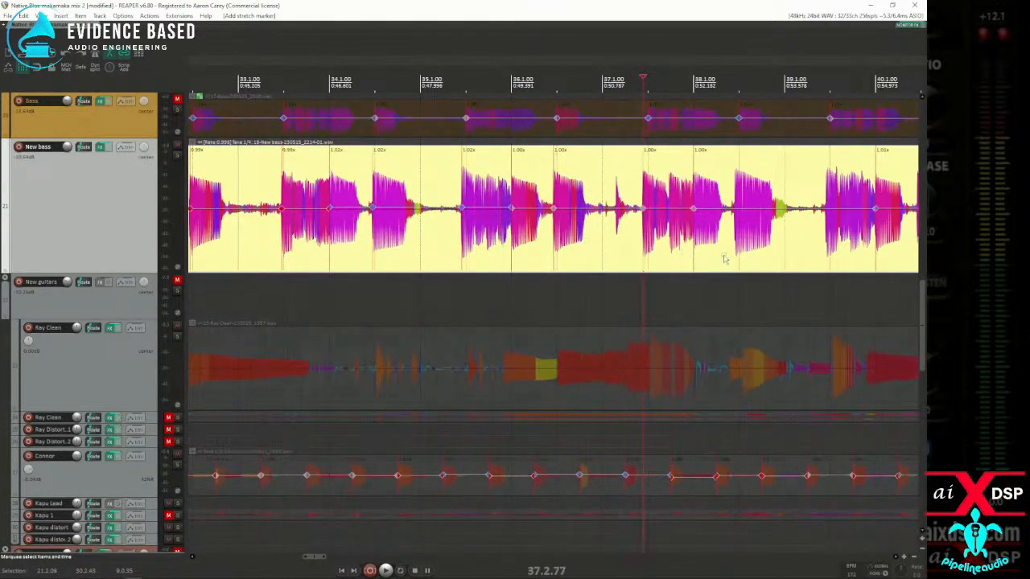
scroll(797, 258, up, 1)
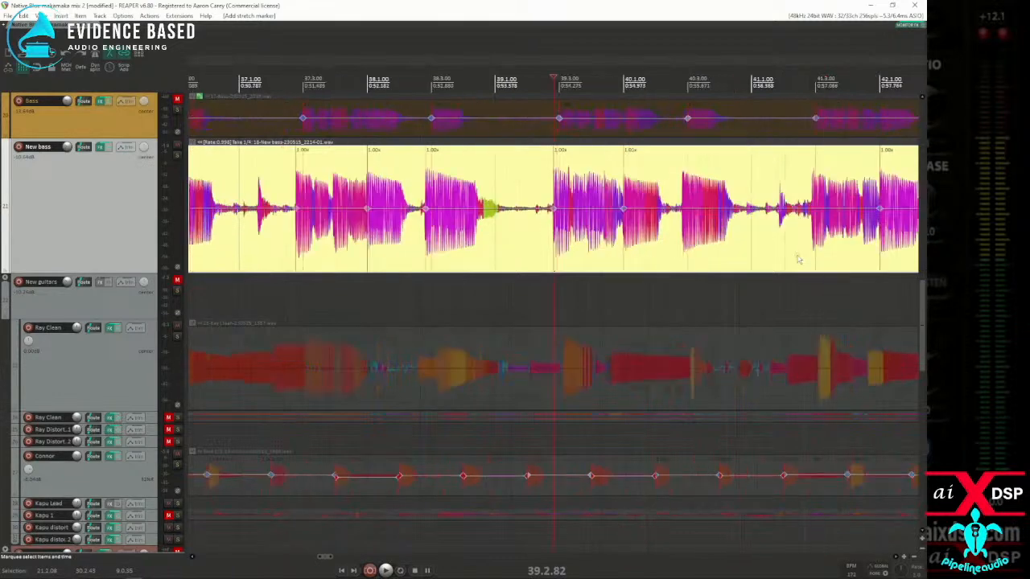
scroll(752, 259, down, 1)
click(643, 254)
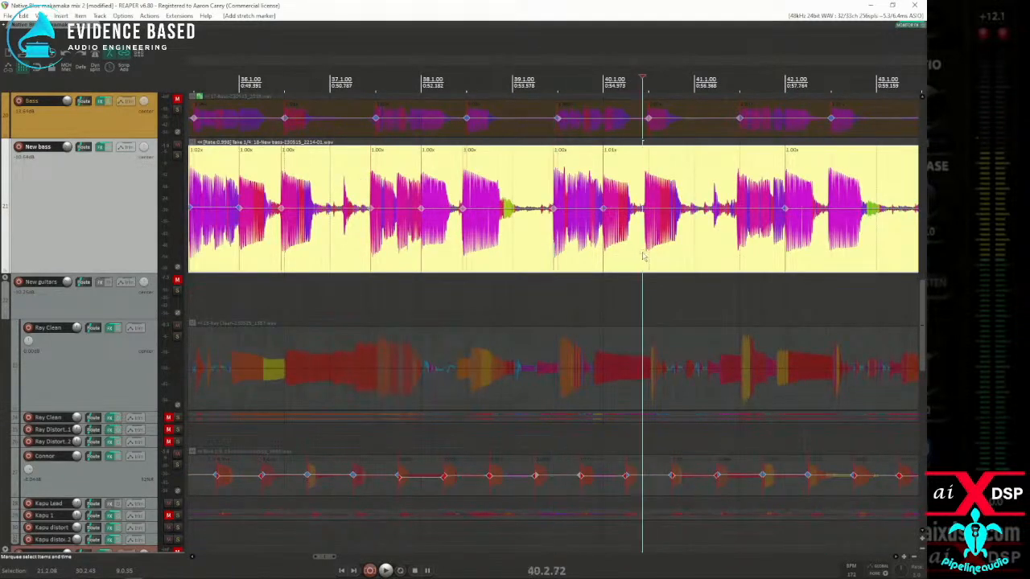
key(Tab)
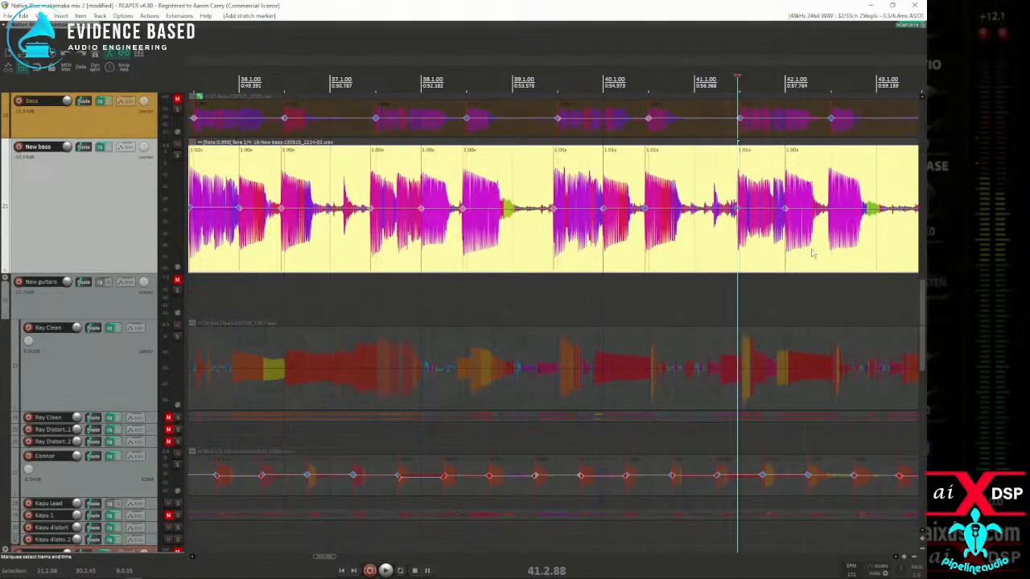
key(Tab)
scroll(796, 254, down, 1)
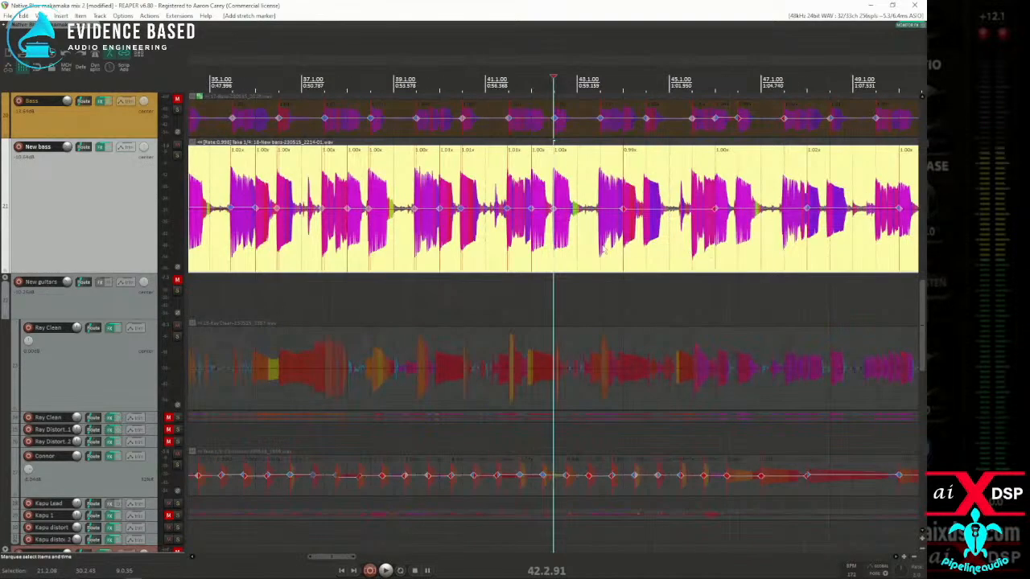
Step: Snap the New bass stretch markers from just before measure 31 to measure 43 to the grid, and reselect about 35.2 to 44.1
drag(579, 247, 280, 238)
key(q)
scroll(294, 242, down, 1)
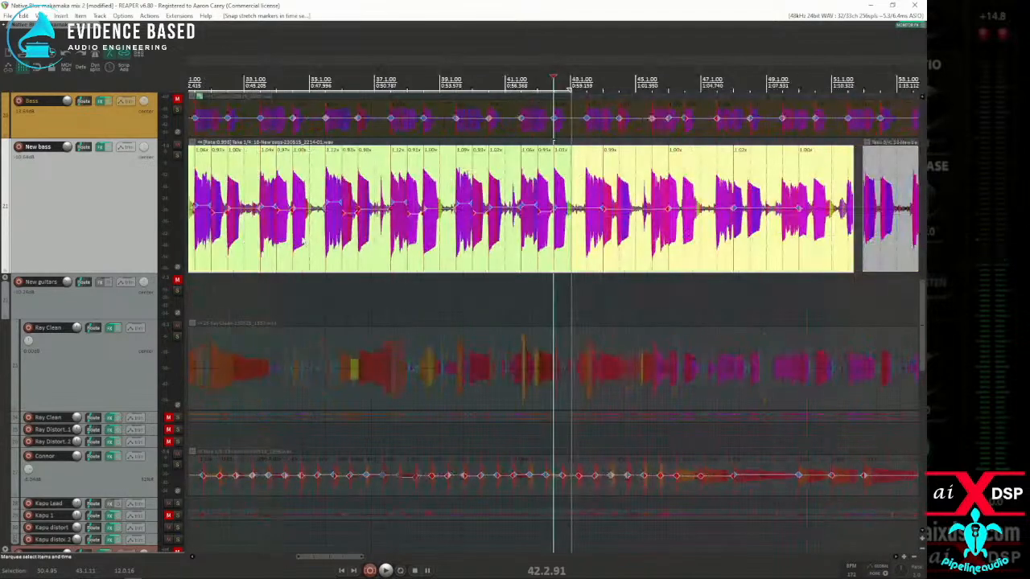
drag(346, 250, 320, 251)
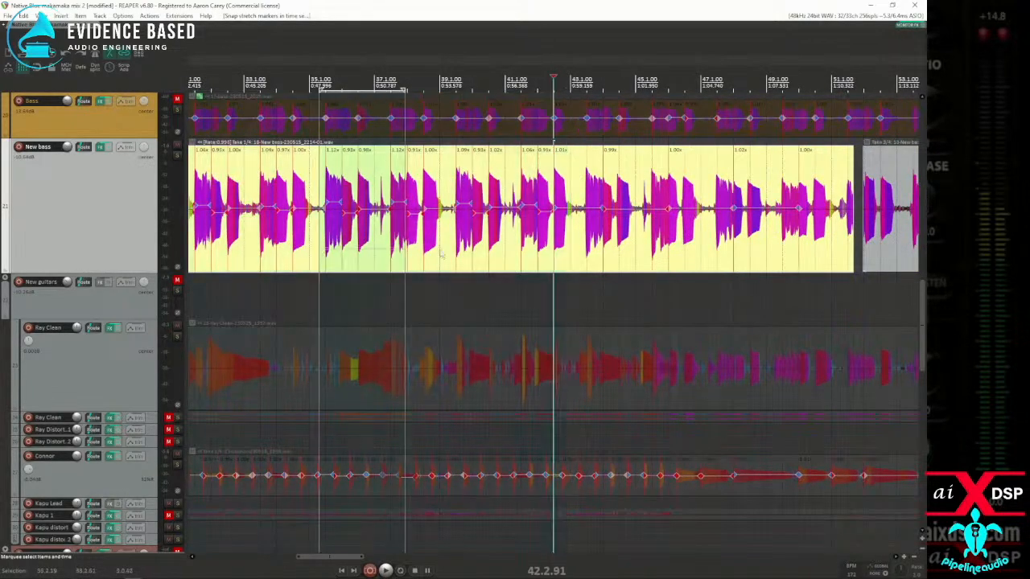
drag(395, 254, 601, 251)
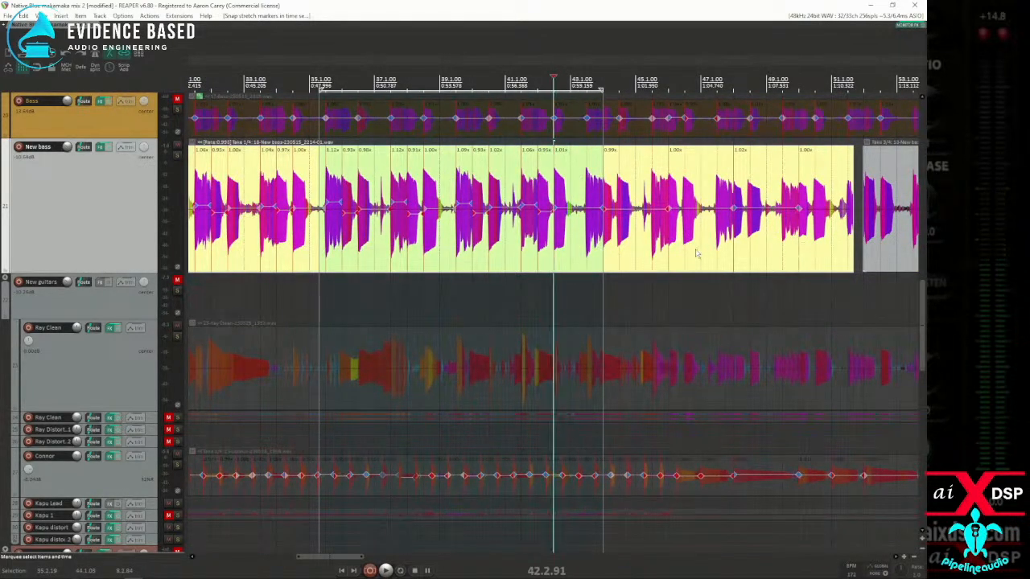
Step: Add stretch markers at the remaining New bass note onsets from about 43.3 through 51.3, up to the item's end
scroll(696, 253, up, 1)
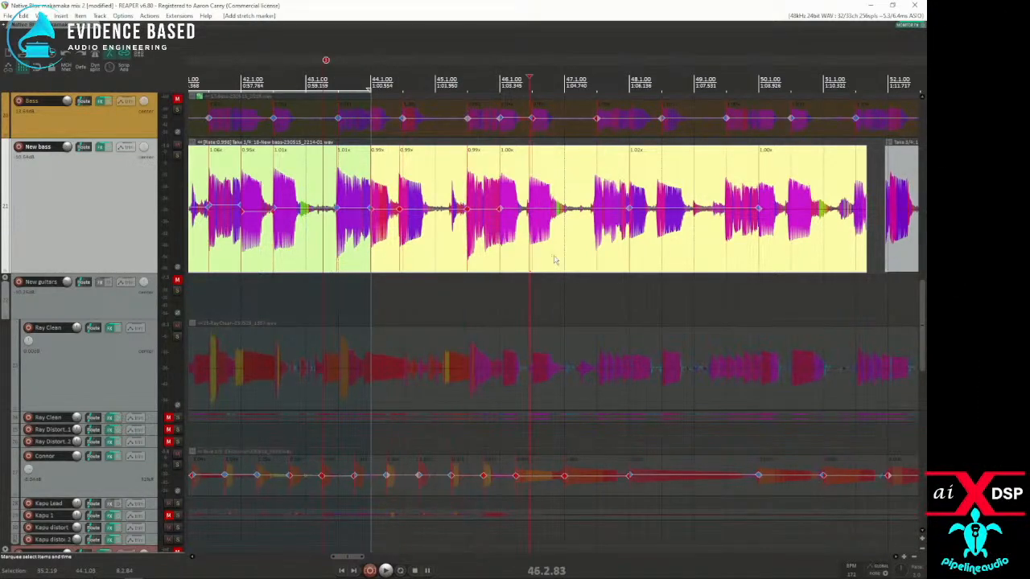
click(587, 257)
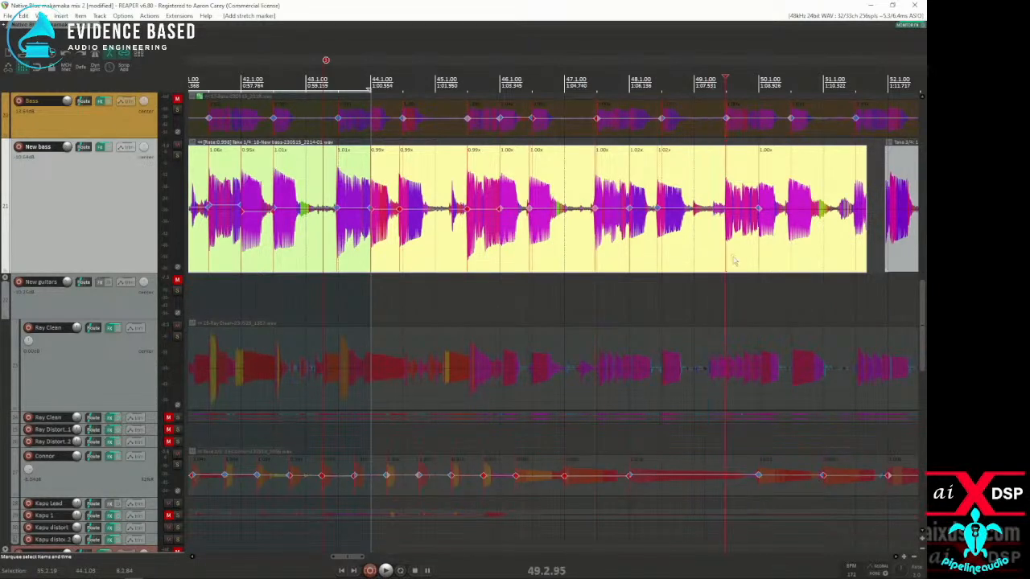
key(w)
click(788, 258)
key(w)
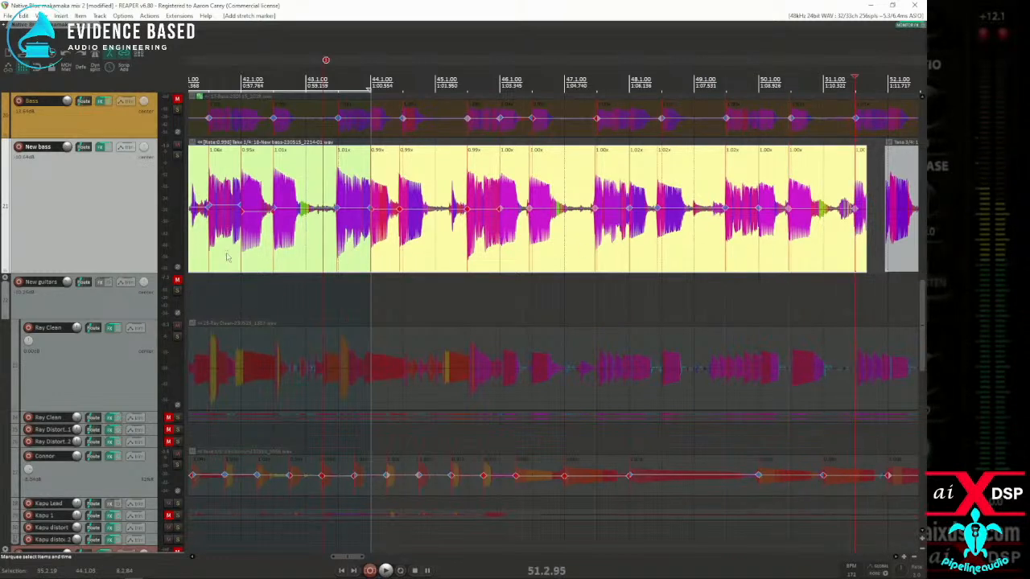
Step: Snap the New bass stretch markers within a time selection from 41.2.73 to 51.3.55 to the grid and play the section back
drag(206, 255, 866, 232)
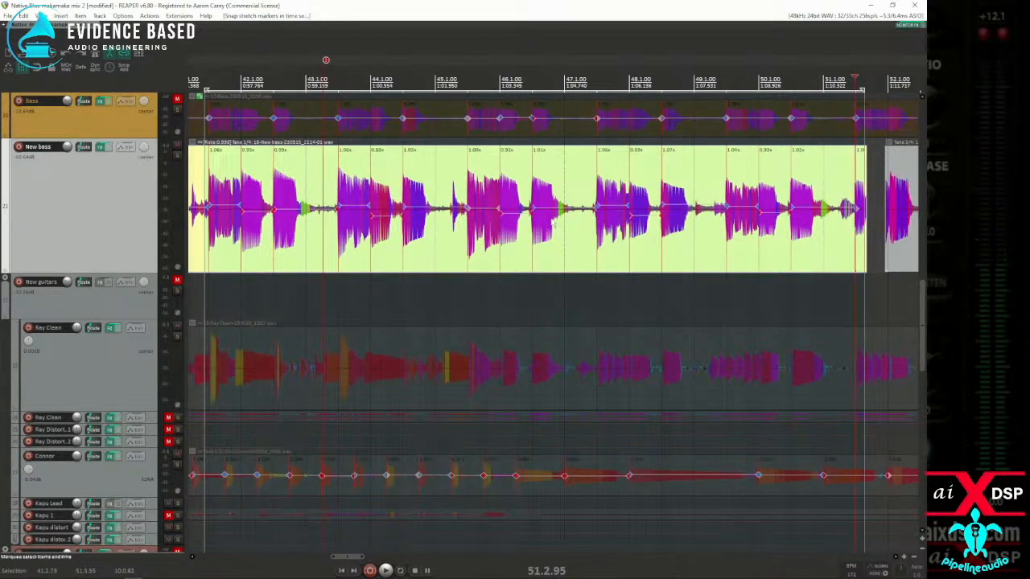
key(space)
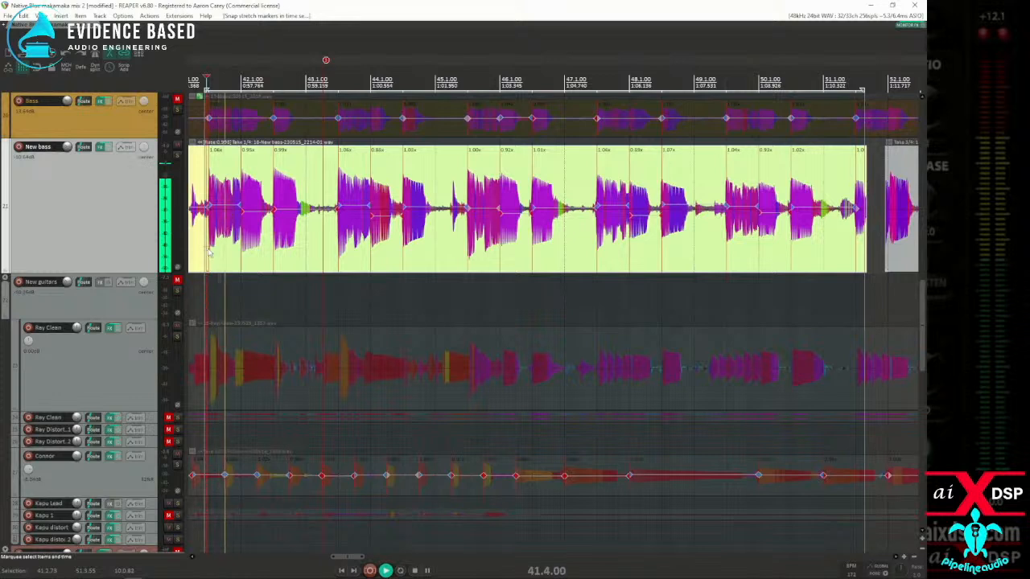
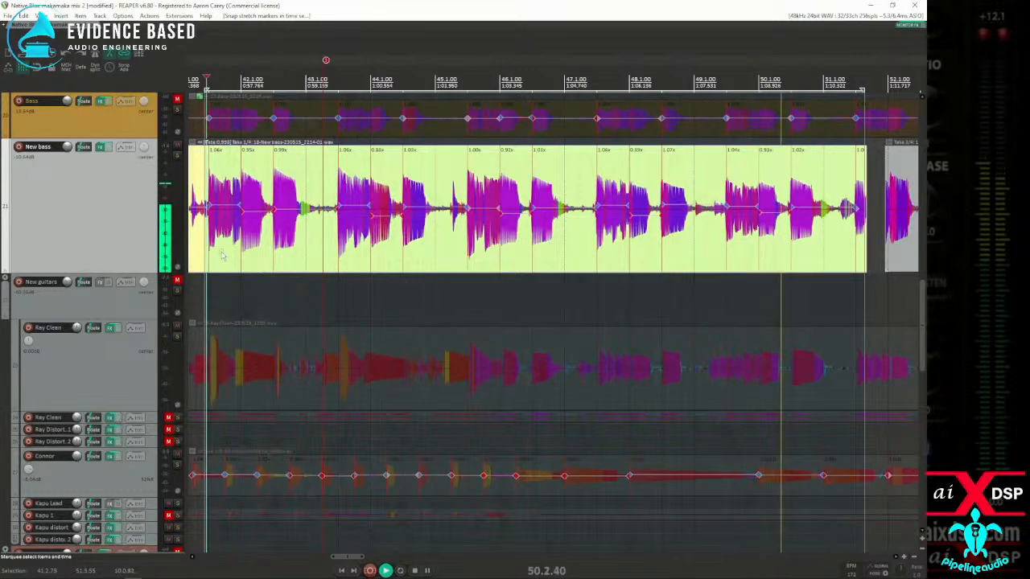
Step: Stop playback and resize the two adjoining New bass items to overlap just before the note at 51.3, closing their gap
scroll(469, 199, down, 2)
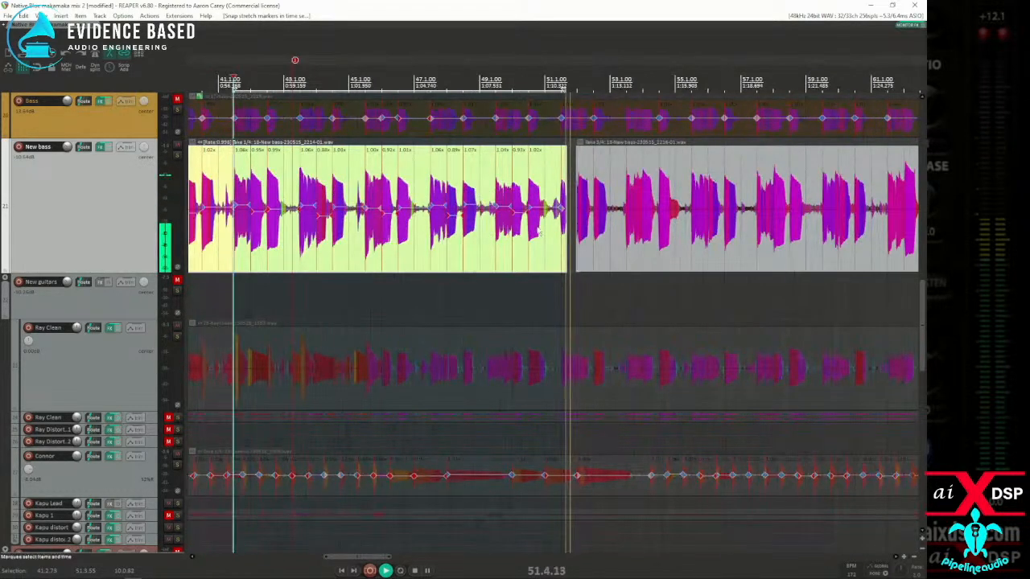
key(space)
mouse_move(566, 239)
mouse_down()
mouse_move(572, 248)
mouse_move(560, 250)
mouse_up()
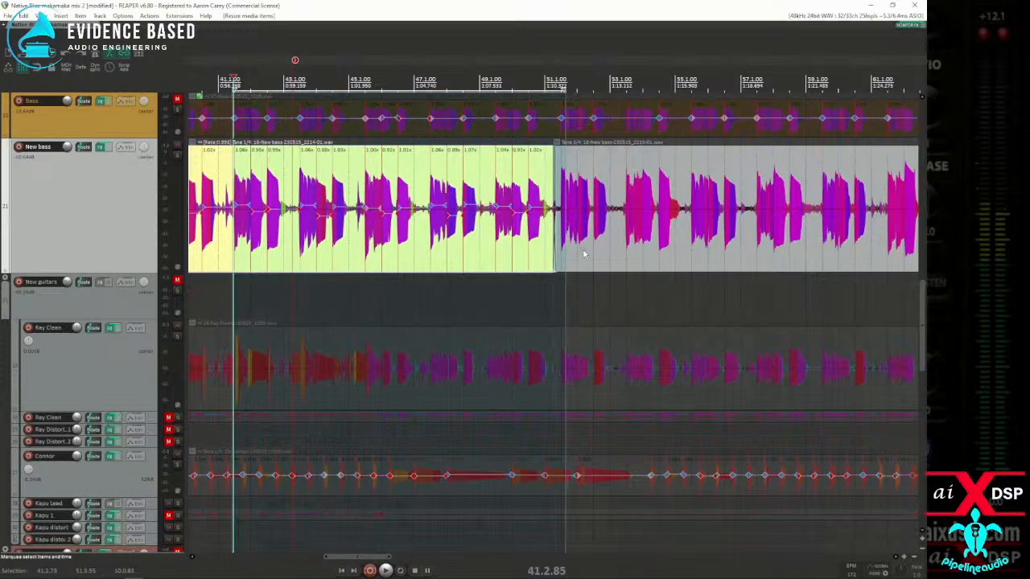
Step: Select the second New bass item and add stretch markers at its note onsets near 51.3, 52.1, 52.3 and 53.3
click(584, 255)
scroll(582, 253, up, 3)
click(425, 252)
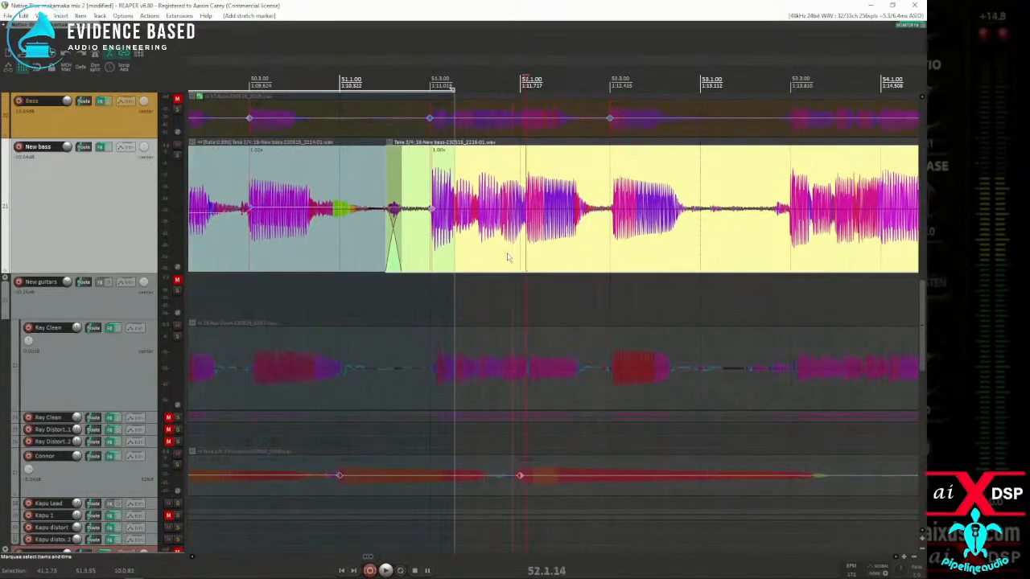
click(760, 250)
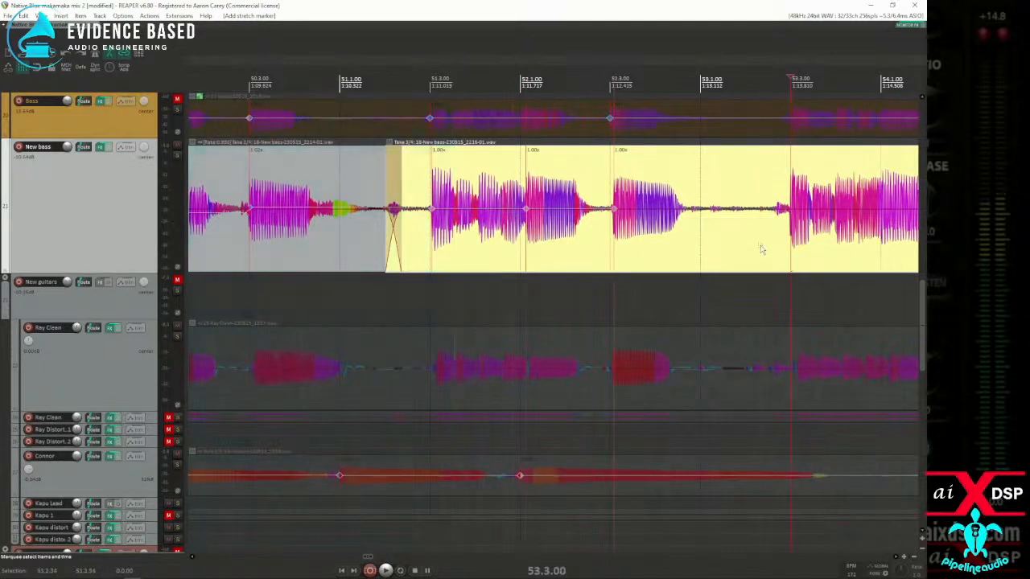
scroll(758, 249, up, 3)
scroll(682, 251, down, 2)
key(Tab)
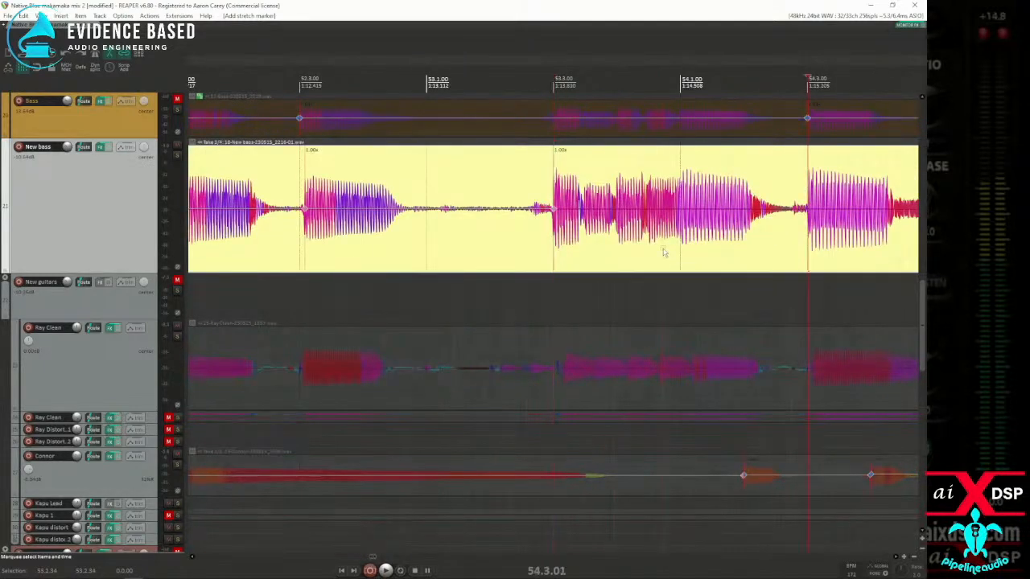
Step: Add stretch markers at the New bass note onsets near 54.1 and 54.3
click(681, 250)
scroll(681, 250, up, 4)
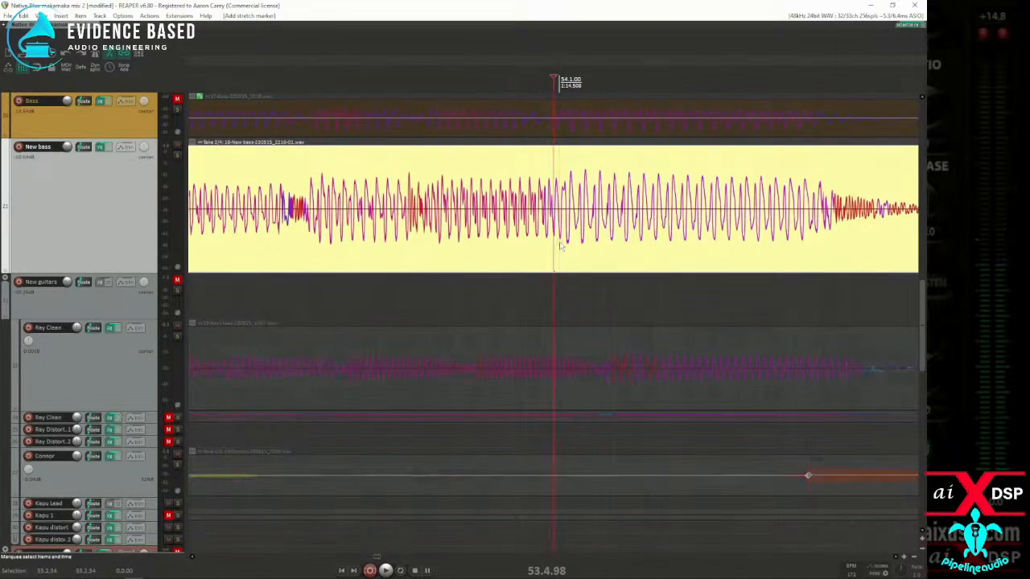
scroll(553, 245, down, 4)
key(space)
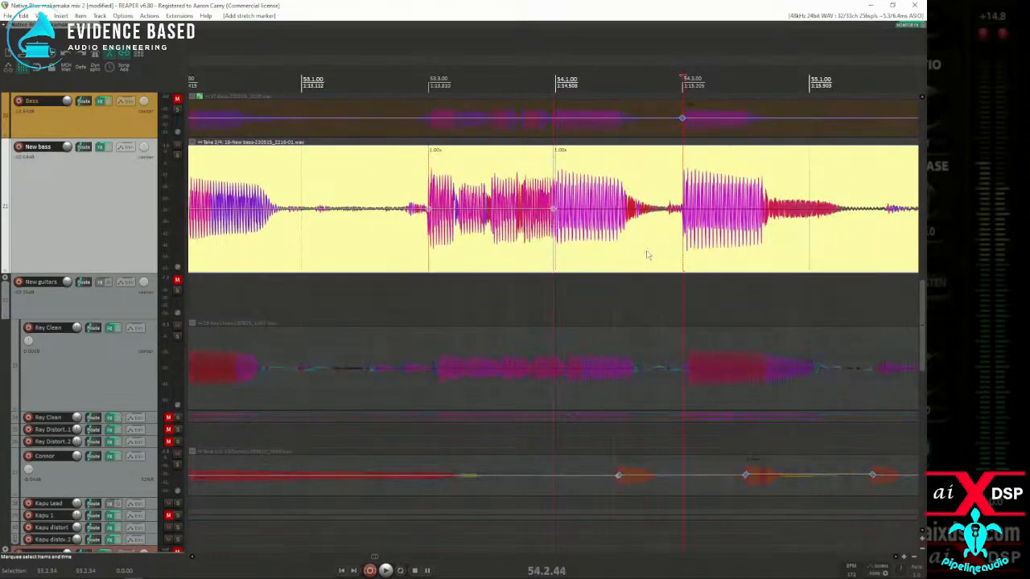
scroll(644, 252, down, 3)
key(space)
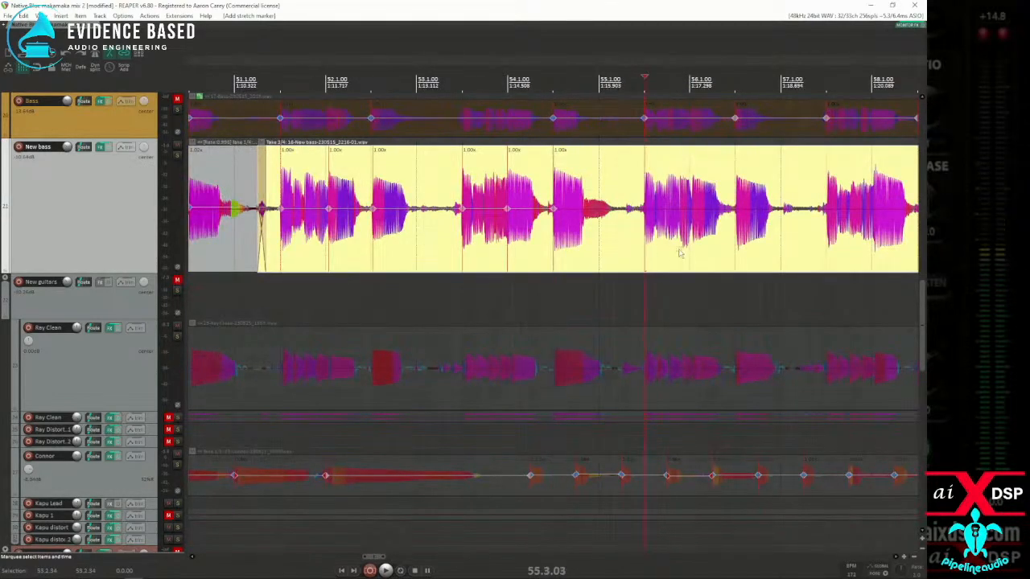
Step: Add stretch markers at the main New bass note onsets from about 55.3 through 61.3
scroll(668, 251, up, 5)
scroll(652, 255, down, 5)
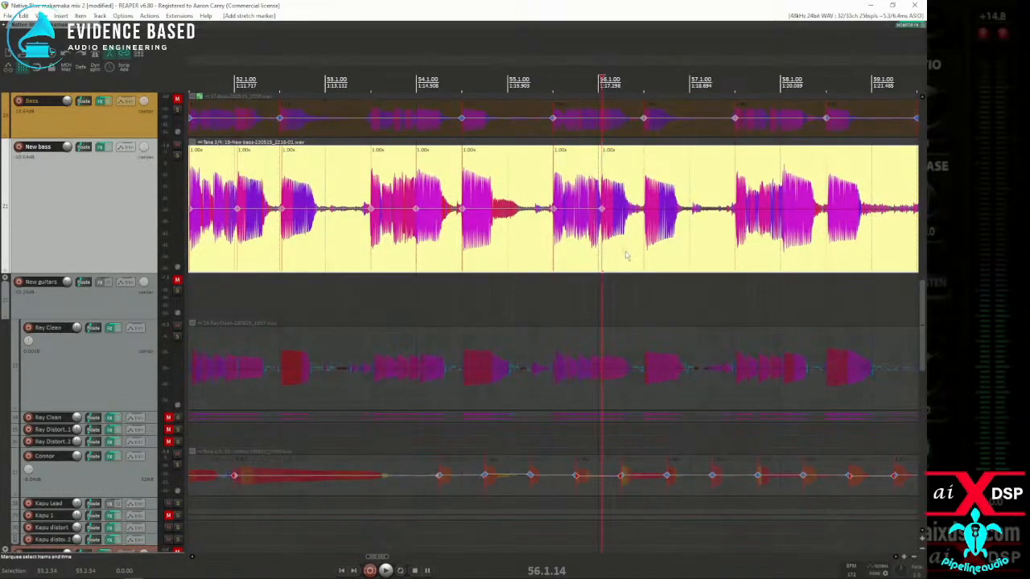
key(space)
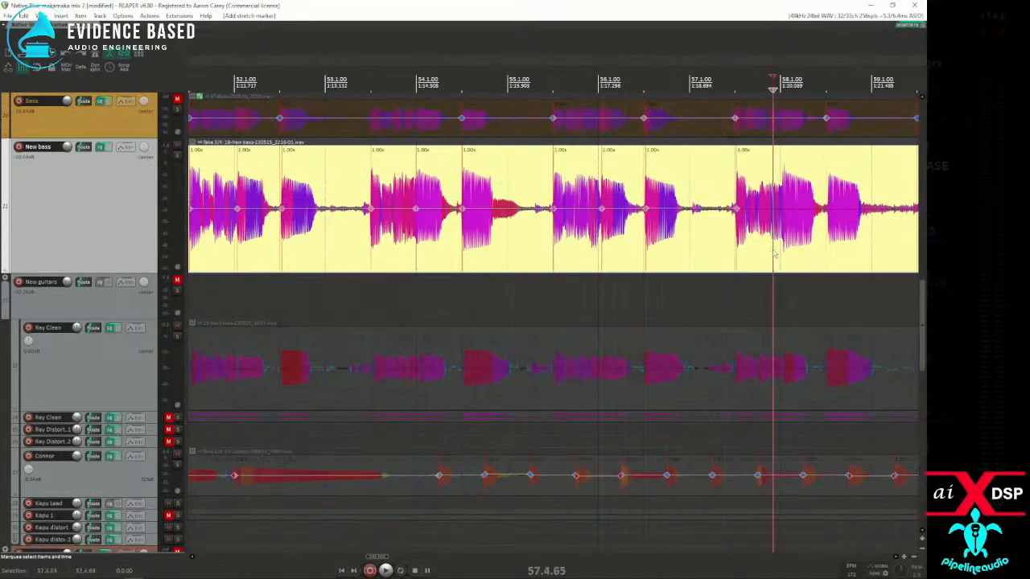
scroll(773, 254, up, 3)
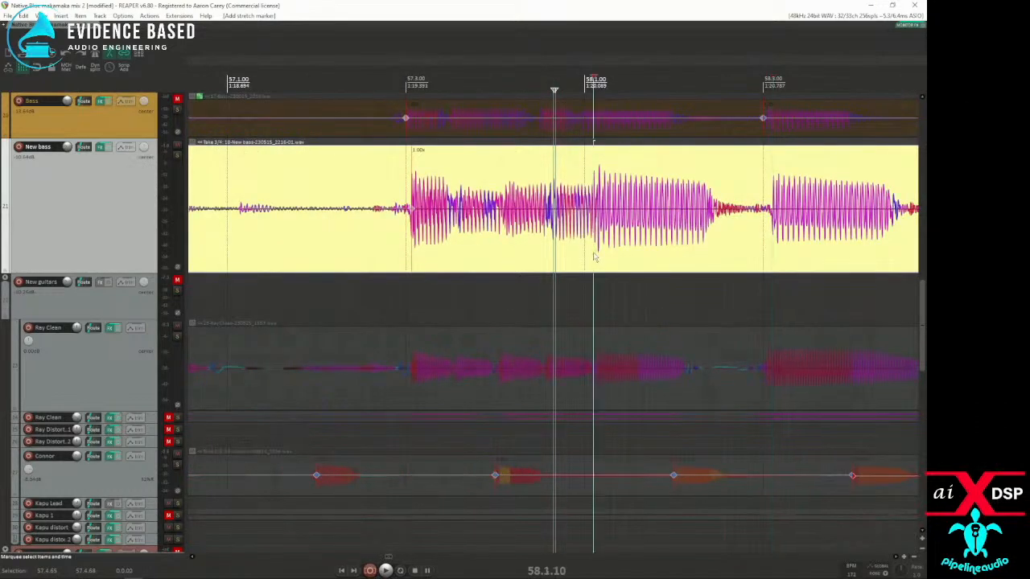
scroll(658, 255, down, 3)
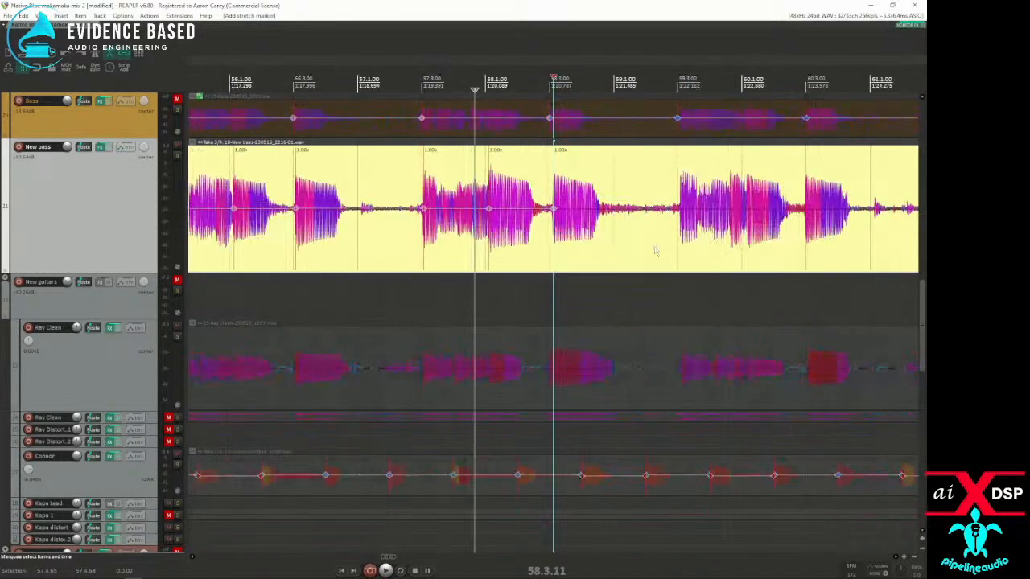
scroll(730, 252, up, 3)
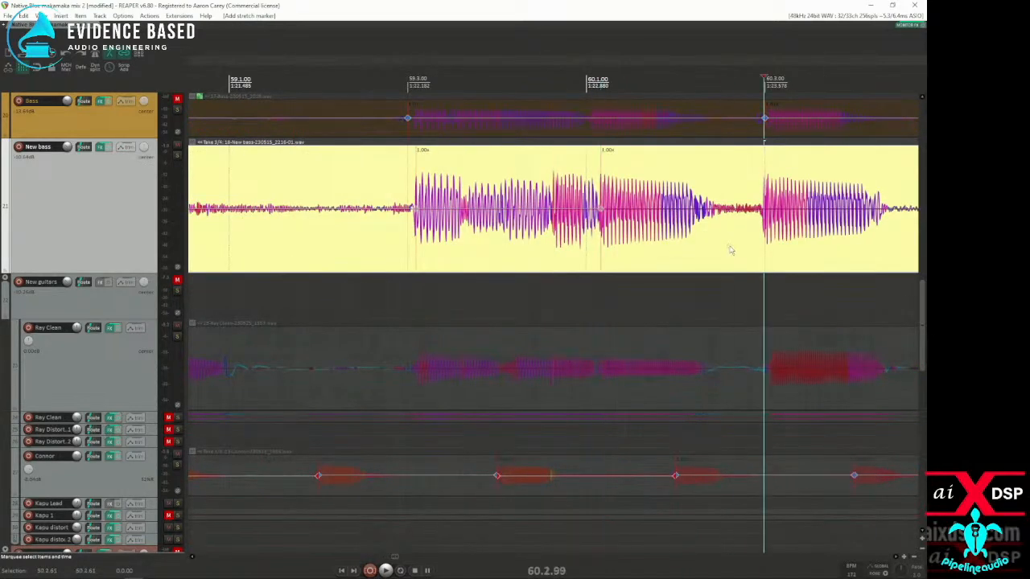
scroll(724, 251, down, 3)
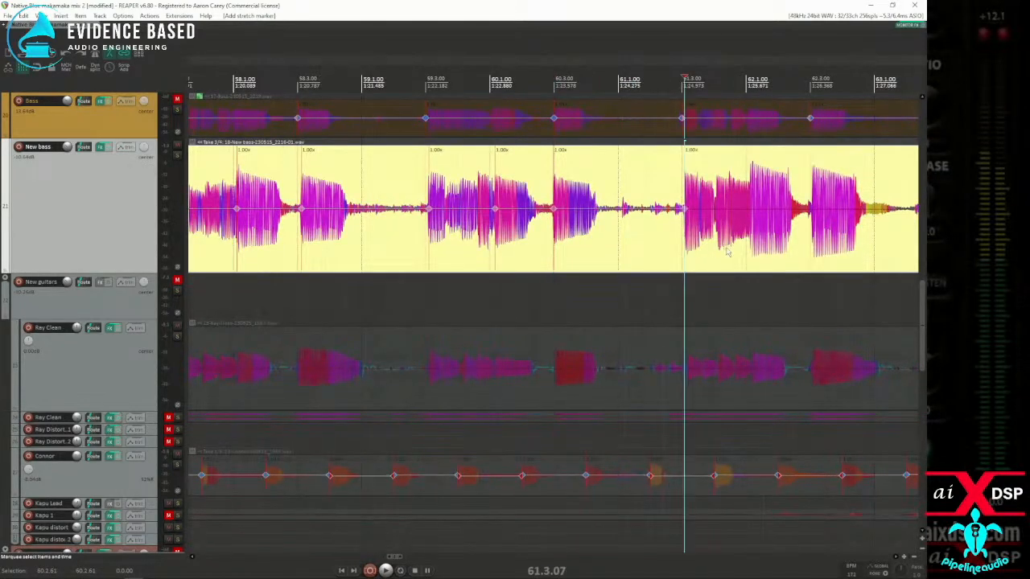
Step: Add stretch markers at the main New bass note onsets from about 62.1 through 66.3
scroll(719, 254, up, 3)
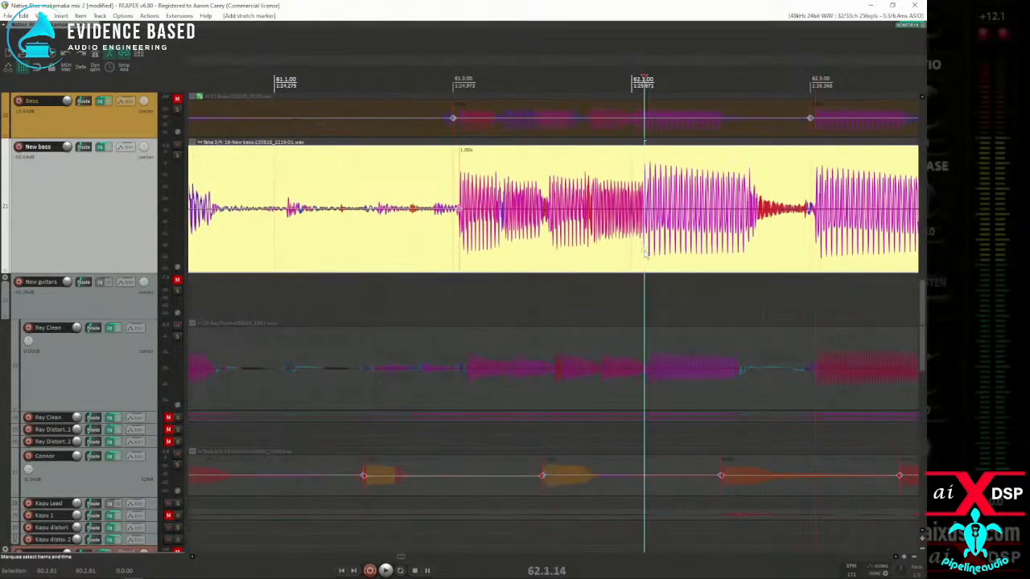
scroll(648, 257, down, 2)
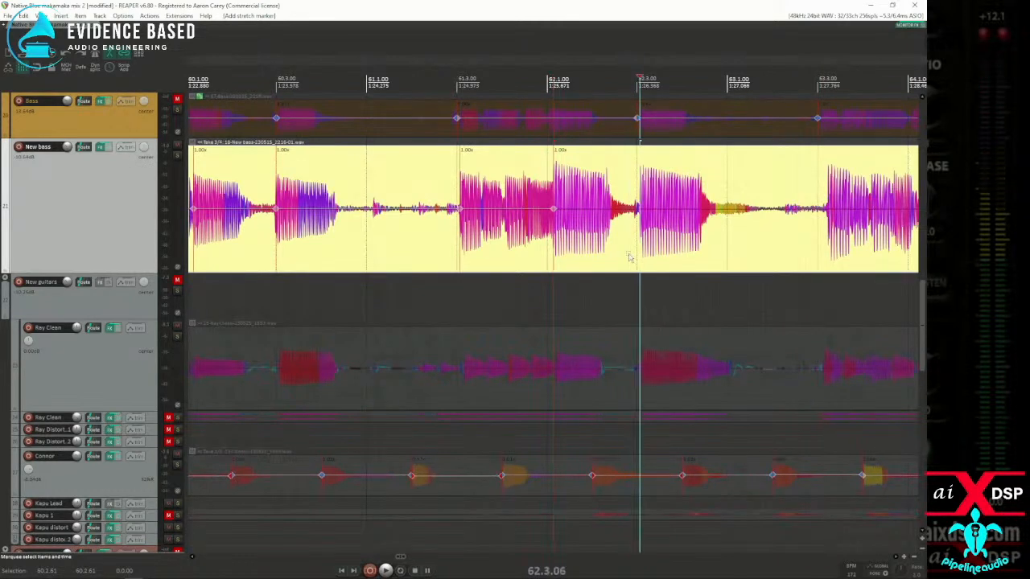
scroll(631, 253, down, 2)
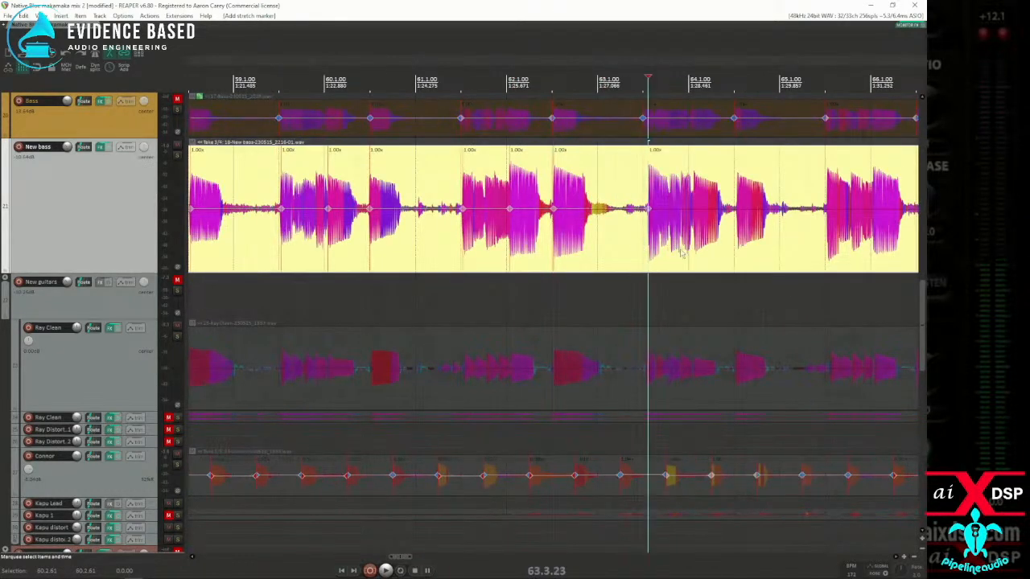
scroll(688, 256, up, 2)
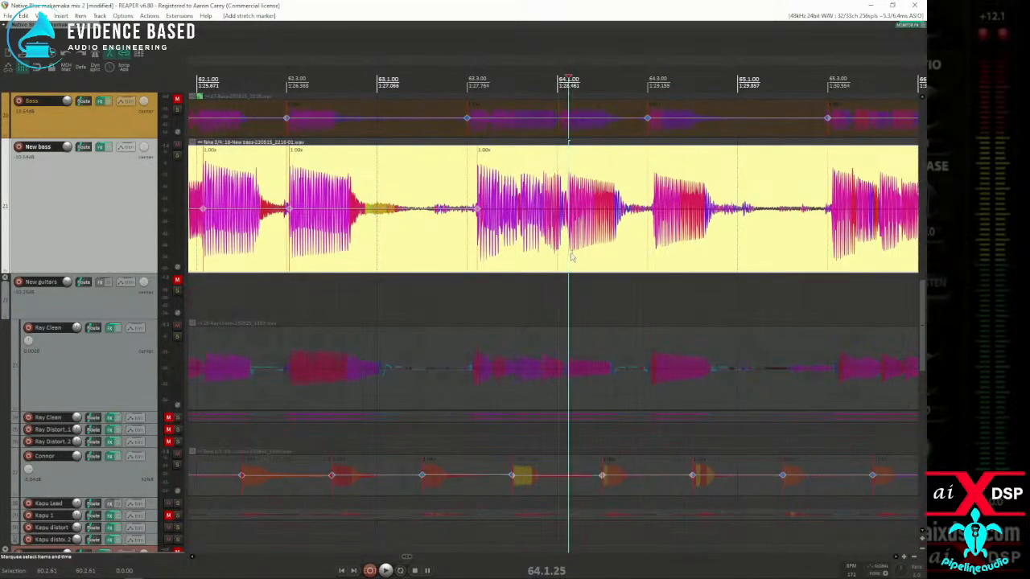
scroll(638, 255, down, 2)
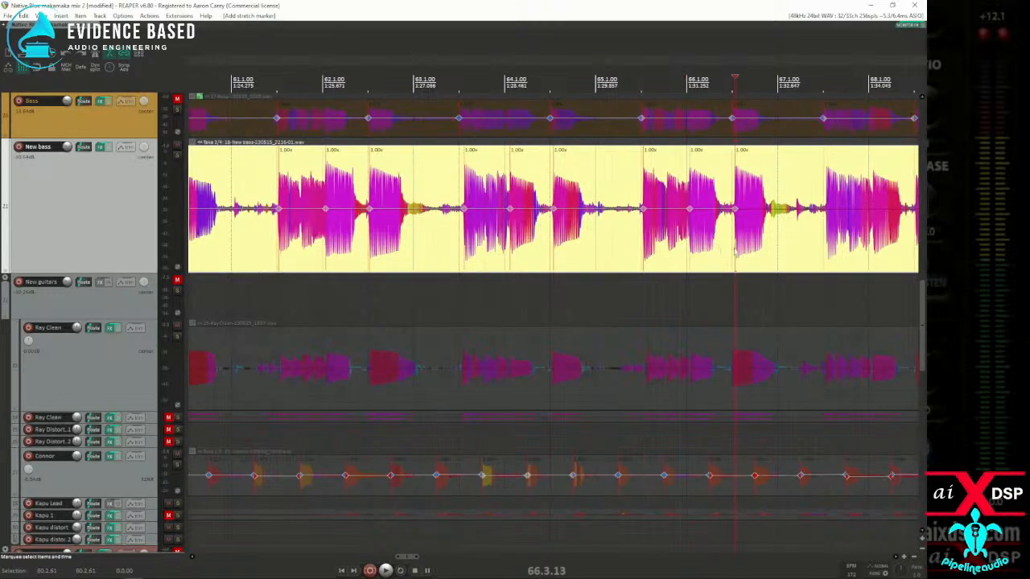
Step: Add stretch markers at the main New bass note onsets from about 67.3 through 72.1
scroll(792, 246, up, 2)
click(624, 247)
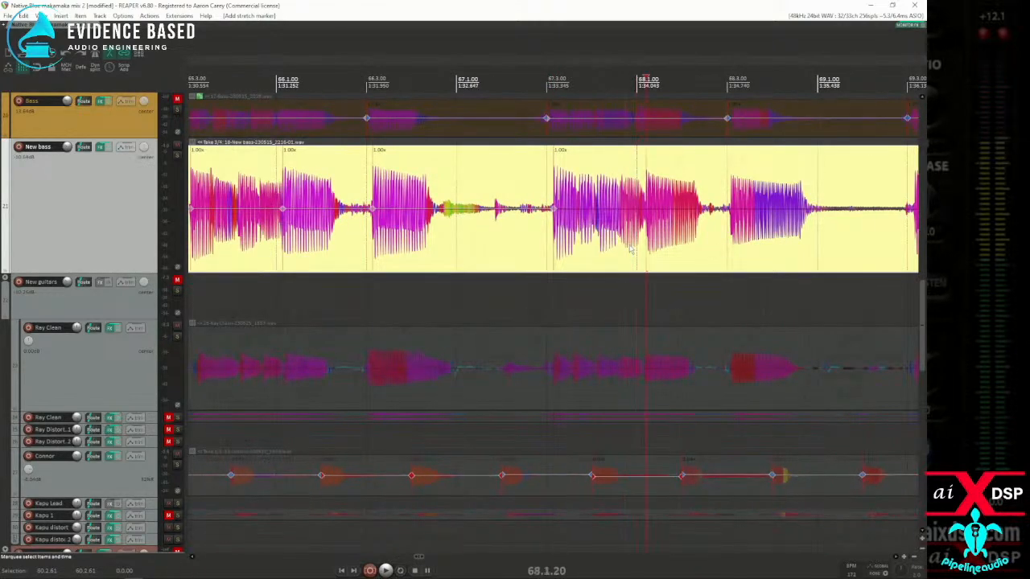
scroll(715, 248, down, 2)
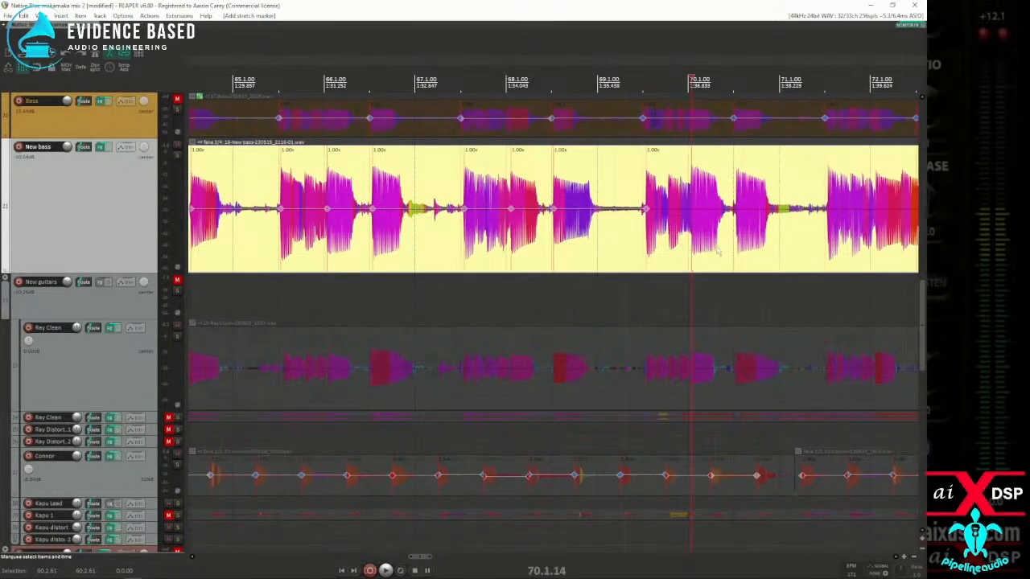
scroll(708, 255, up, 2)
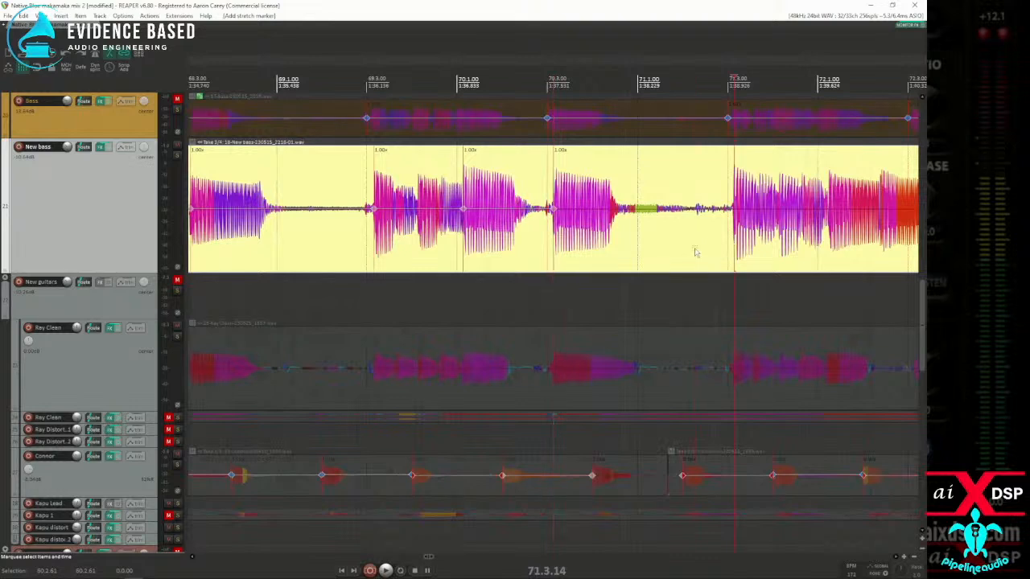
scroll(698, 252, down, 2)
click(591, 254)
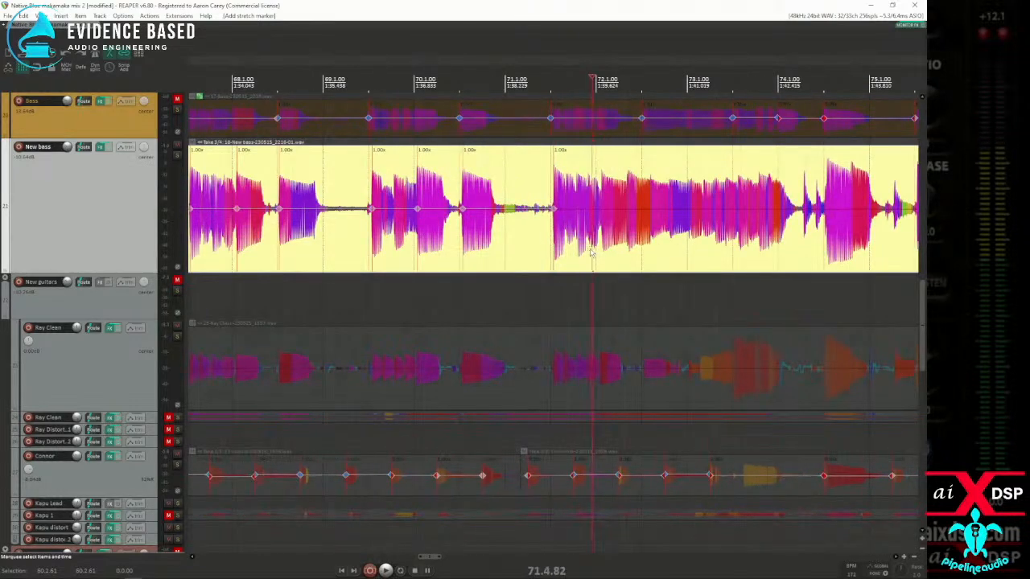
key(w)
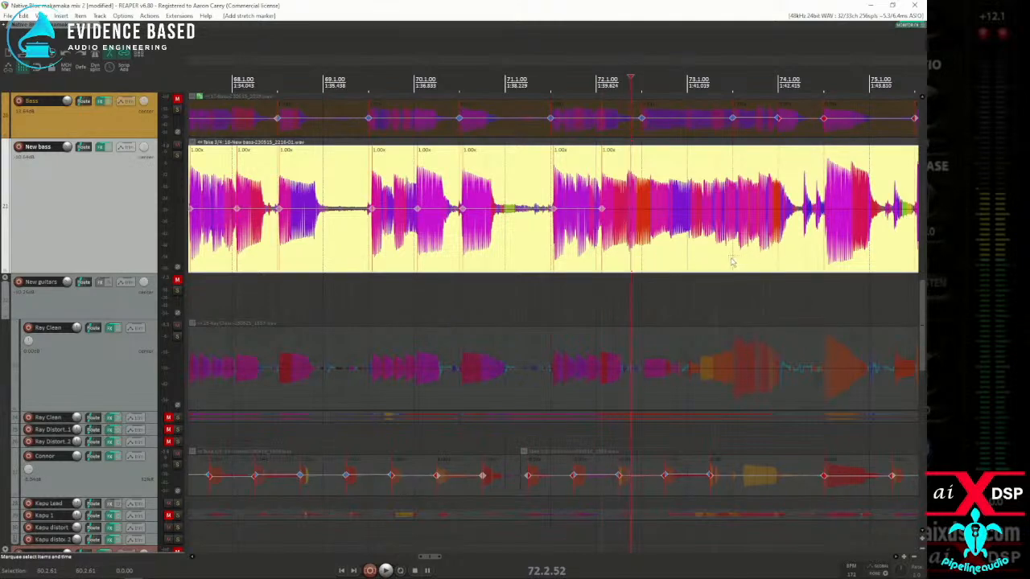
Step: Skip the sustained New bass passage after 72.1 and add a stretch marker at the note onset near 74.3
click(809, 256)
key(Tab)
click(818, 250)
key(Tab)
key(shift+w)
scroll(800, 247, up, 3)
scroll(636, 254, down, 8)
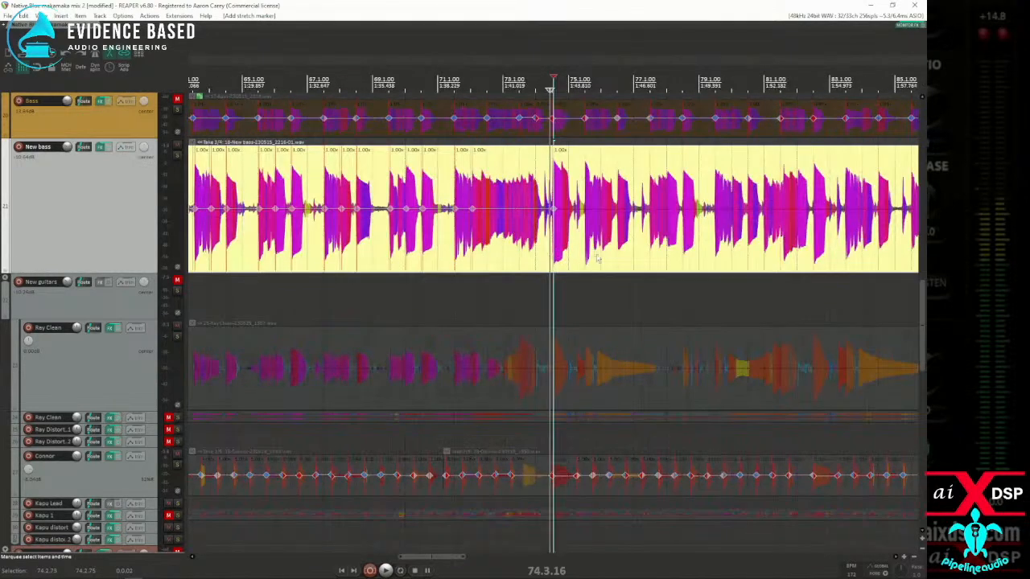
Step: Snap the New bass stretch markers within a time selection from 51.1.56 to 75.1.13 to the grid
click(565, 254)
key(m)
mouse_move(569, 257)
mouse_down()
mouse_move(191, 255)
mouse_move(191, 242)
mouse_move(405, 246)
mouse_up()
key(q)
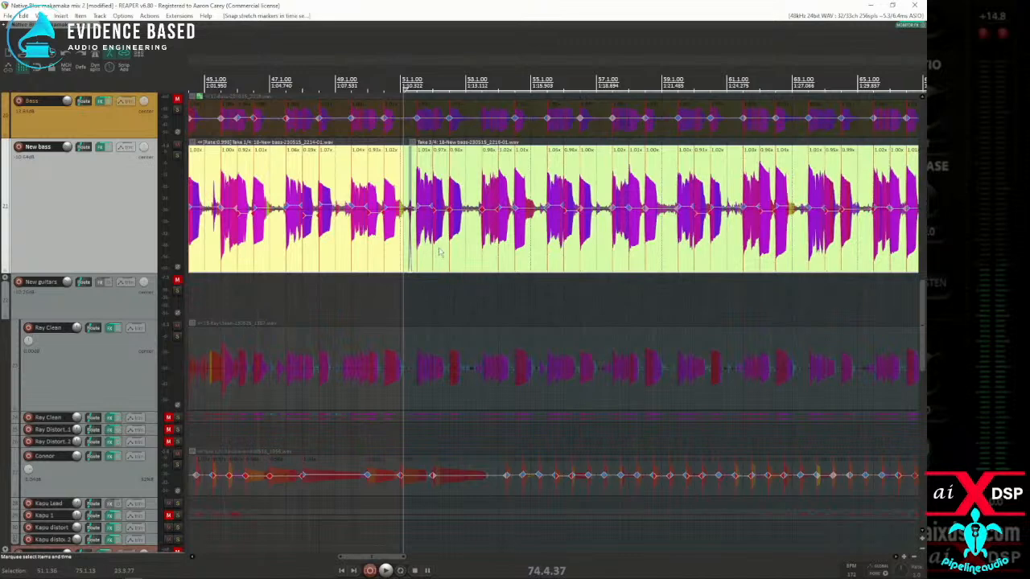
Step: Play back the snapped New bass section from about 51.2.56 to check its timing
click(422, 243)
scroll(420, 241, up, 3)
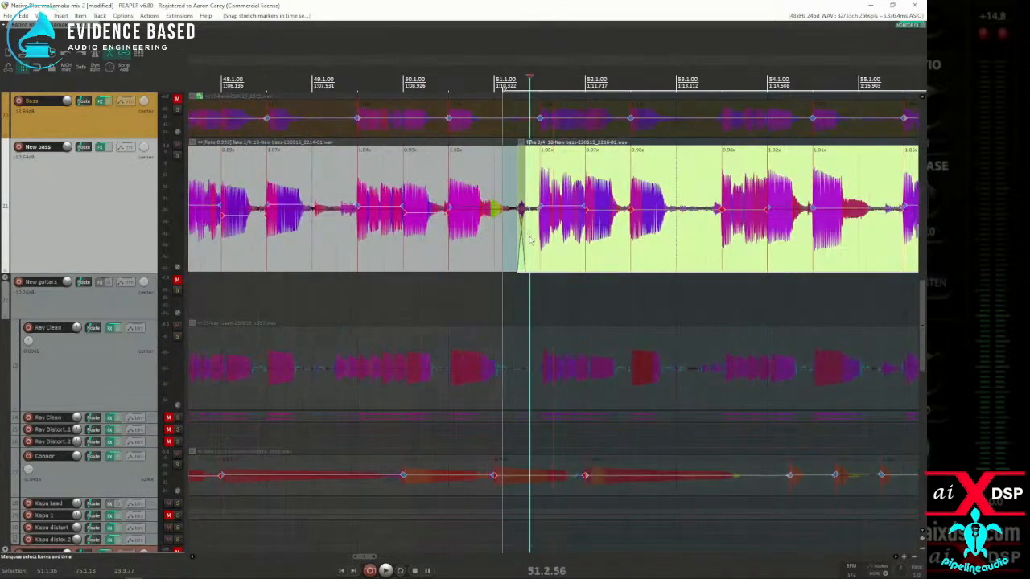
key(space)
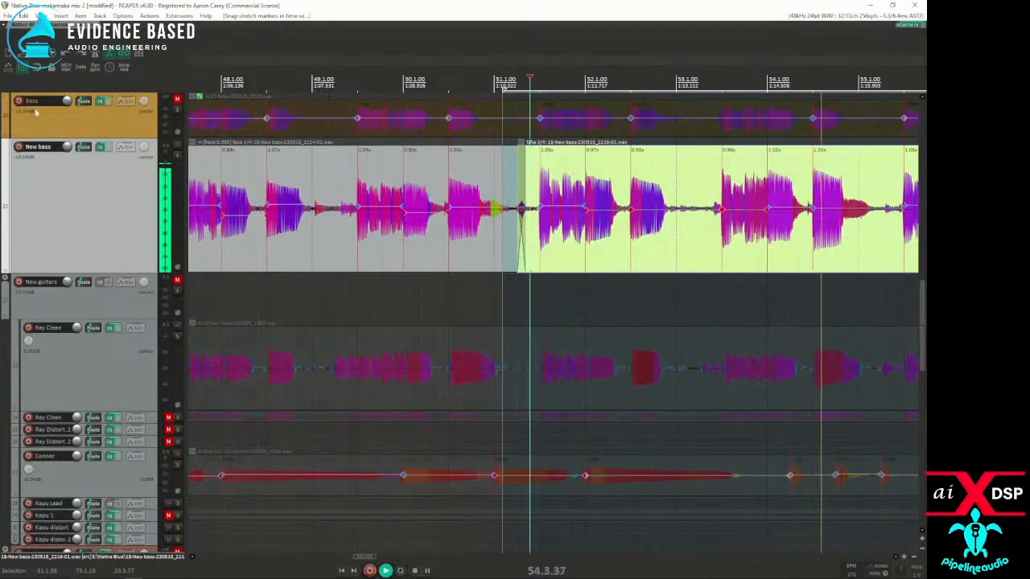
scroll(227, 135, down, 3)
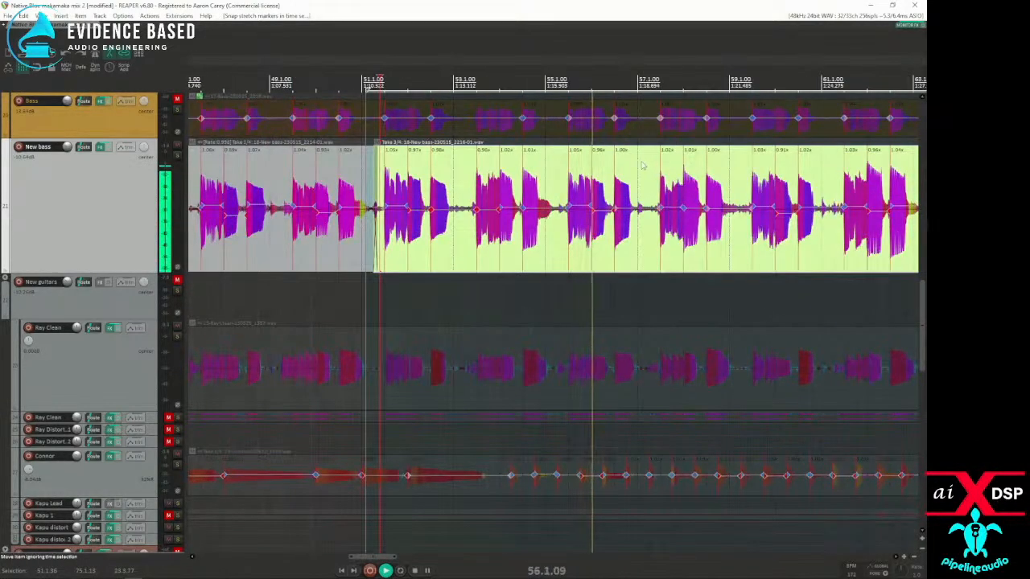
key(space)
Step: Audition the New bass notes between 55.3 and 56.1 repeatedly, starting from just before each onset
click(593, 231)
scroll(593, 232, up, 5)
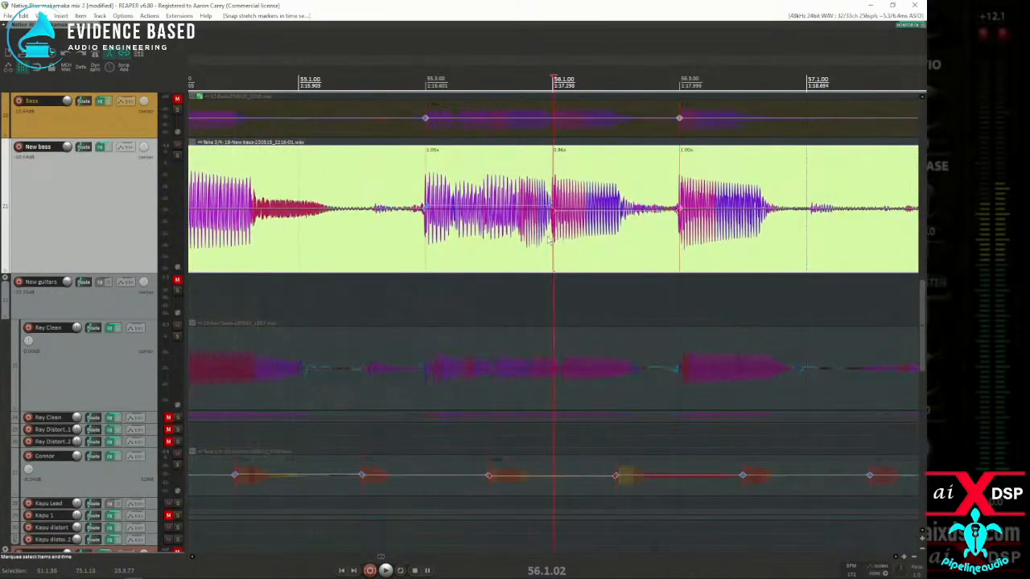
click(414, 244)
key(space)
key(space)
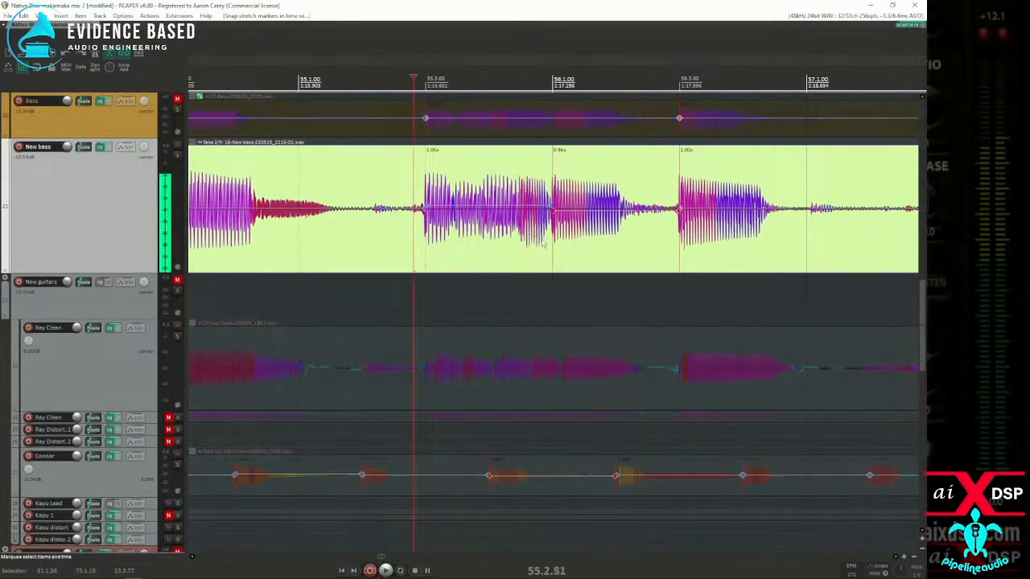
drag(548, 243, 550, 244)
key(space)
key(space)
click(551, 244)
key(space)
key(space)
click(420, 251)
key(space)
key(space)
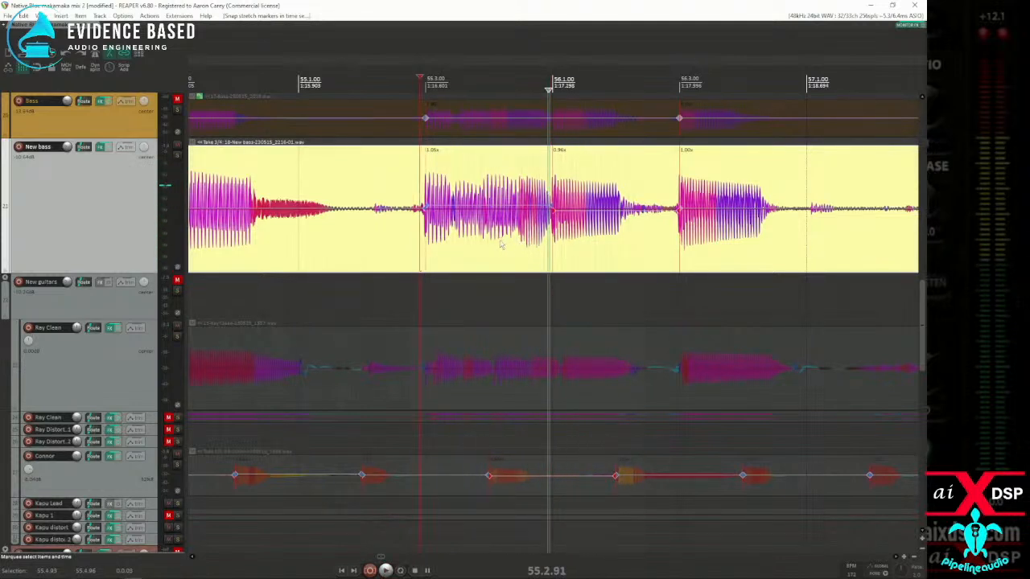
Step: Compare quarter-note and half-note grid lines against the New bass notes around 56.1, and resume playback on the half-note grid
key(4)
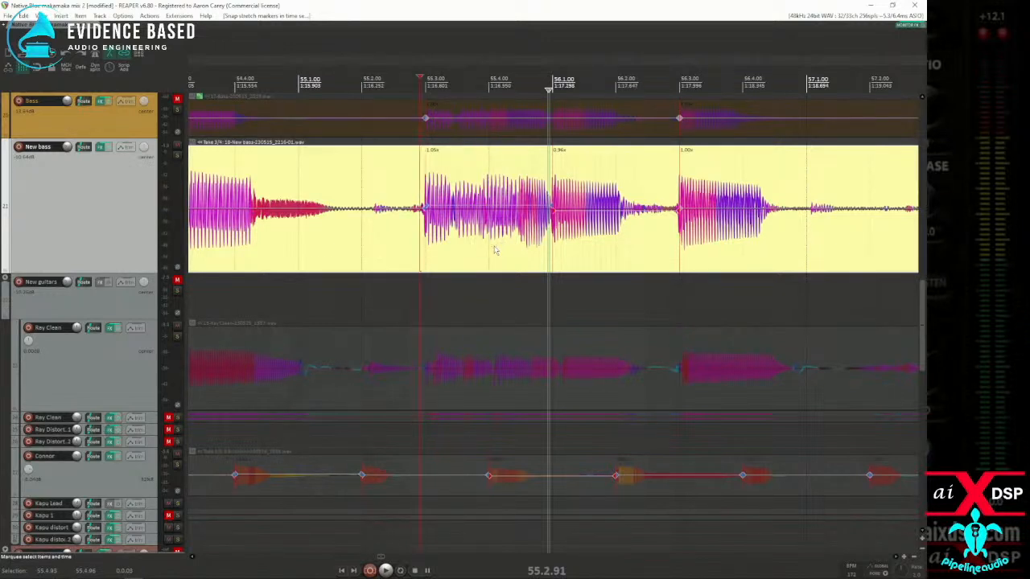
key(2)
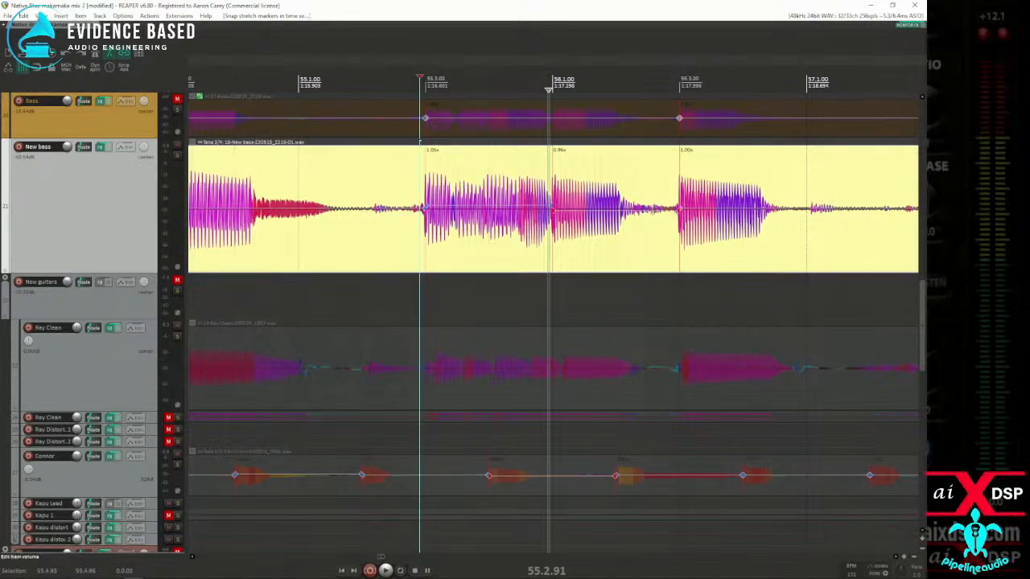
key(space)
scroll(663, 232, down, 3)
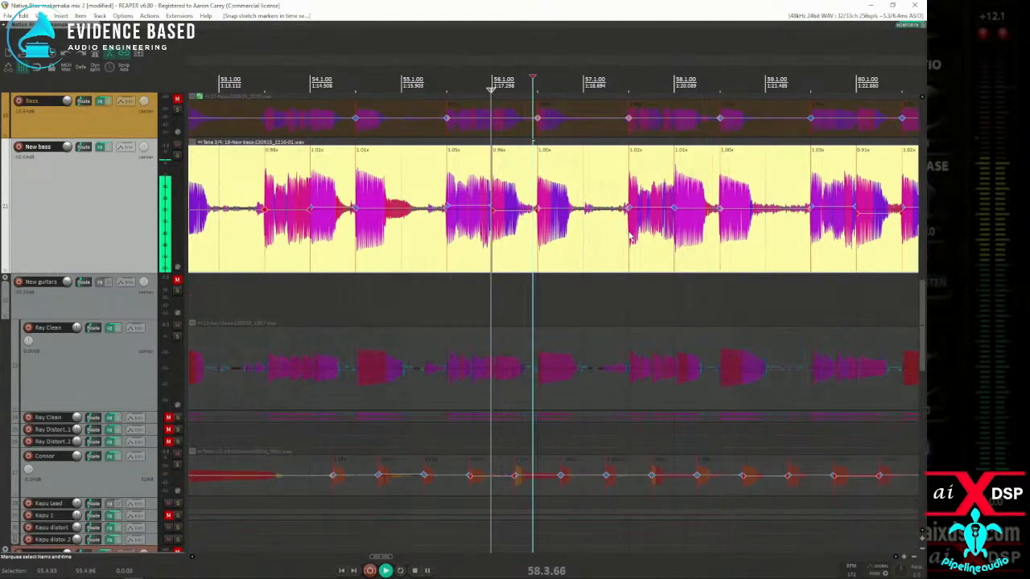
Step: Examine the snapped New bass stretch markers across about 51.1 to 75.1 during playback, and stop playback near 72.3
scroll(632, 237, down, 2)
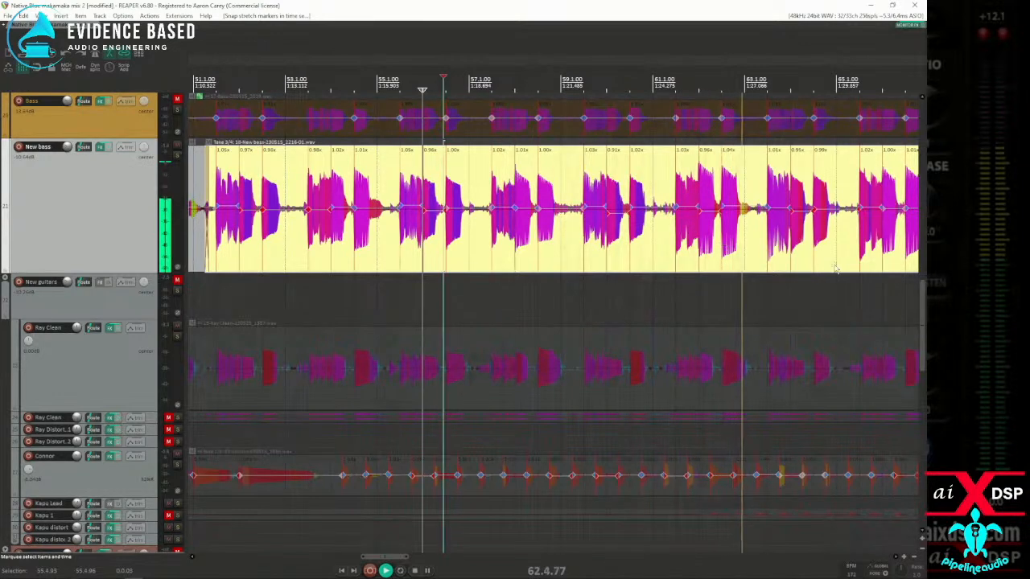
scroll(814, 267, up, 3)
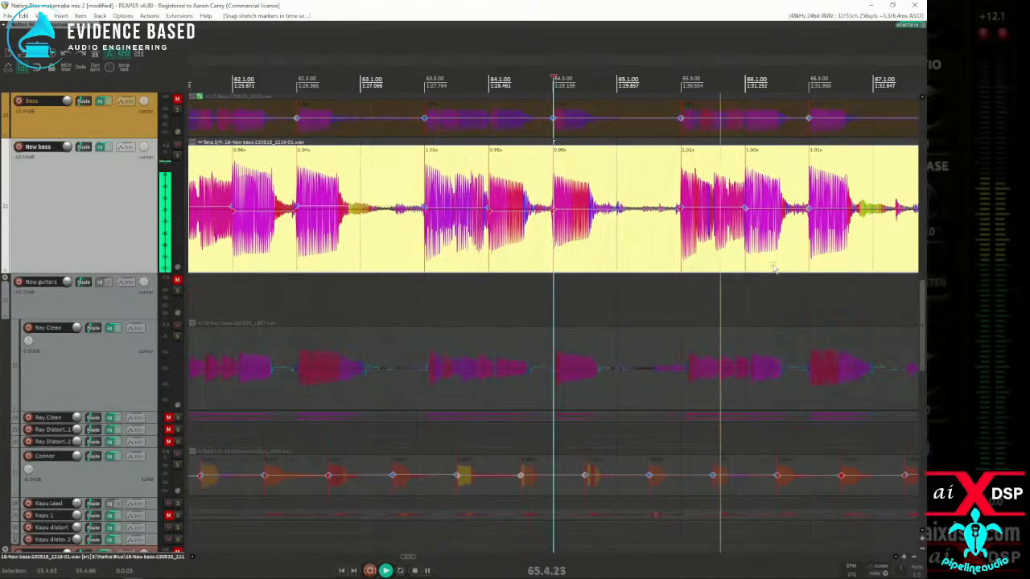
scroll(775, 270, down, 3)
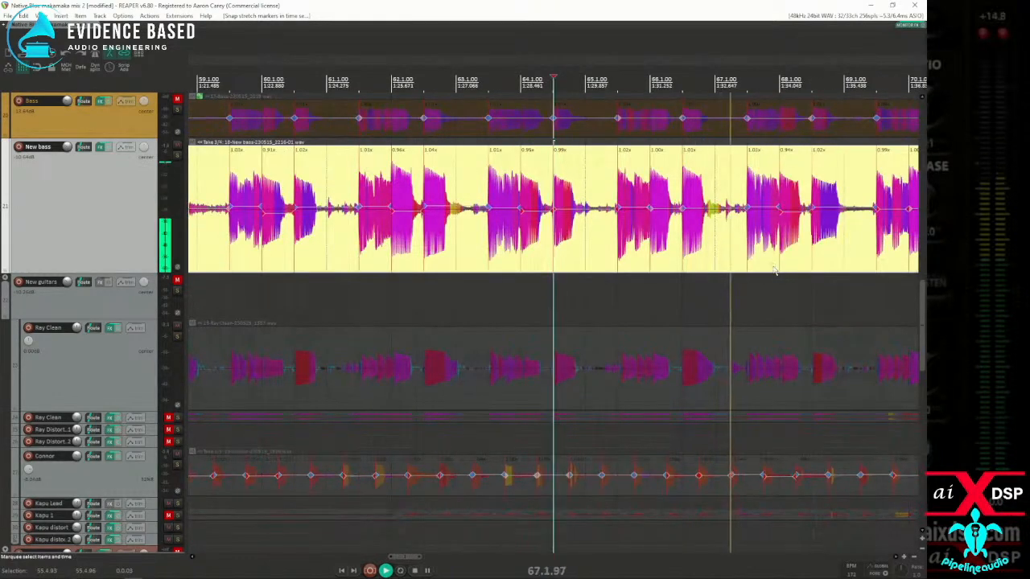
scroll(774, 270, down, 3)
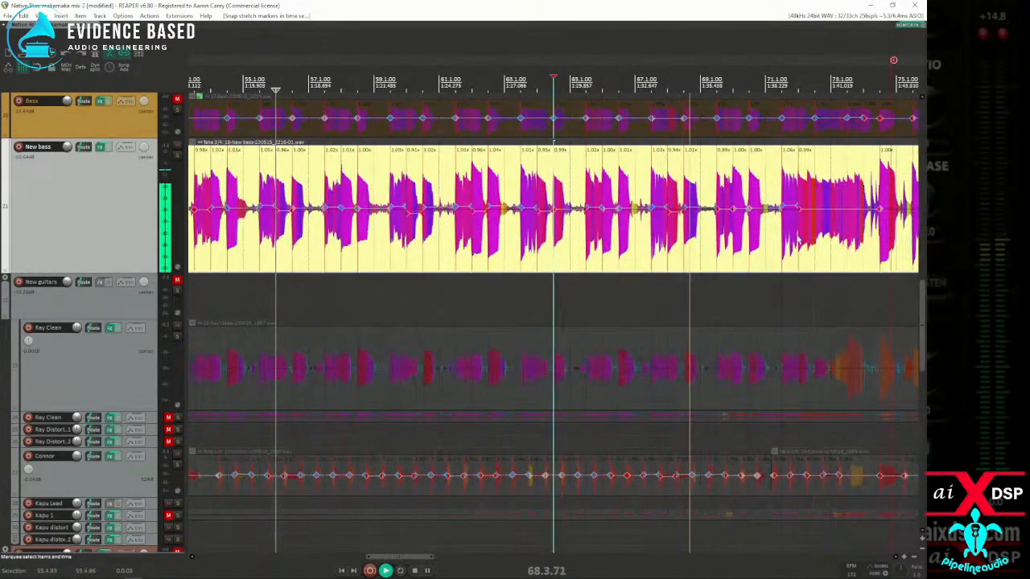
scroll(782, 251, up, 3)
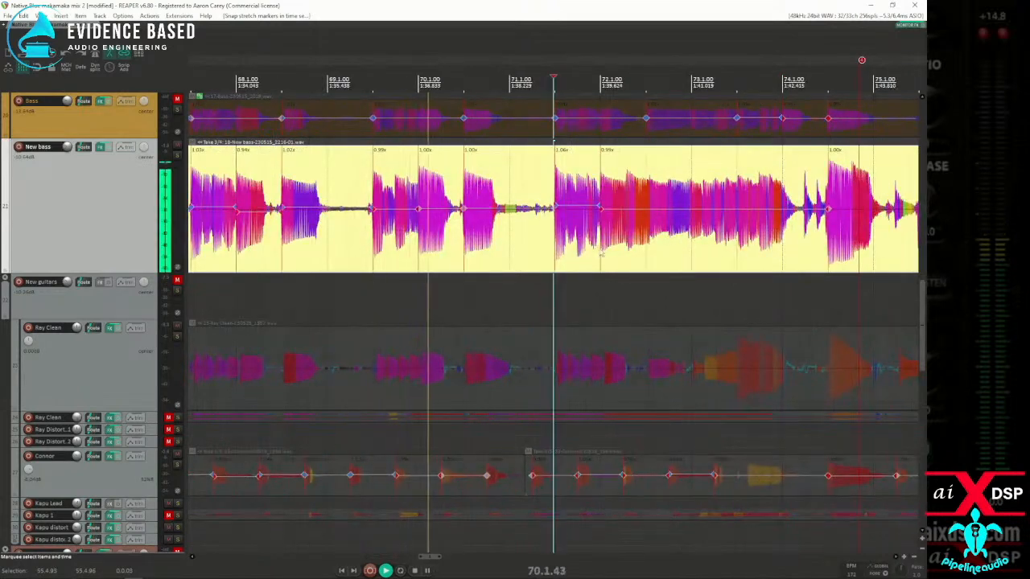
scroll(632, 249, up, 2)
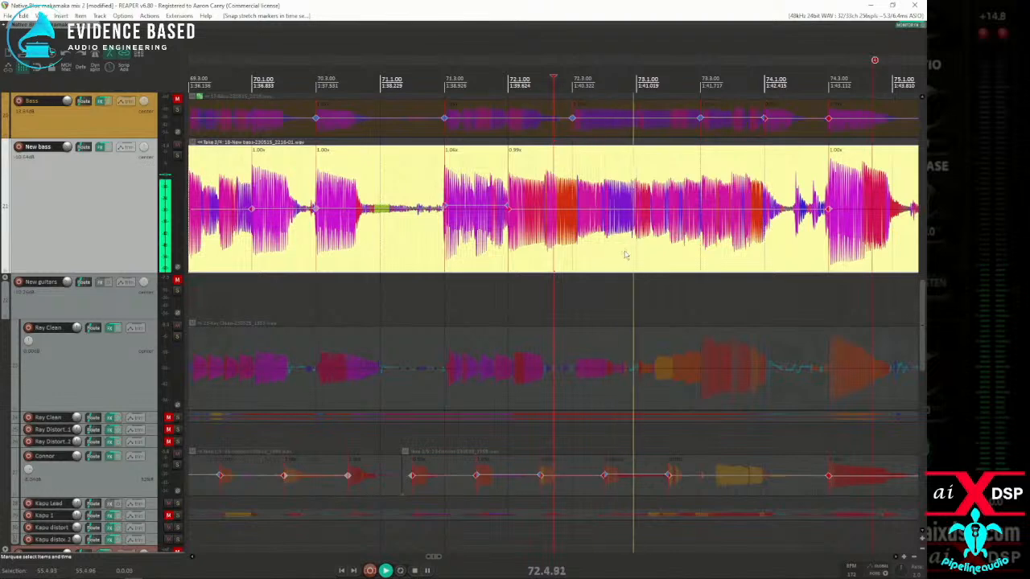
key(space)
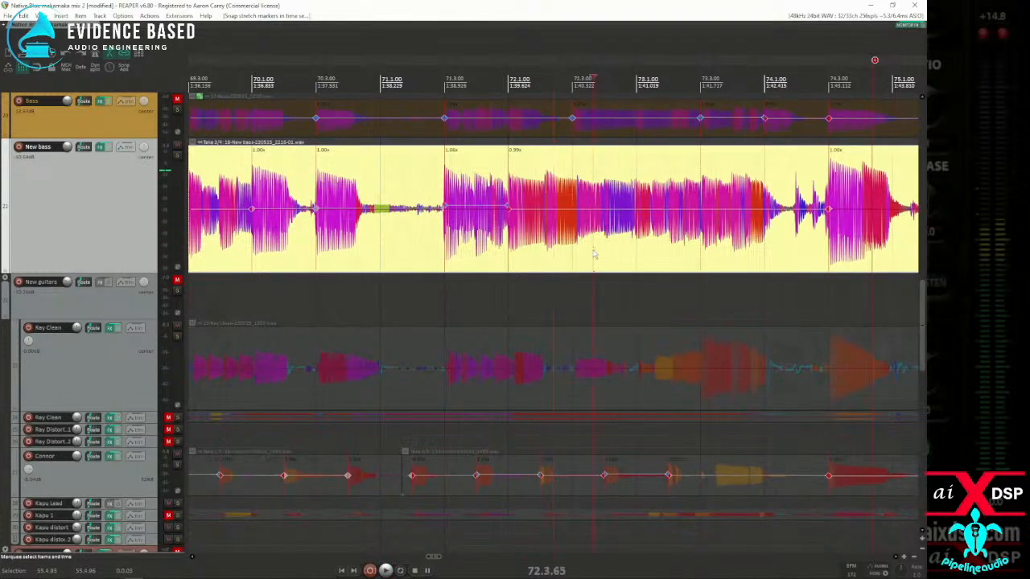
Step: Add a stretch marker on the New bass at the note onset at about 72.3.17
scroll(555, 249, up, 2)
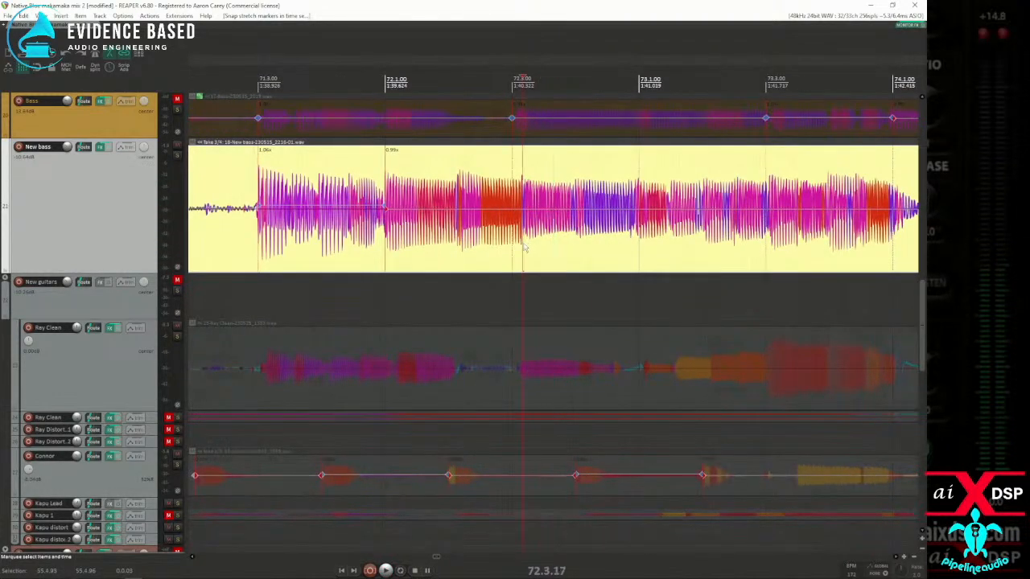
scroll(523, 247, up, 4)
scroll(554, 241, down, 3)
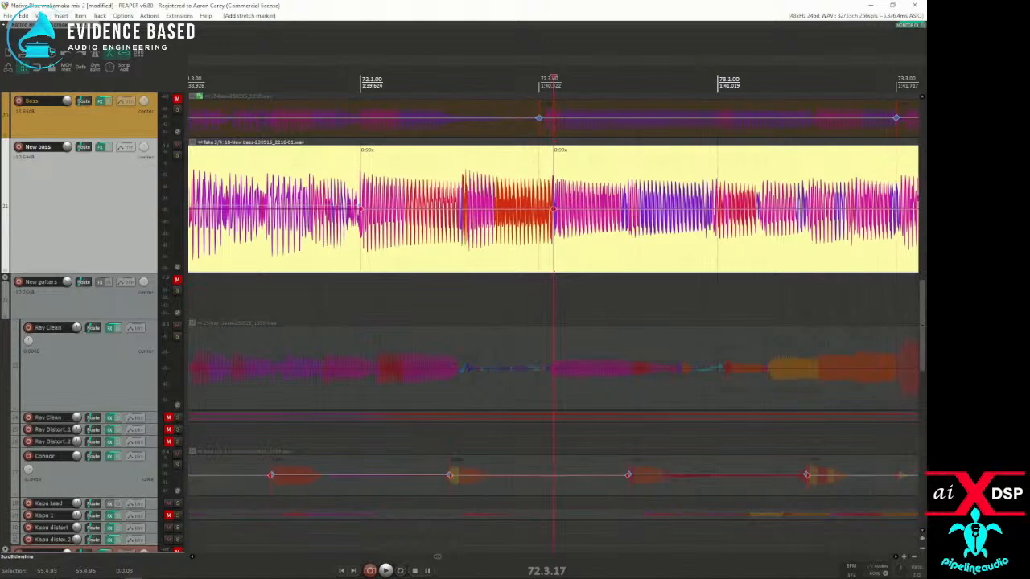
Step: Open the peaks display settings and shift the spectral peaks colour range to recolour the waveforms
click(40, 16)
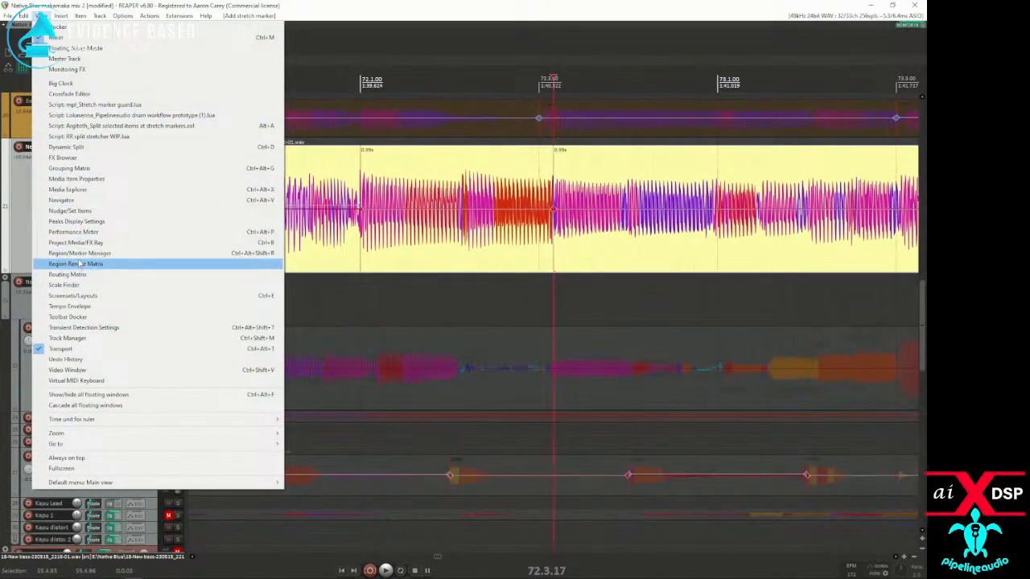
click(74, 221)
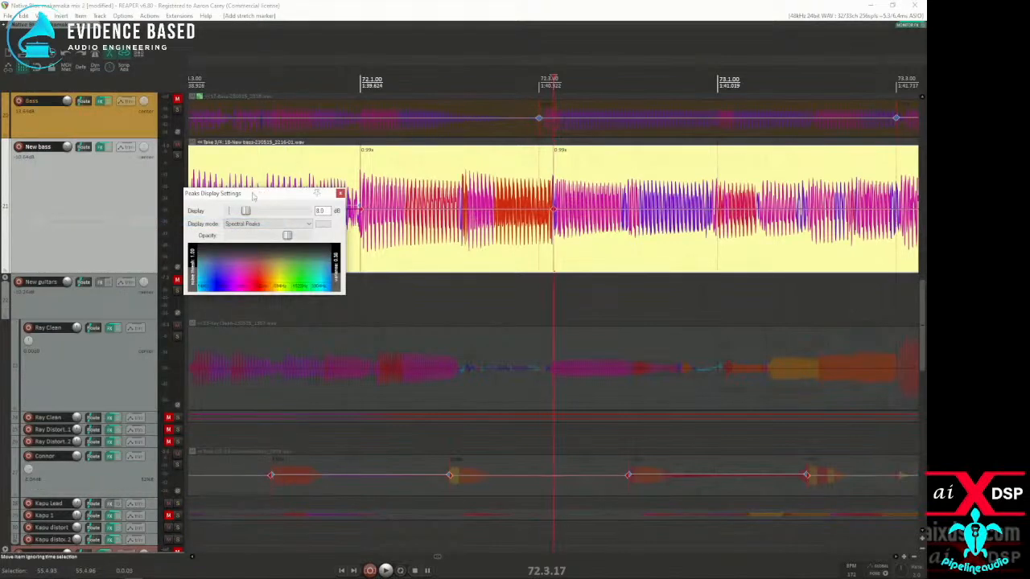
drag(253, 195, 372, 153)
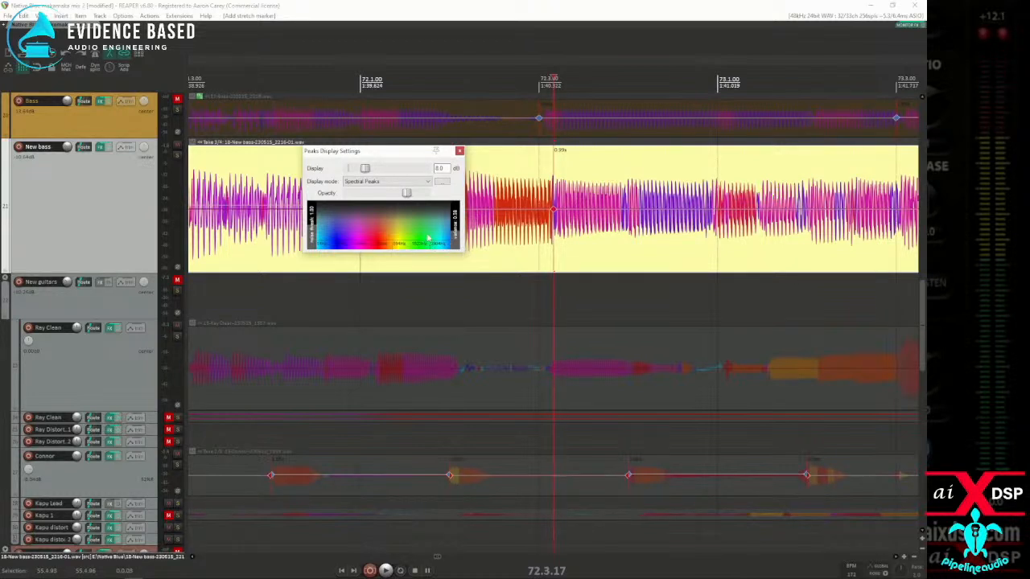
mouse_move(432, 233)
mouse_down()
mouse_move(392, 233)
mouse_move(427, 233)
mouse_move(413, 234)
mouse_up()
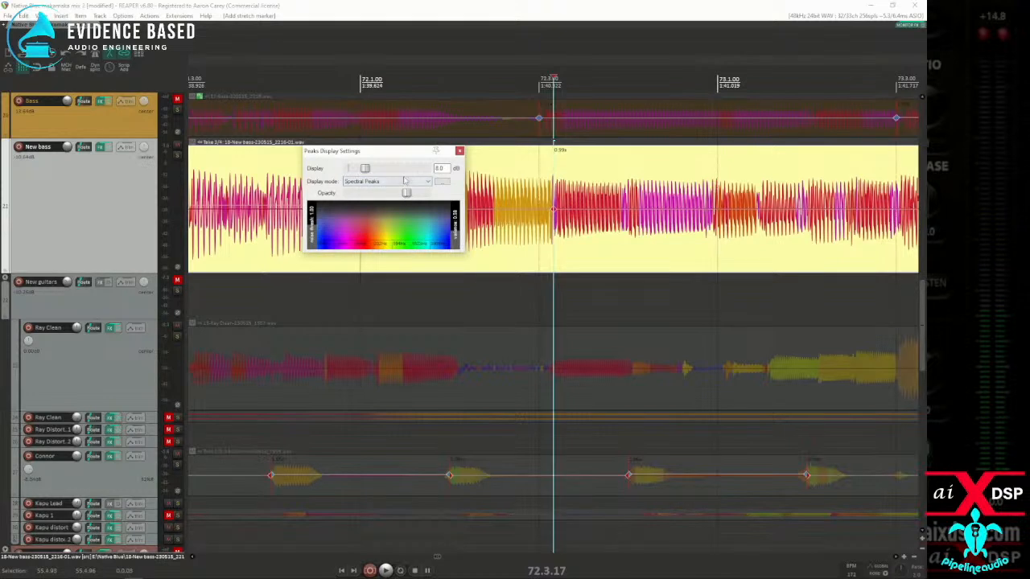
Step: Check the spectral peaks scaling options, slightly reduce the peaks display gain and close the peaks display settings
click(440, 181)
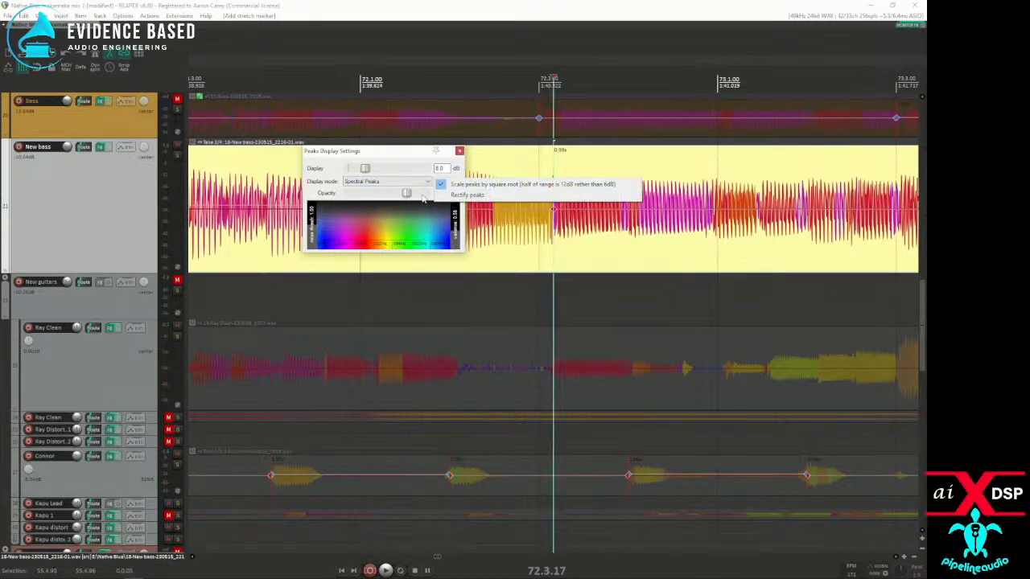
click(315, 193)
mouse_move(406, 193)
mouse_down()
mouse_move(325, 201)
mouse_move(435, 201)
mouse_move(376, 202)
mouse_move(404, 205)
mouse_up()
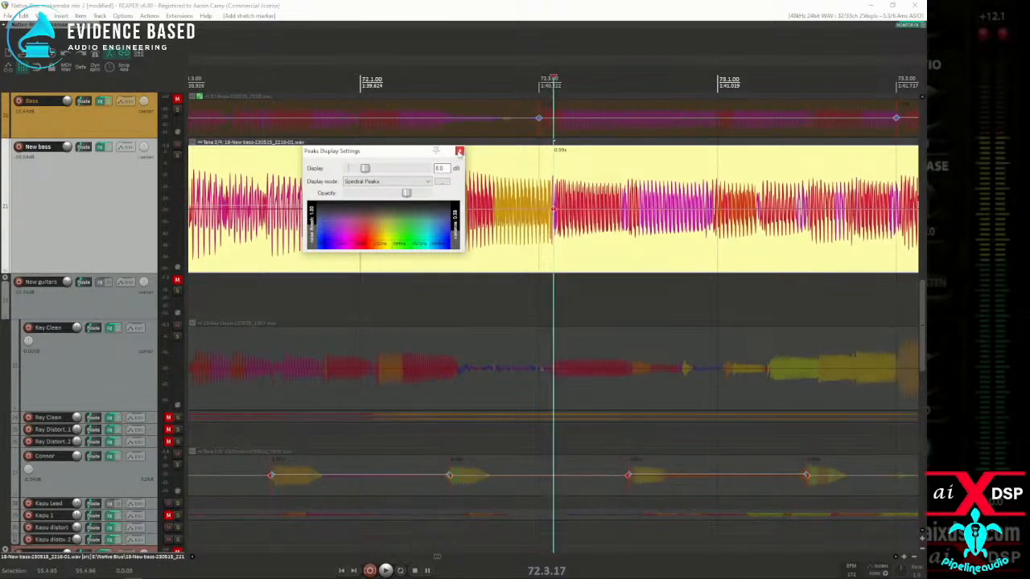
mouse_move(366, 169)
mouse_down()
mouse_move(347, 171)
mouse_move(395, 170)
mouse_move(360, 171)
mouse_up()
click(460, 151)
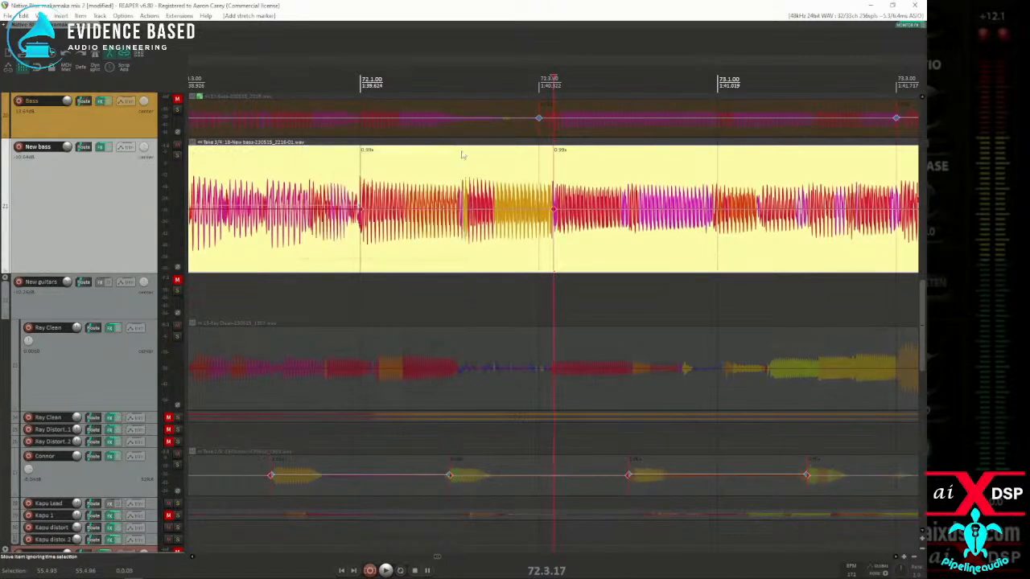
Step: Add stretch markers on the New bass at the note changes at about 72.4.95 and 73.3.04
click(714, 233)
scroll(768, 231, down, 3)
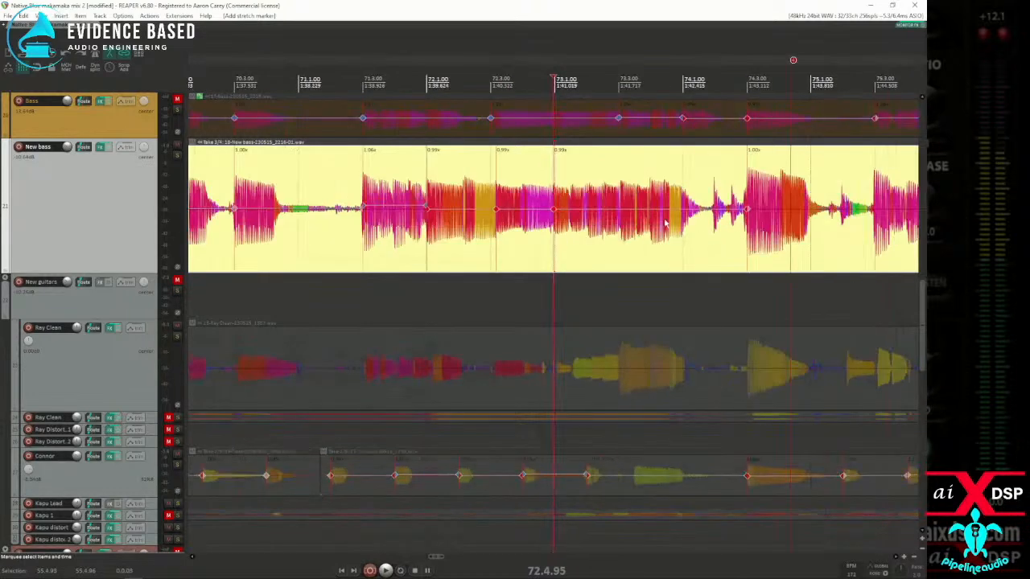
click(610, 238)
scroll(620, 241, up, 5)
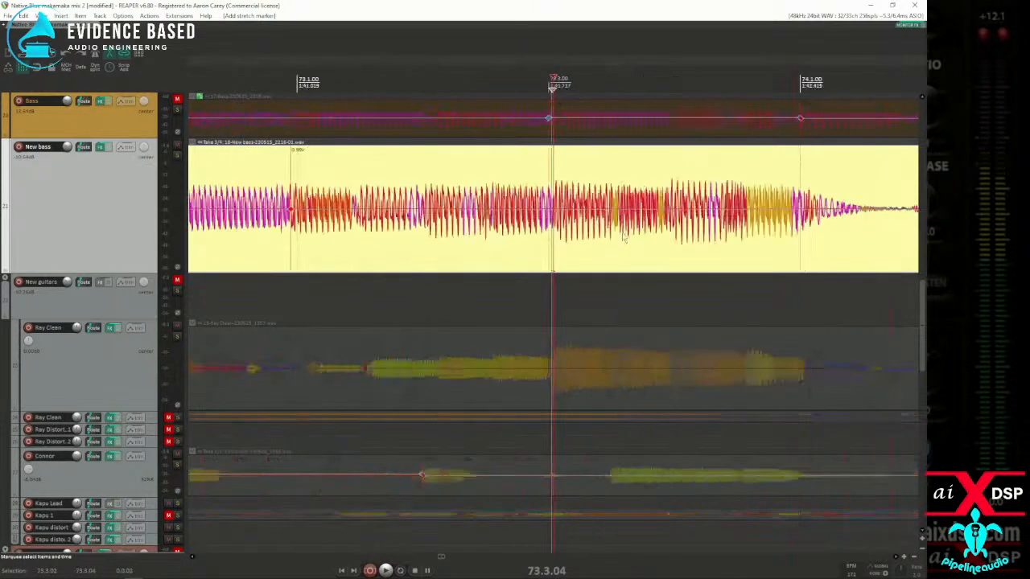
scroll(555, 233, down, 2)
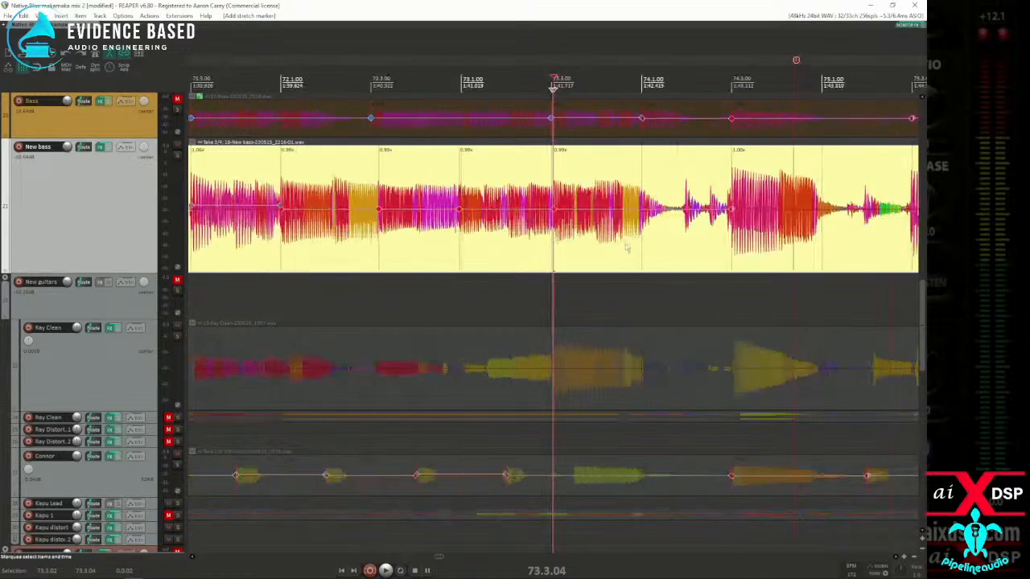
Step: Snap the New bass stretch markers within a time selection from about 71.2.56 to 74.1.69 to the grid
scroll(650, 241, down, 3)
drag(614, 245, 361, 240)
key(q)
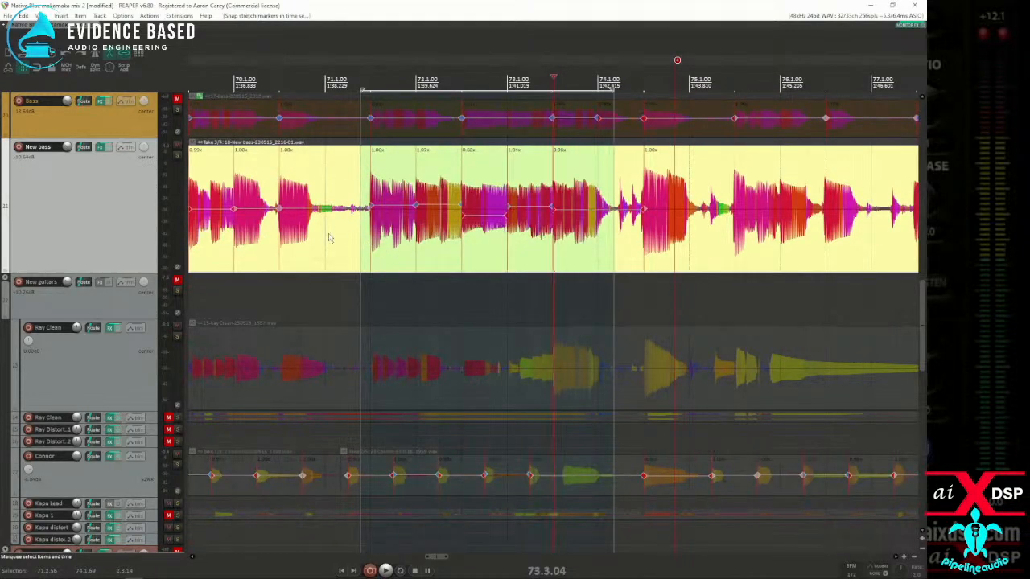
Step: Play back the newly snapped New bass notes from about 70.2.63 to check their timing
click(271, 240)
key(space)
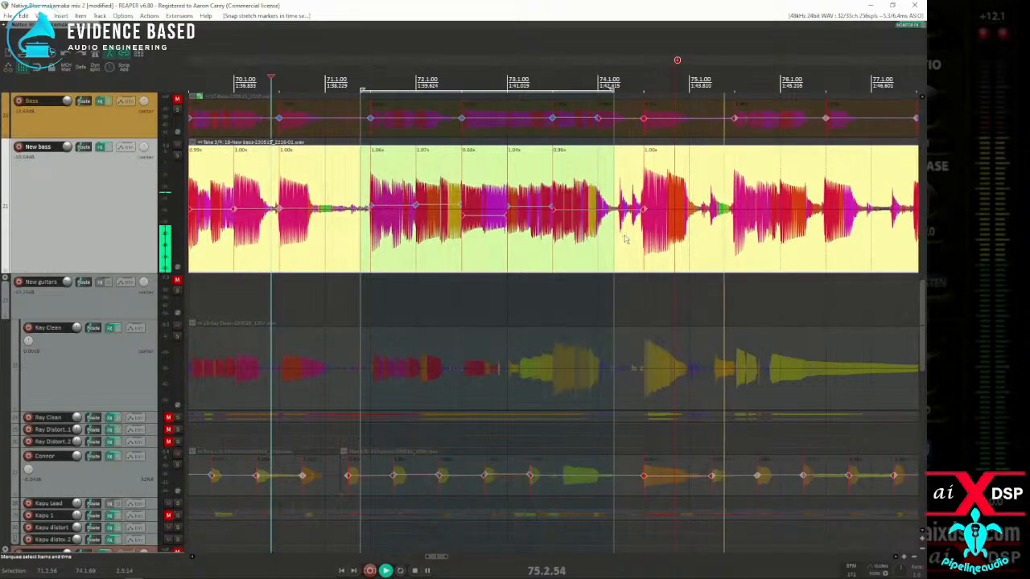
key(space)
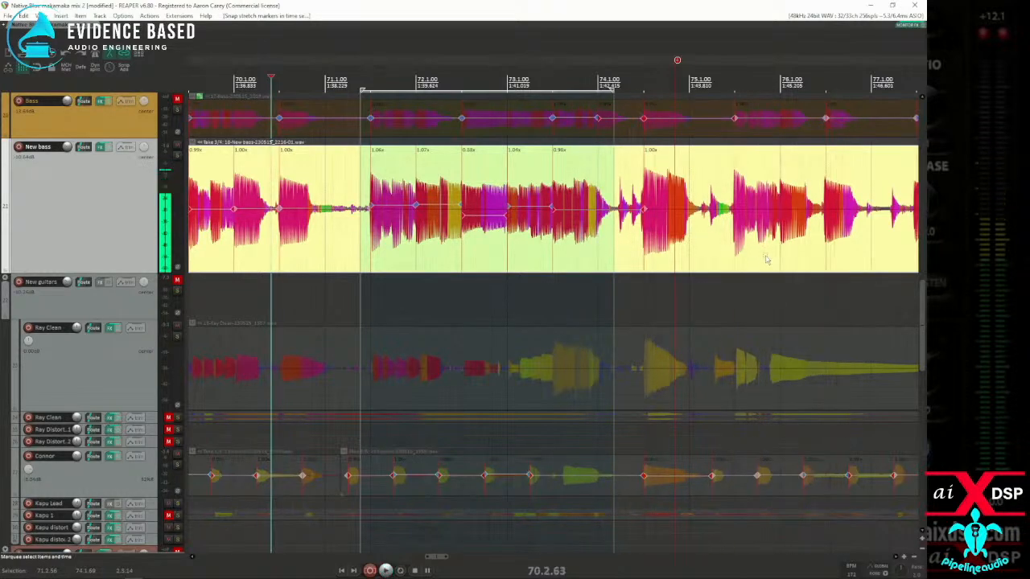
Step: Add New bass stretch markers at the note onsets near 76.1, 76.3, 77.3, 78.1 and 78.3, plus one near 75.3
scroll(563, 248, up, 4)
key(Tab)
key(Tab)
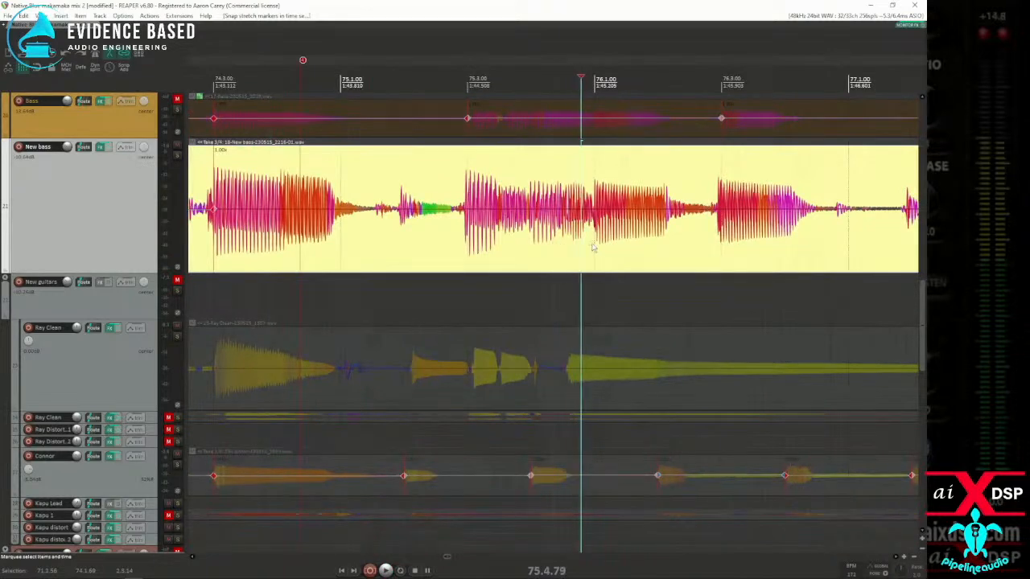
key(shift+w)
scroll(615, 254, down, 3)
key(Tab)
key(shift+w)
key(Tab)
key(shift+w)
key(Tab)
key(Tab)
key(shift+w)
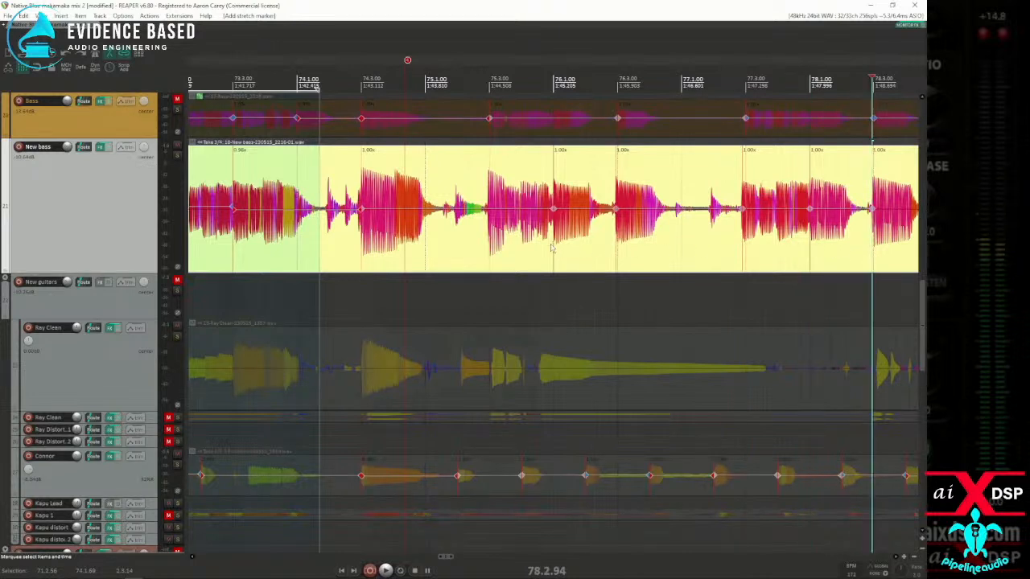
click(474, 243)
key(shift+w)
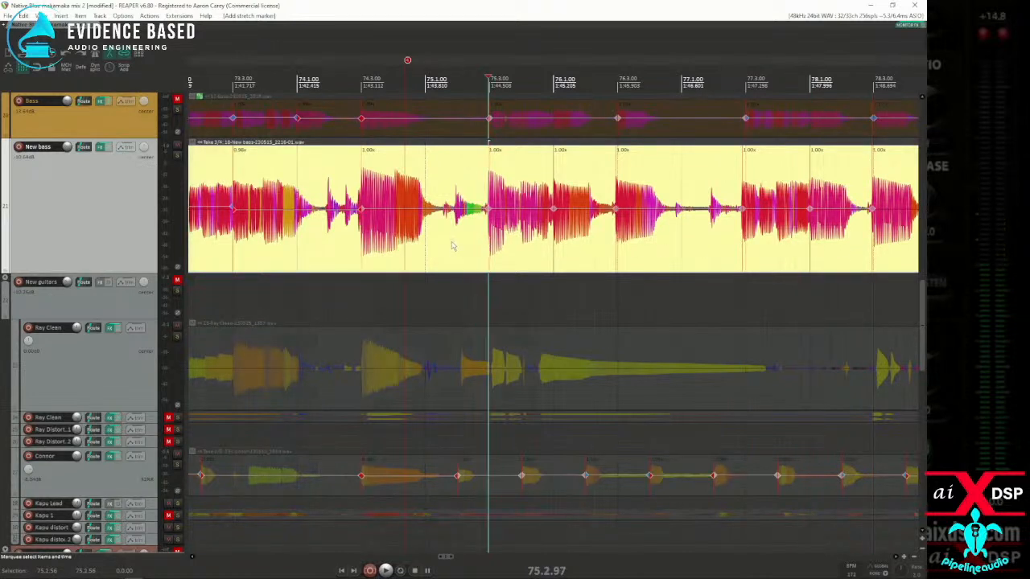
Step: Snap the New bass stretch markers from about 75.1.82 to 78.3.39 to the grid, and remove the project marker just before 75.1
drag(452, 247, 888, 248)
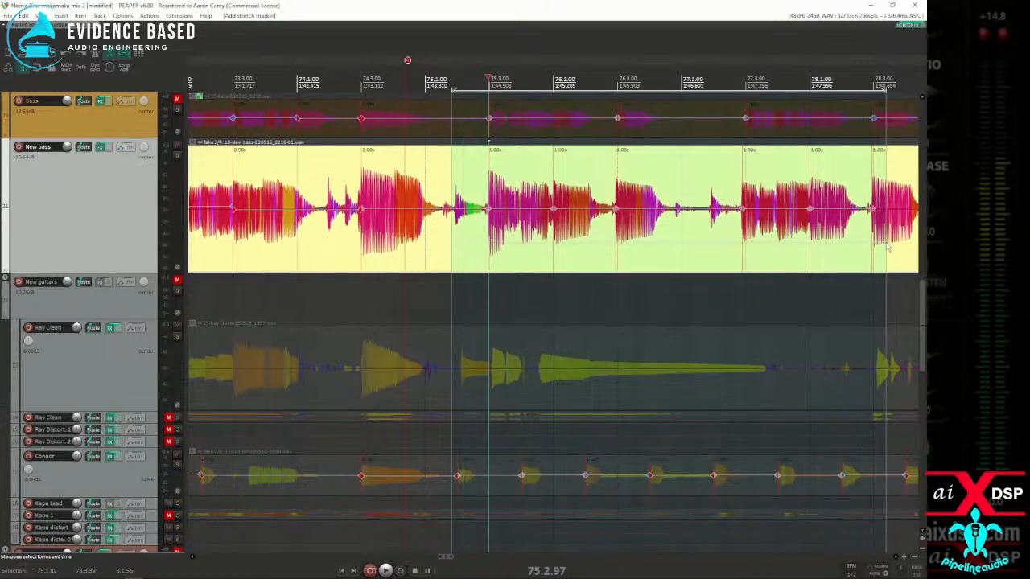
key(q)
right_click(407, 62)
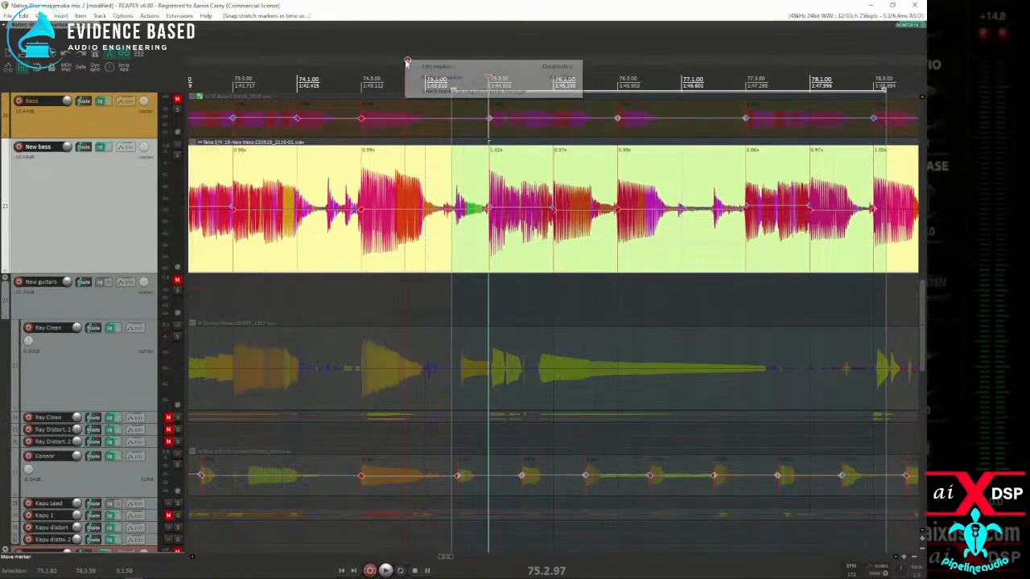
click(435, 77)
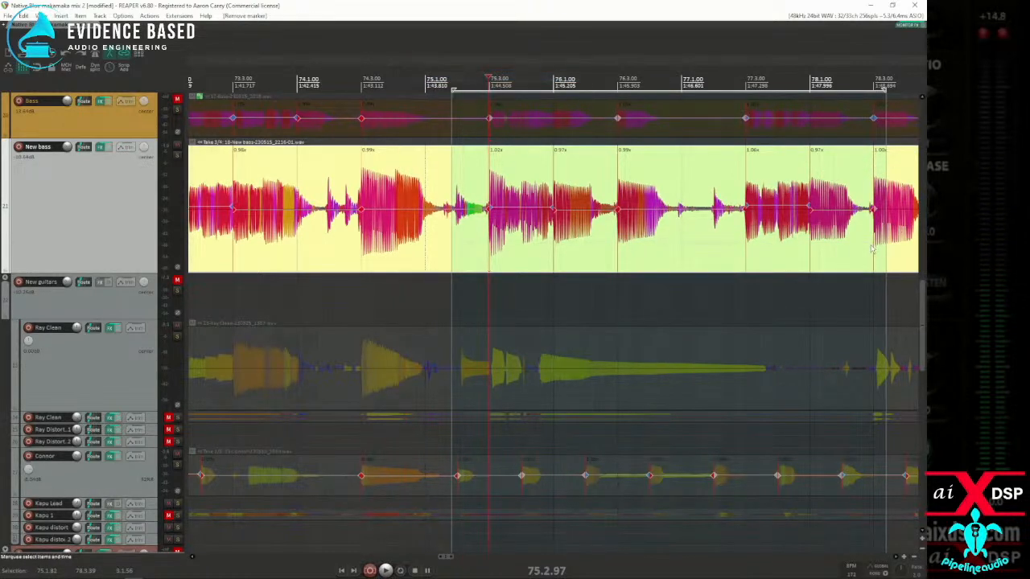
Step: Insert a project marker just after 79.1, in the gap before the next New bass phrase
scroll(743, 252, down, 3)
scroll(731, 252, down, 3)
scroll(692, 253, up, 6)
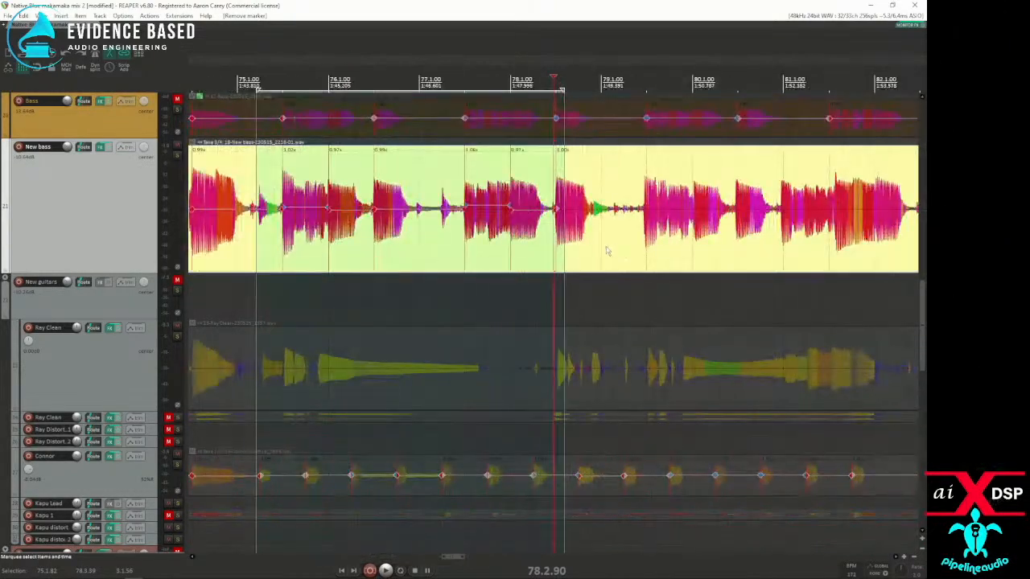
click(620, 252)
key(m)
Step: Add New bass stretch markers at the note onsets near 79.3, 80.1, 80.3, 81.1 and 81.3.29
click(634, 251)
click(683, 250)
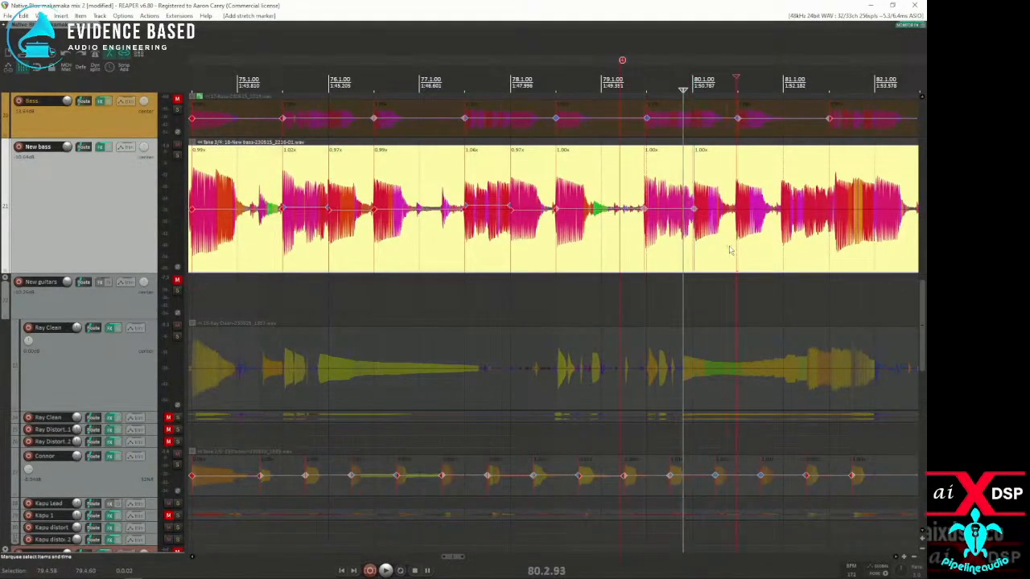
click(835, 250)
scroll(835, 249, up, 3)
click(556, 248)
key(shift+w)
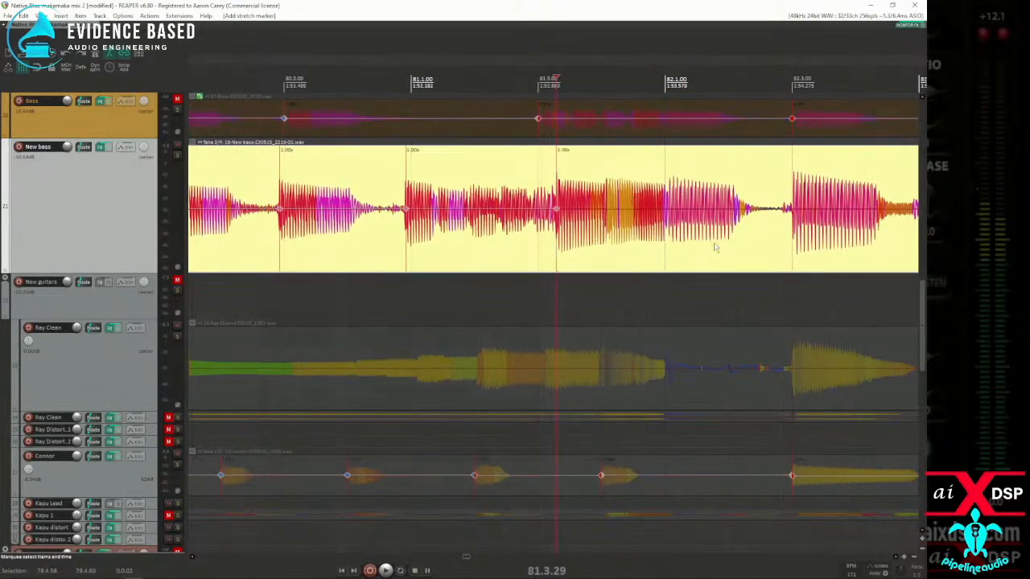
Step: Add New bass stretch markers at the note onsets just after 82.1 and at about 82.3.02
scroll(727, 247, down, 2)
click(609, 246)
scroll(612, 246, up, 4)
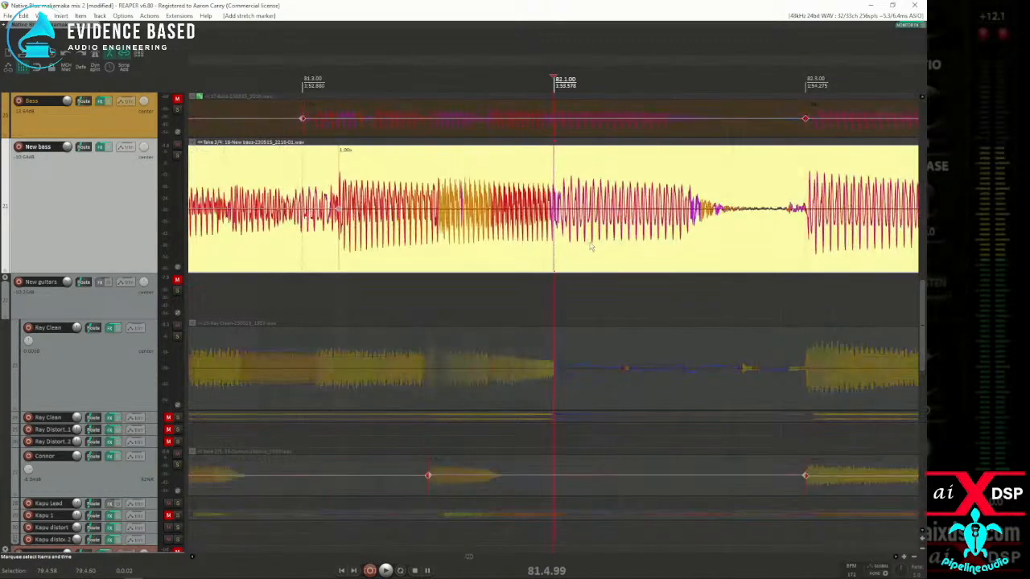
click(564, 238)
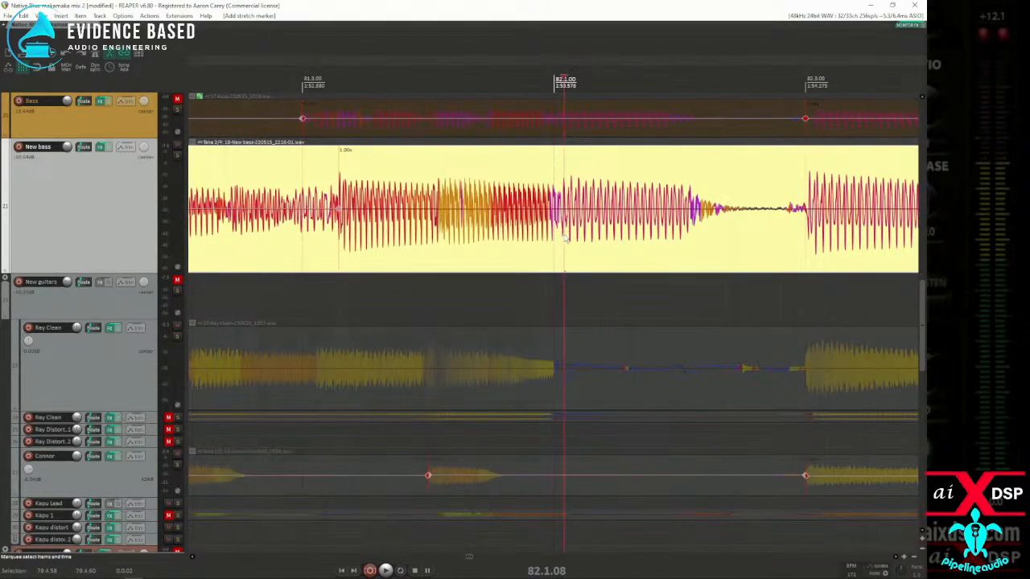
key(Tab)
scroll(744, 241, down, 1)
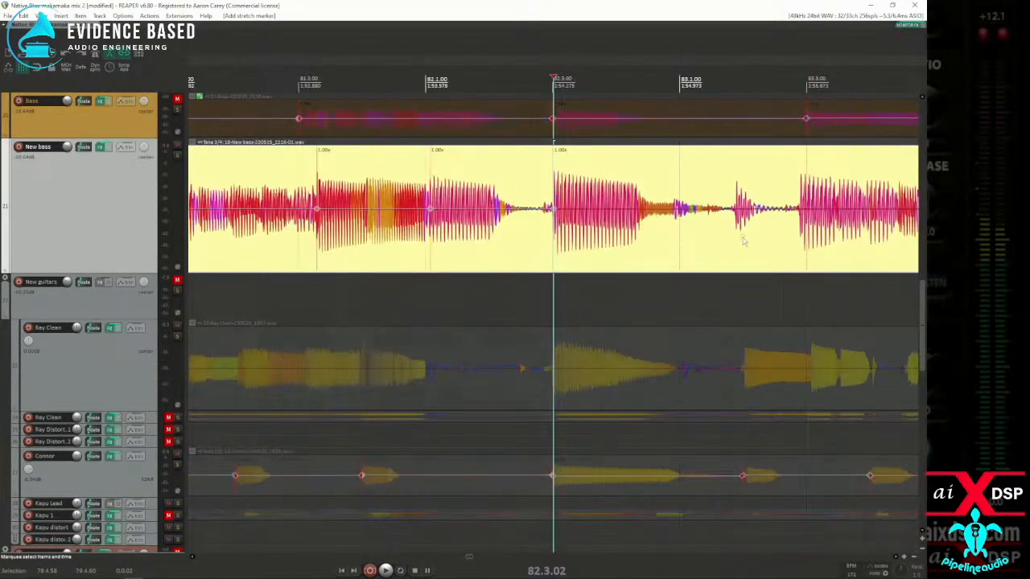
Step: Add a New bass stretch marker at the note onset at about 83.2.91, checking its placement on the waveform
click(769, 251)
key(Tab)
key(shift+w)
scroll(769, 251, up, 3)
scroll(725, 245, down, 1)
scroll(621, 254, up, 1)
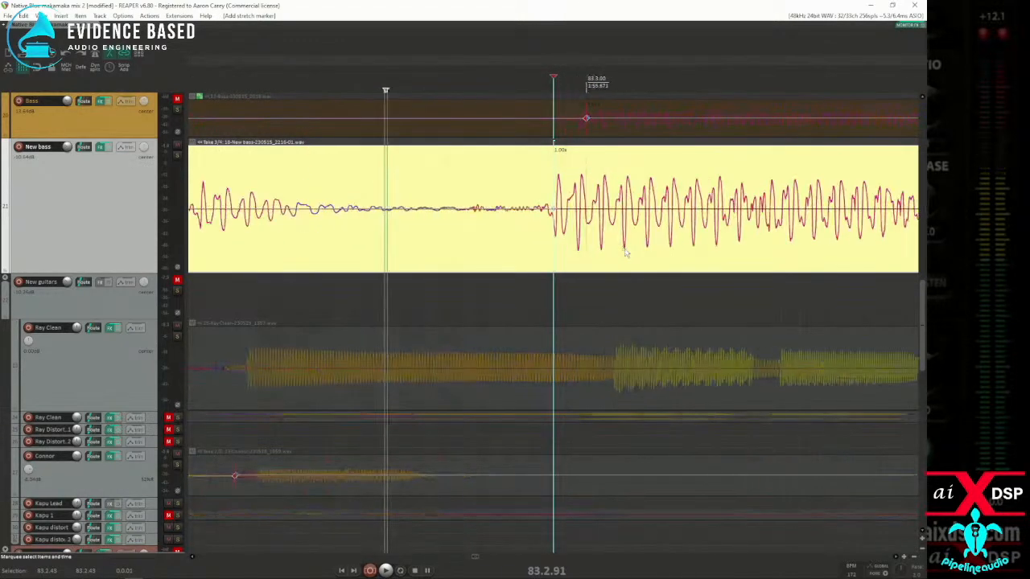
Step: Add New bass stretch markers at the note onsets at 84.1.09, 84.2.98 and 85.2.99
scroll(651, 240, down, 3)
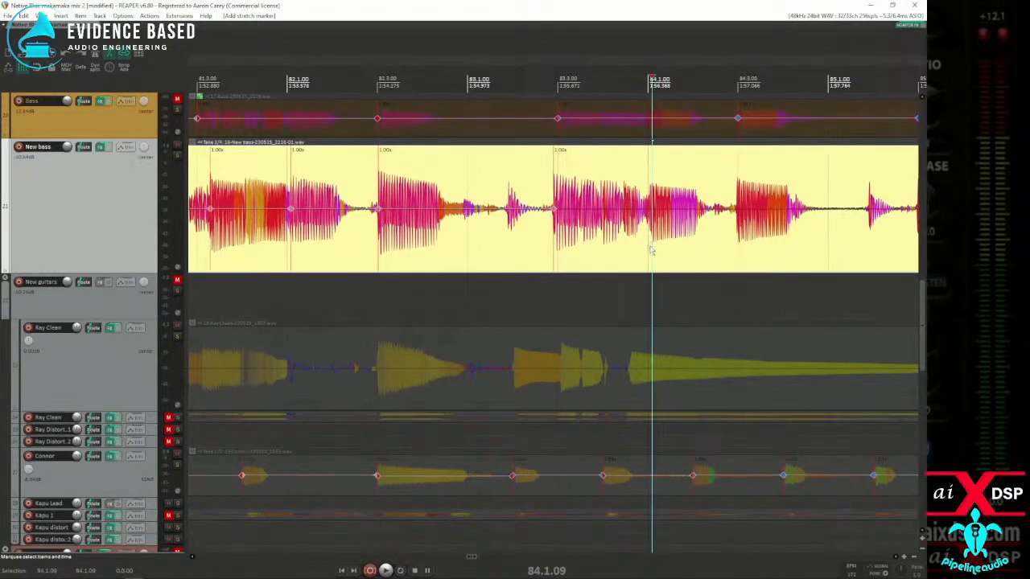
click(726, 253)
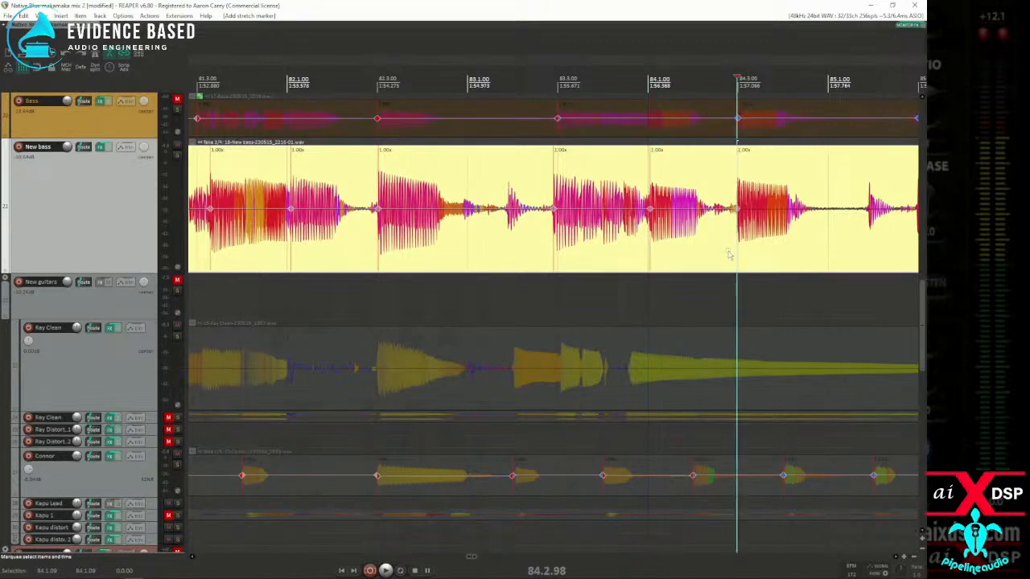
scroll(722, 255, right, 2)
click(718, 252)
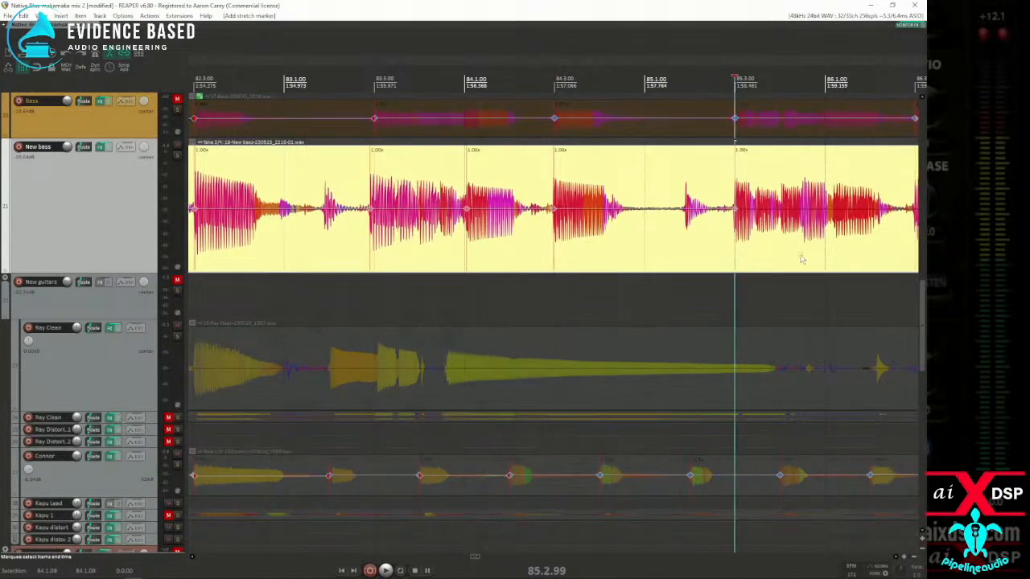
Step: Add New bass stretch markers at the note onsets just after 86.1 and at 86.2.99
click(801, 259)
scroll(800, 258, up, 2)
click(621, 239)
scroll(697, 253, down, 1)
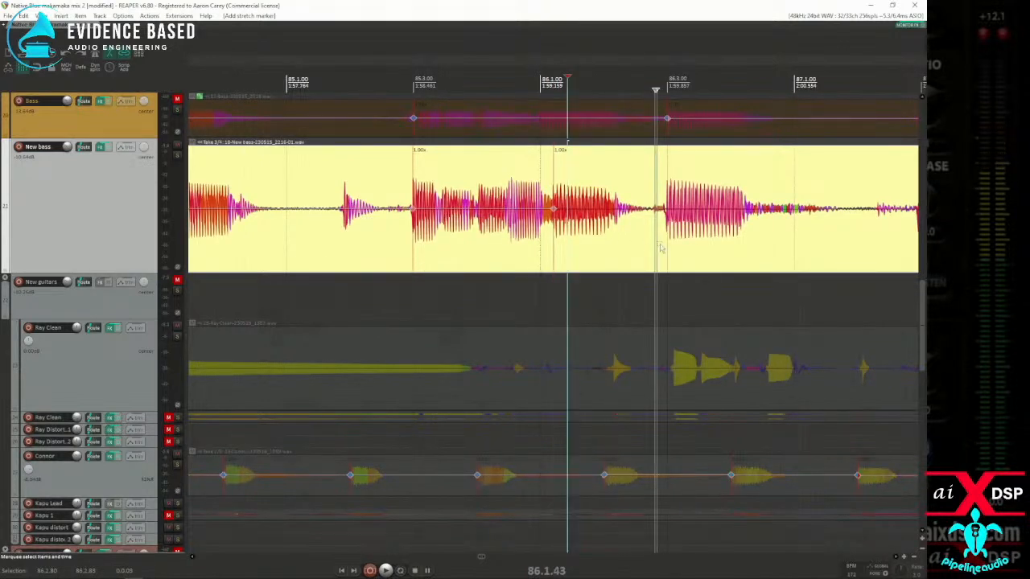
click(646, 247)
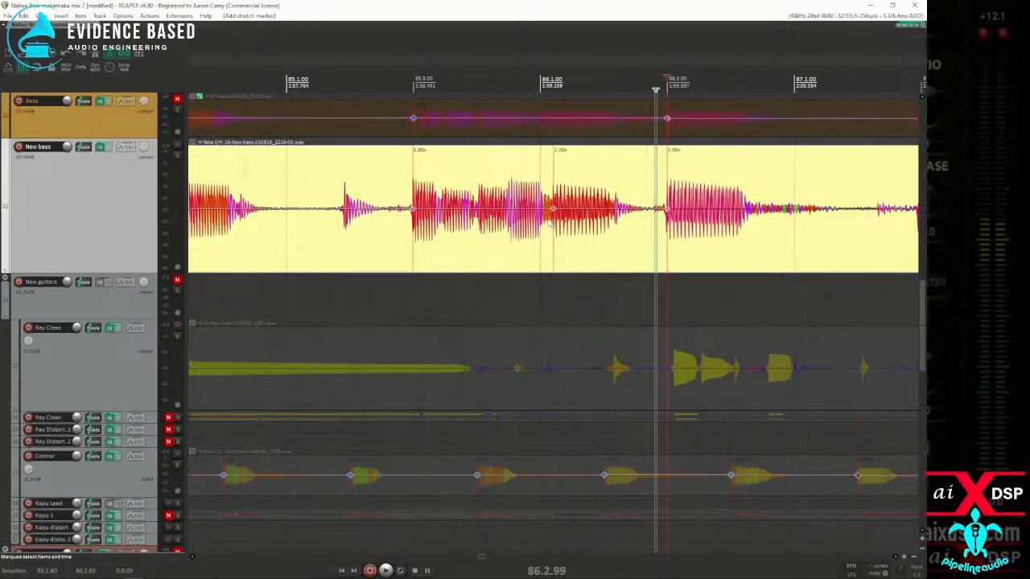
Step: Play back the passage from just before 85.3 to check the New bass timing around 86.1
click(403, 235)
key(space)
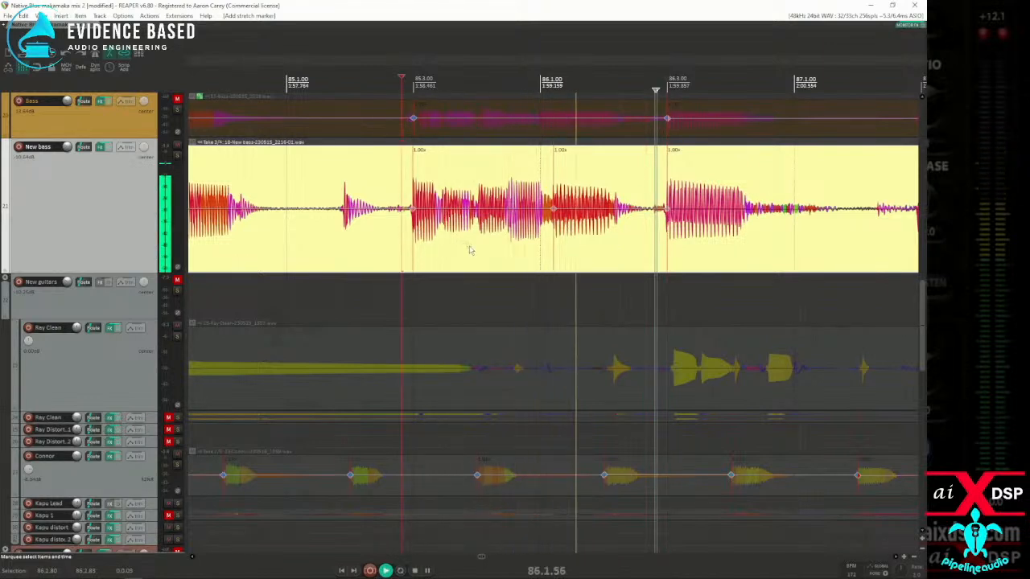
key(space)
key(space)
key(space)
Step: Solo the New bass track and audition it from 85.2.81 and again from 86.1.02
key(space)
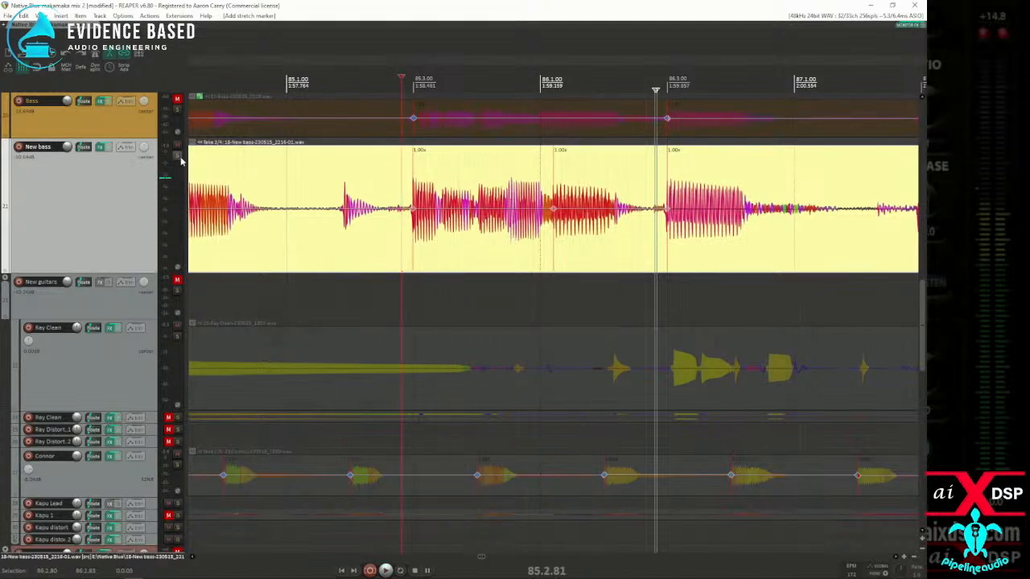
key(space)
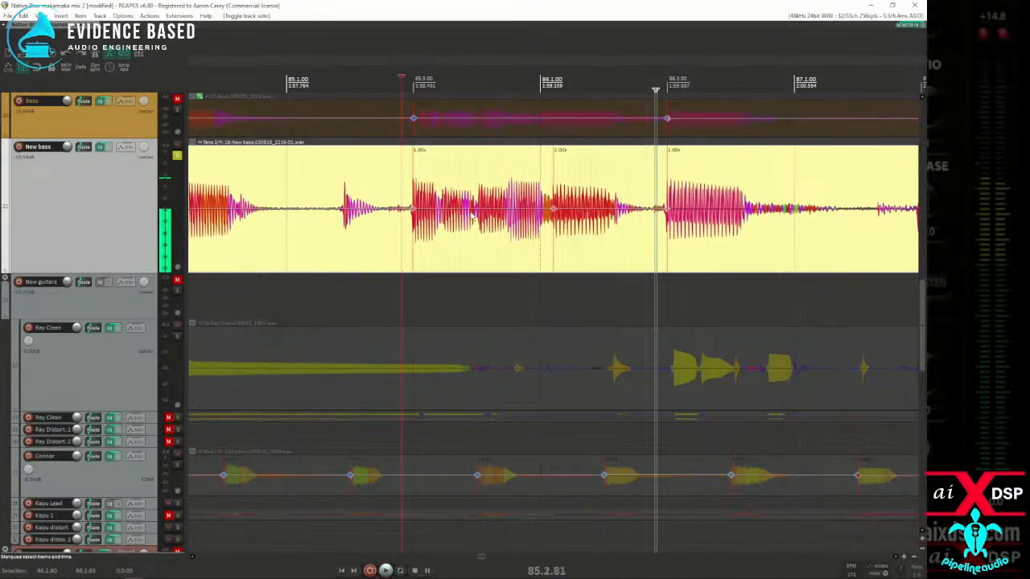
key(space)
key(space)
click(543, 232)
key(space)
key(space)
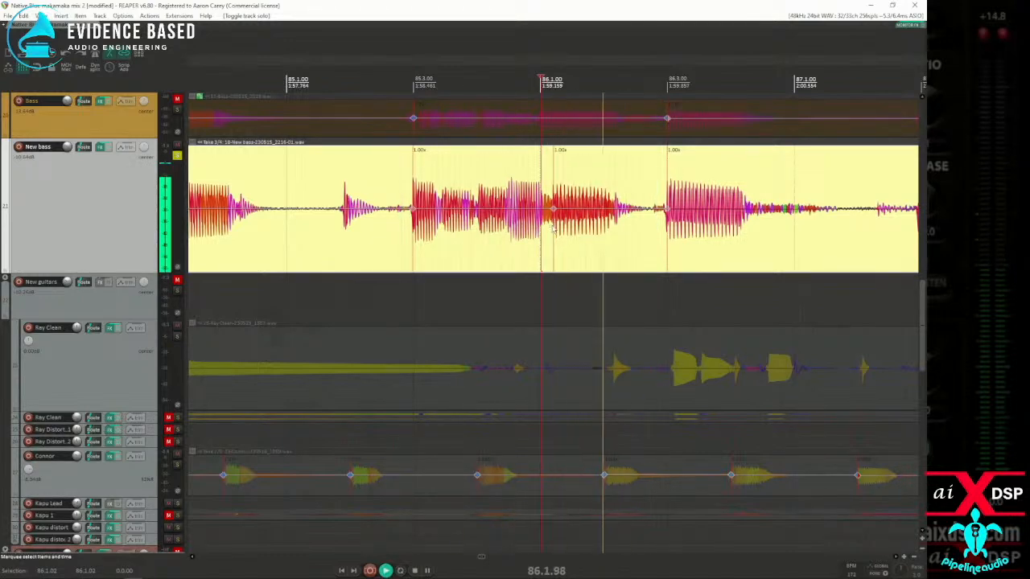
key(space)
Step: Add New bass stretch markers at the note onsets near 87.3 and at 88.1.08
scroll(695, 241, down, 3)
click(673, 249)
key(Tab)
key(shift+w)
key(Tab)
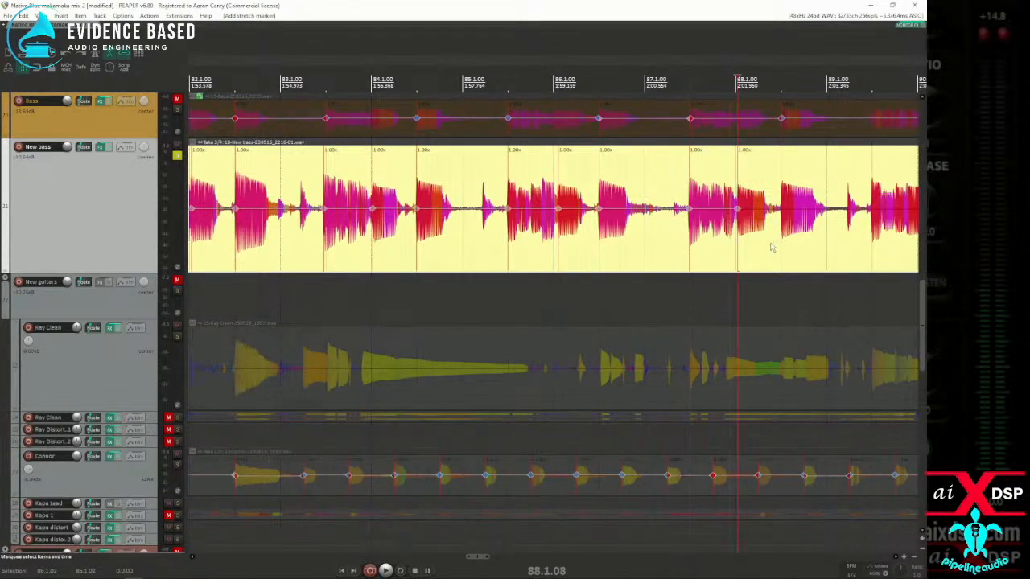
key(shift+w)
Step: Add New bass stretch markers at the note onsets near 88.3, near 89.3 and just after 90.1
scroll(858, 250, up, 4)
key(Tab)
key(Tab)
scroll(744, 248, down, 4)
Step: Add New bass stretch markers at the note onsets at 90.3.00, 91.2.93, 92.1.08 and 92.2.95
key(Tab)
key(shift+w)
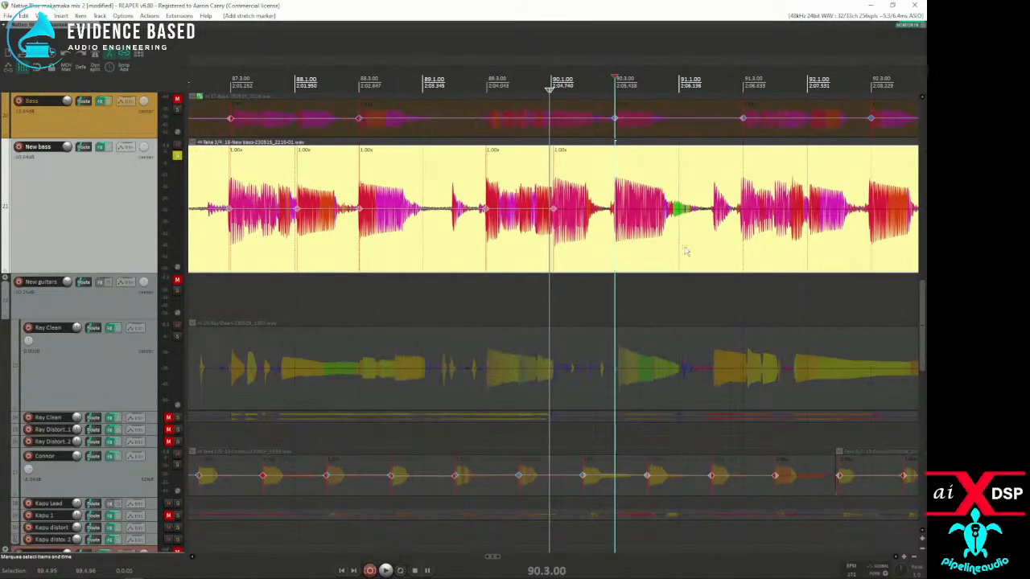
key(Tab)
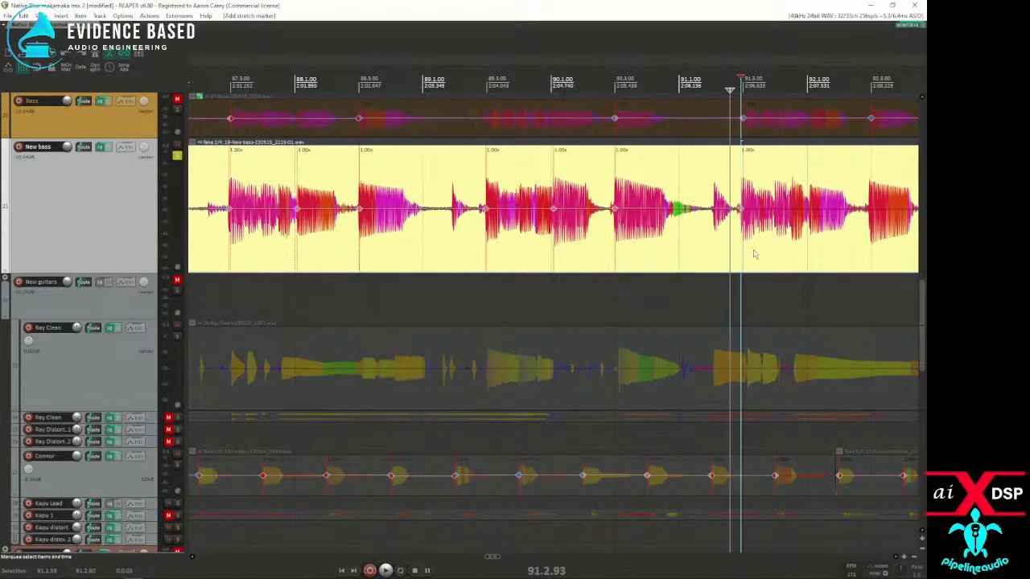
key(Tab)
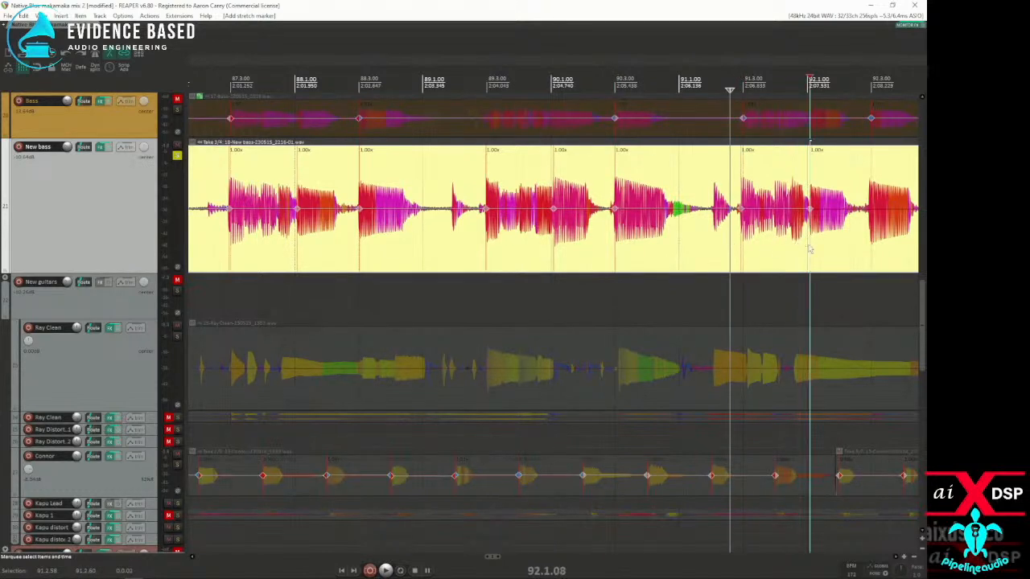
scroll(845, 234, down, 3)
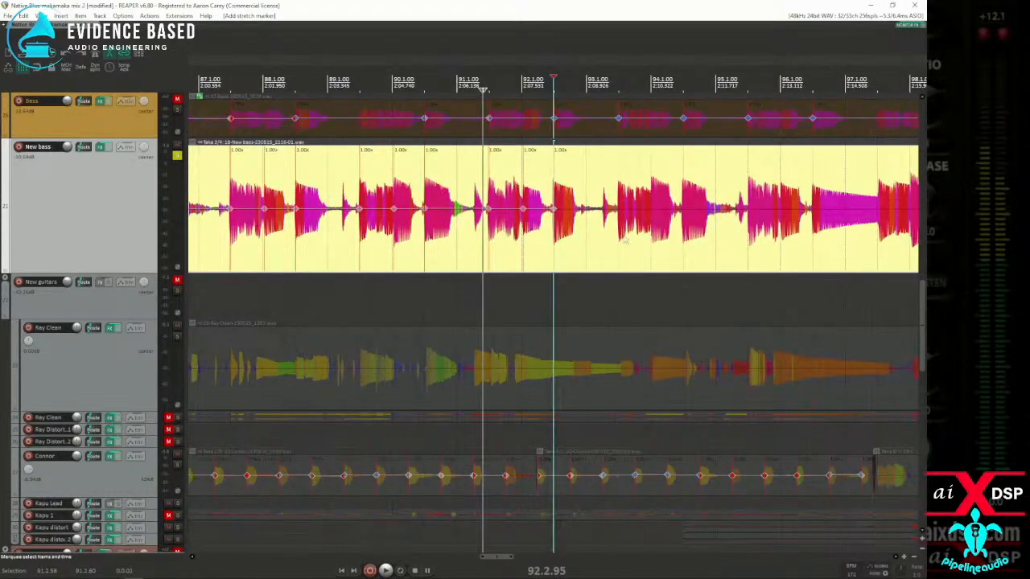
Step: Continue adding New bass stretch markers at the following note onsets, including those near 94.3 and 95.3
key(Tab)
key(shift+w)
key(shift+w)
key(Tab)
Step: Add New bass stretch markers at the note onsets at 96.1.05, near 96.3 and at 98.1.06
key(Tab)
scroll(779, 251, up, 4)
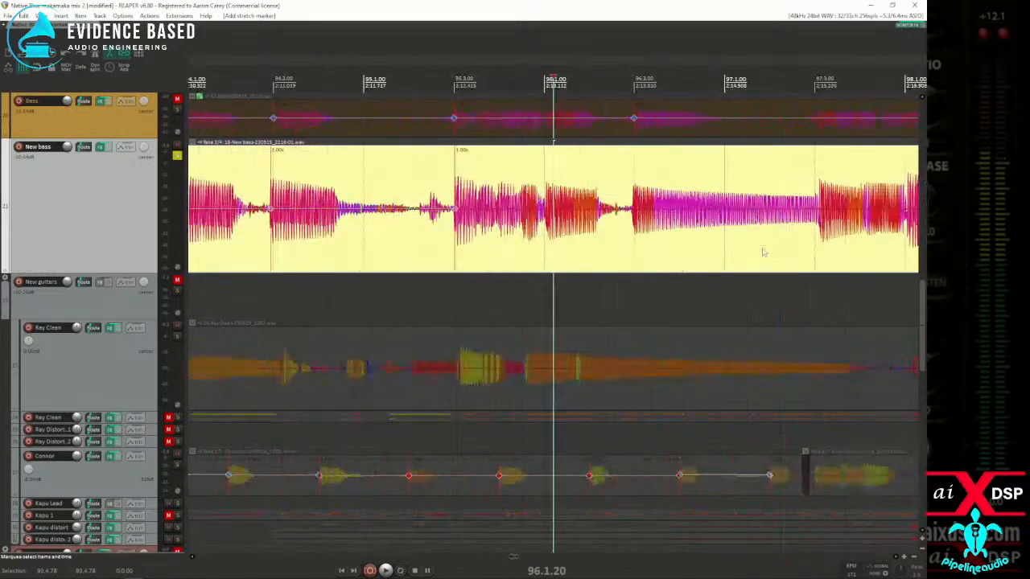
click(533, 244)
key(Tab)
key(shift+w)
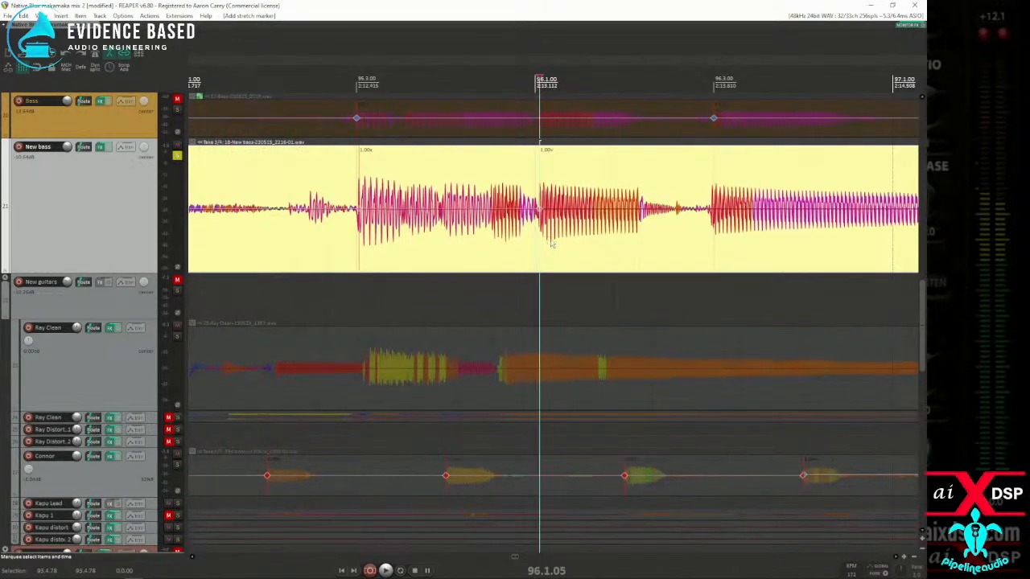
scroll(657, 251, down, 3)
key(Tab)
key(shift+w)
key(Tab)
key(shift+w)
scroll(762, 241, down, 3)
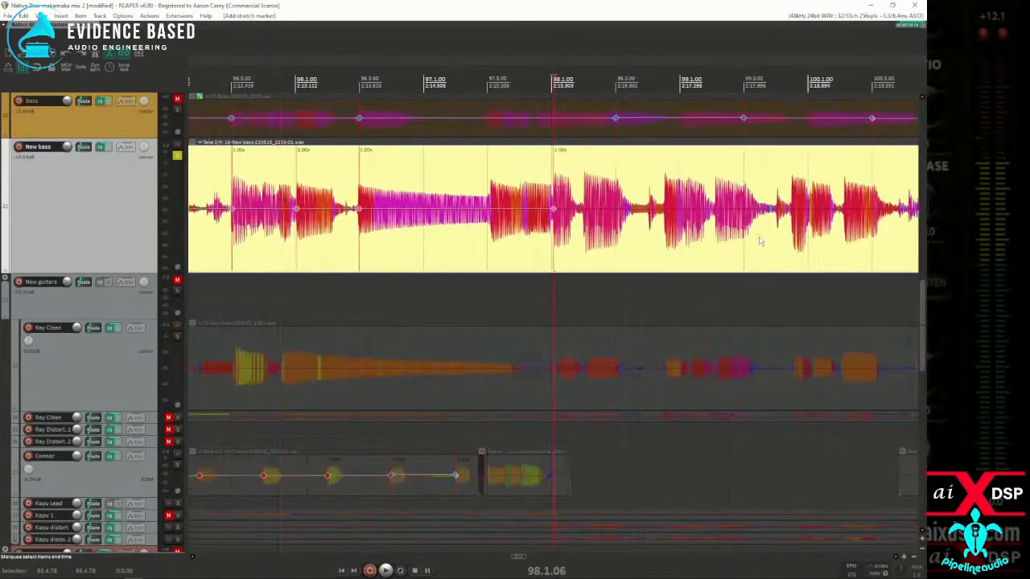
Step: Check the waveform around 98.1 and add a New bass stretch marker at the skipped note onset at 97.3.10
scroll(684, 248, up, 6)
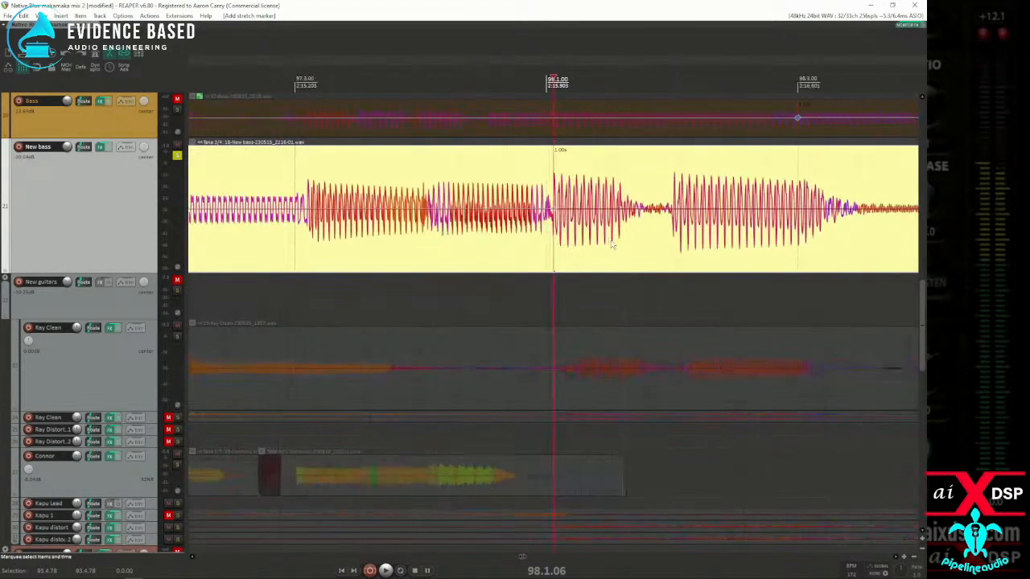
scroll(617, 243, down, 3)
scroll(622, 251, down, 3)
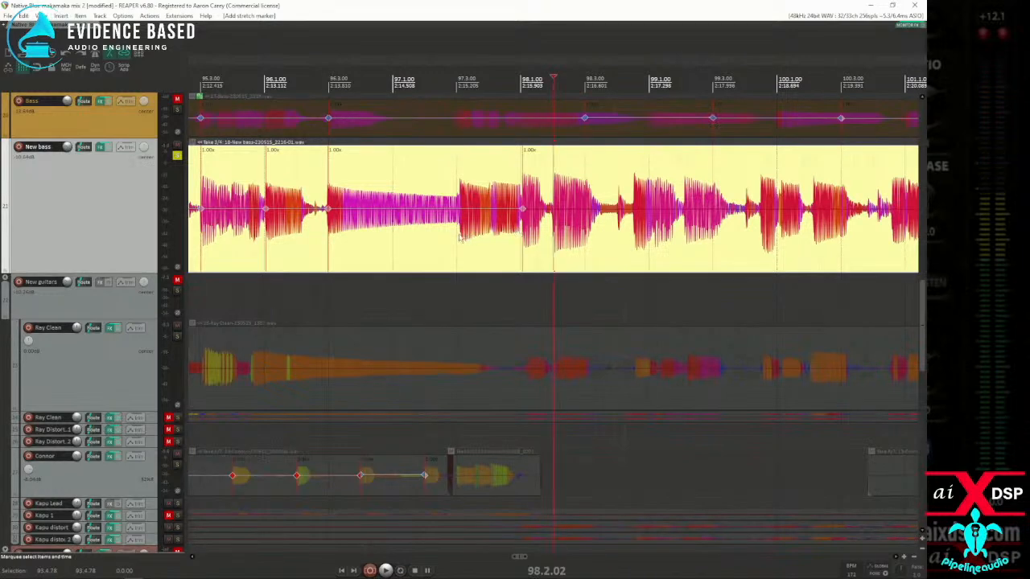
scroll(460, 237, up, 10)
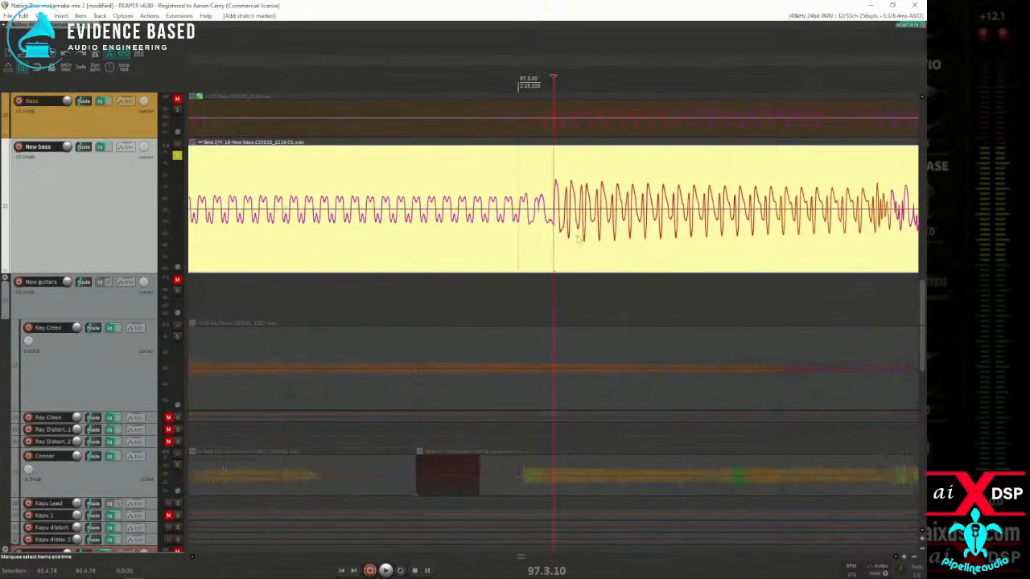
scroll(557, 233, down, 10)
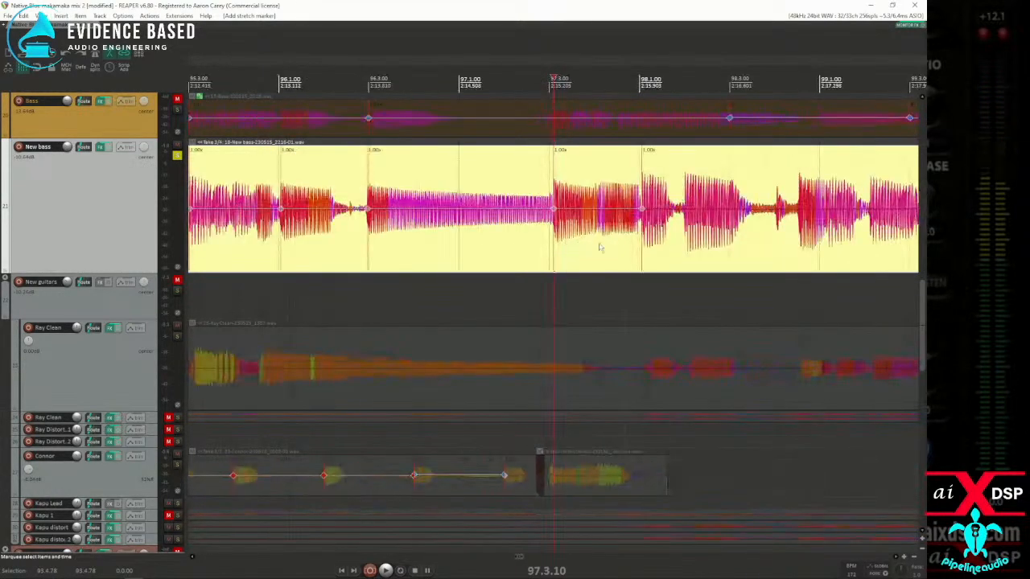
Step: Audition the soloed New bass around 99.1 to locate the note onset and add a stretch marker at 99.1.12
click(819, 254)
scroll(708, 255, up, 4)
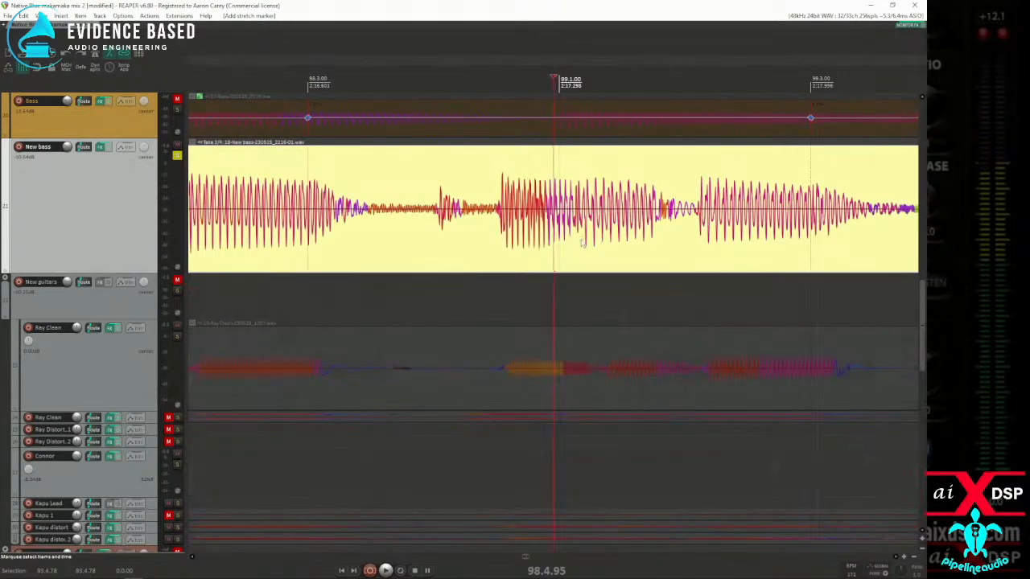
click(549, 240)
key(space)
key(space)
key(space)
key(space)
click(569, 234)
key(space)
key(space)
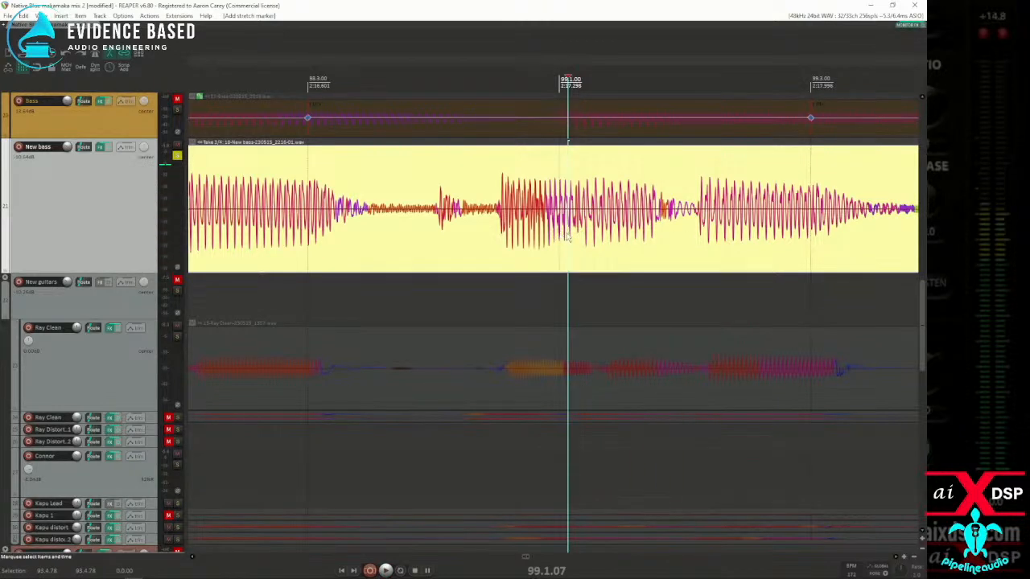
click(576, 235)
key(shift+w)
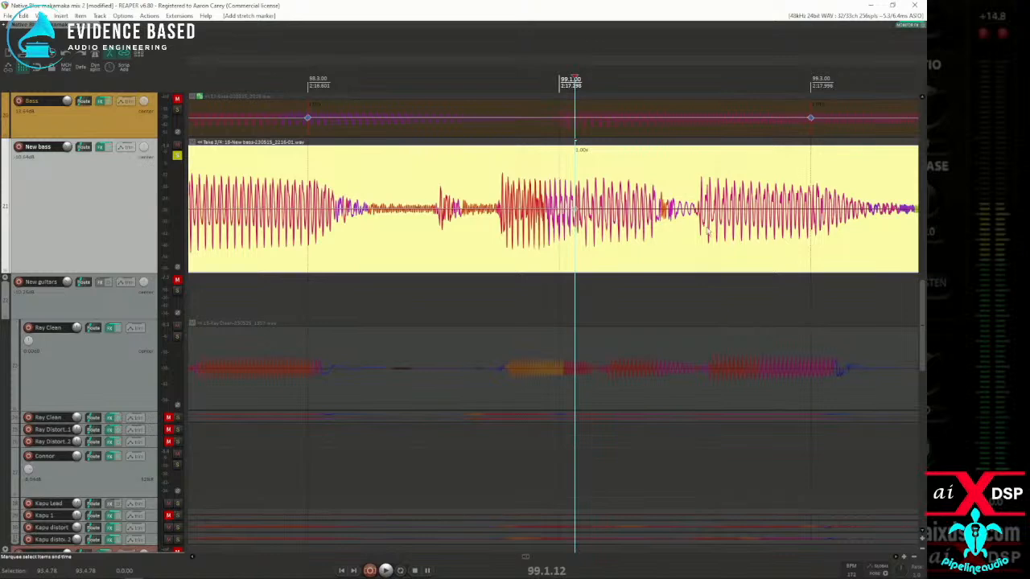
Step: Play the New bass on from 99.1.12 and add a stretch marker at the note onset at 100.1.15
key(space)
scroll(706, 233, down, 2)
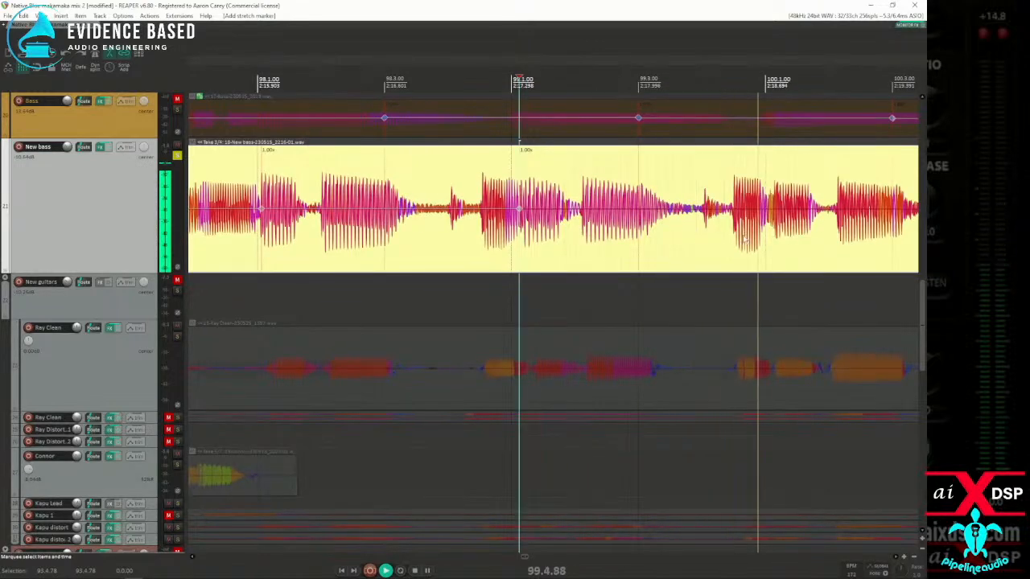
key(space)
key(space)
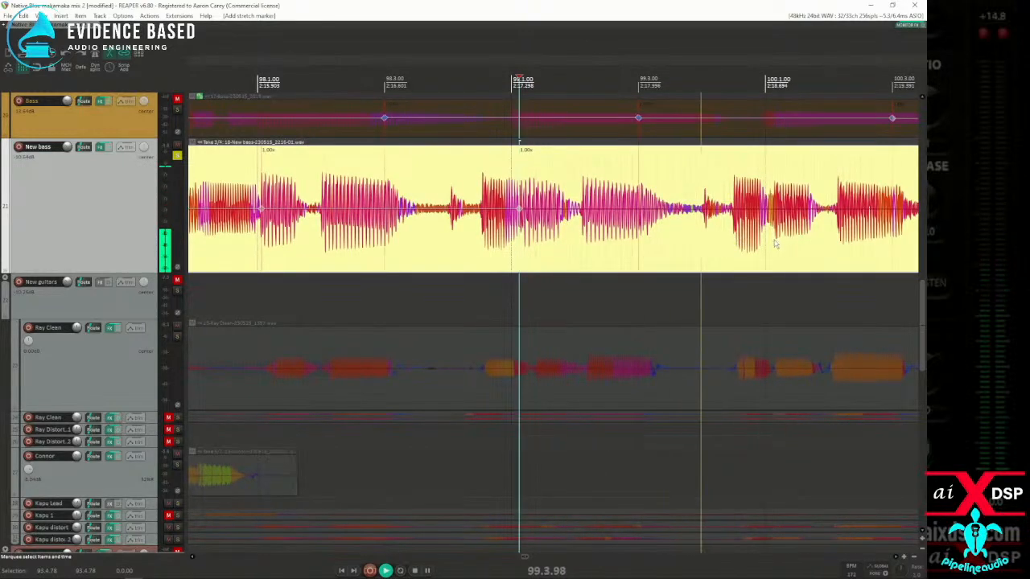
click(770, 238)
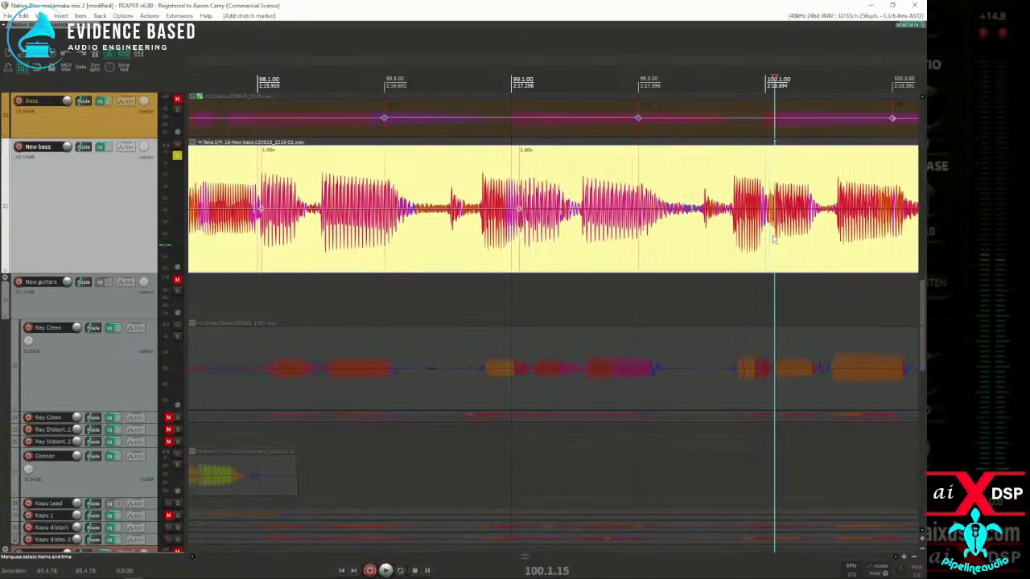
scroll(777, 242, down, 2)
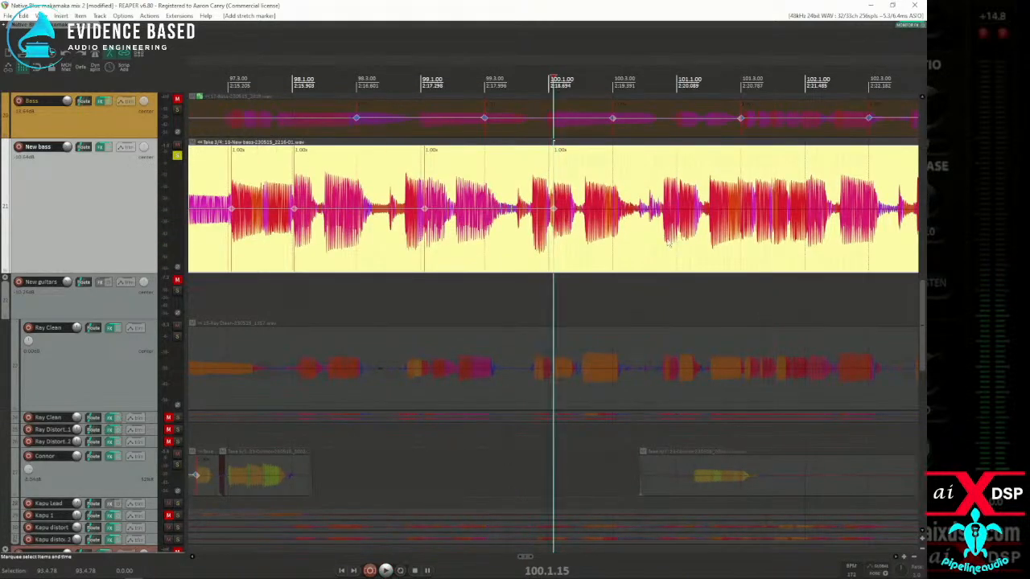
Step: Audition the New bass around 101.1 and add a stretch marker at the note onset just after that downbeat
scroll(692, 243, up, 2)
click(472, 237)
key(space)
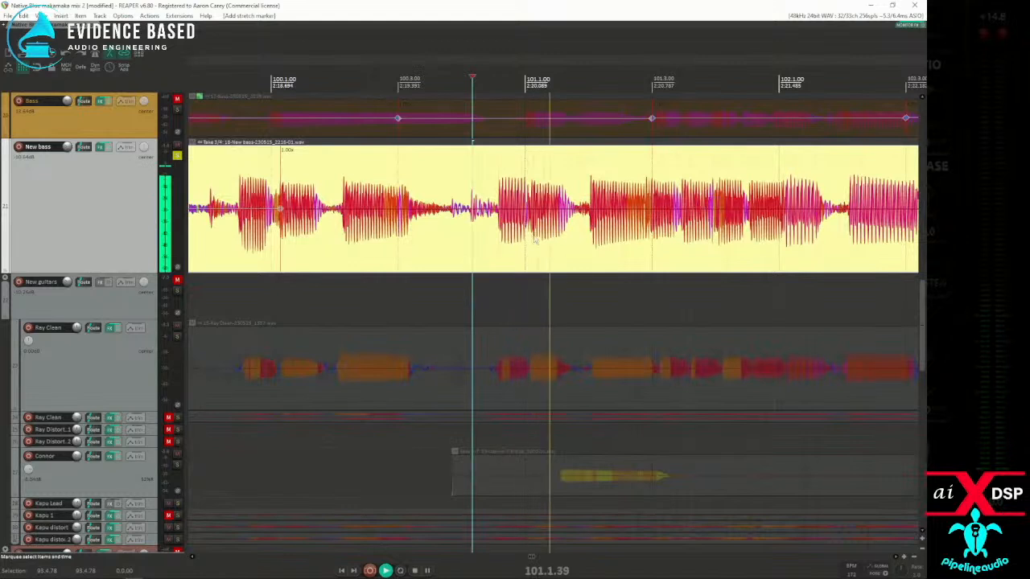
key(space)
click(531, 237)
key(space)
Step: Audition the next New bass notes and add a stretch marker at the onset at 101.2.92
key(space)
key(shift+w)
key(space)
key(space)
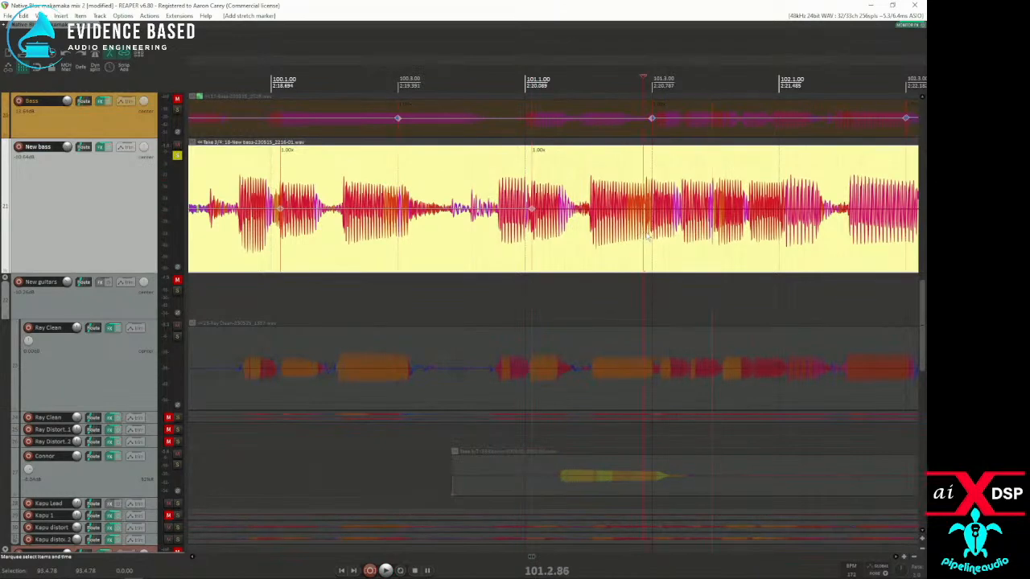
scroll(645, 236, up, 3)
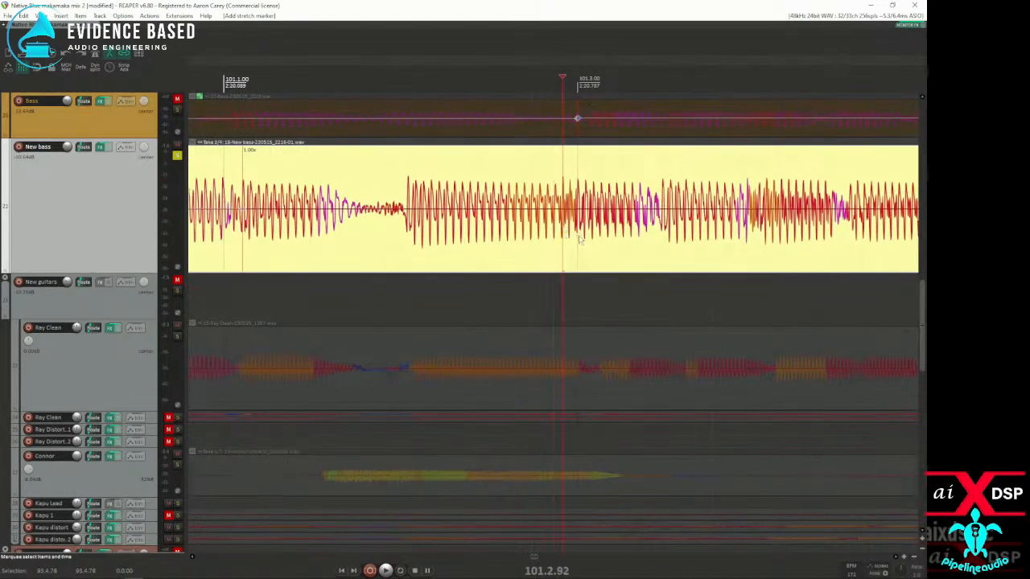
scroll(572, 237, down, 3)
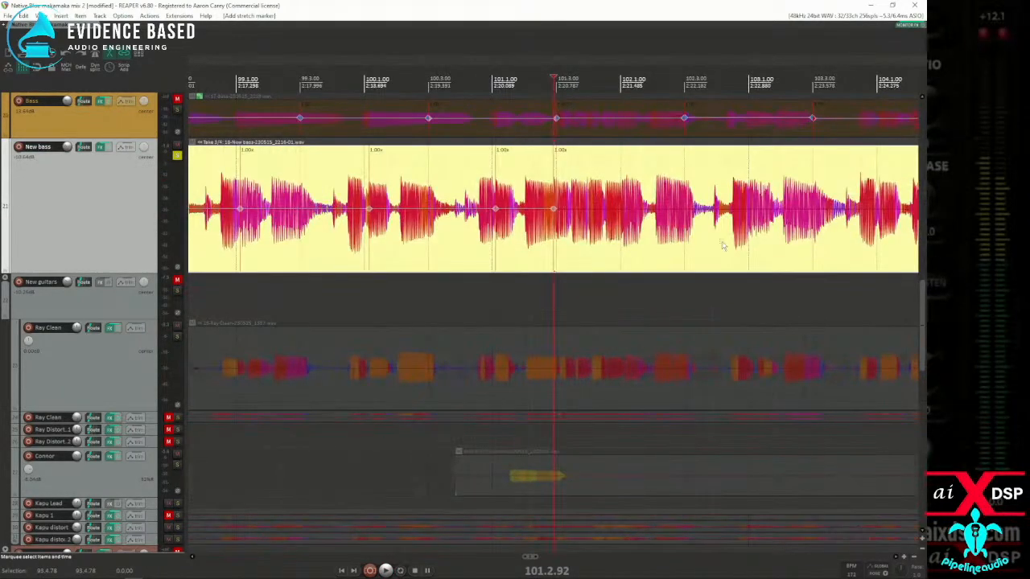
Step: Add stretch markers to the New bass item at the note onsets just after 102.1 and at 103.1.03
scroll(720, 245, down, 1)
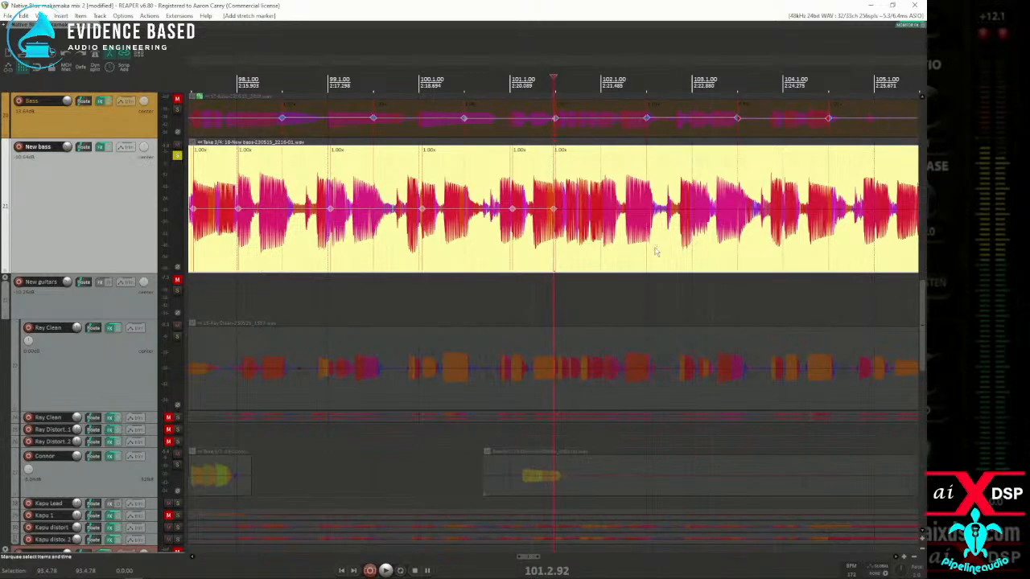
scroll(605, 251, up, 6)
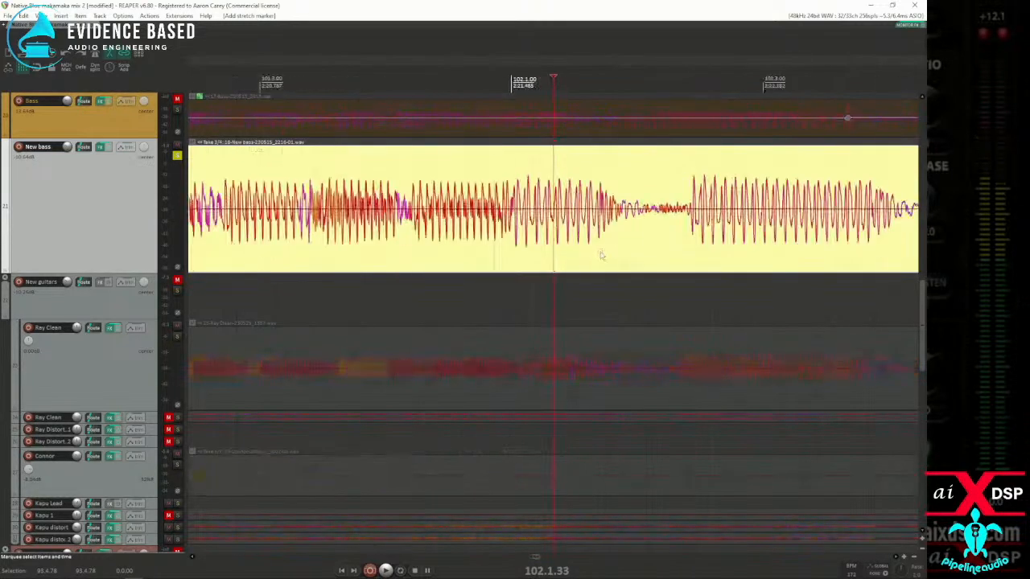
scroll(524, 249, down, 6)
click(553, 255)
scroll(554, 256, up, 6)
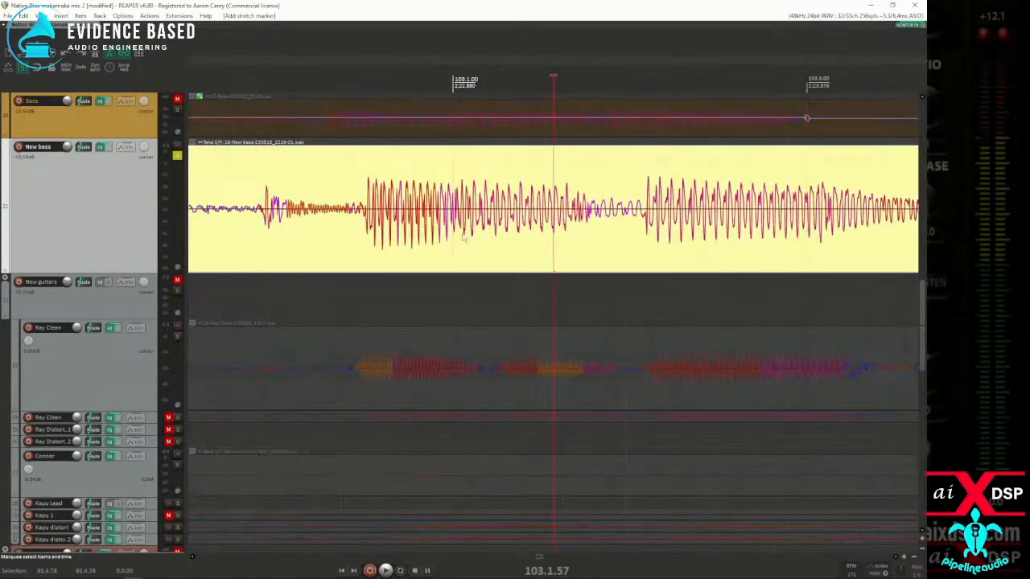
click(459, 237)
scroll(617, 254, down, 4)
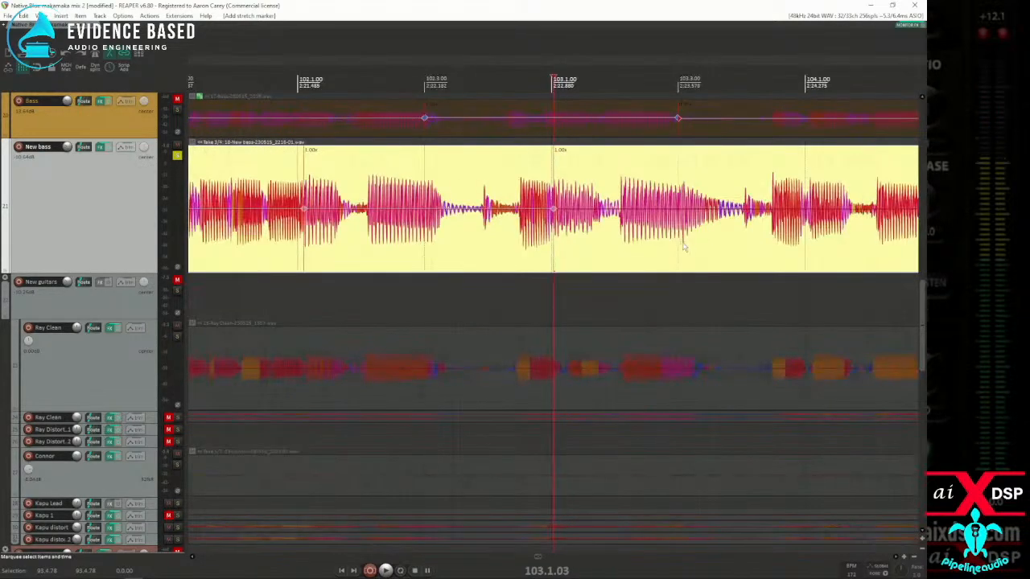
Step: Audition the New bass leading into bar 104 and add a stretch marker at the note onset at 104.1.08
scroll(692, 246, up, 3)
scroll(644, 248, down, 4)
click(484, 245)
key(space)
key(space)
key(space)
key(space)
click(638, 245)
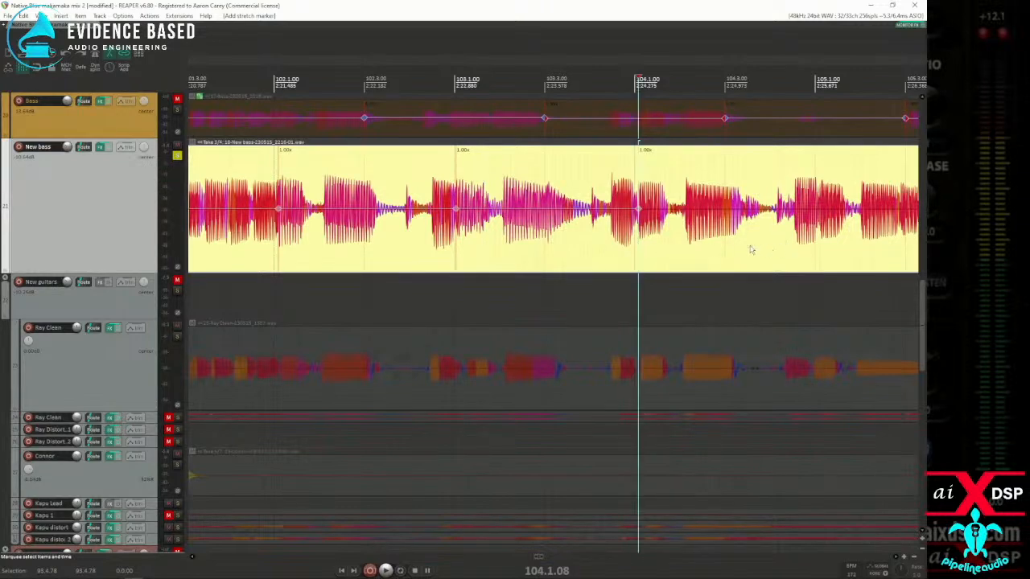
Step: Play the New bass from 104.2.18 and add a stretch marker at the note onset at 105.1.10
click(686, 253)
key(space)
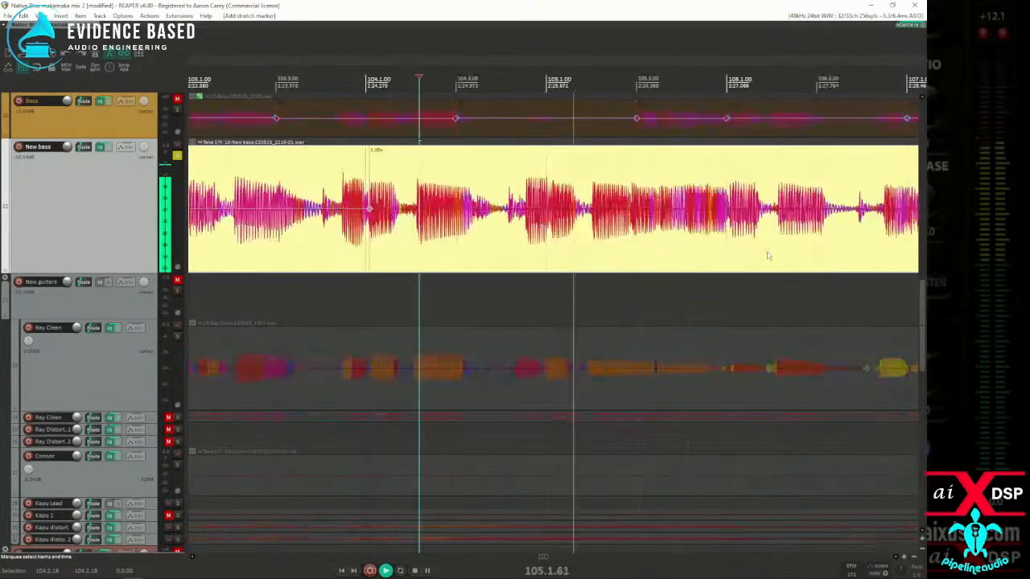
key(space)
click(563, 242)
scroll(529, 241, up, 3)
click(520, 239)
scroll(523, 242, down, 5)
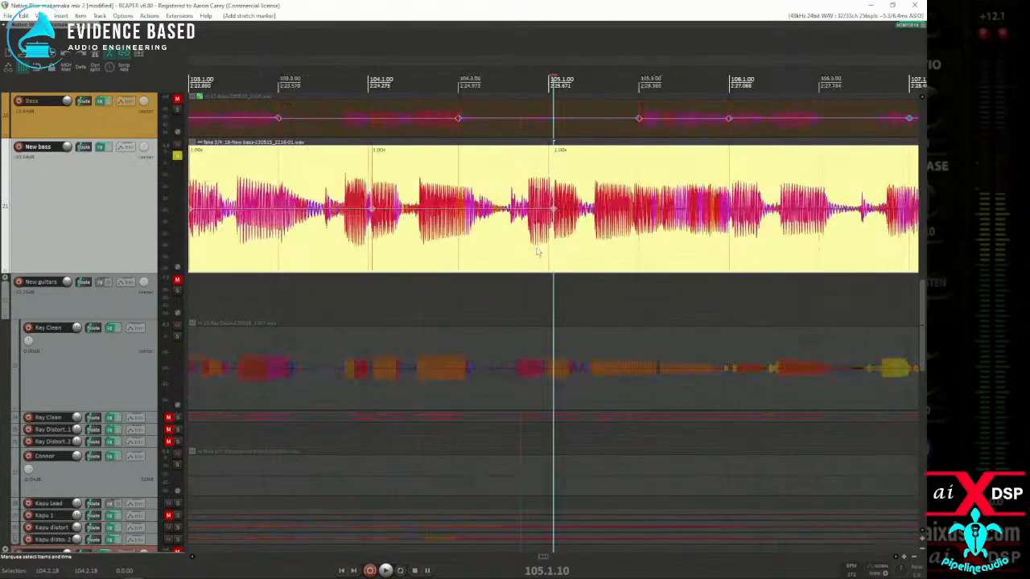
Step: Set a time selection from 79.1.00 to 105.3.40 and snap the New bass stretch markers within it to the grid
scroll(567, 241, down, 5)
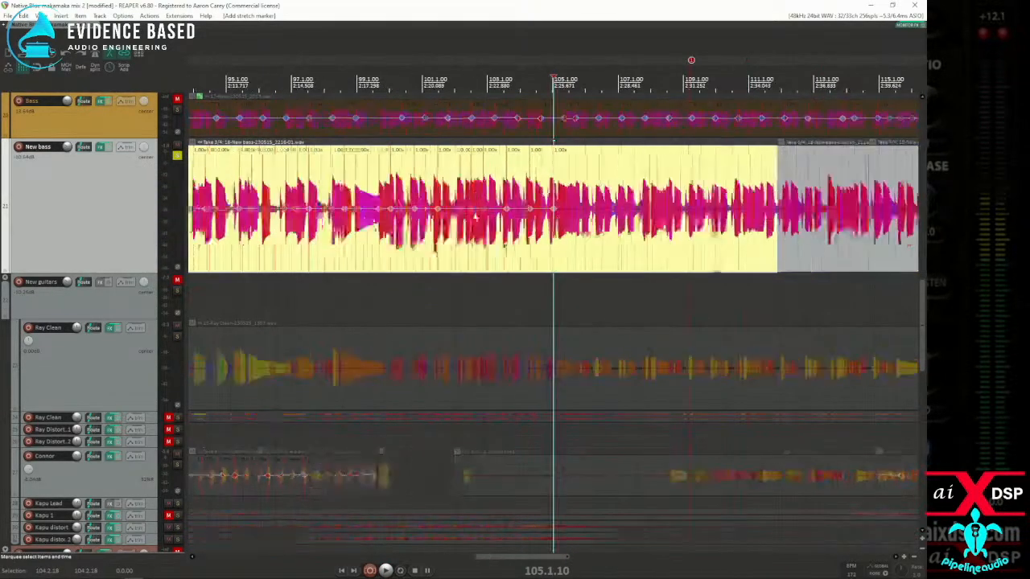
drag(559, 246, 251, 222)
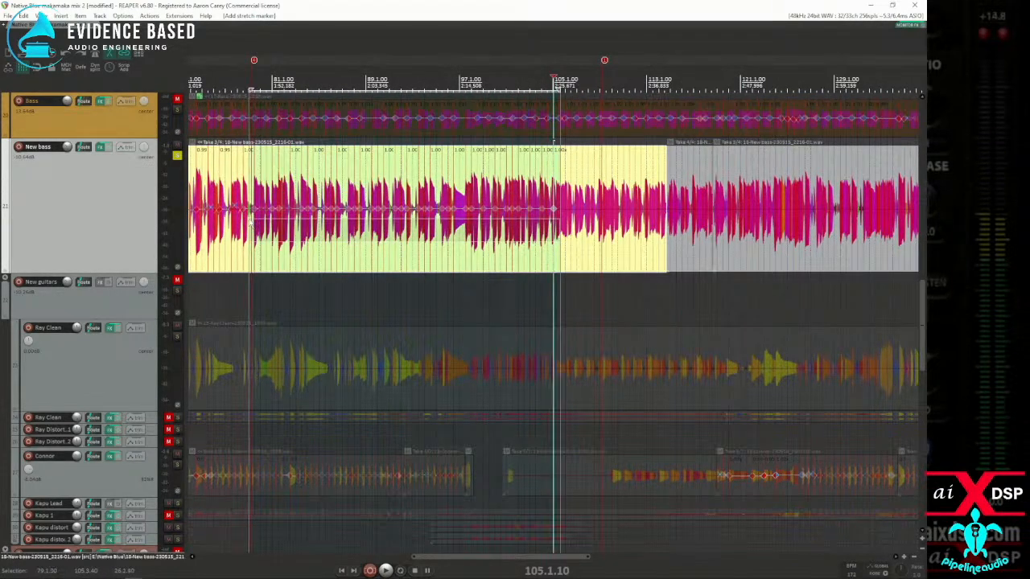
key(q)
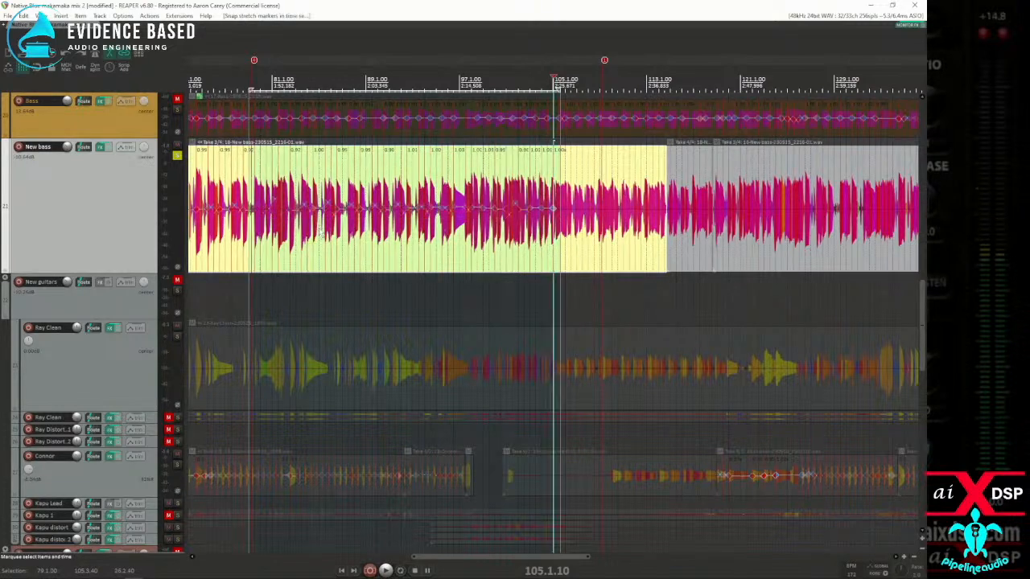
Step: Delete the project marker near bar 79 and move the one near bar 109 back to just before bar 105
right_click(255, 63)
click(273, 80)
drag(604, 62, 552, 61)
scroll(621, 167, down, 5)
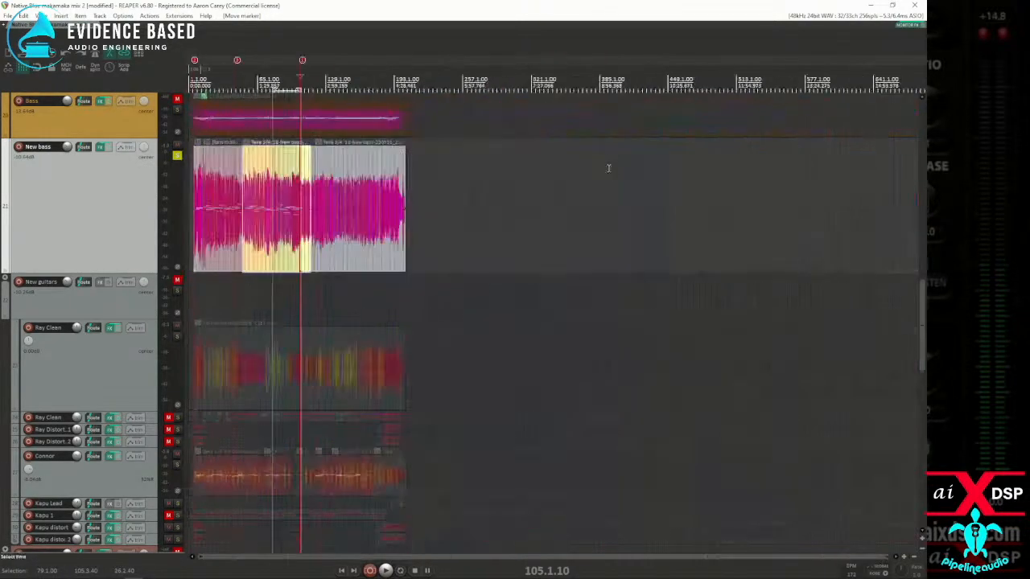
Step: Add stretch markers to the New bass at the note onsets at 105.2.79 and 105.4.98
scroll(607, 167, up, 15)
scroll(617, 213, up, 5)
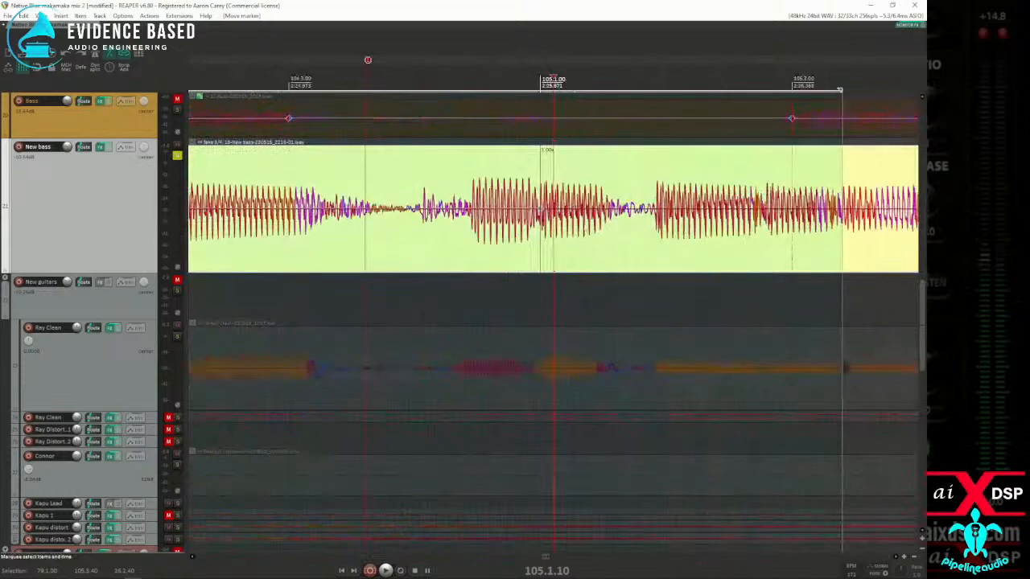
click(765, 235)
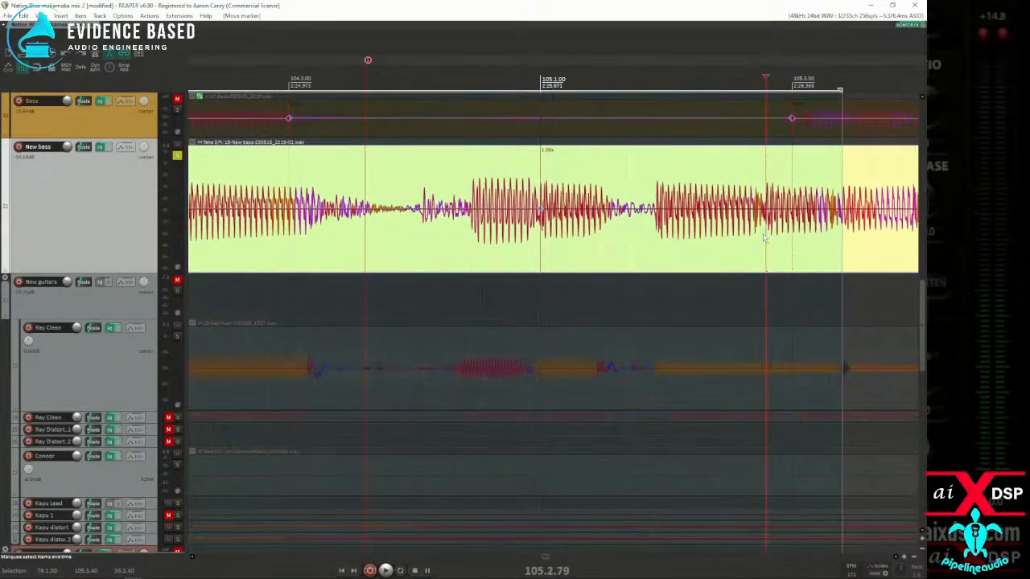
key(shift+w)
scroll(757, 227, down, 4)
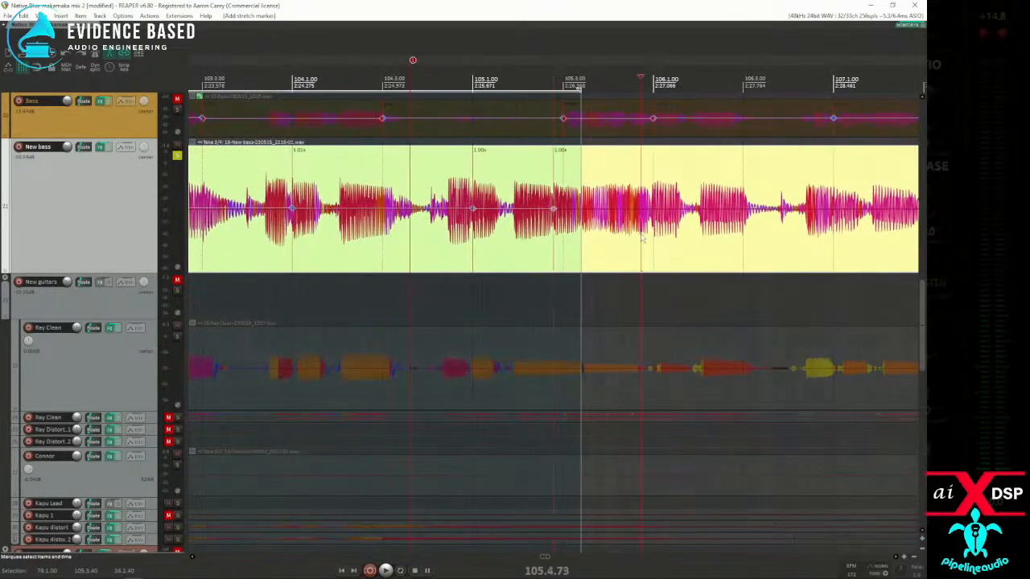
Step: Add a stretch marker at the New bass note onset on the 107.1 downbeat
click(836, 242)
scroll(756, 253, up, 6)
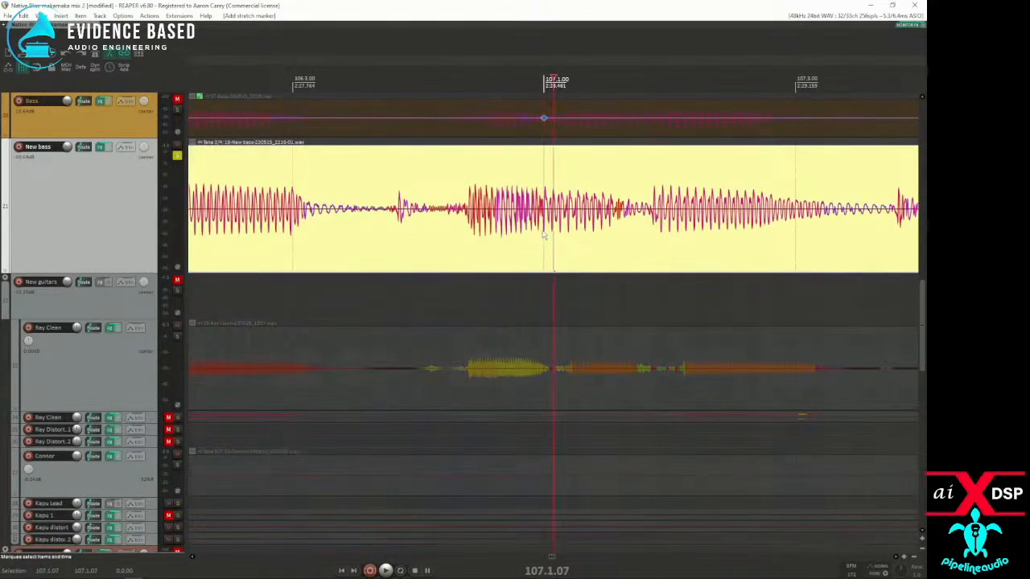
scroll(572, 238, down, 4)
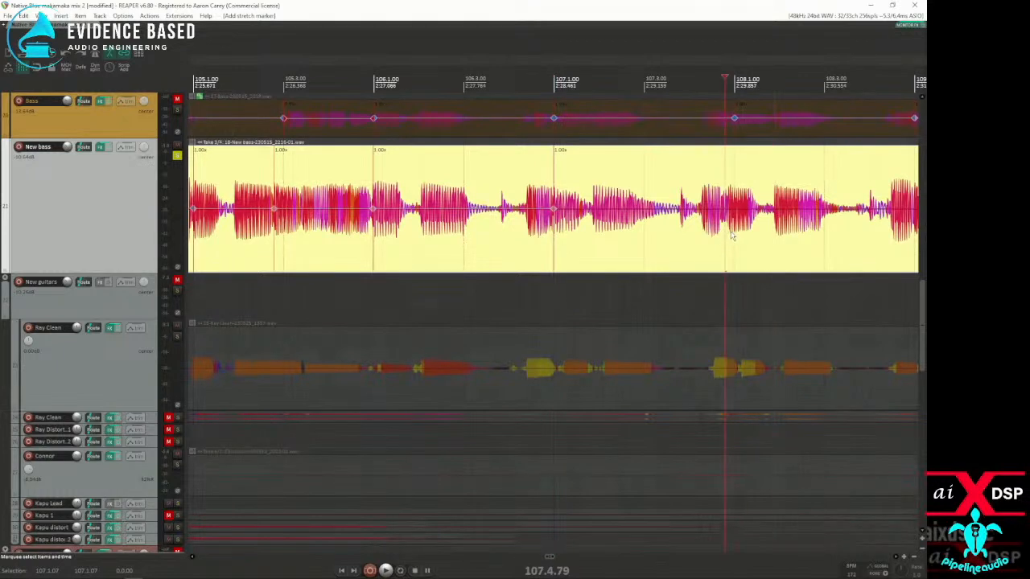
Step: Add a stretch marker at the New bass note onset at 108.4.99, beside the 109.1 downbeat
scroll(812, 242, down, 2)
click(690, 255)
scroll(690, 255, up, 5)
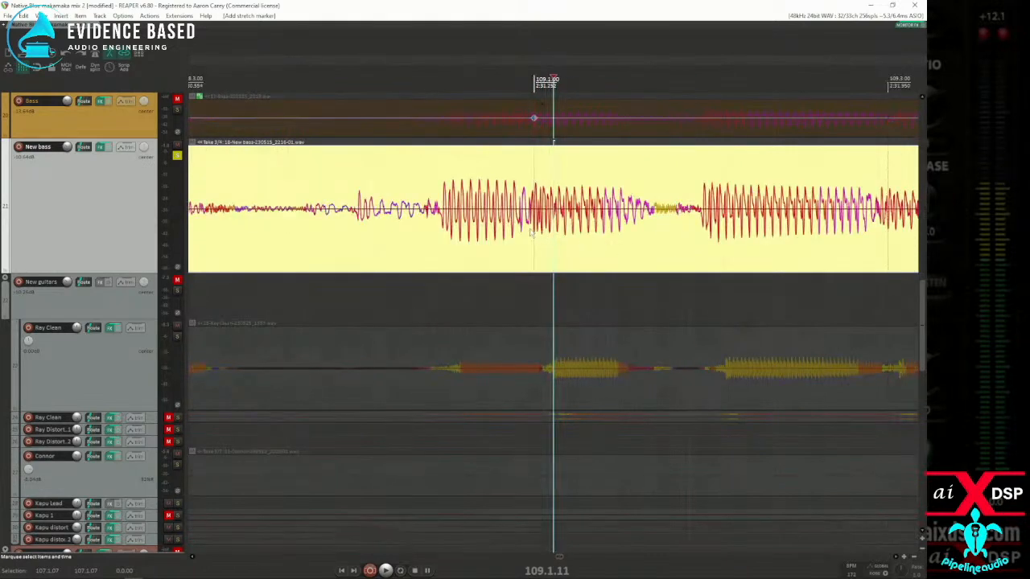
scroll(604, 247, down, 3)
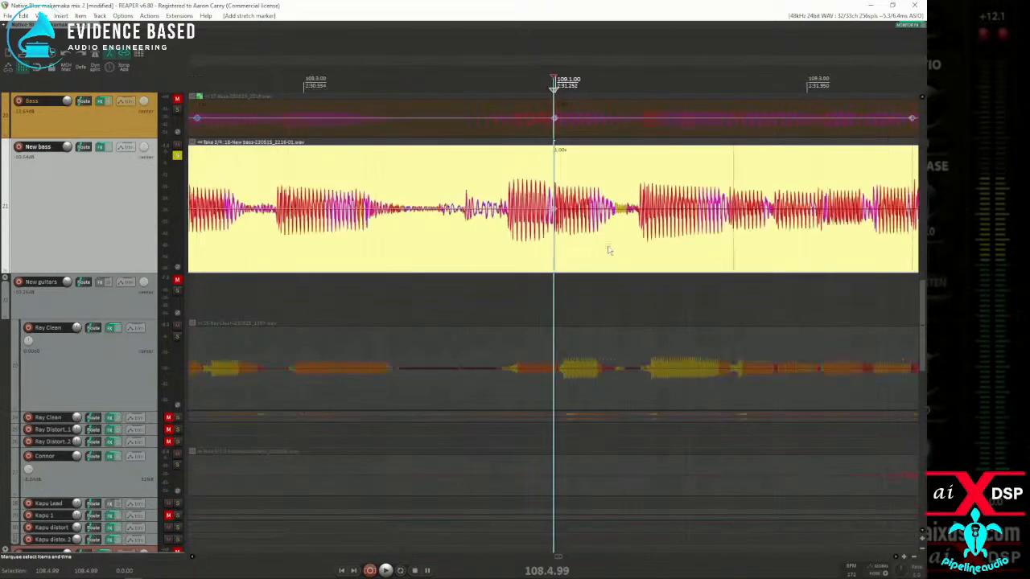
Step: Add stretch markers to the New bass at the note onsets at 109.2.97 and 110.1.02
click(681, 237)
scroll(675, 238, up, 6)
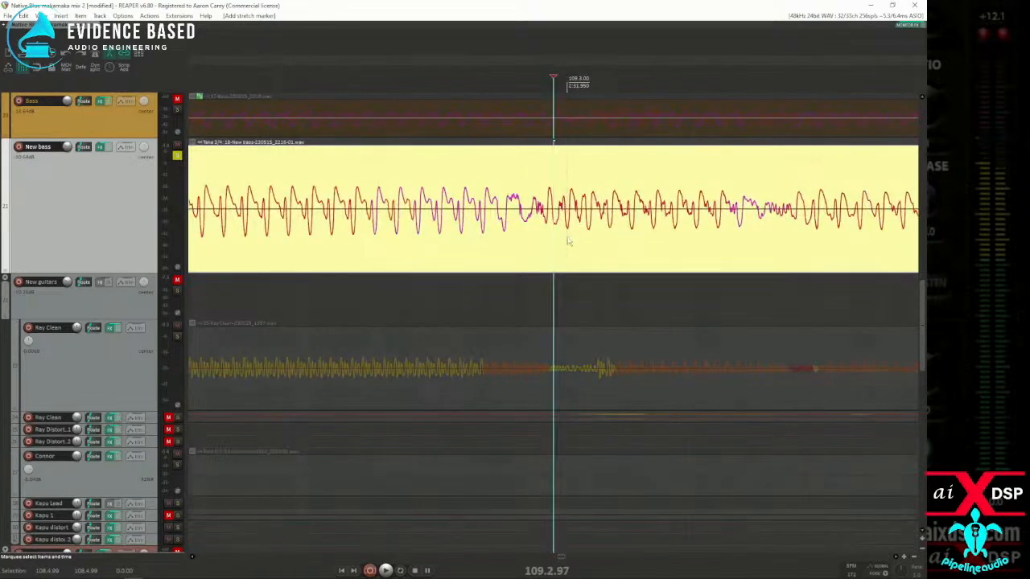
scroll(567, 248, down, 6)
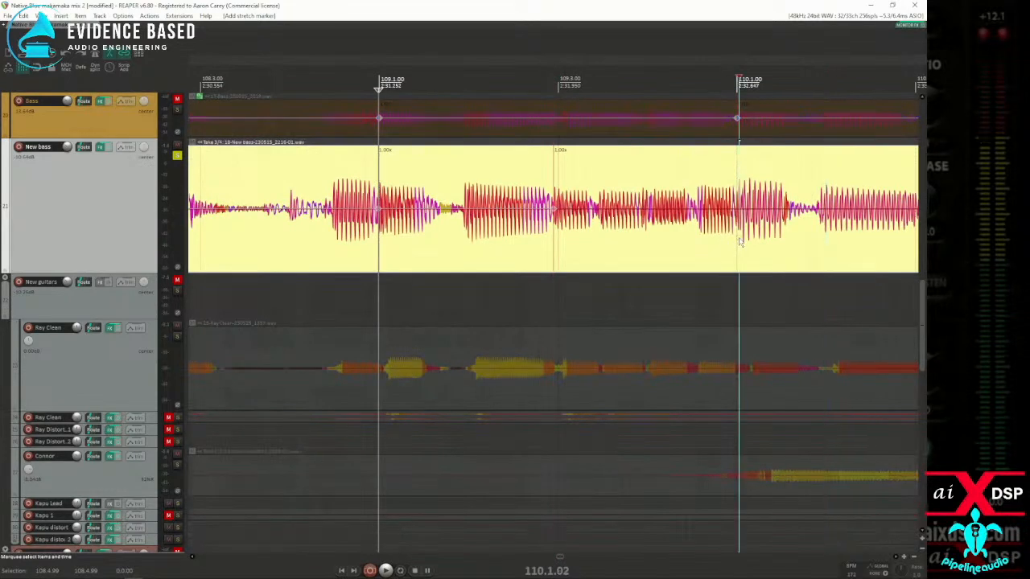
scroll(724, 242, down, 4)
Step: Audition the New bass from 110.3.99 into bar 111 repeatedly and add a stretch marker at the note onset at 111.1.06
click(680, 242)
scroll(680, 241, up, 4)
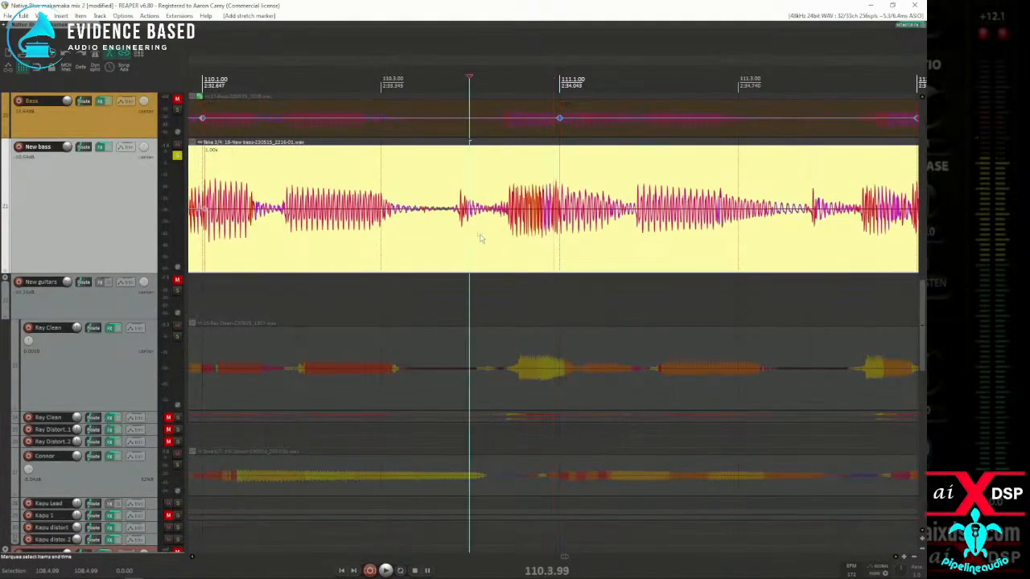
key(space)
key(space)
click(558, 240)
key(space)
key(space)
key(space)
click(564, 239)
key(space)
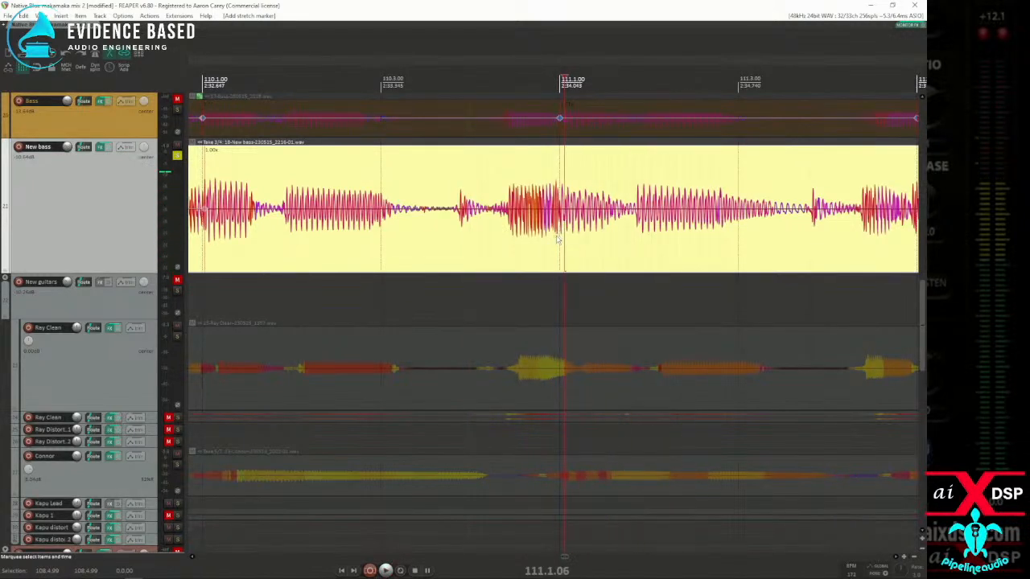
key(space)
key(space)
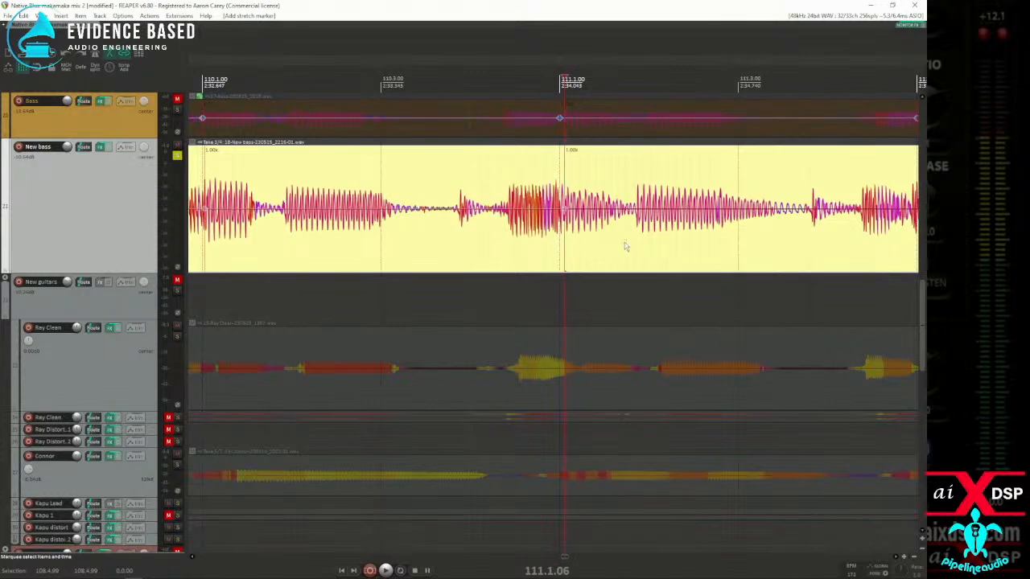
Step: Audition the New bass from 111.4.18 and add a stretch marker at the note onset at 111.4.95
scroll(625, 247, down, 3)
click(694, 243)
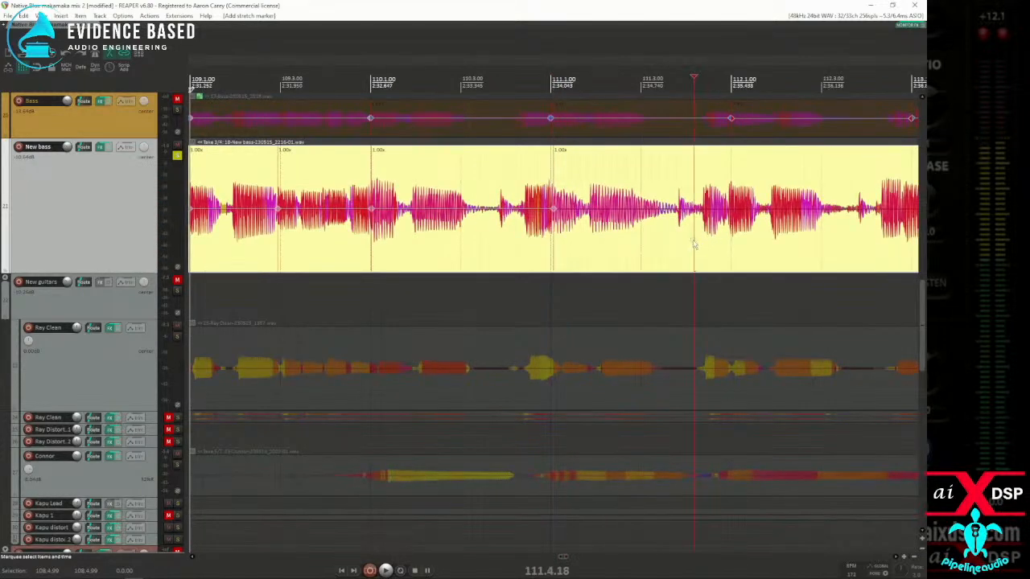
key(space)
key(space)
click(710, 247)
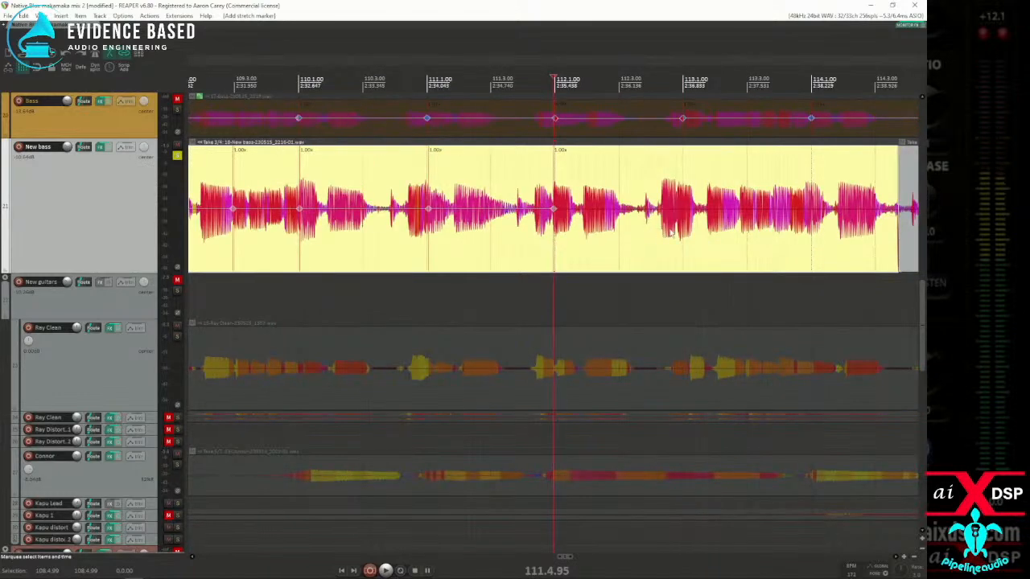
Step: Add stretch markers to the New bass at the note onsets just before 113.1, at 113.2.80 and at 113.4.83
scroll(633, 243, up, 3)
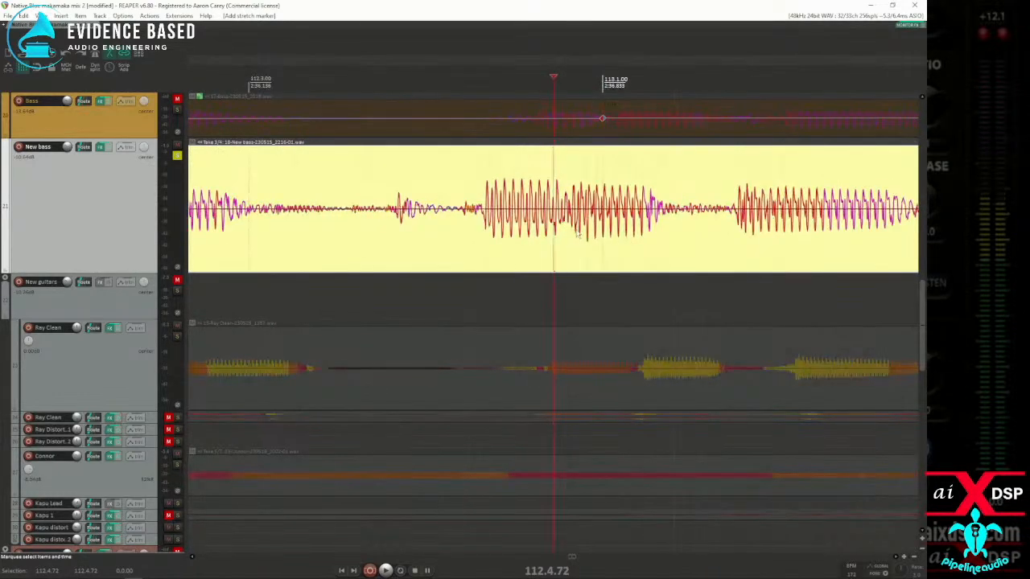
scroll(578, 235, down, 4)
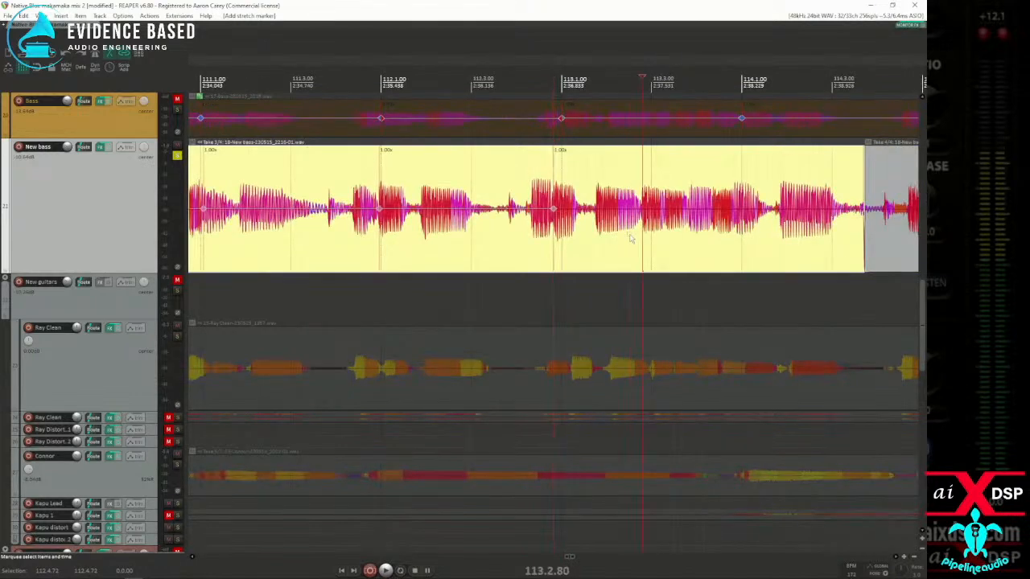
scroll(736, 240, up, 5)
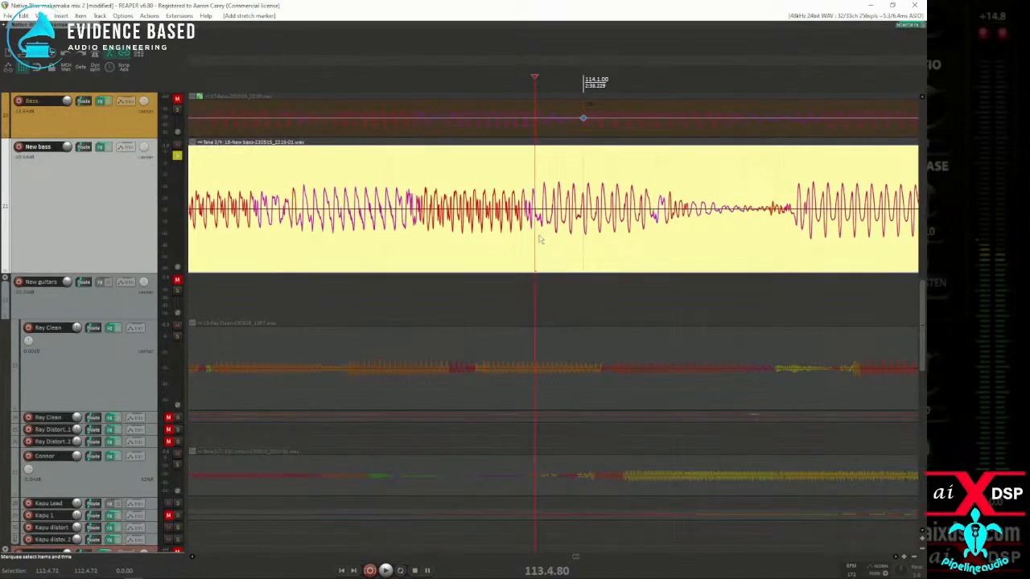
scroll(568, 236, down, 3)
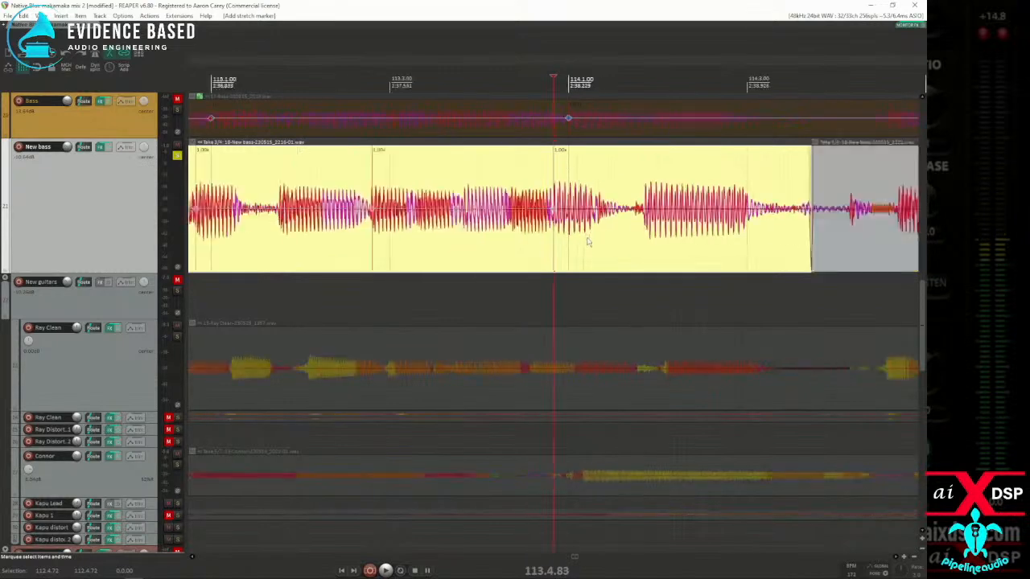
Step: Extend the end of the selected New bass item to about 115.2.64 and add a stretch marker at 114.4.94
scroll(720, 246, down, 2)
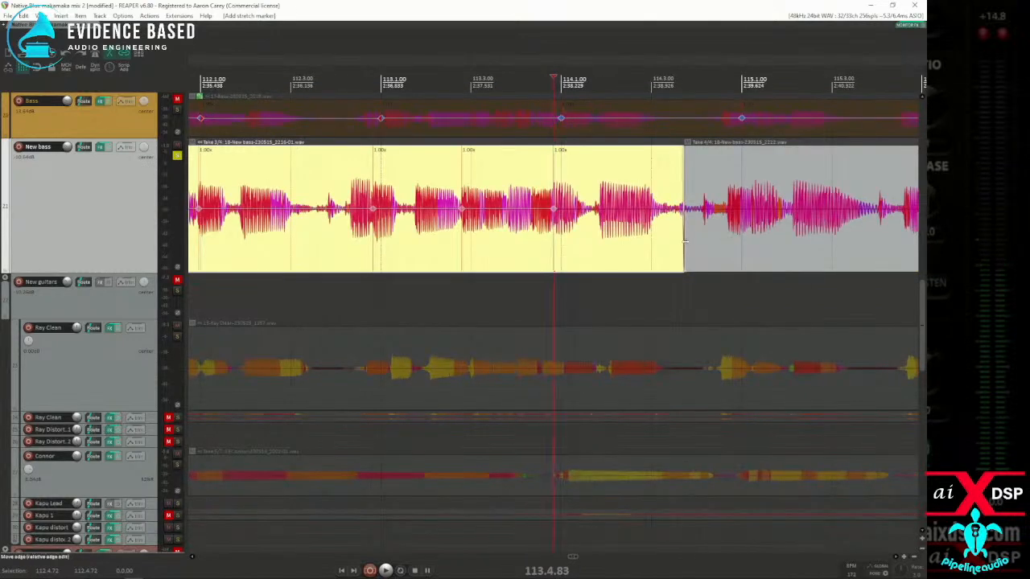
drag(683, 242, 814, 236)
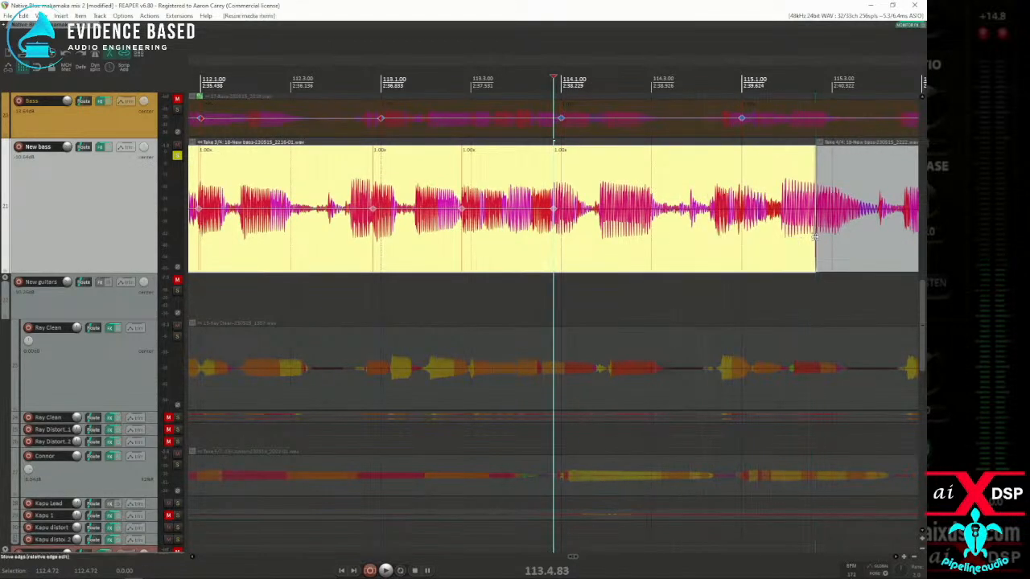
click(741, 234)
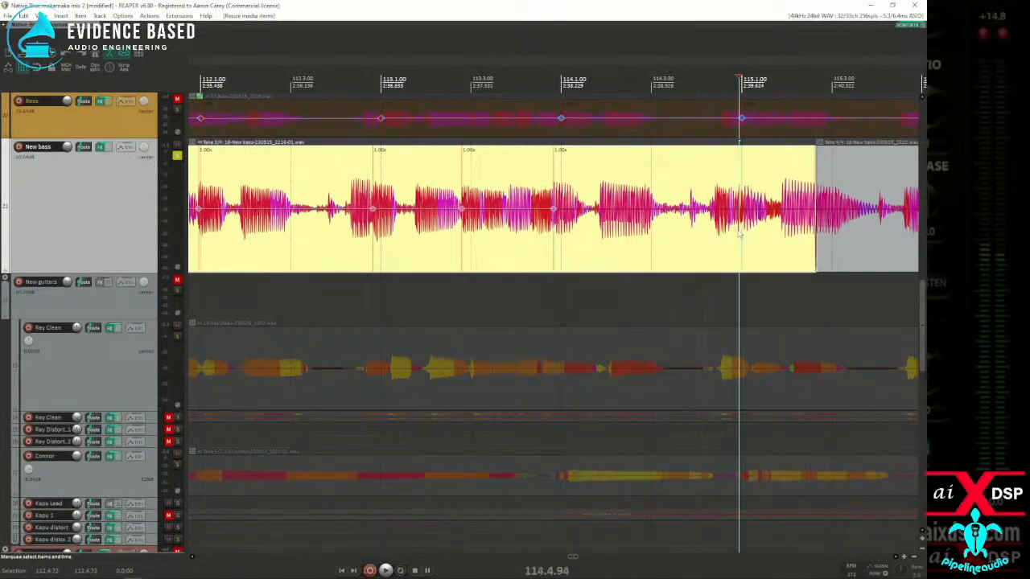
Step: Set the time selection to the whole selected New bass item and snap its stretch markers to the grid
key(ctrl+space)
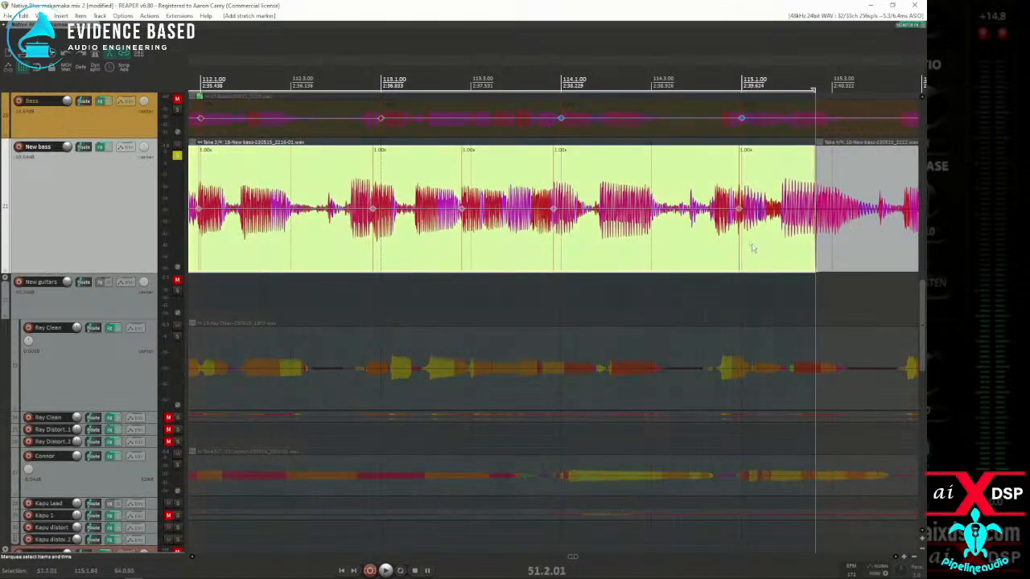
scroll(648, 232, down, 10)
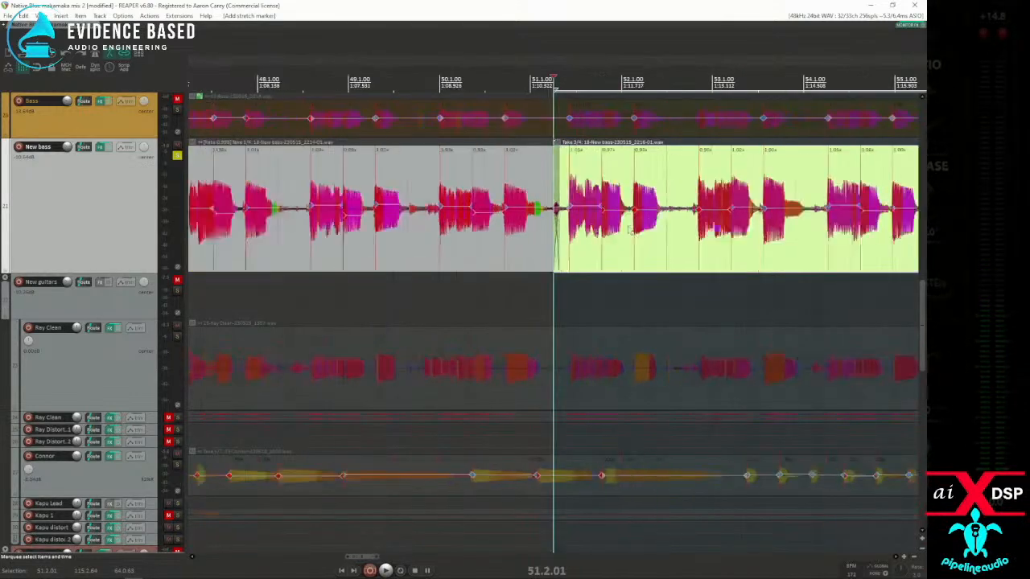
scroll(610, 245, down, 4)
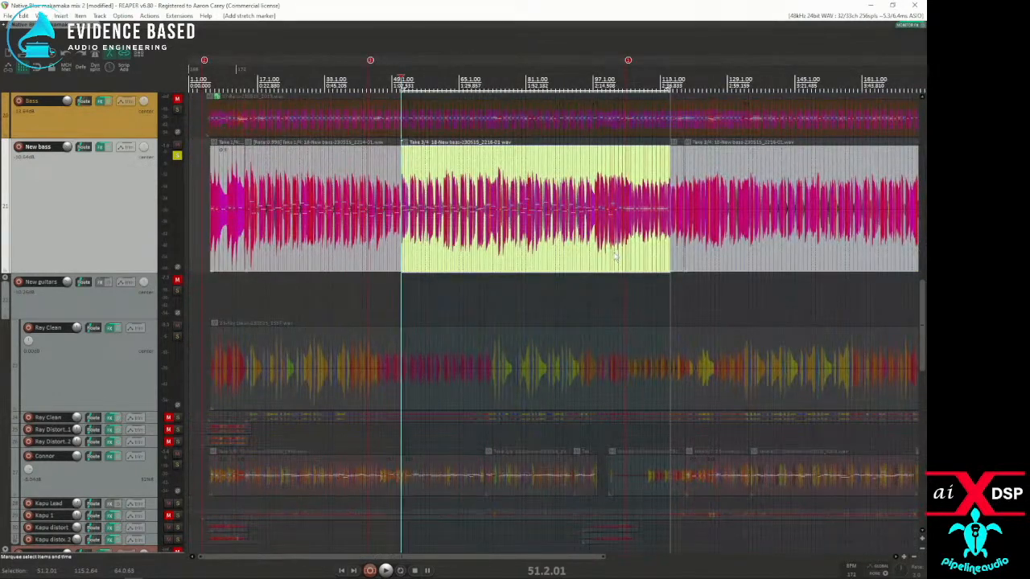
Step: Play the New bass from about bar 46 and turn off its solo to hear it with the unmuted tracks
click(386, 242)
key(space)
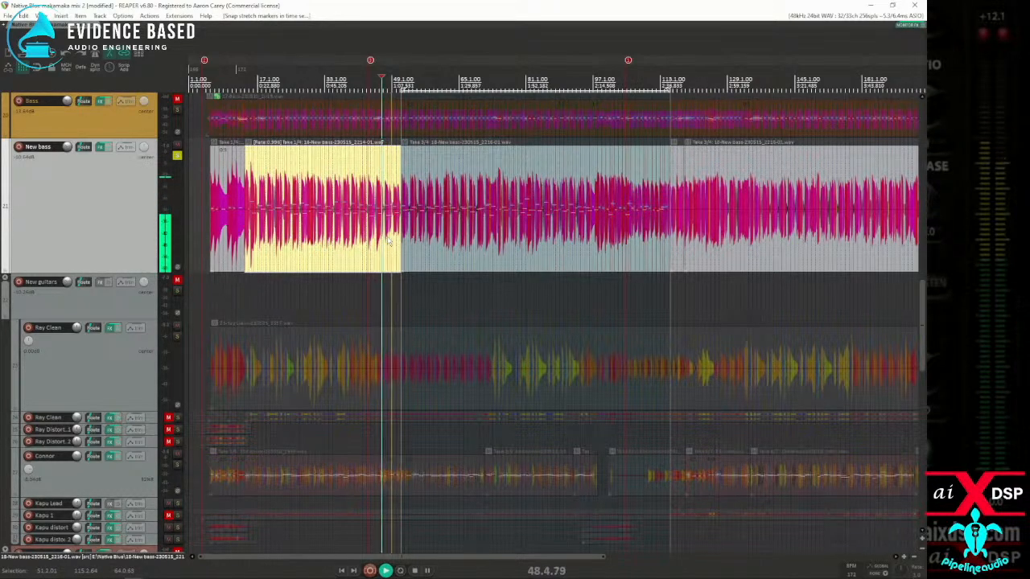
click(178, 156)
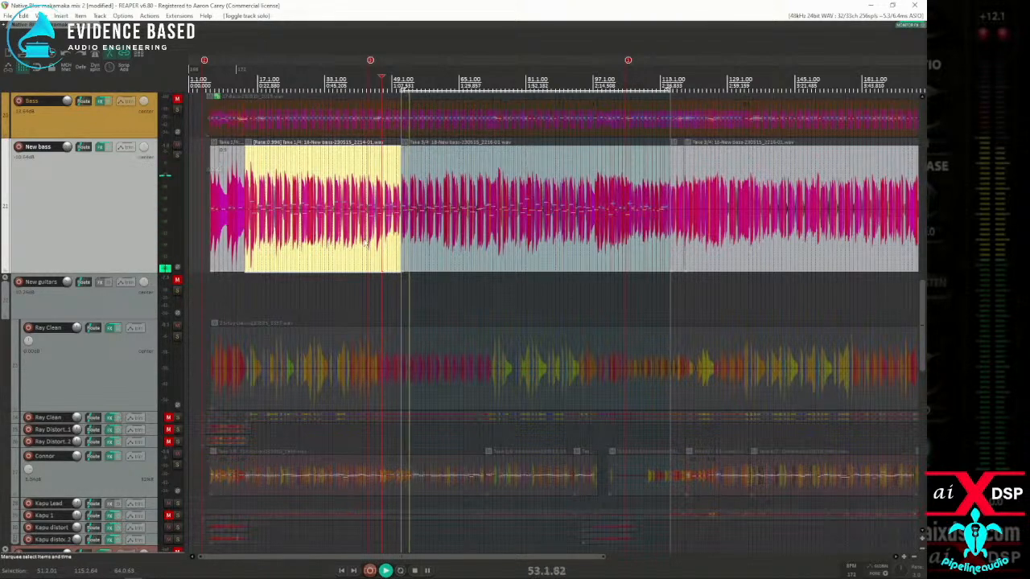
Step: Stop playback and inspect the New bass notes and stretch markers between 49.3 and 50.1 up close
scroll(503, 257, up, 5)
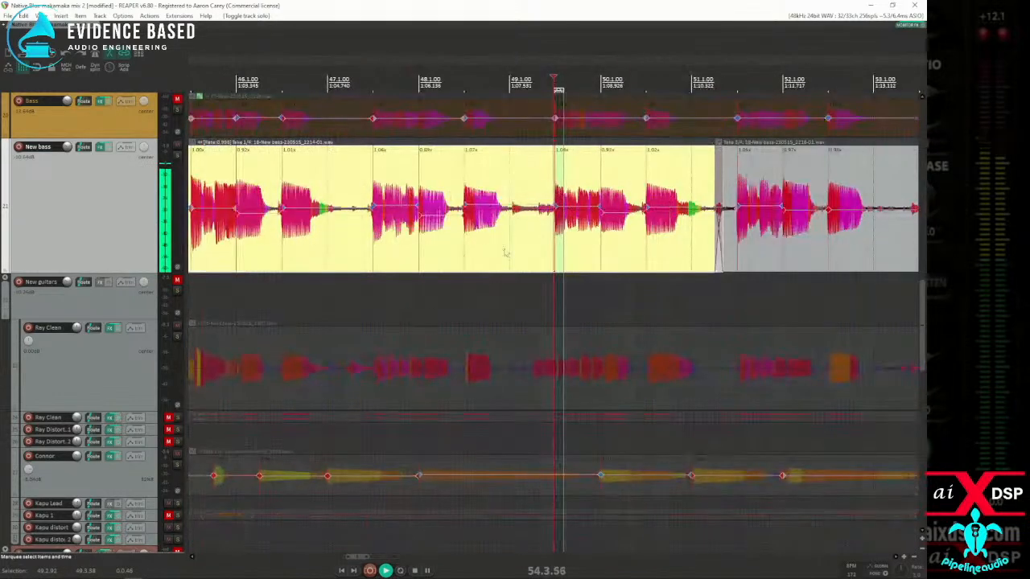
click(507, 261)
key(space)
scroll(567, 233, up, 4)
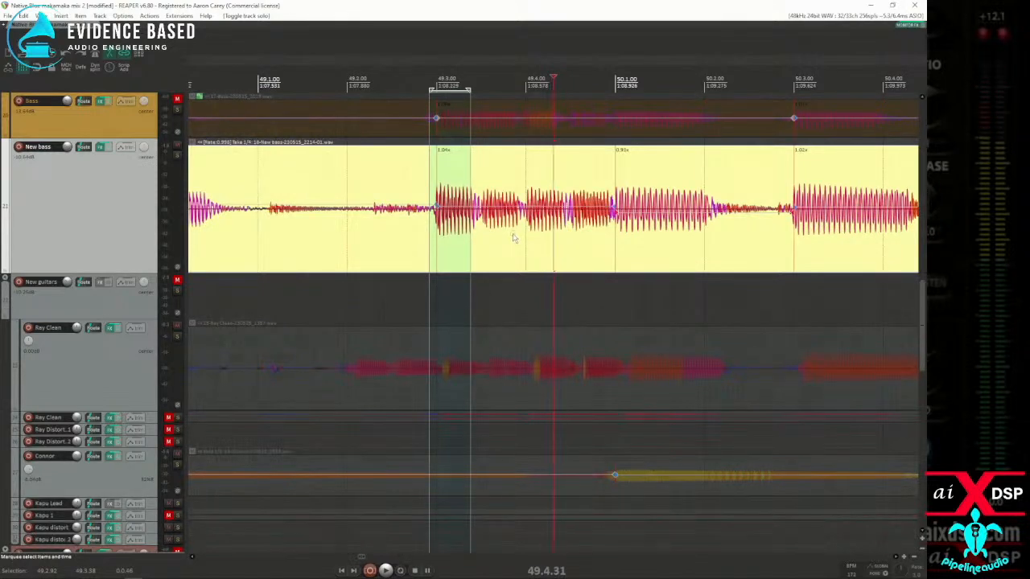
click(581, 235)
scroll(555, 235, up, 3)
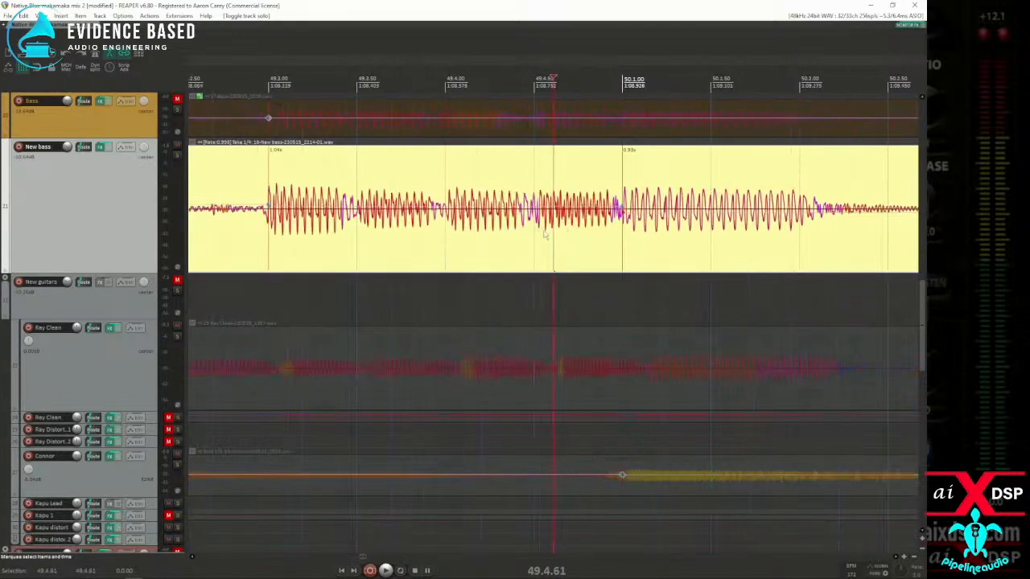
scroll(505, 235, down, 3)
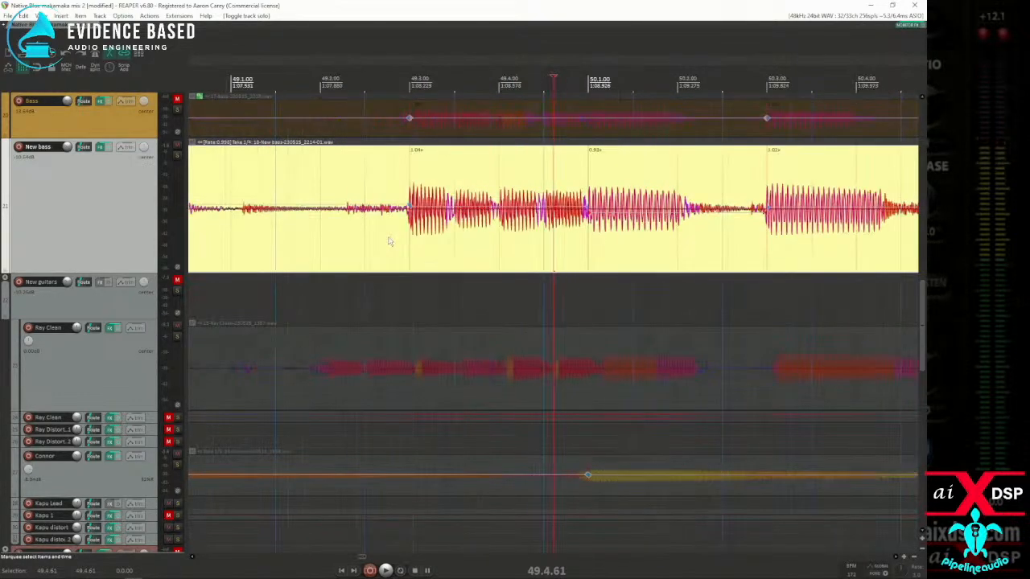
Step: Audition the New bass notes repeatedly from 49.2.76 without solo
click(389, 234)
key(space)
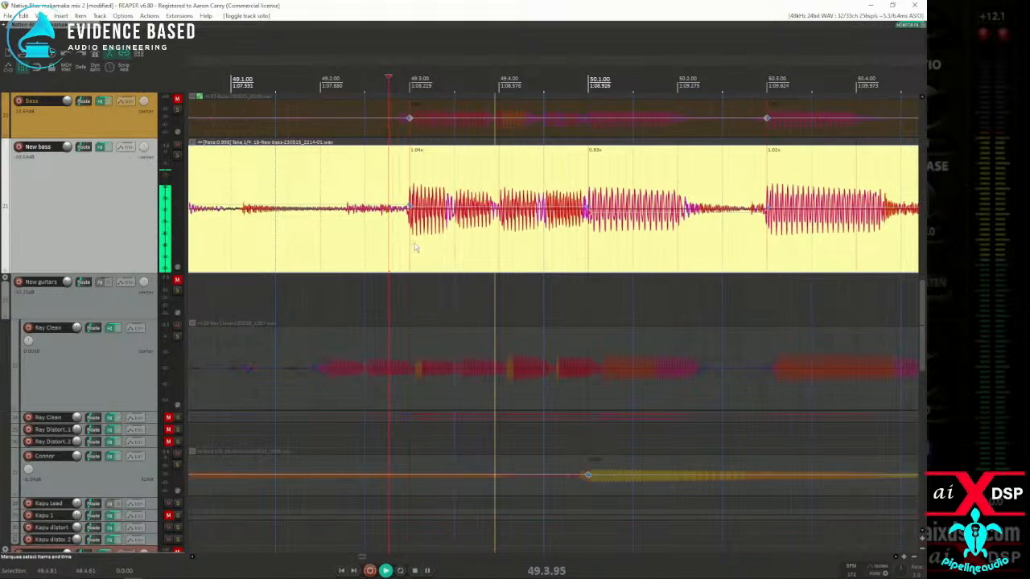
key(space)
key(space)
key(space)
key(space)
key(space)
key(space)
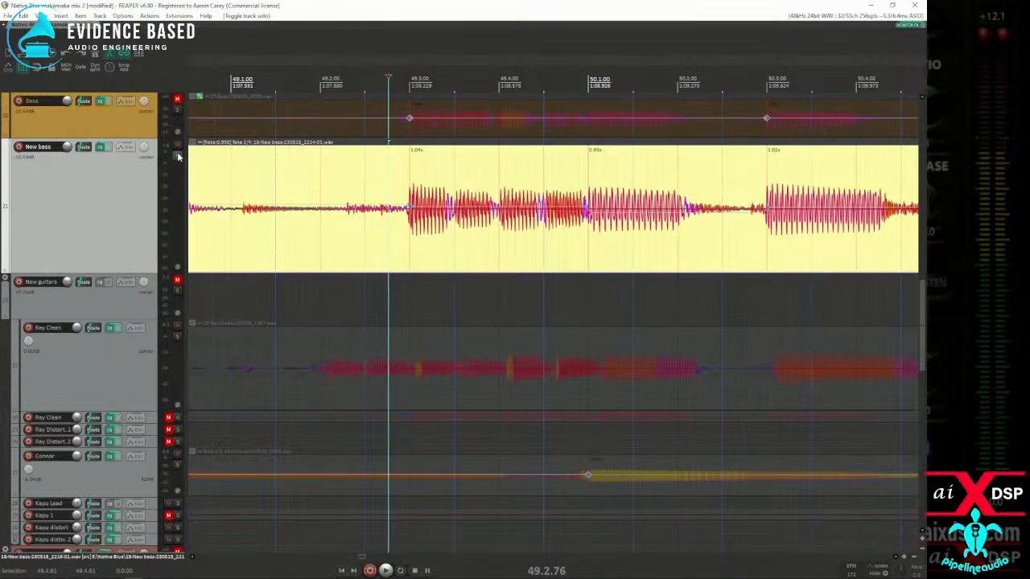
Step: Solo the New bass and audition it from 49.2.76, comparing it with the metronome switched on and off
key(space)
key(space)
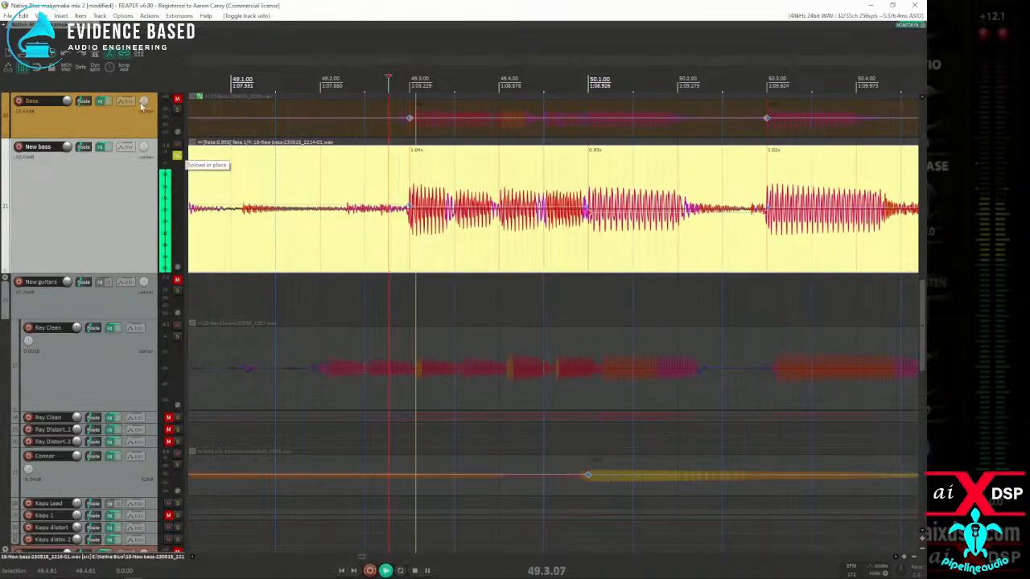
key(space)
click(94, 55)
key(space)
key(space)
click(93, 55)
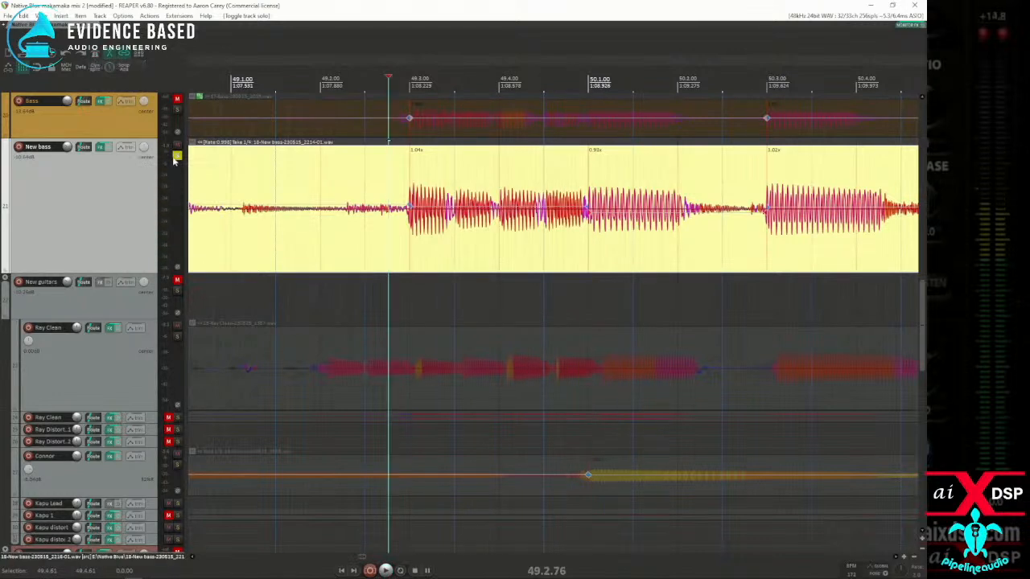
Step: Turn off the New bass solo and replay from 49.2.76, comparing the timing with the drum tracks' stretch markers
key(space)
key(space)
scroll(84, 222, up, 5)
scroll(91, 218, up, 5)
key(space)
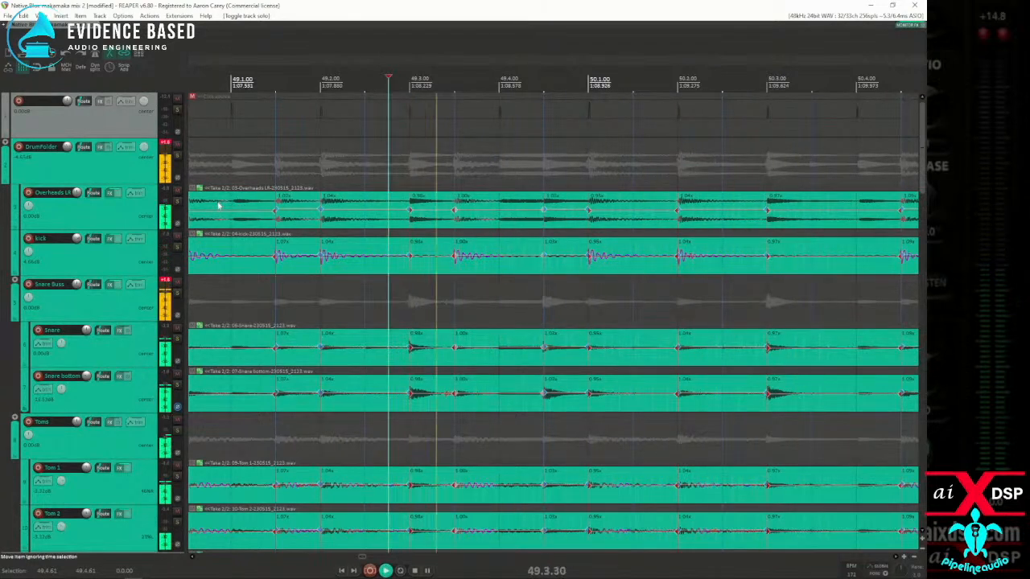
key(space)
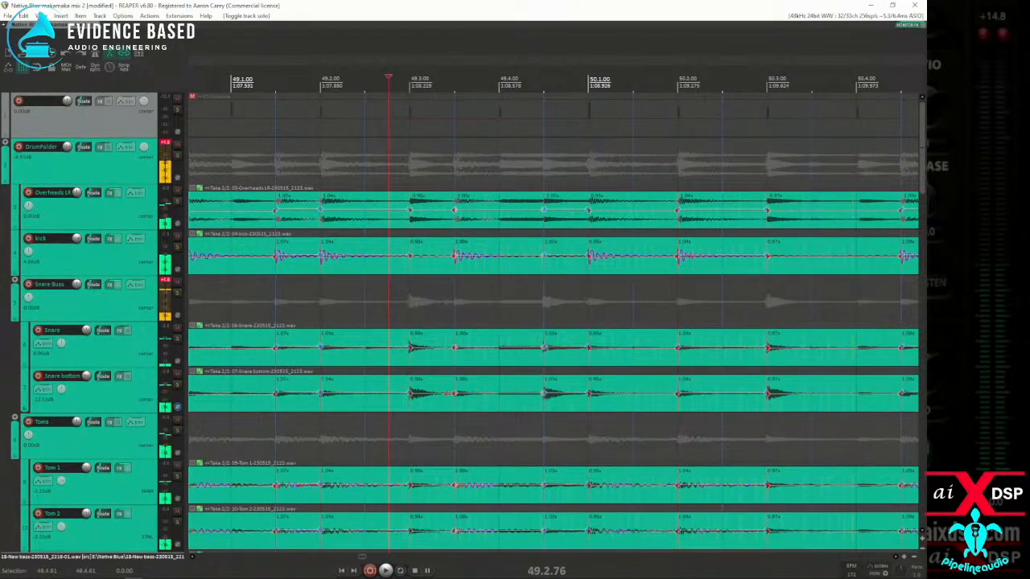
Step: Audition the snapped New bass with the drums from about bar 47 through to bar 105
scroll(34, 259, down, 15)
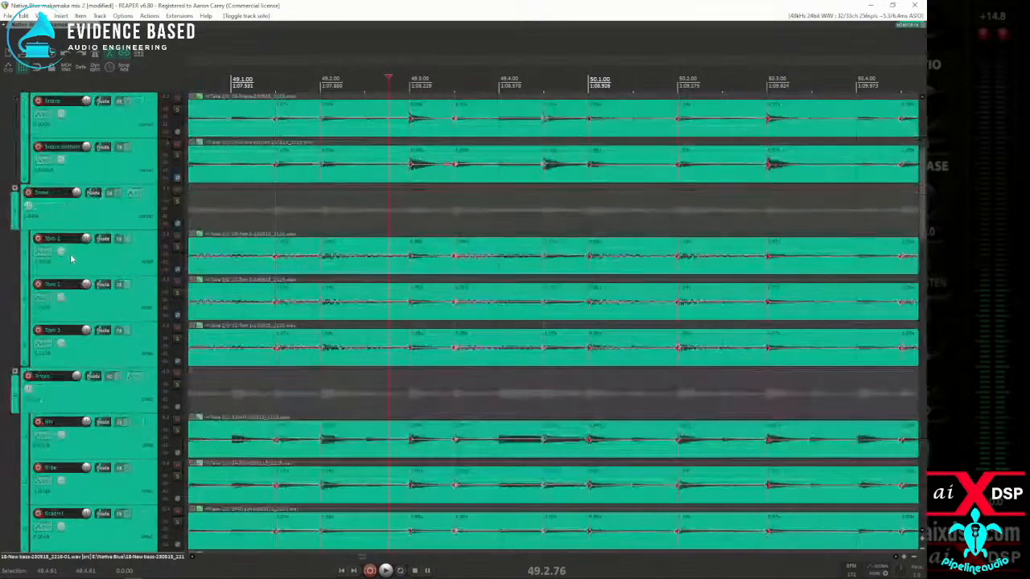
scroll(78, 263, down, 5)
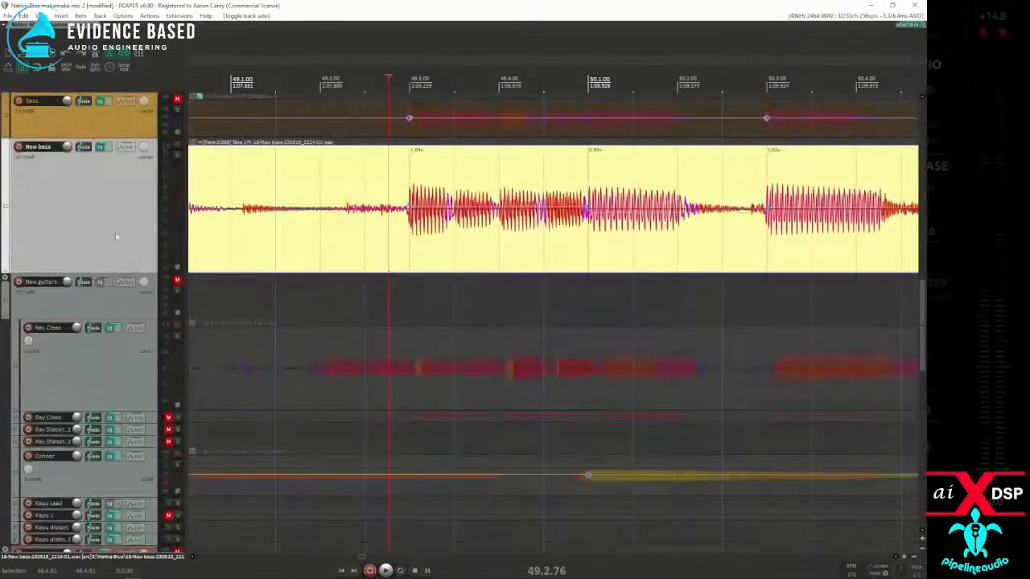
scroll(398, 245, down, 5)
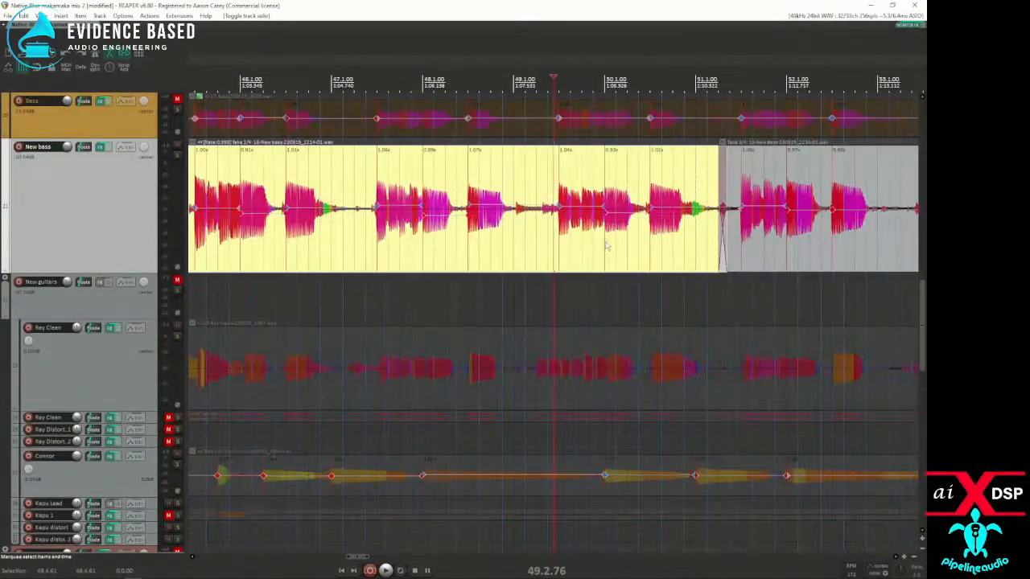
click(363, 254)
key(space)
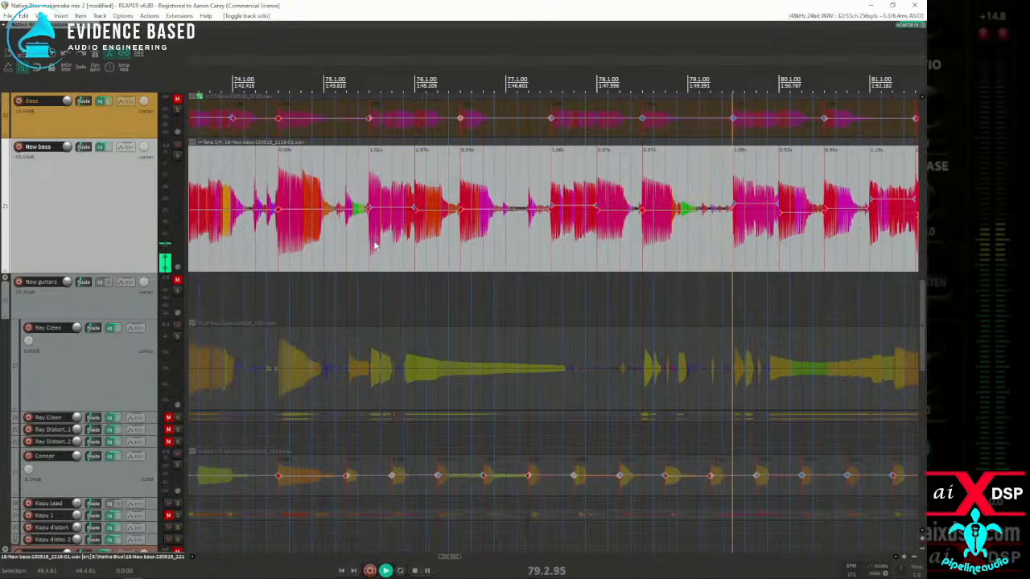
scroll(653, 172, down, 6)
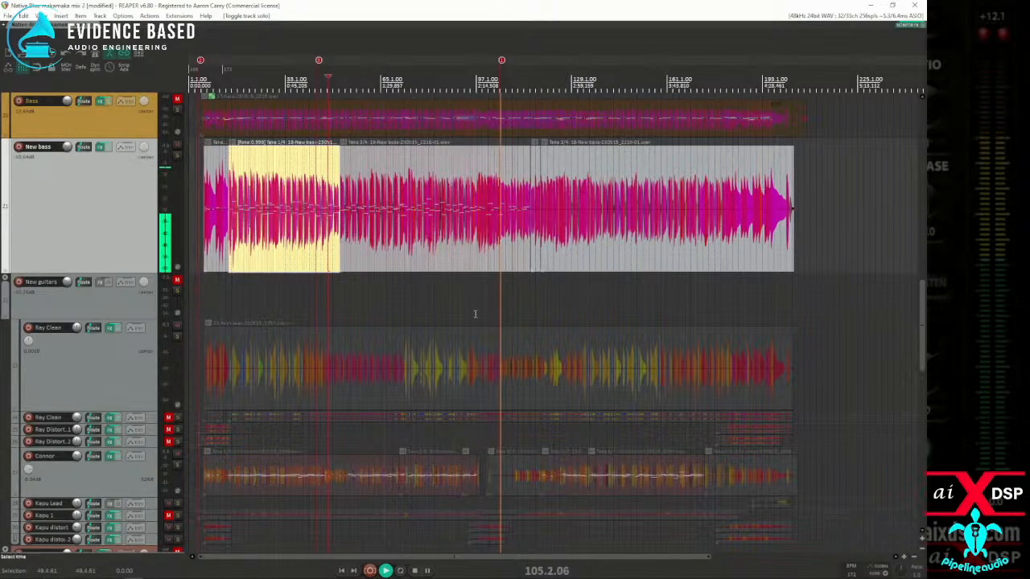
Step: Unmute the New guitars folder track and reset its volume to 0.00 dB
click(178, 281)
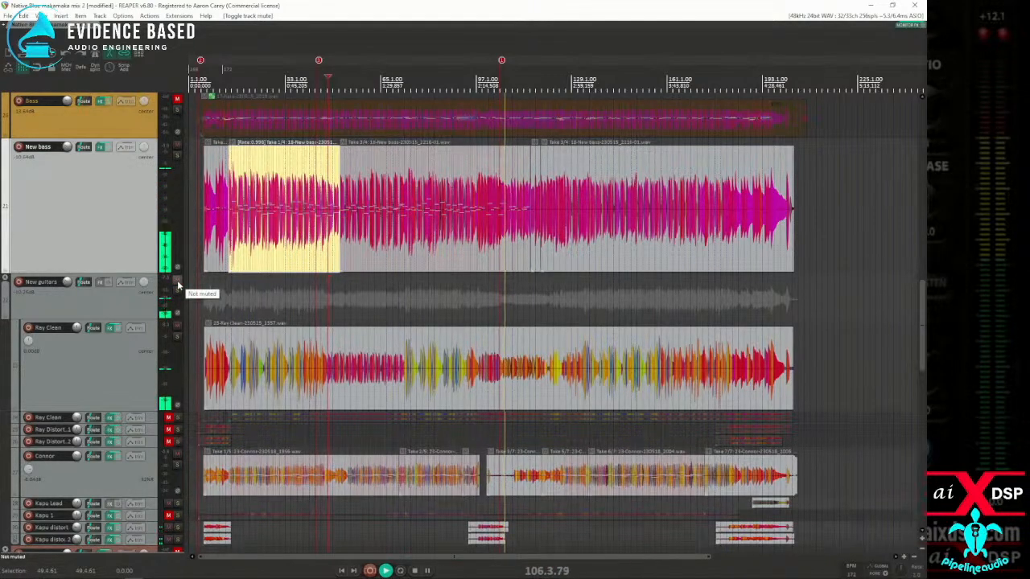
scroll(623, 391, up, 4)
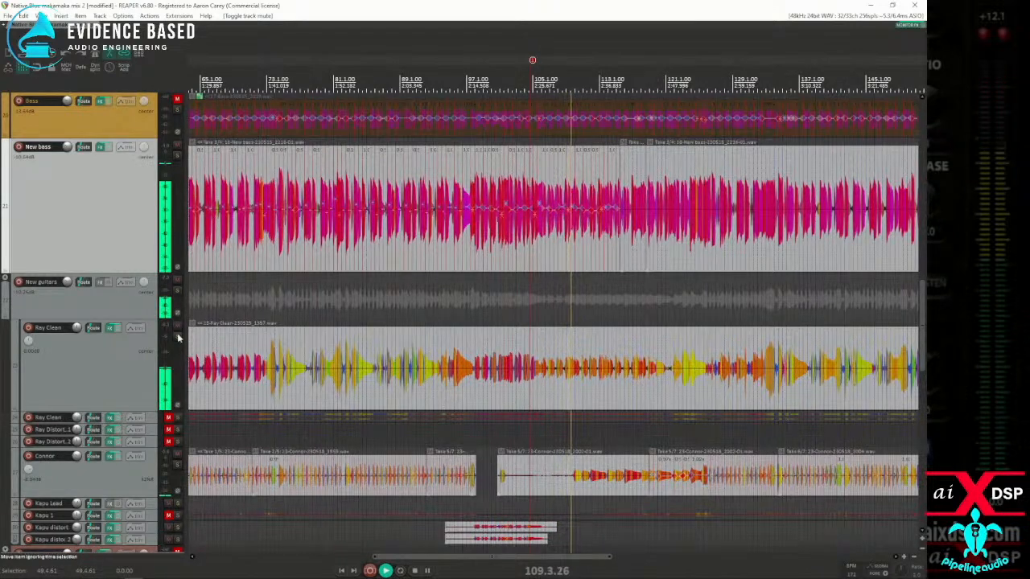
double_click(68, 283)
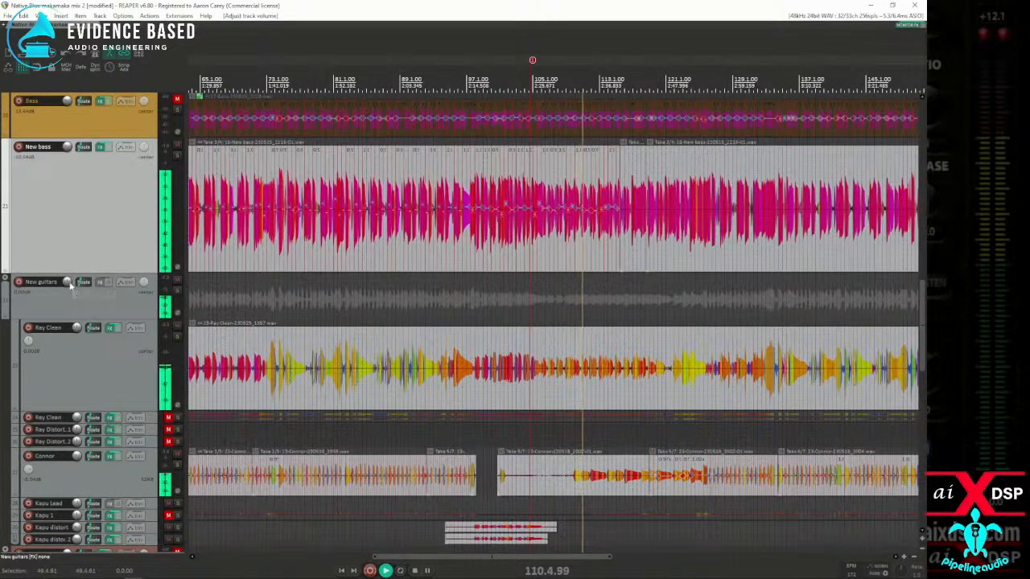
Step: Examine the New bass and new guitar items around bars 105 to 135 during playback and review the guitar, keyboard and vocal tracks
scroll(535, 413, down, 5)
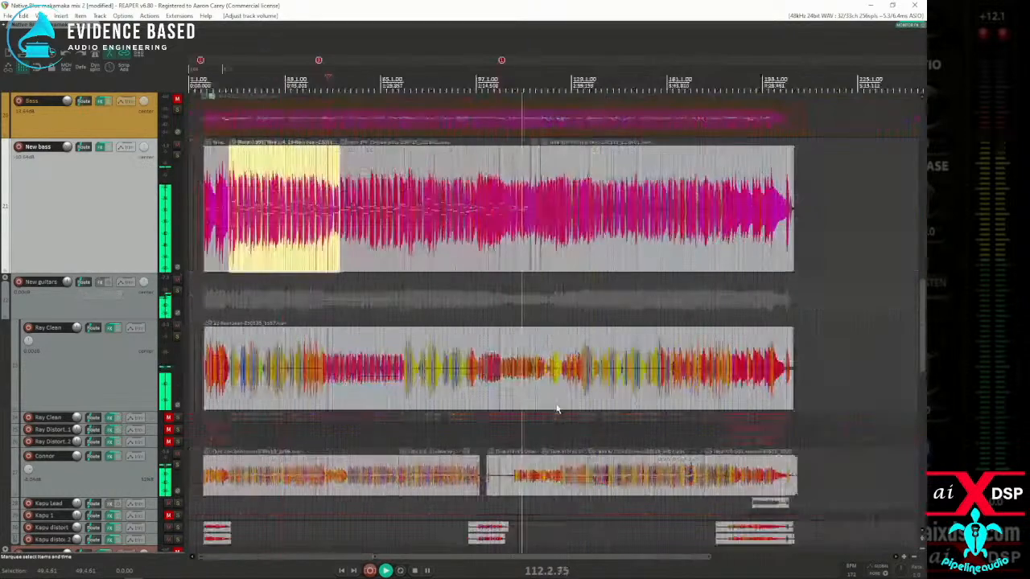
scroll(484, 412, up, 5)
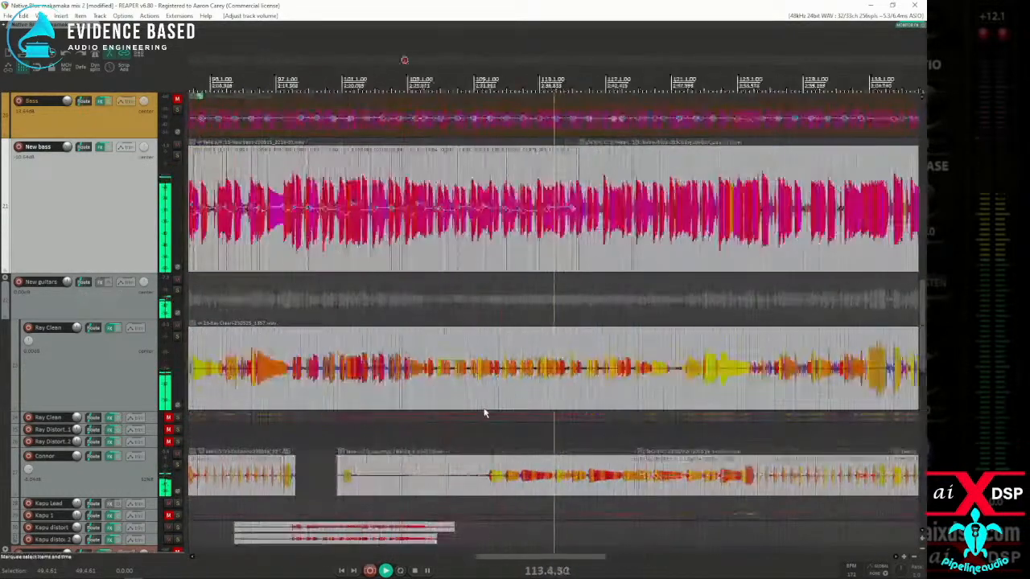
scroll(488, 416, up, 2)
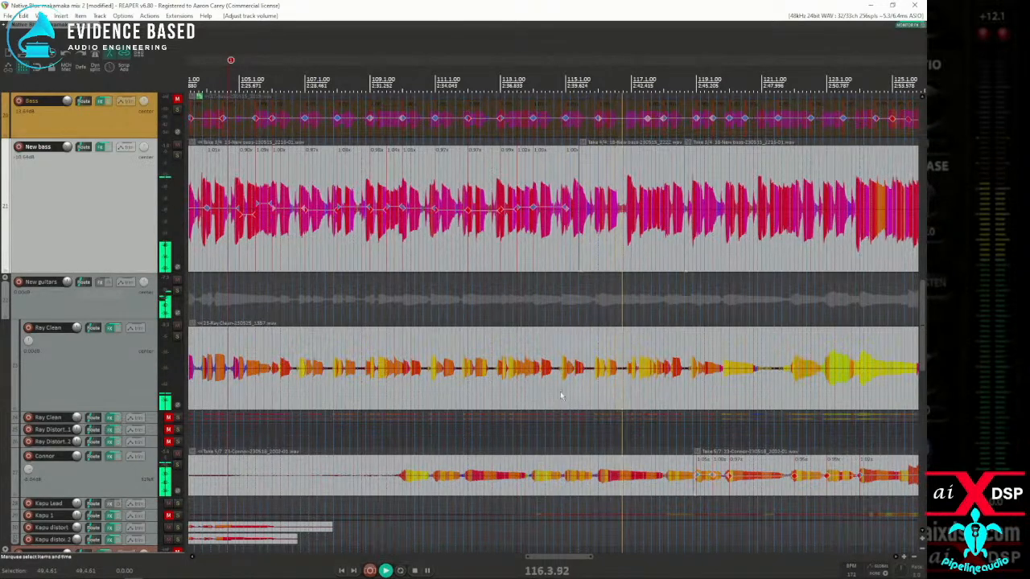
scroll(539, 413, down, 2)
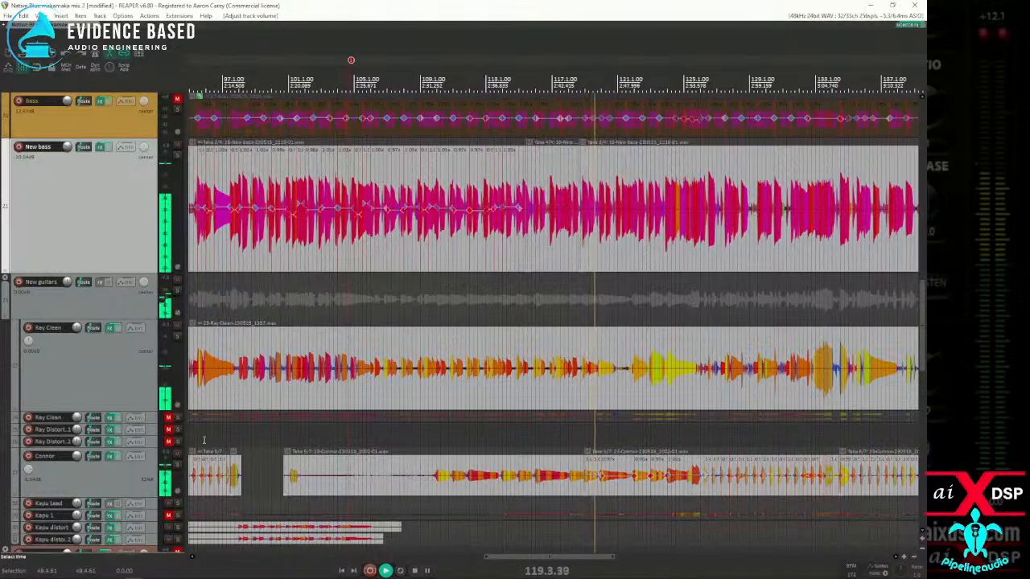
scroll(753, 281, down, 3)
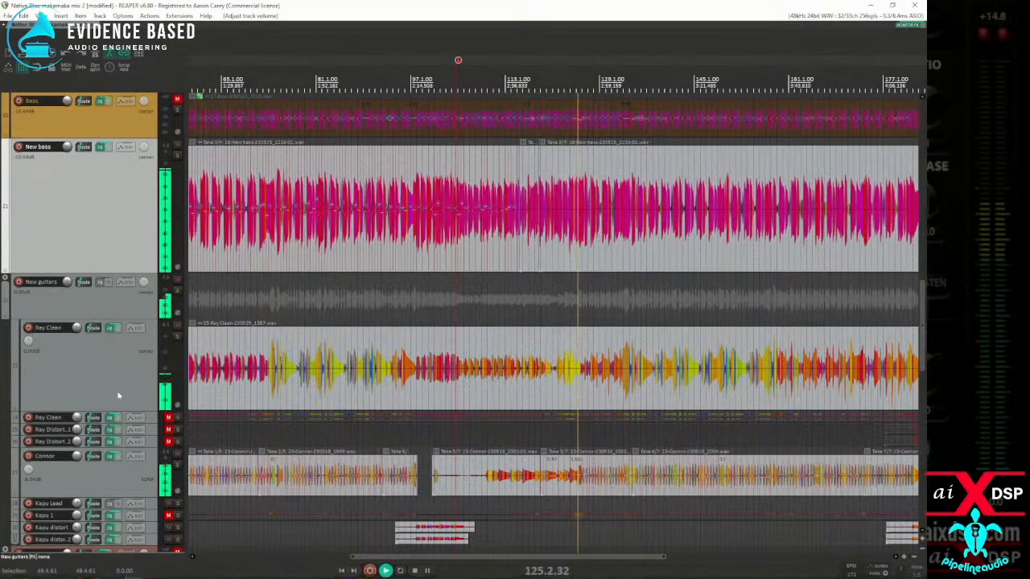
scroll(78, 400, down, 3)
scroll(79, 402, down, 3)
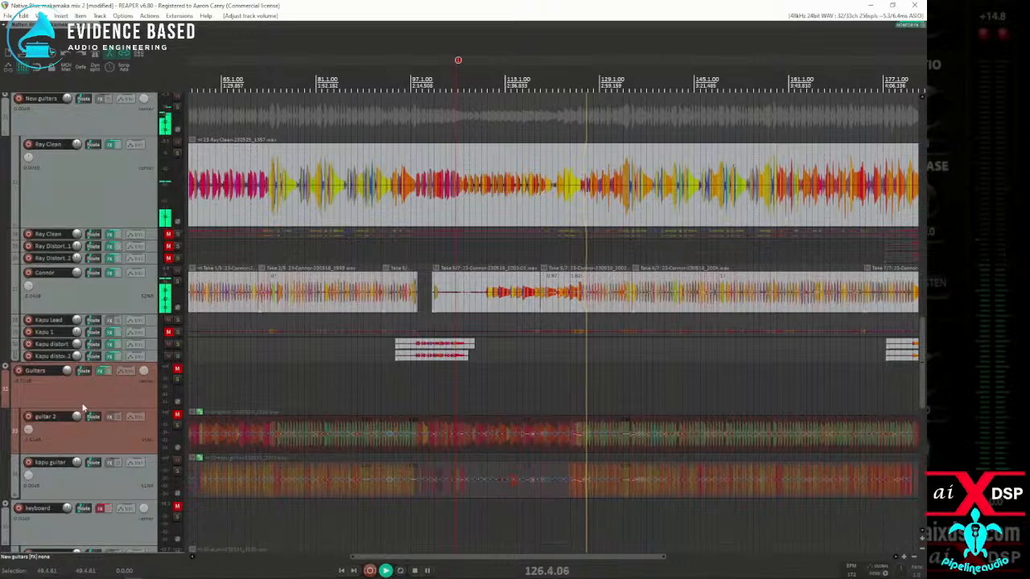
scroll(95, 399, down, 3)
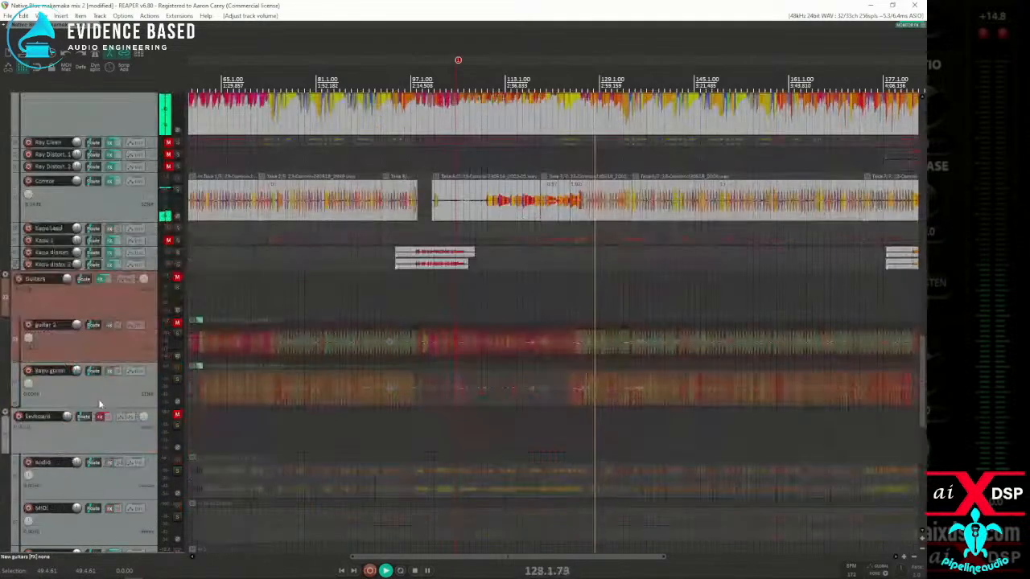
scroll(102, 404, down, 3)
scroll(110, 402, down, 5)
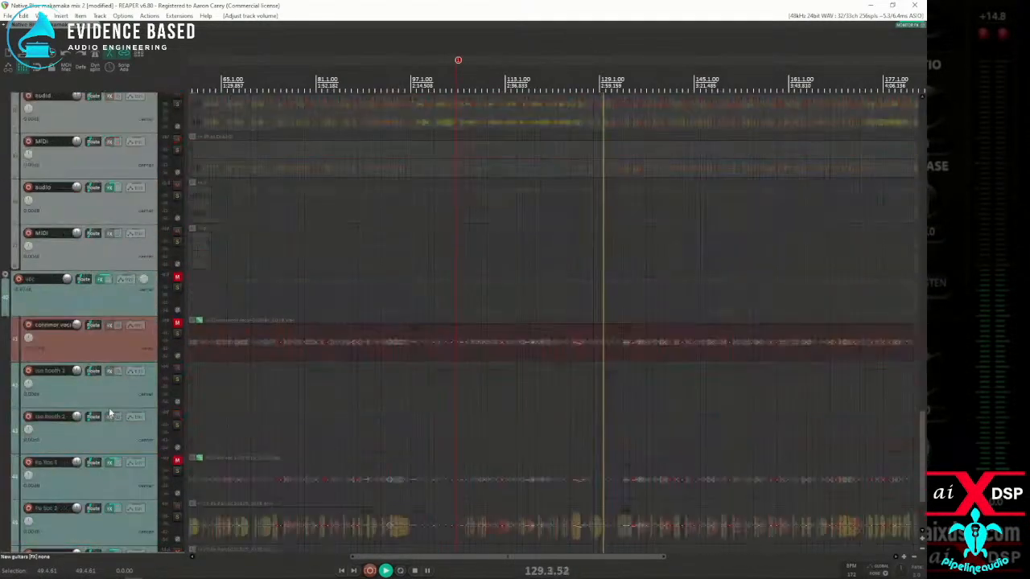
scroll(98, 410, down, 1)
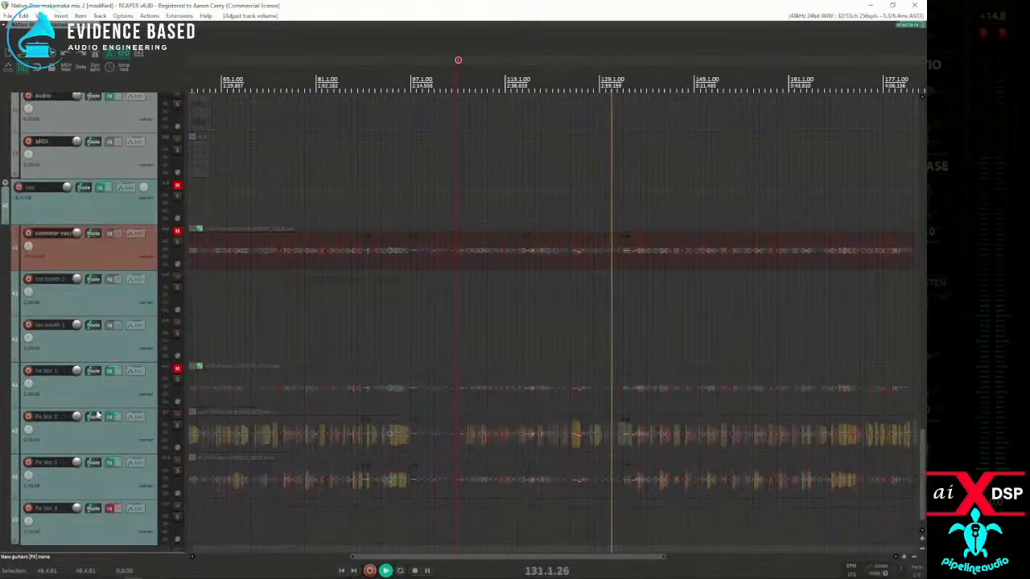
scroll(98, 415, up, 17)
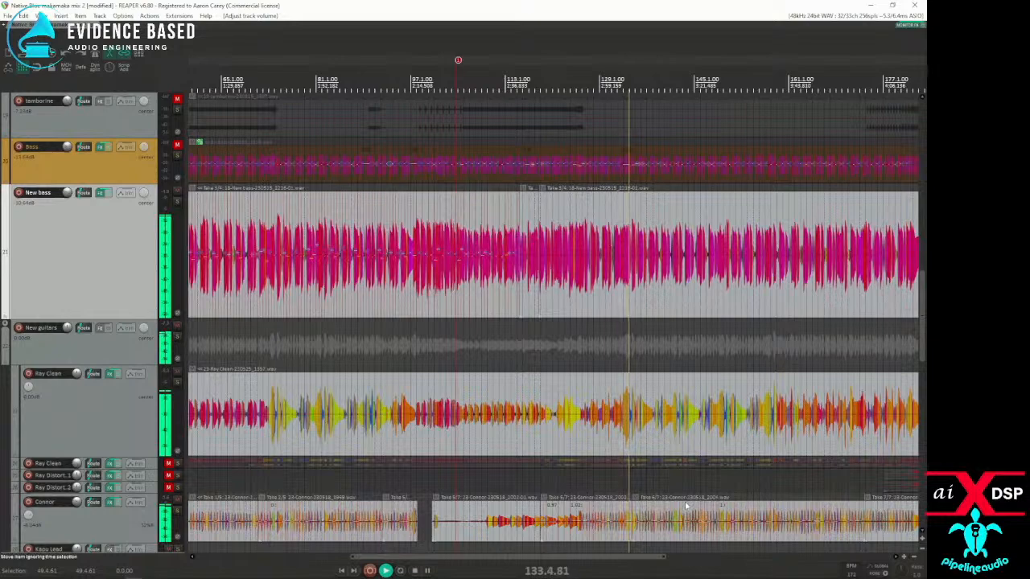
Step: Select the large clean guitar item in the New guitars folder and examine it around bar 139 during playback
click(661, 435)
scroll(660, 441, up, 6)
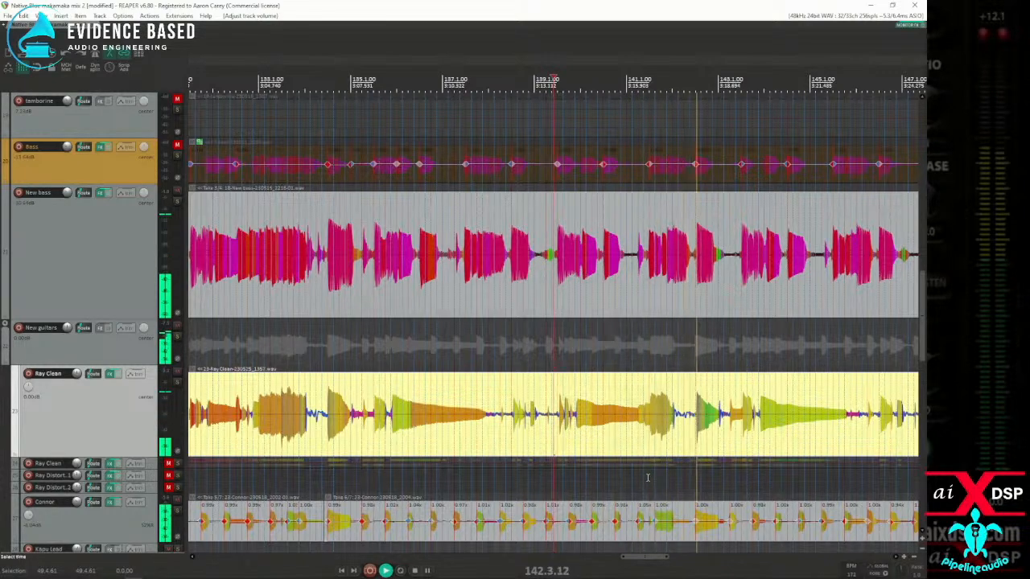
scroll(880, 478, down, 3)
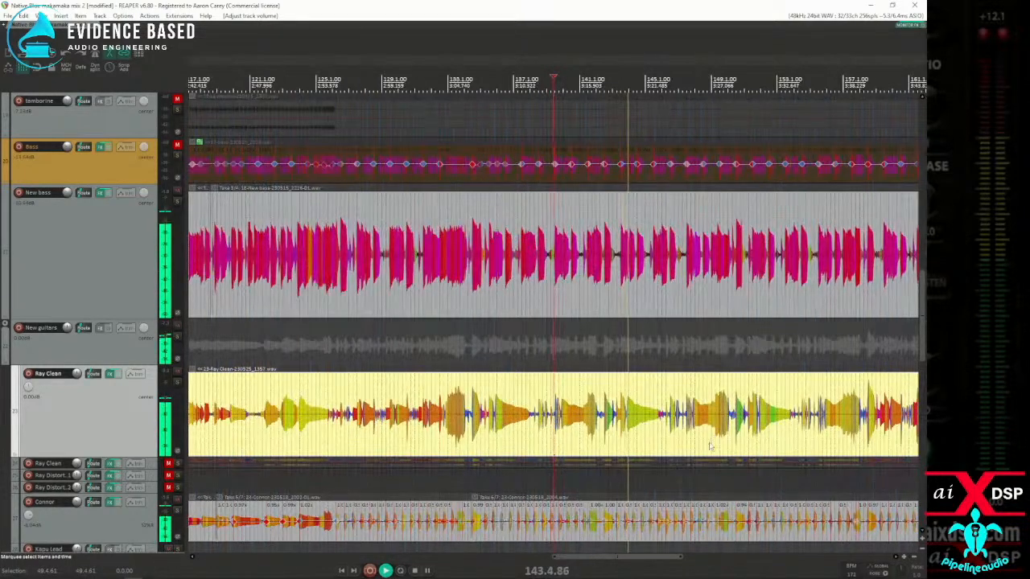
Step: Stop playback and select the short New bass item starting at about bar 115, placing the edit cursor at 115.3.66
scroll(708, 445, down, 5)
click(483, 277)
click(448, 276)
click(434, 286)
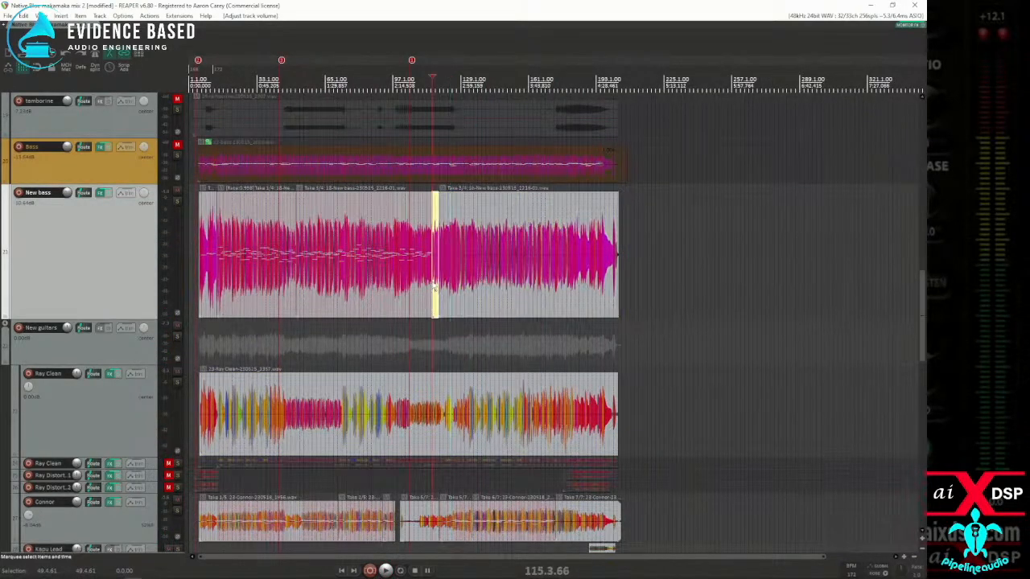